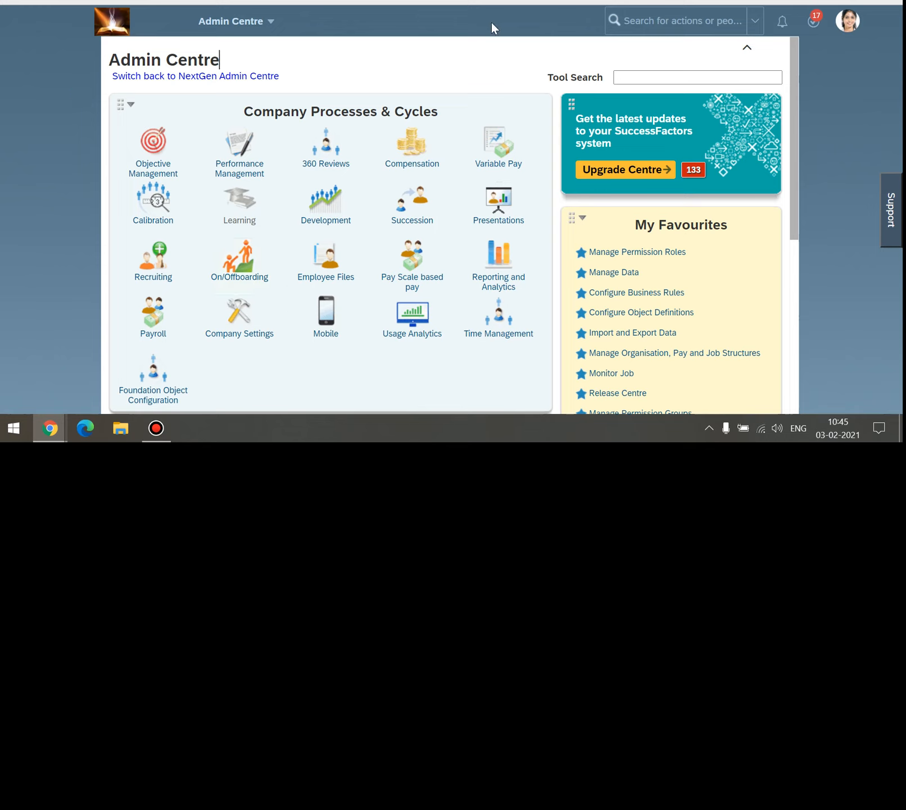
# Search the admin header for 'manage themes' and open the Theme Manager page.
pyautogui.click(663, 28)
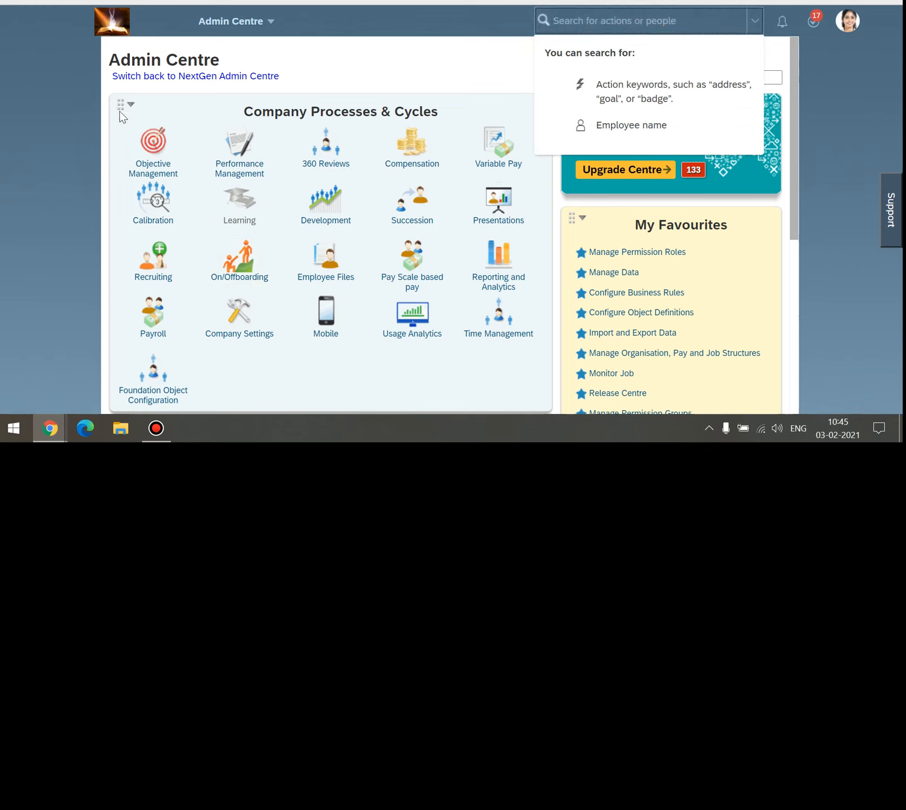
pyautogui.click(54, 114)
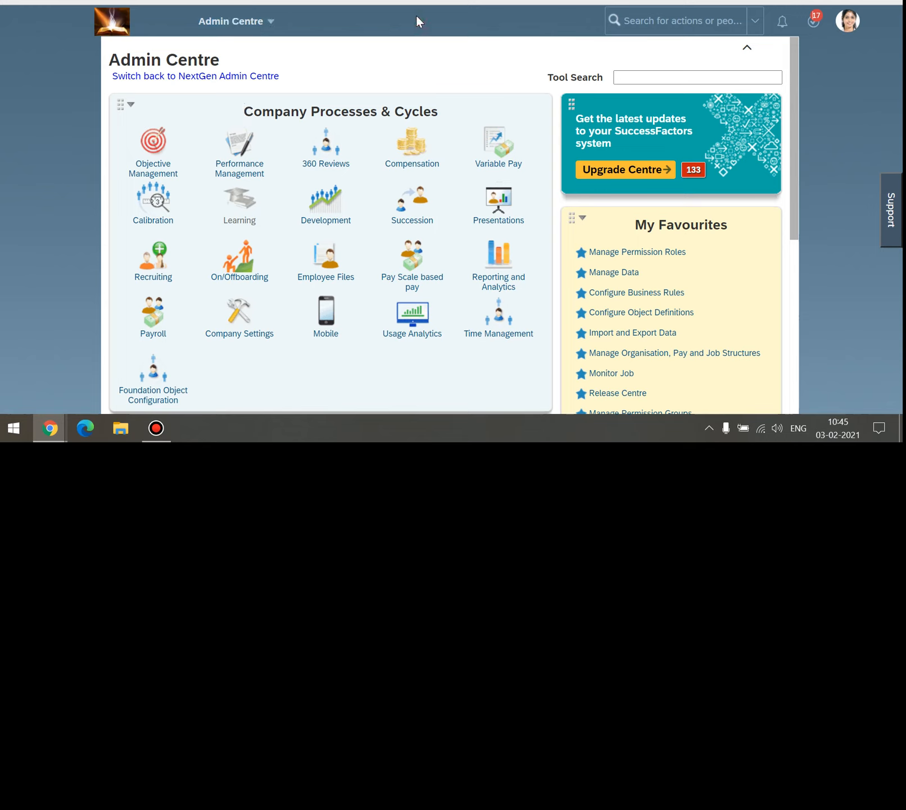
pyautogui.click(682, 21)
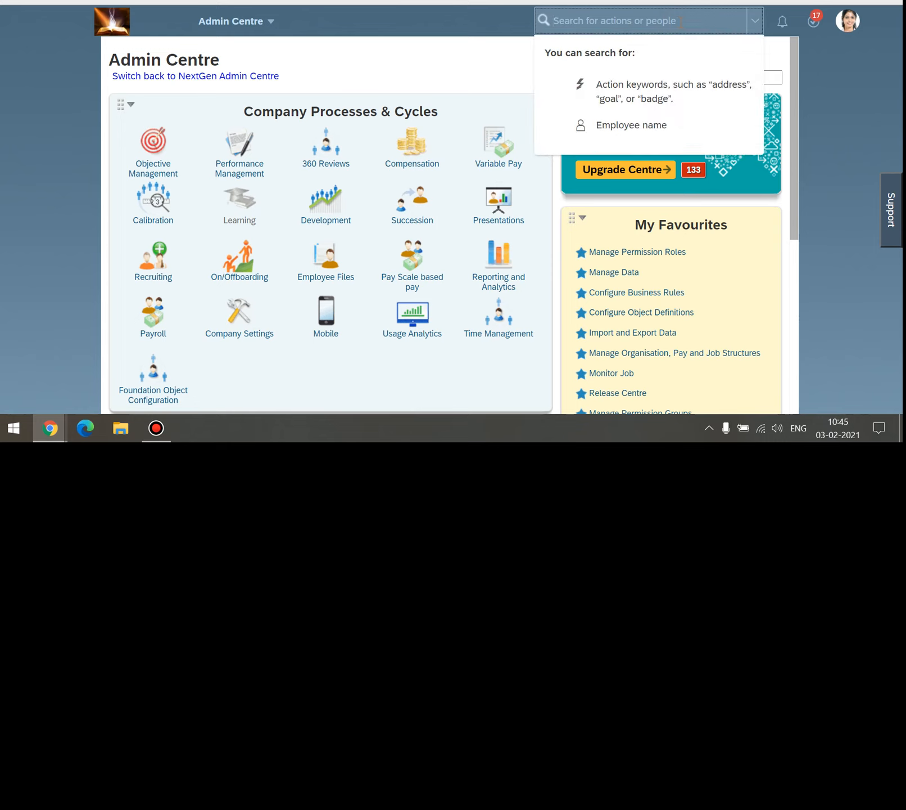
pyautogui.write('msnsgr tyhe')
pyautogui.press('BackSpace')
pyautogui.press('BackSpace')
pyautogui.press('BackSpace')
pyautogui.write('nage ')
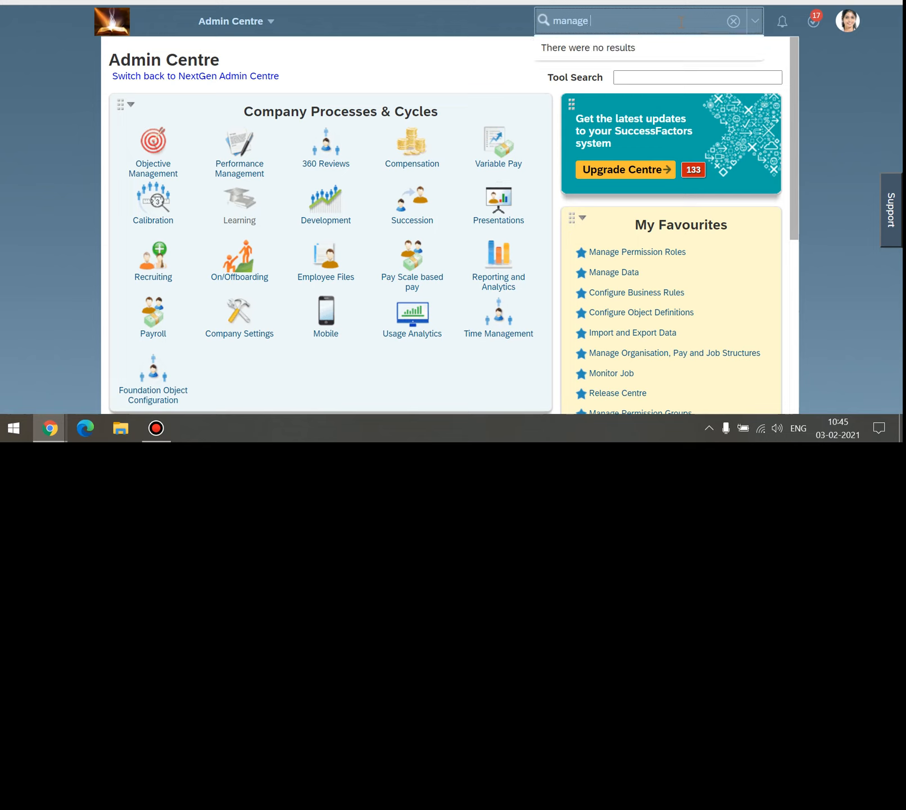
pyautogui.write('themes')
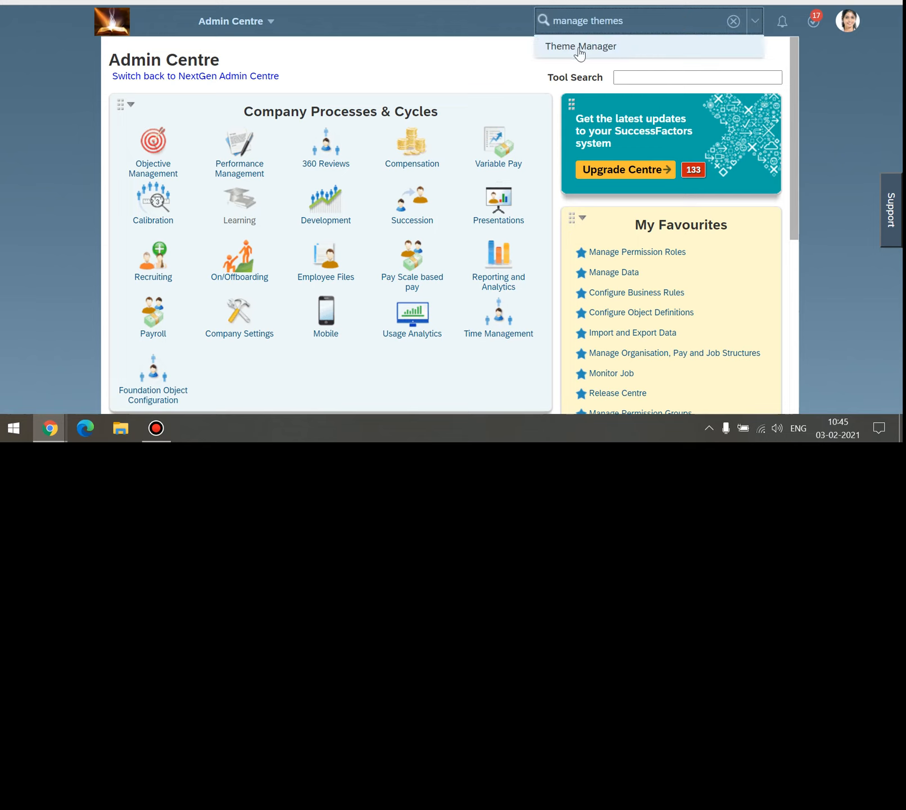
pyautogui.click(569, 49)
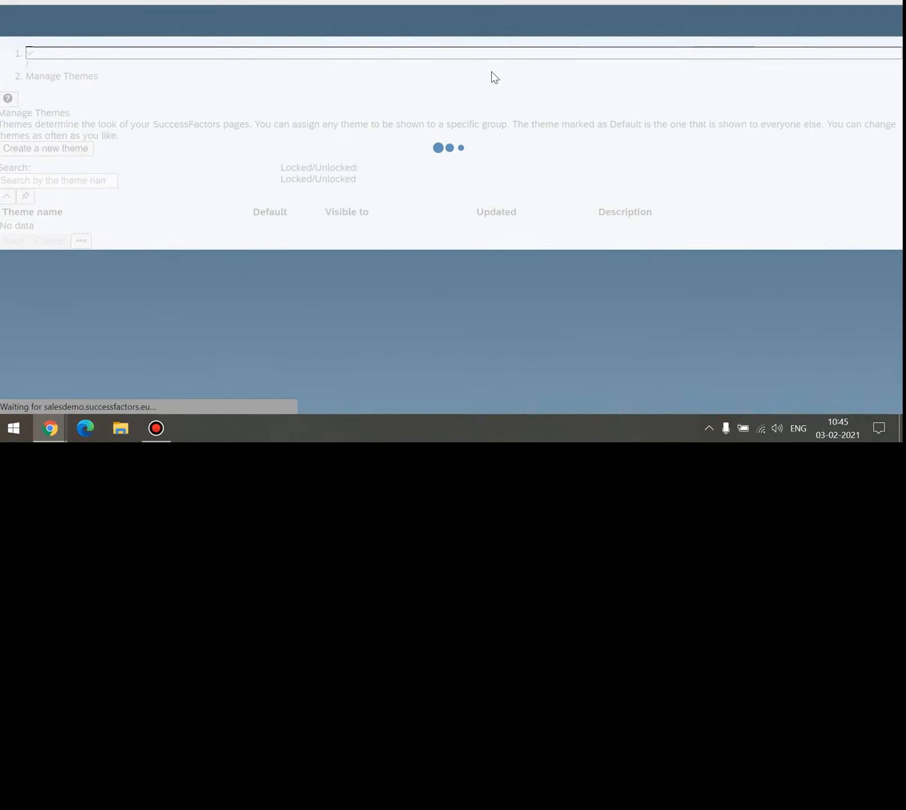
pyautogui.scroll(-3, 251, 130)
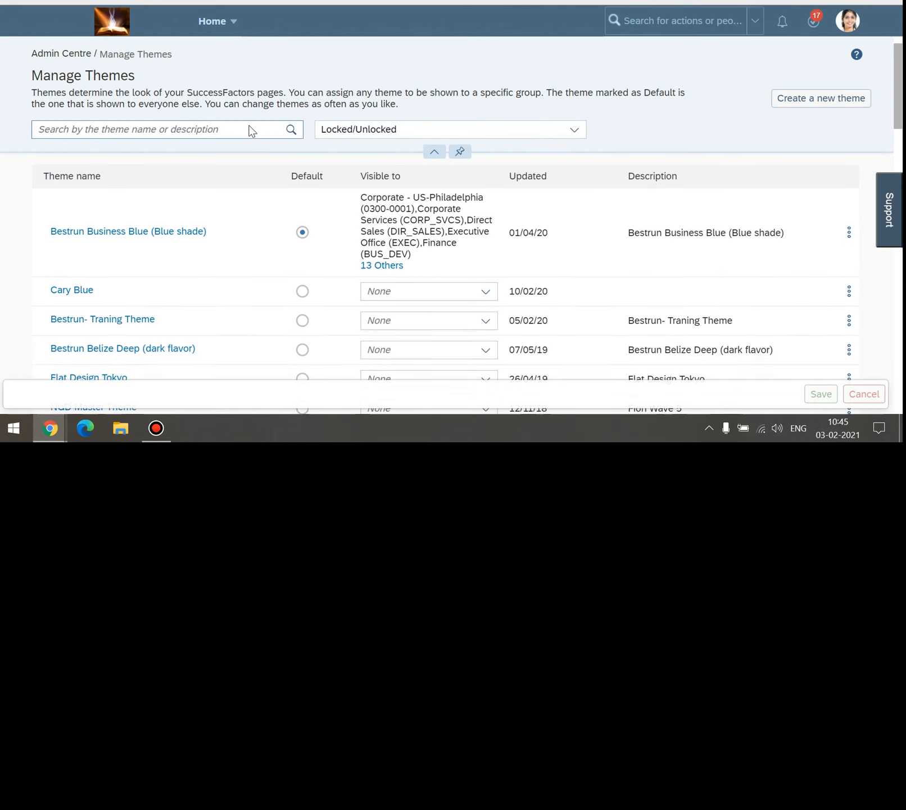
pyautogui.scroll(4, 250, 130)
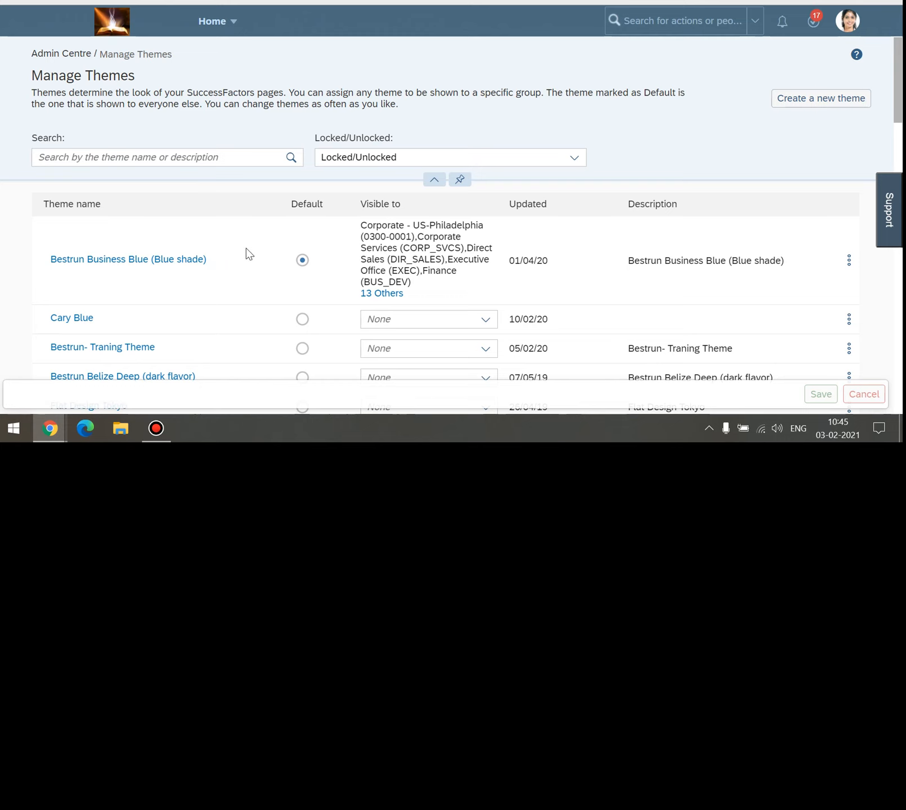
pyautogui.scroll(-8, 249, 254)
pyautogui.scroll(2, 249, 254)
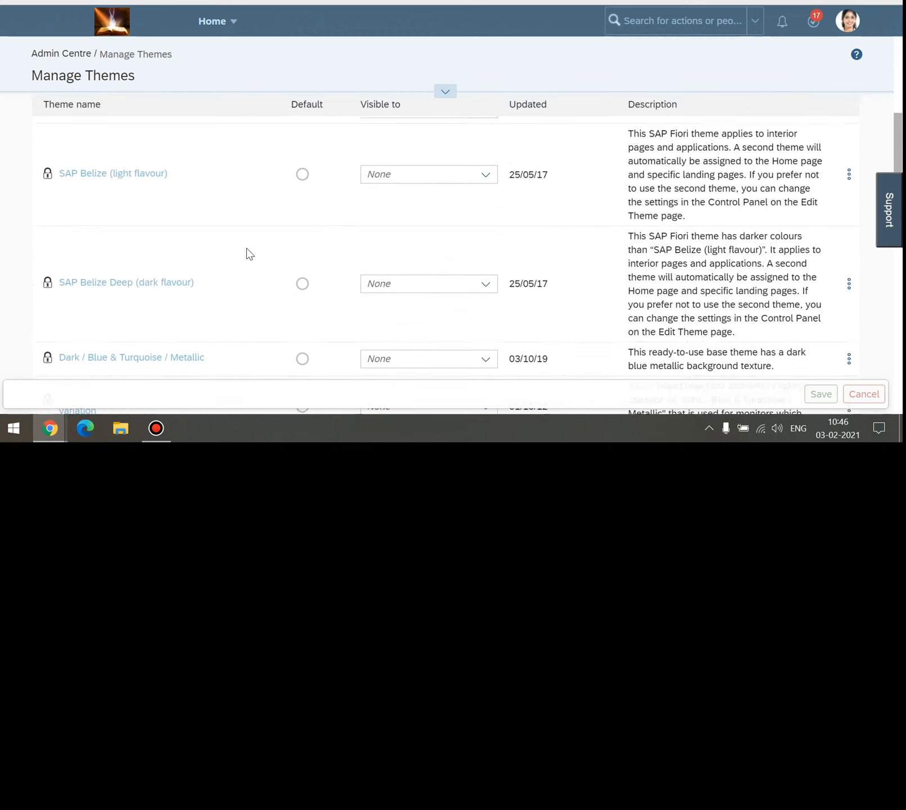
pyautogui.scroll(6, 249, 255)
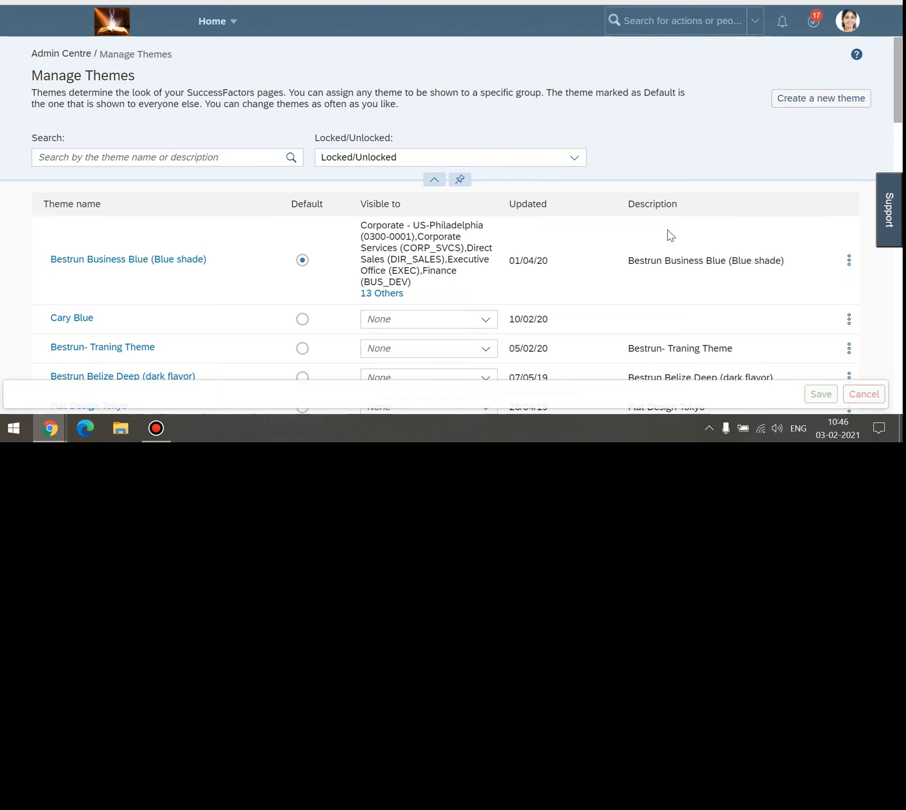
# Duplicate the Bestrun Business Blue (Blue shade) theme and start editing the copy's name.
pyautogui.click(850, 262)
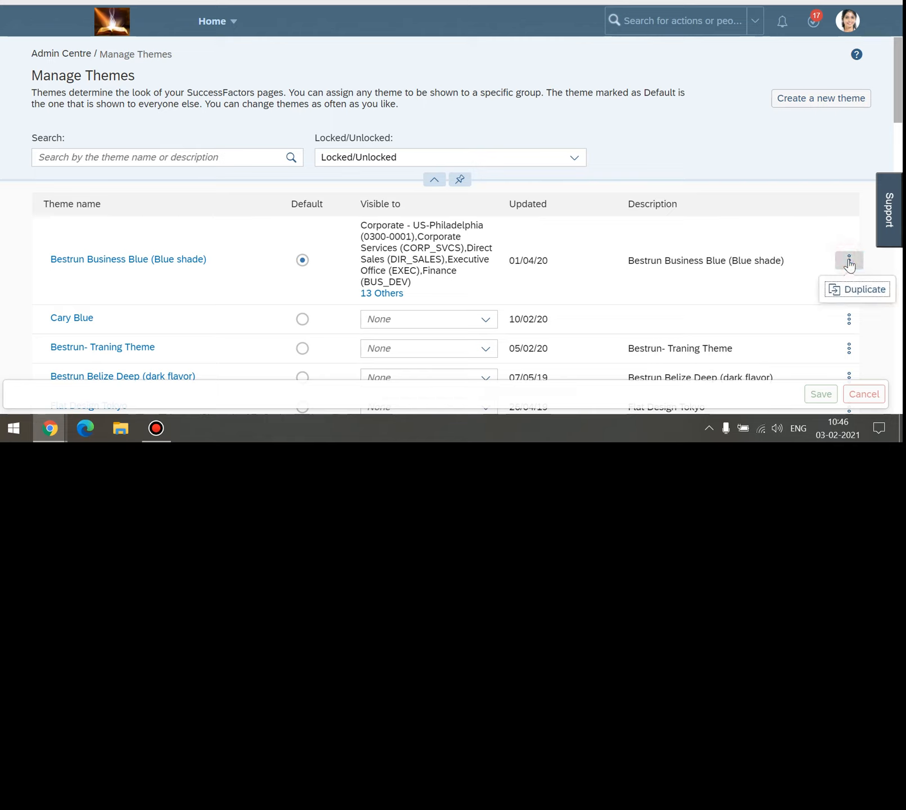
pyautogui.click(854, 290)
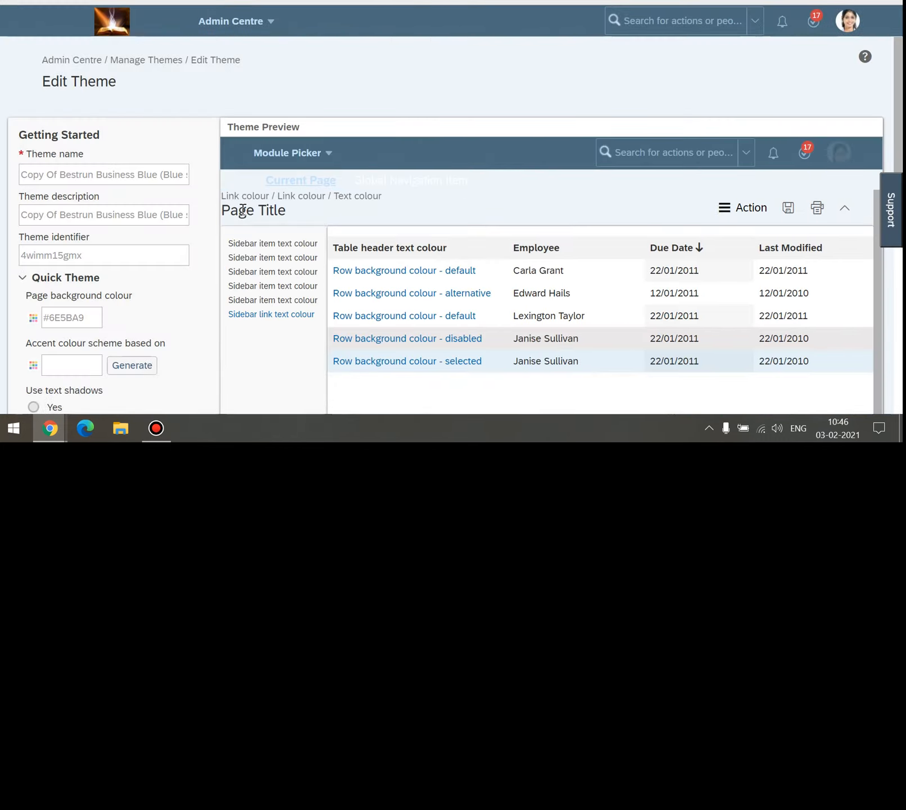
pyautogui.click(96, 175)
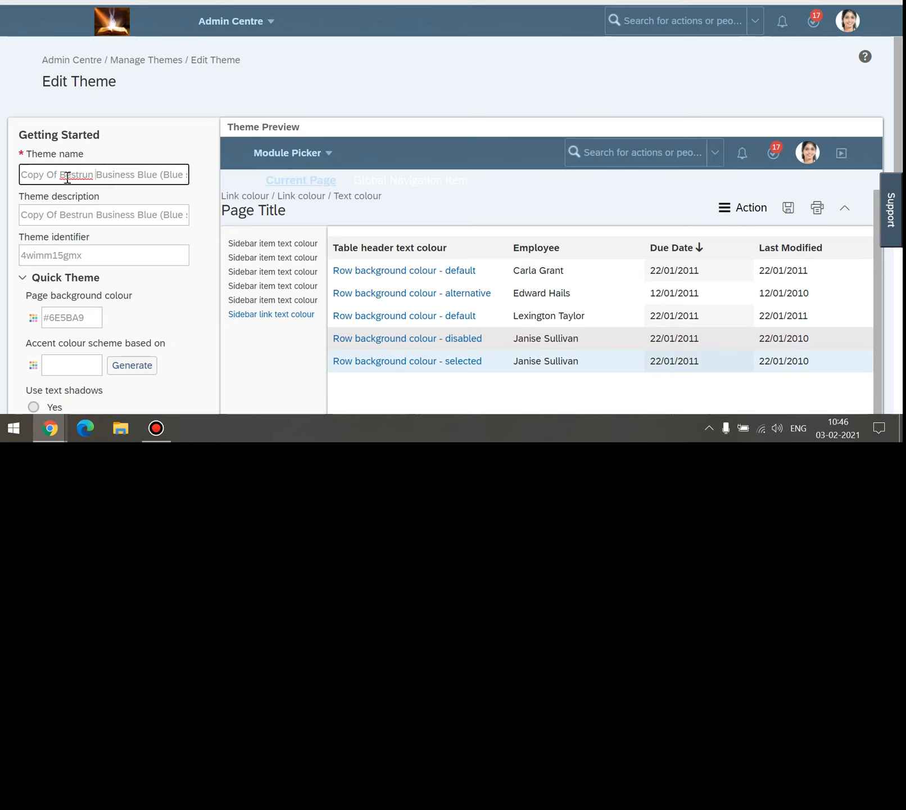
# Rename the copied theme to 'TEST- Training', fixing the typo and spacing.
pyautogui.moveTo(57, 175); pyautogui.dragTo(1, 205)
pyautogui.write('TEST')
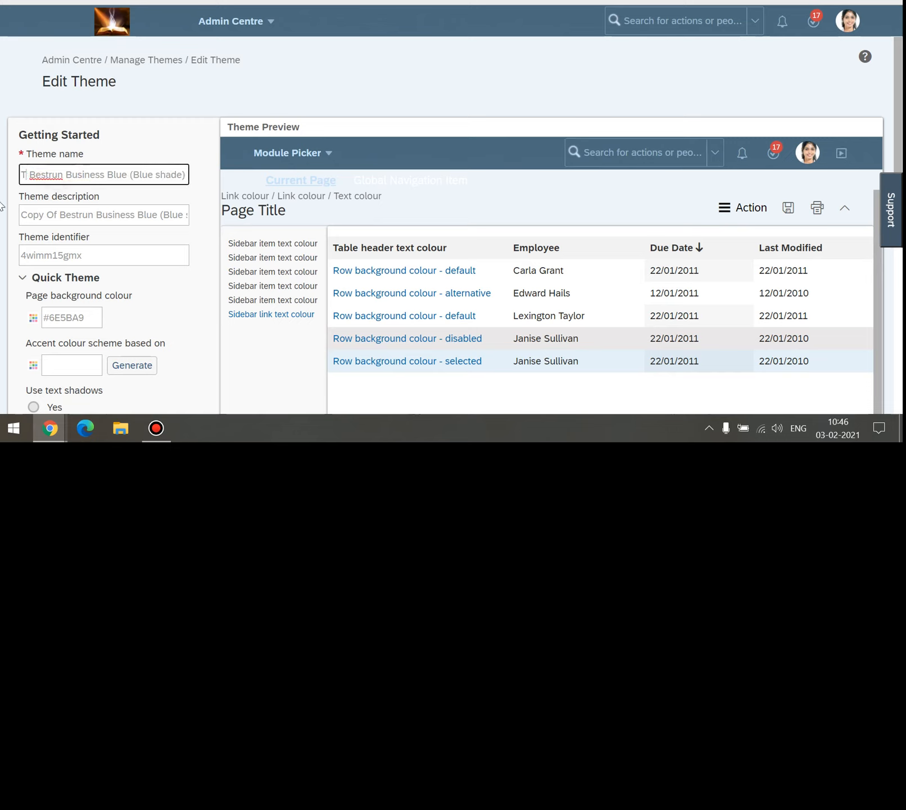
pyautogui.write('-')
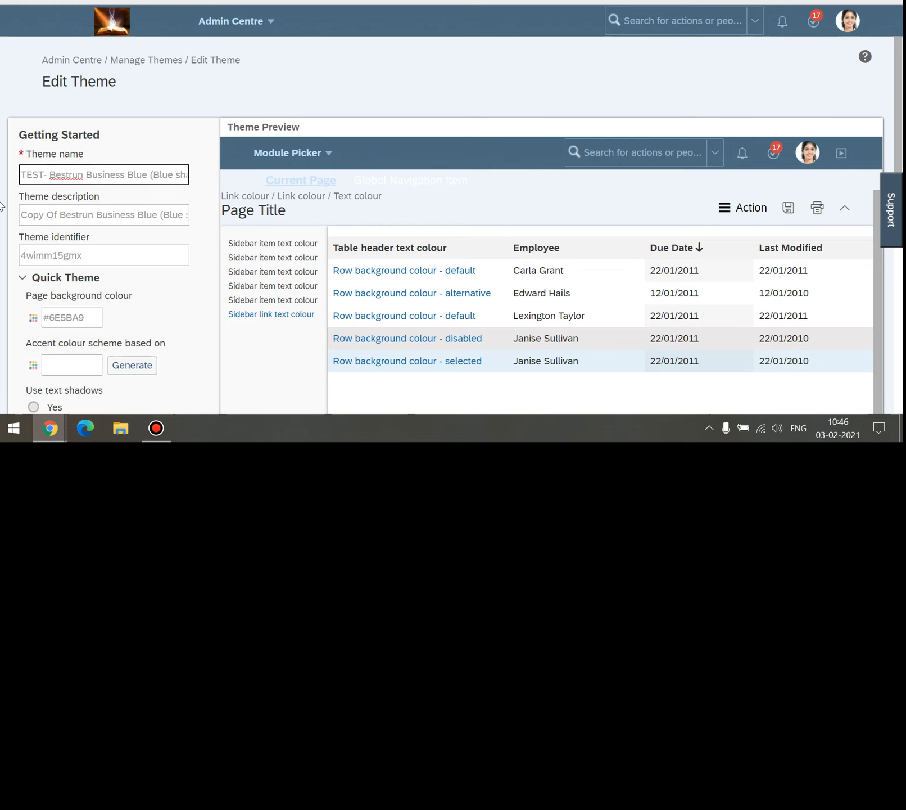
pyautogui.hotkey('ctrl', 'a')
pyautogui.write('T')
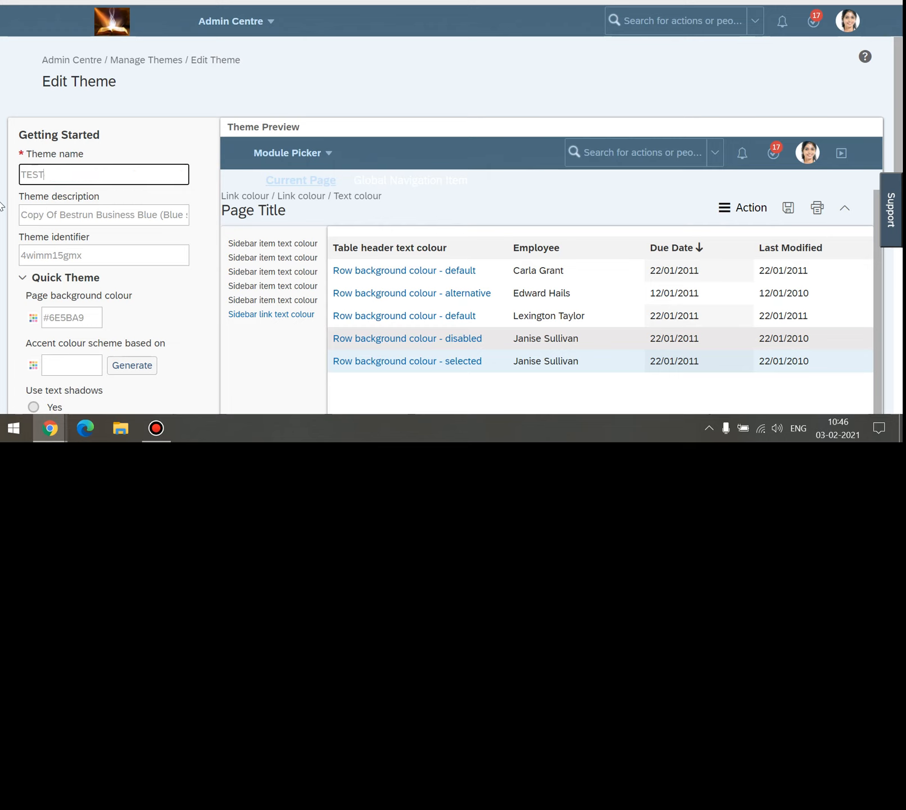
pyautogui.press('Num_Lock')
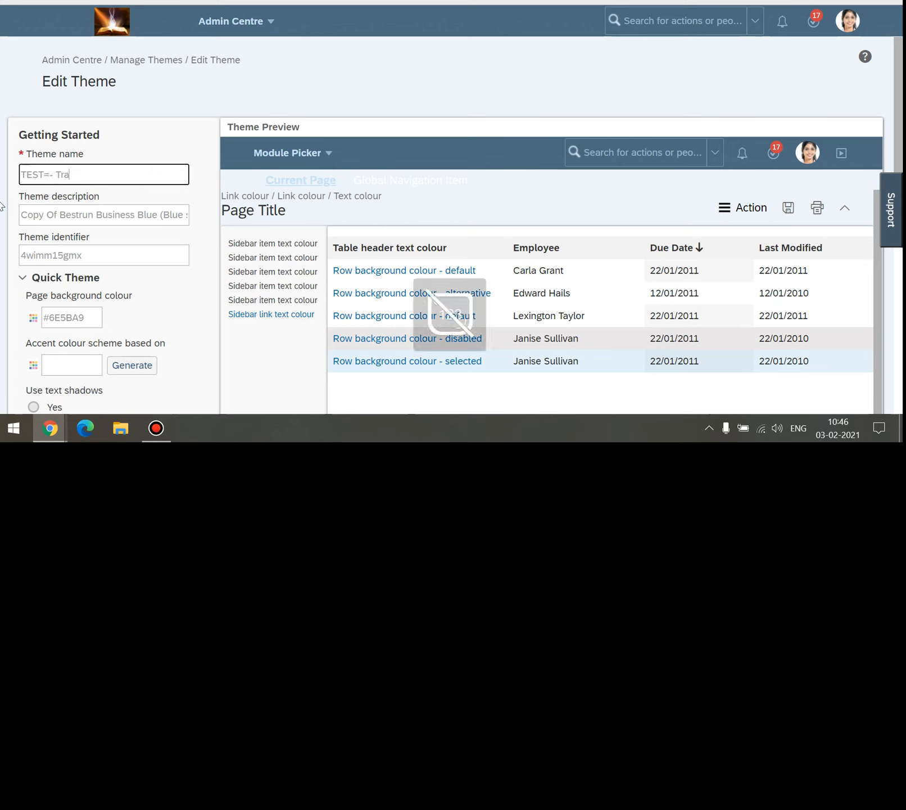
pyautogui.press('BackSpace')
pyautogui.press('BackSpace')
pyautogui.write('-')
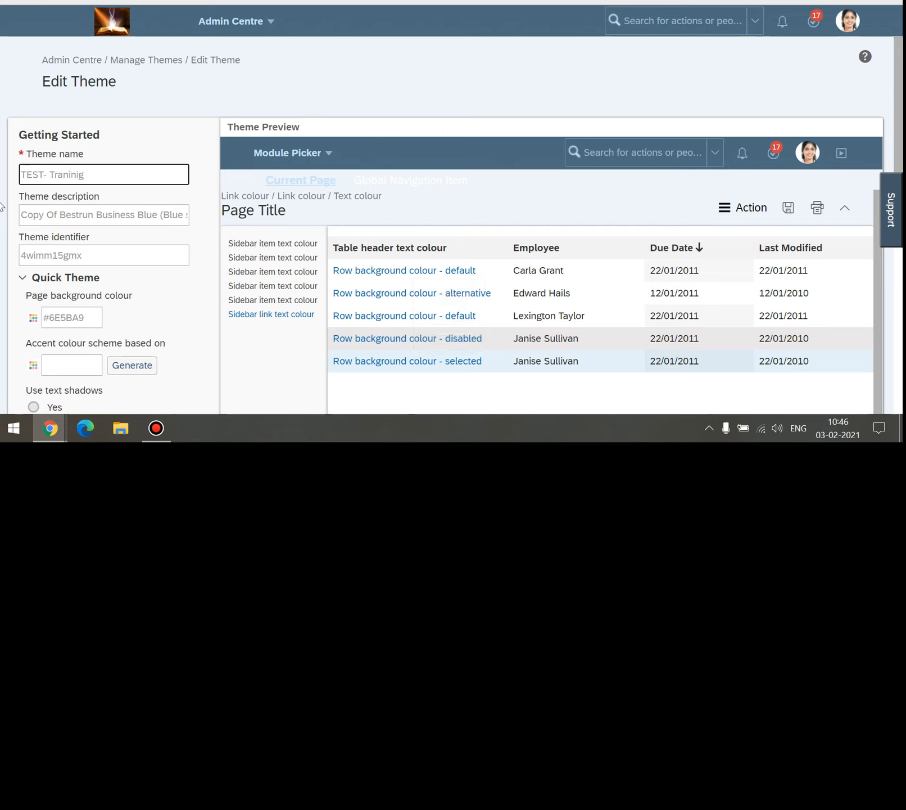
pyautogui.rightClick(70, 173)
pyautogui.click(85, 182)
pyautogui.click(49, 173)
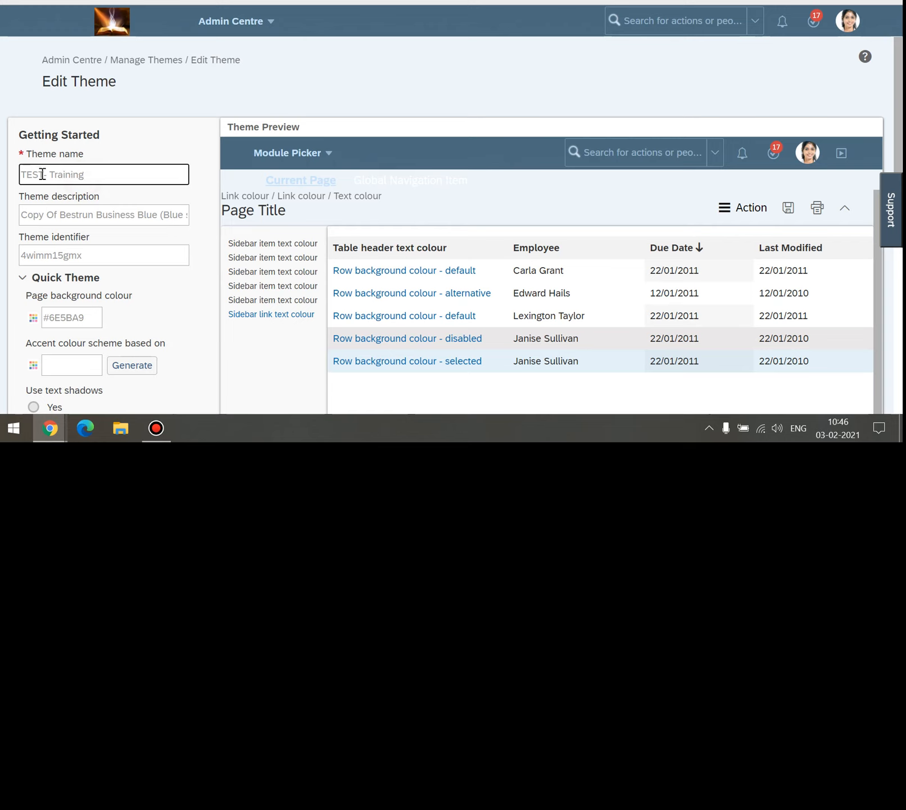
# Copy 'TEST- Training' from the name into the Theme description field.
pyautogui.tripleClick(97, 177)
pyautogui.hotkey('ctrl', 'c')
pyautogui.tripleClick(92, 211)
pyautogui.hotkey('ctrl', 'v')
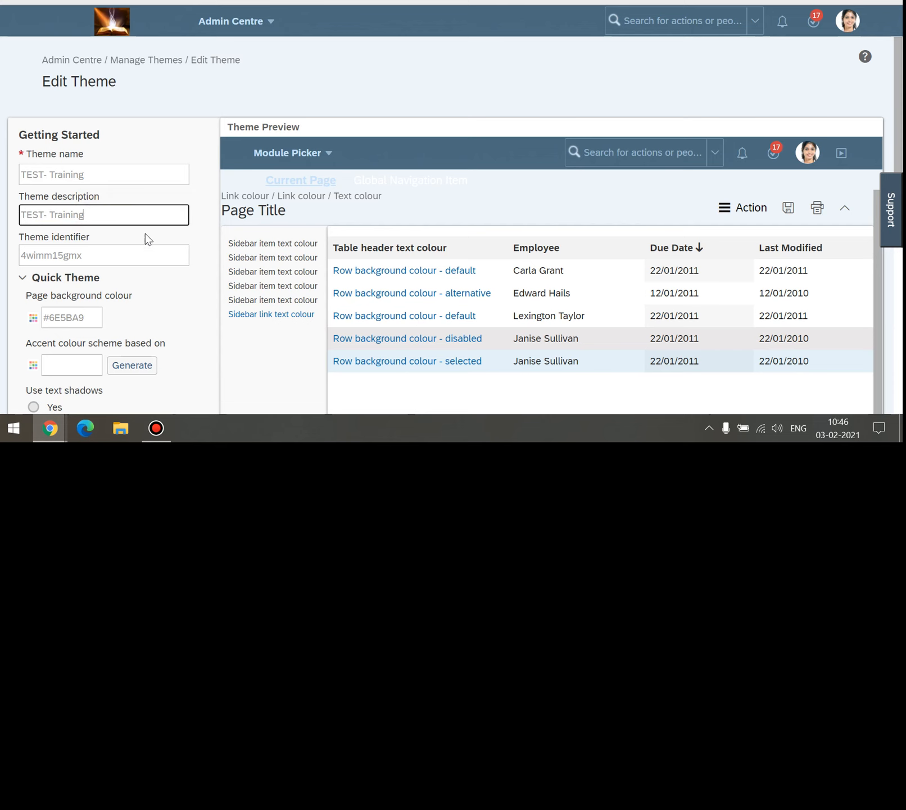
pyautogui.click(148, 237)
pyautogui.scroll(-3, 147, 239)
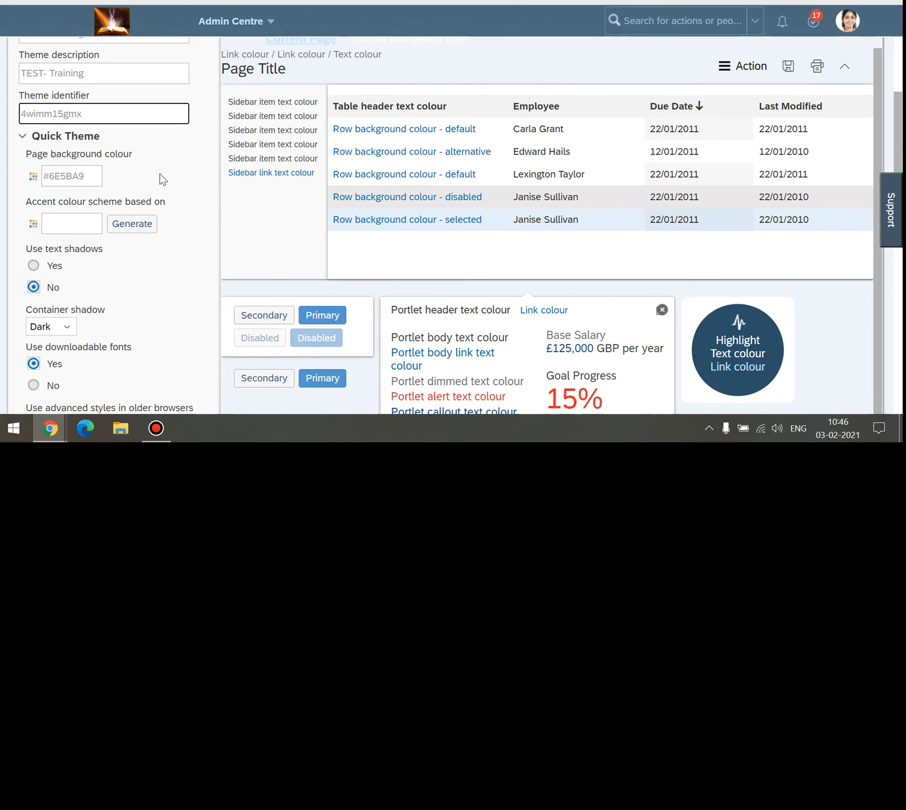
pyautogui.scroll(-6, 120, 146)
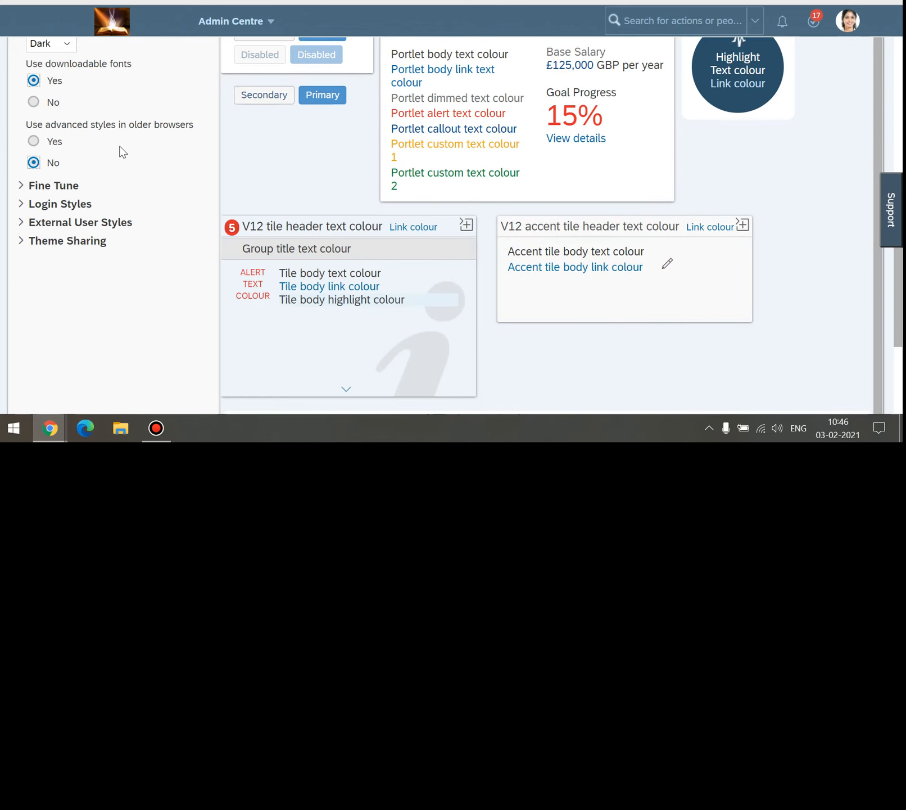
pyautogui.scroll(5, 120, 146)
pyautogui.scroll(-1, 119, 145)
pyautogui.scroll(2, 120, 151)
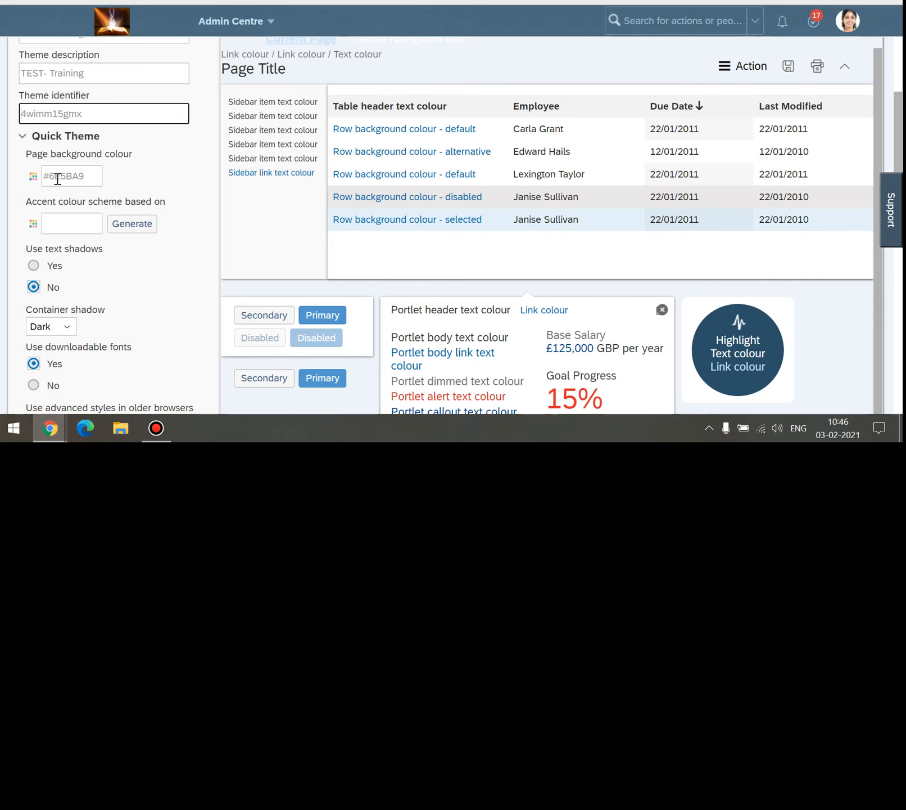
# Pick and apply deep pink-red #C12254 as the page background colour.
pyautogui.click(33, 178)
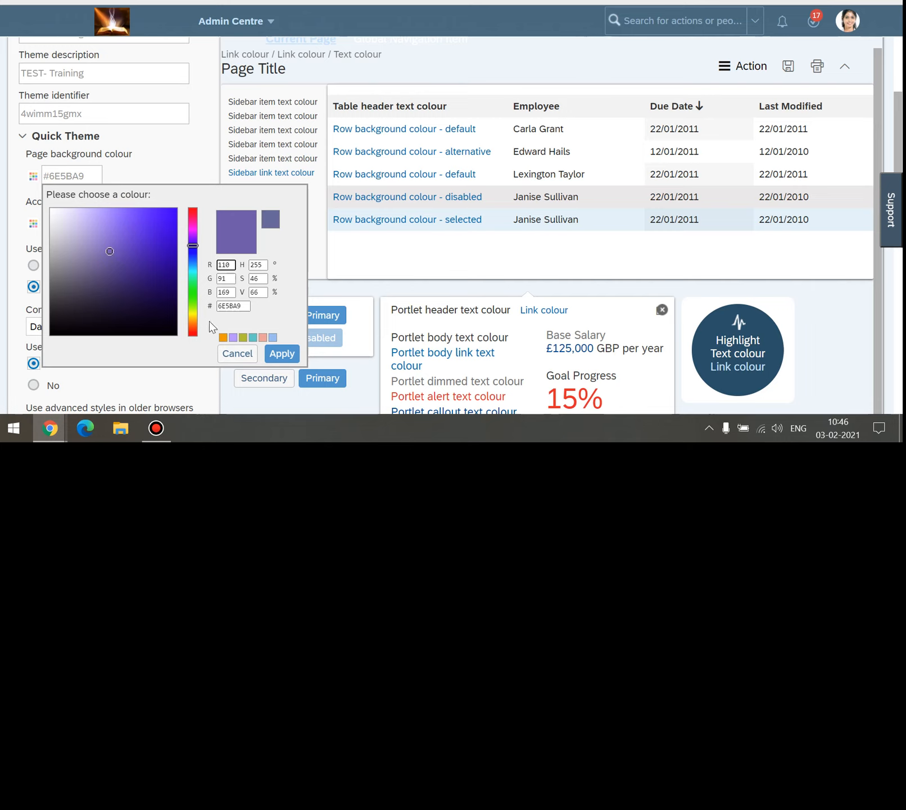
pyautogui.moveTo(197, 249); pyautogui.dragTo(193, 220)
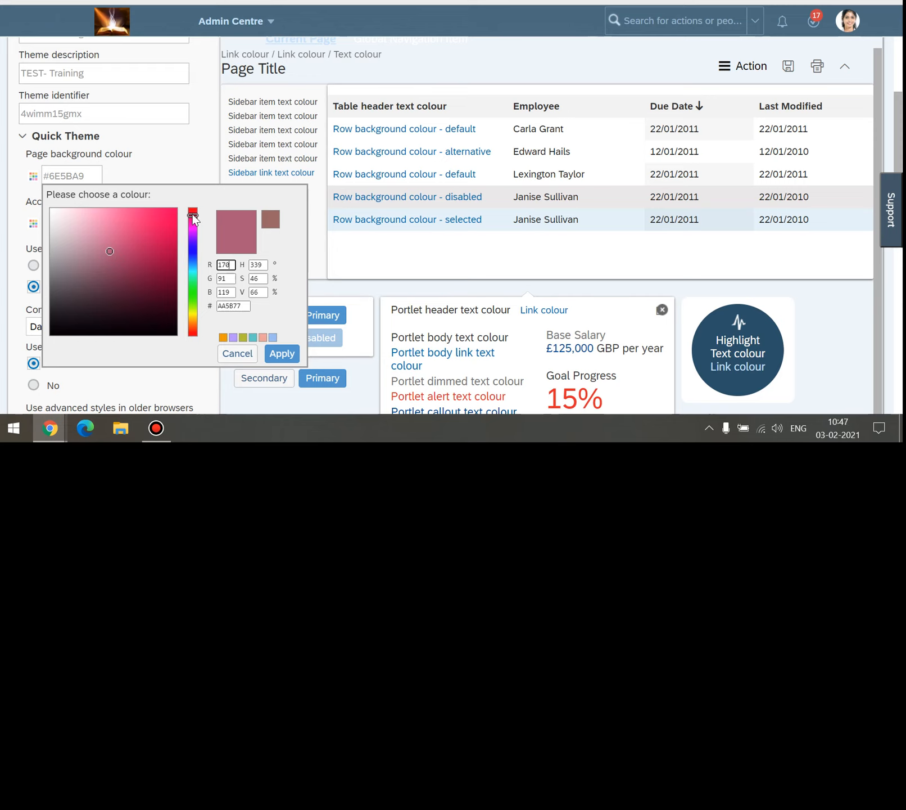
pyautogui.moveTo(108, 250); pyautogui.dragTo(149, 244)
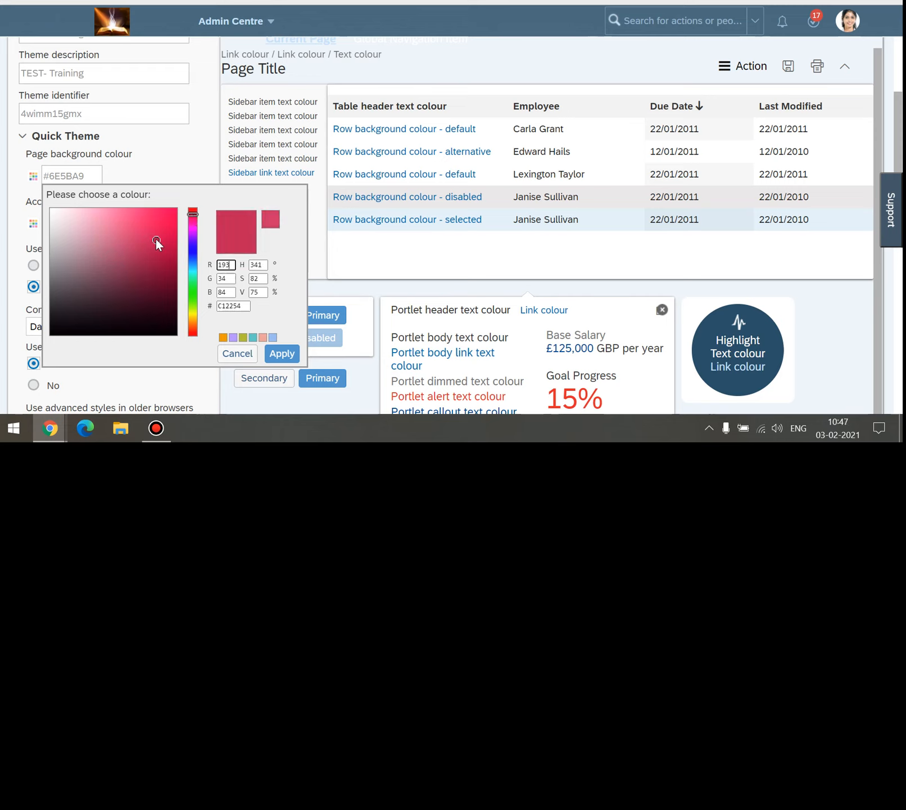
pyautogui.click(271, 353)
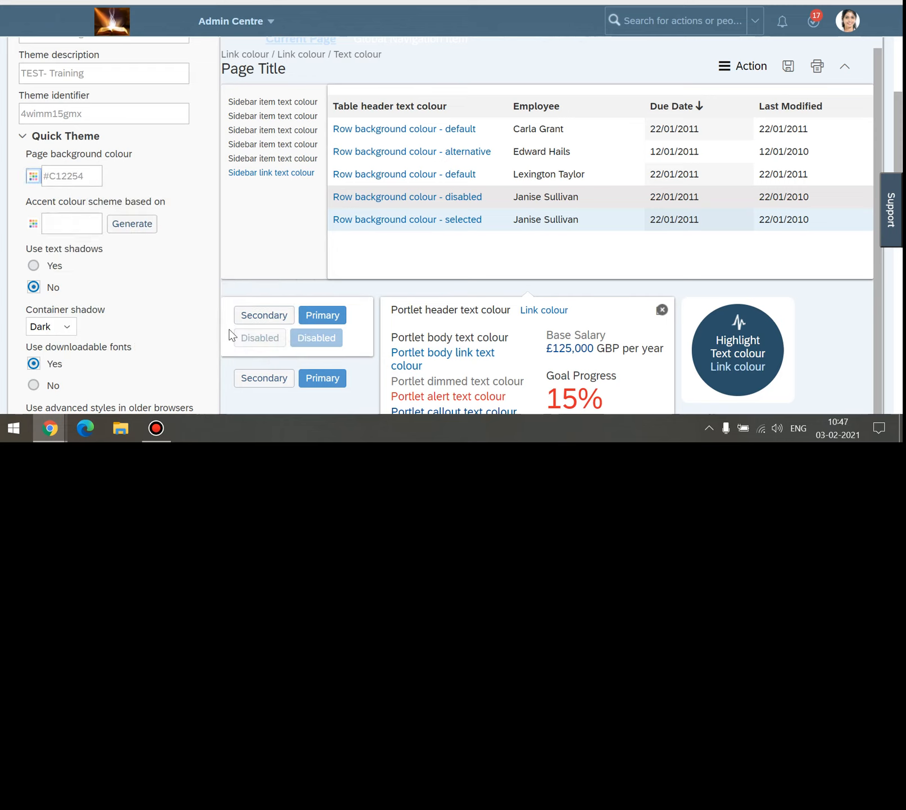
pyautogui.scroll(-1, 104, 219)
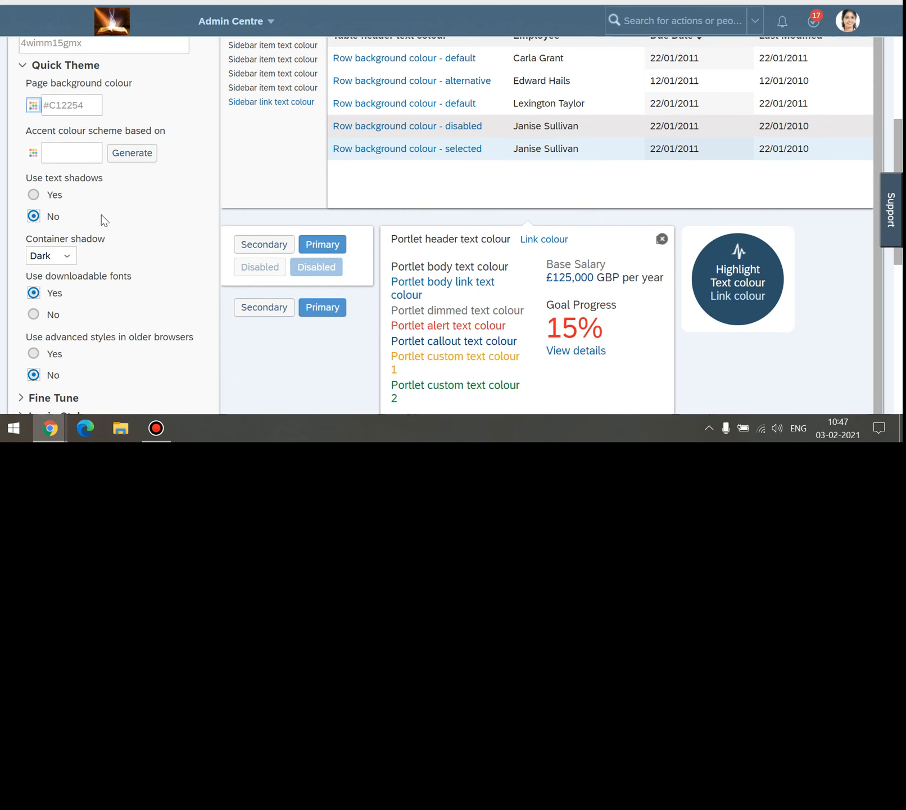
pyautogui.click(33, 194)
pyautogui.click(33, 216)
pyautogui.scroll(-1, 96, 213)
pyautogui.scroll(-2, 136, 175)
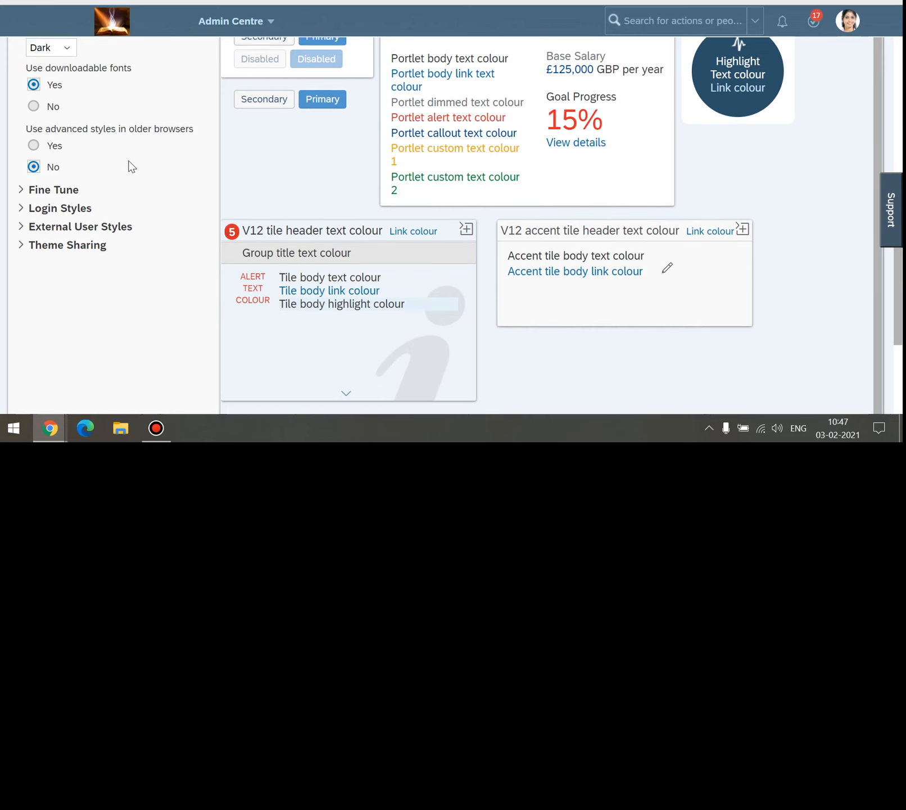
pyautogui.scroll(1, 127, 165)
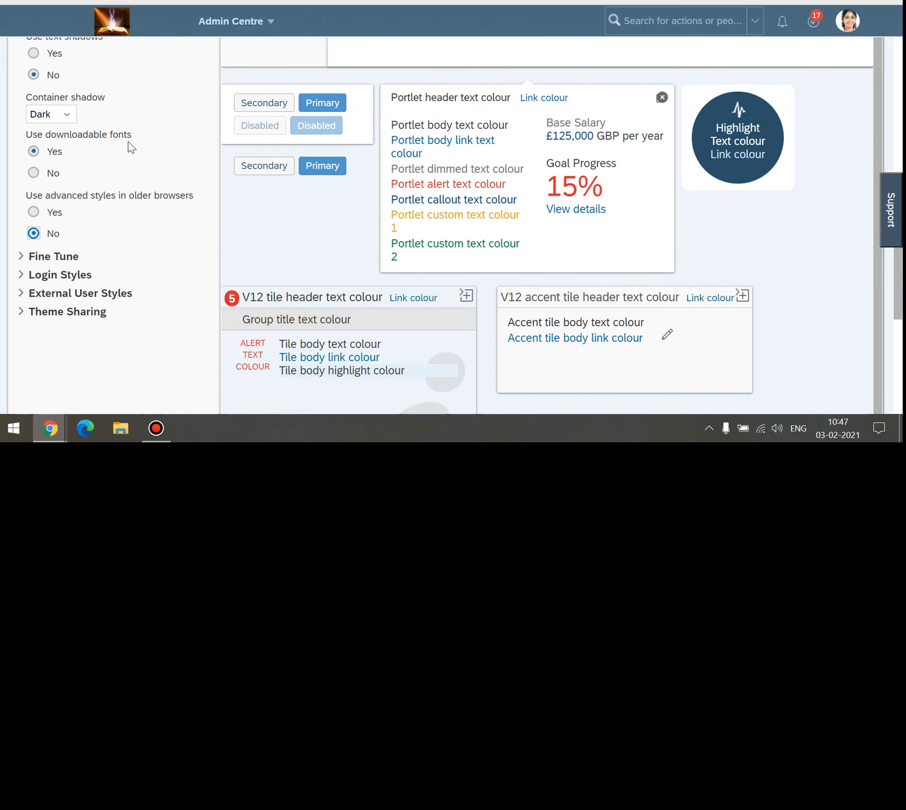
pyautogui.scroll(1, 128, 164)
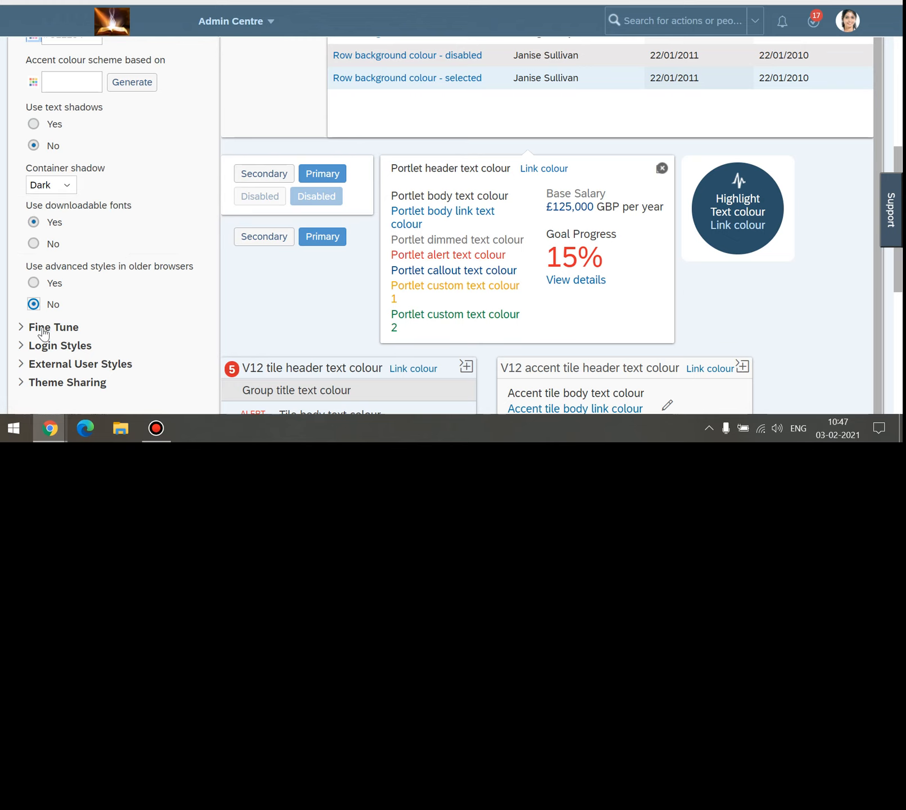
# Expand the Fine Tune settings, briefly minimise and restore the browser, then collapse them.
pyautogui.click(22, 328)
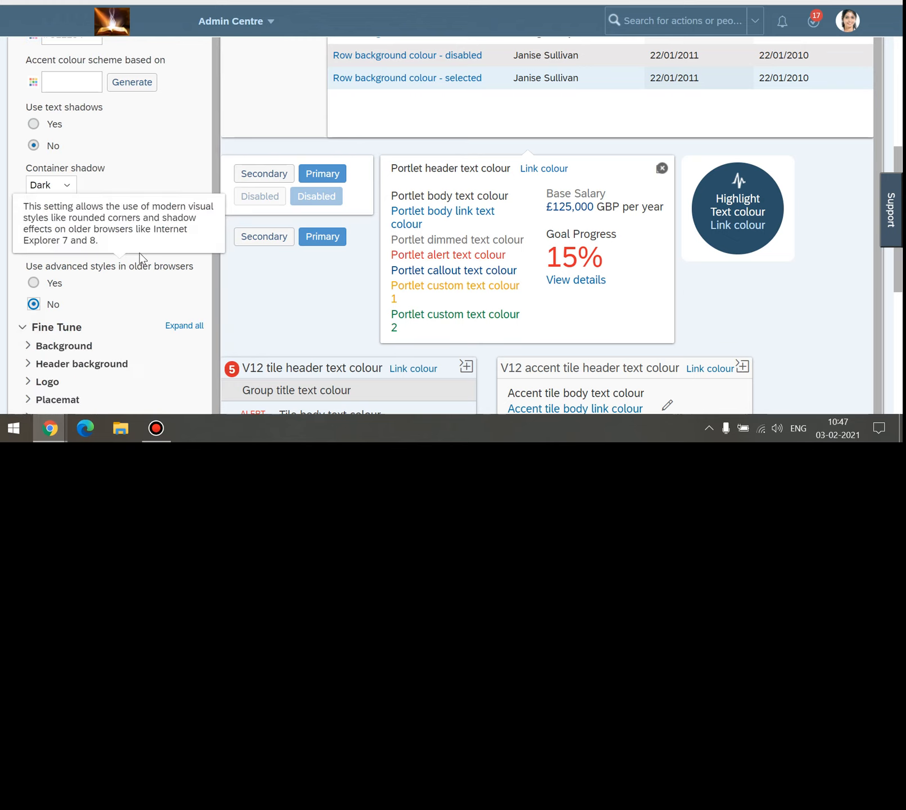
pyautogui.scroll(-2, 149, 283)
pyautogui.scroll(-2, 121, 266)
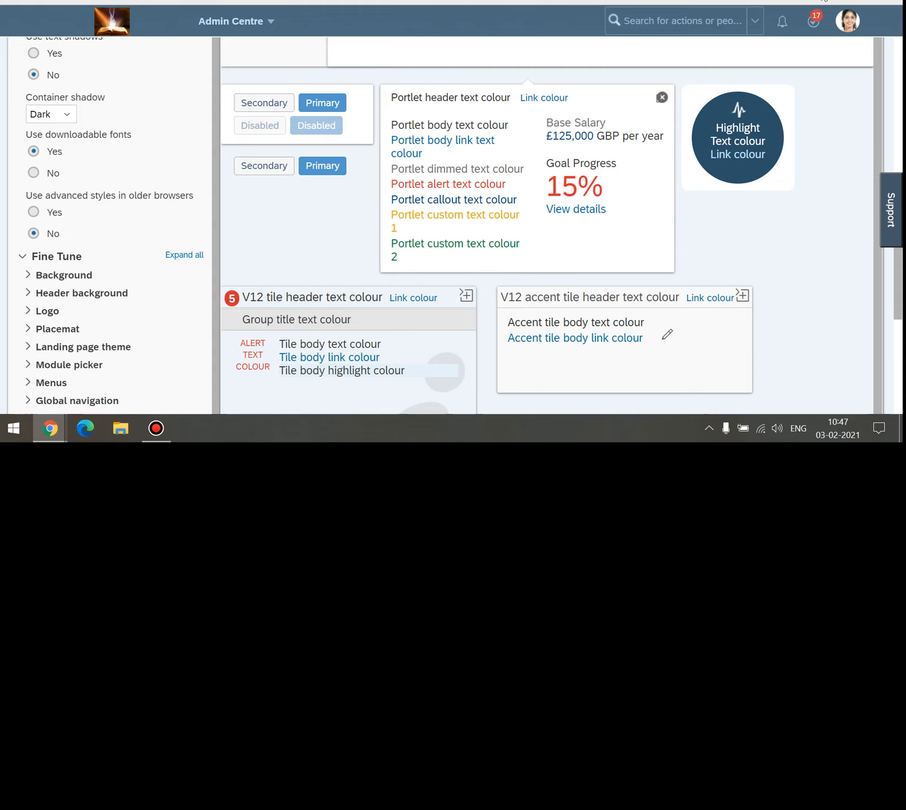
pyautogui.click(823, 0)
pyautogui.hotkey('alt', 'Tab')
pyautogui.scroll(-1, 67, 225)
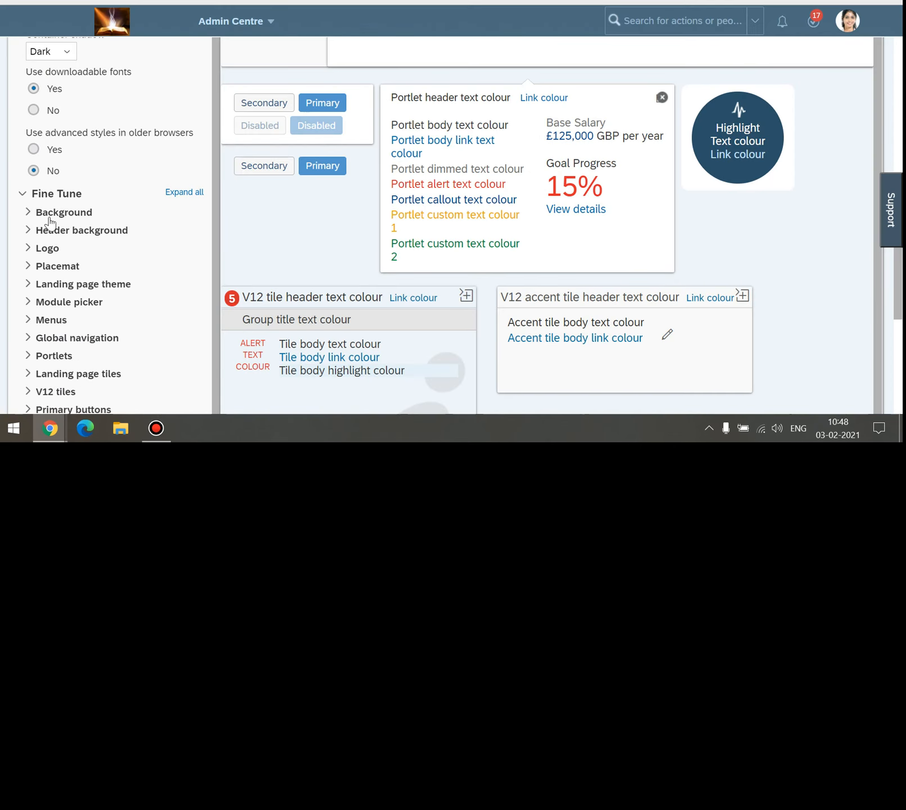
pyautogui.click(23, 193)
pyautogui.scroll(3, 99, 136)
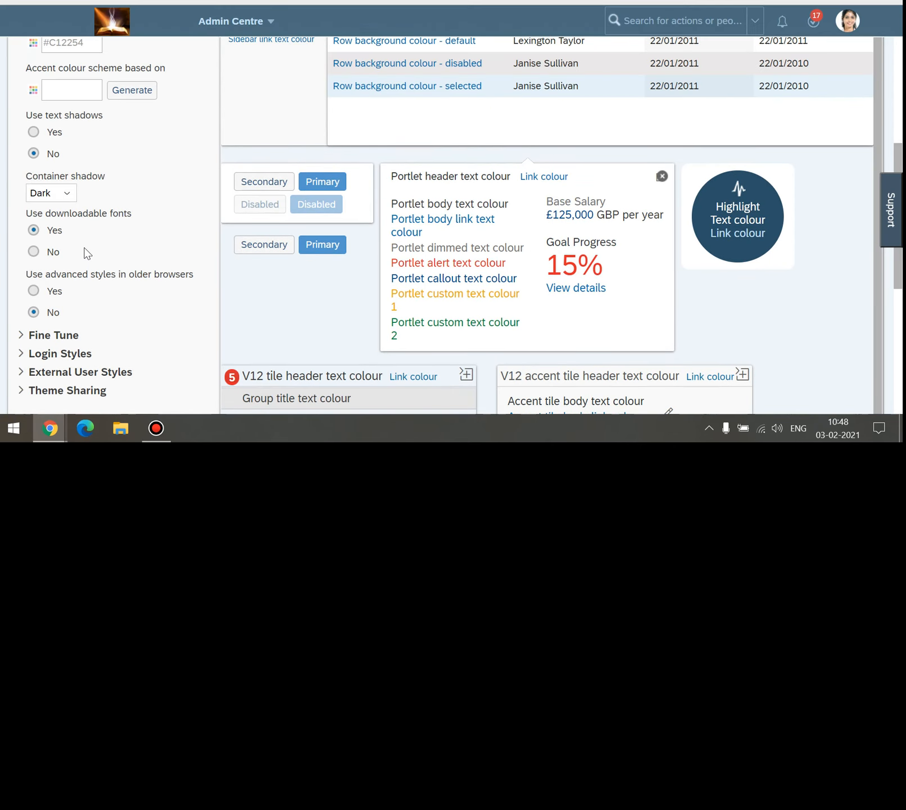
pyautogui.scroll(-3, 129, 118)
pyautogui.moveTo(144, 137)
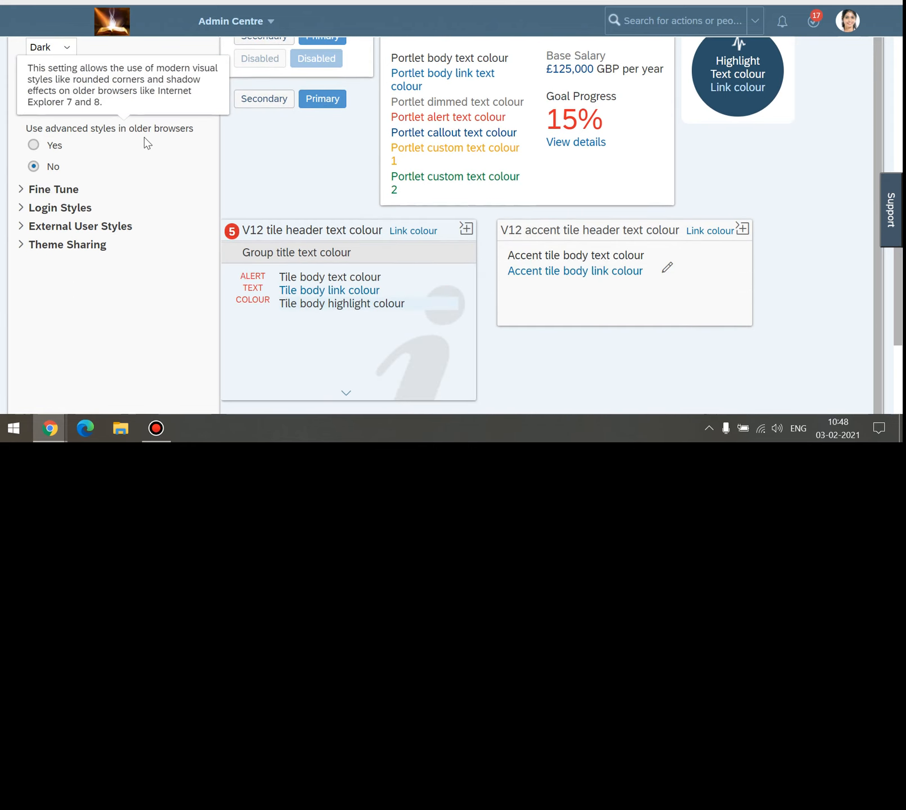
pyautogui.scroll(-1, 144, 137)
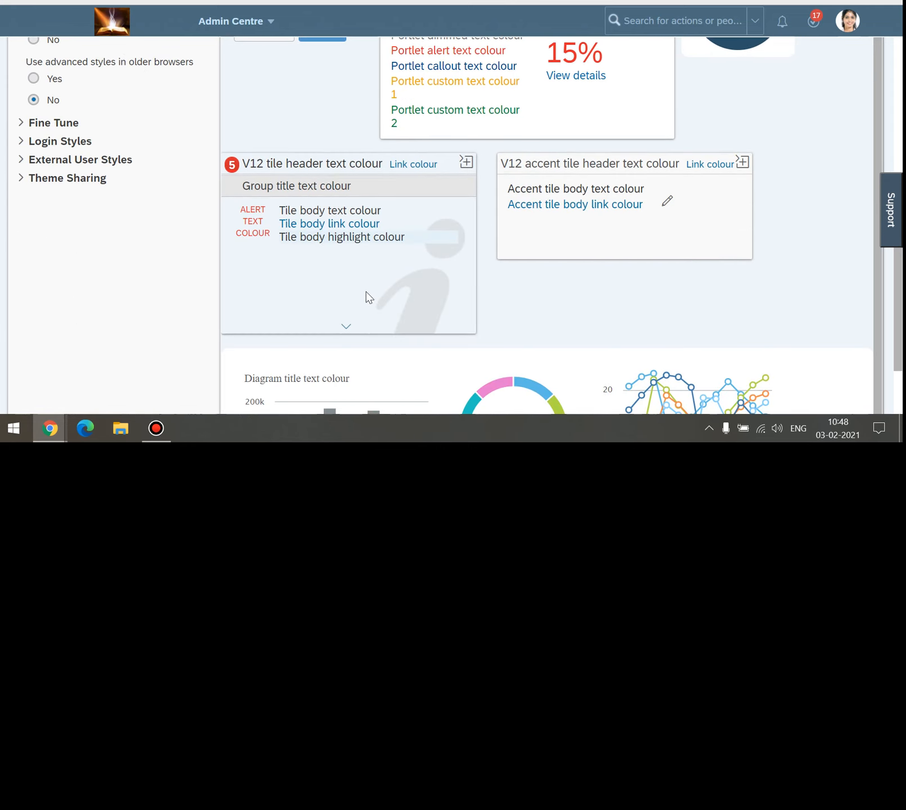
# Reload the theme editor, re-expand Fine Tune and check the theme identifier 4wimm15gmx.
pyautogui.rightClick(404, 2)
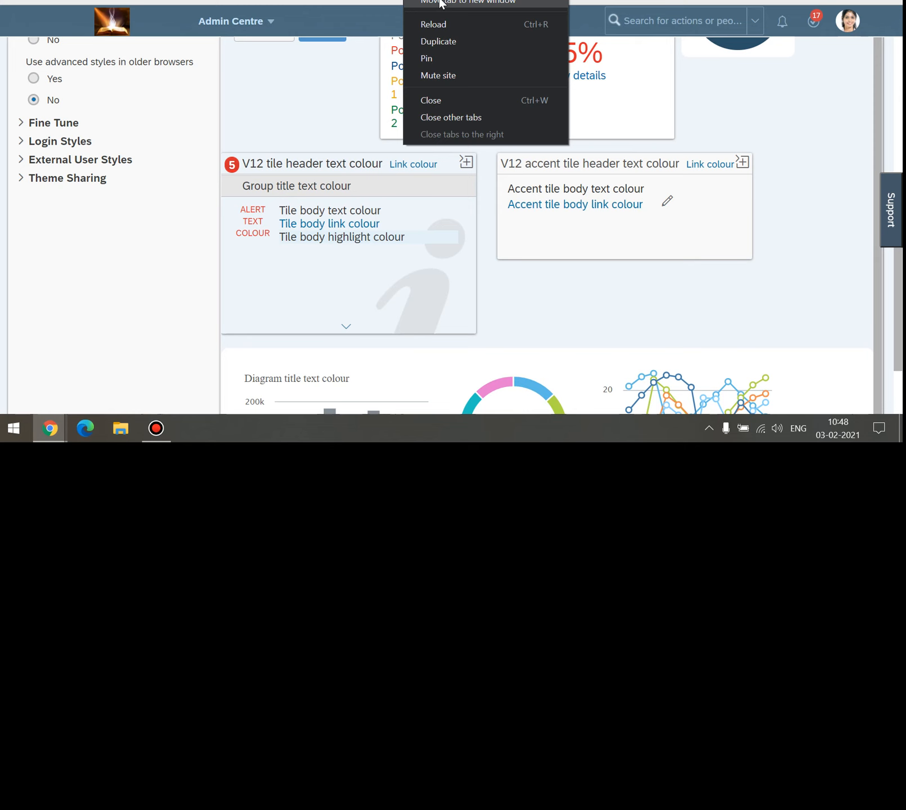
pyautogui.click(435, 29)
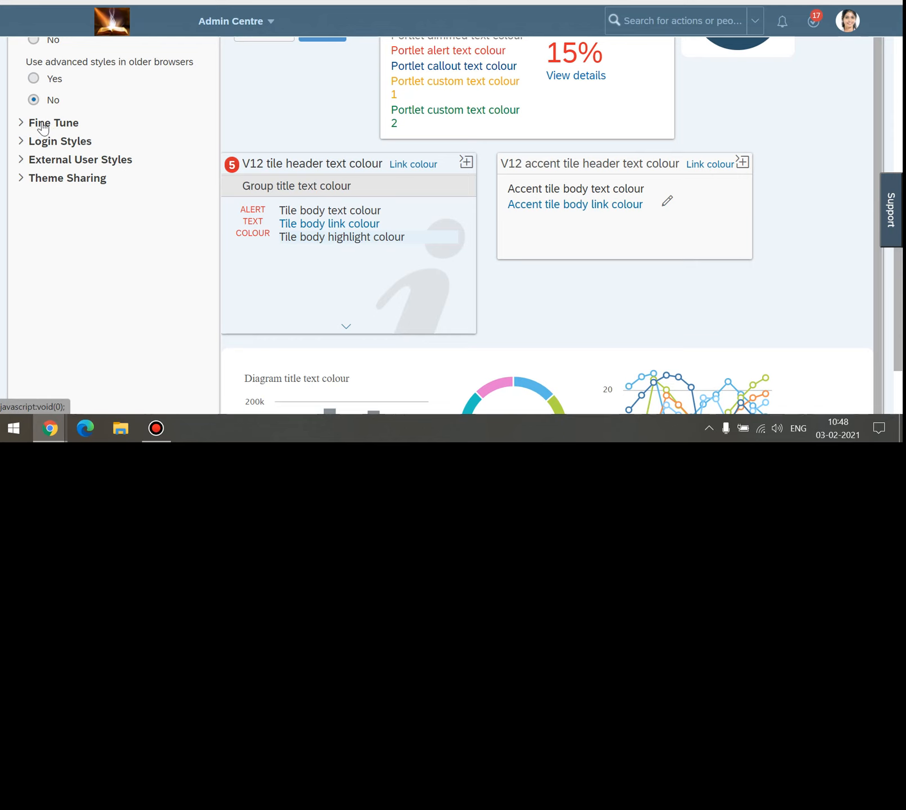
pyautogui.click(23, 125)
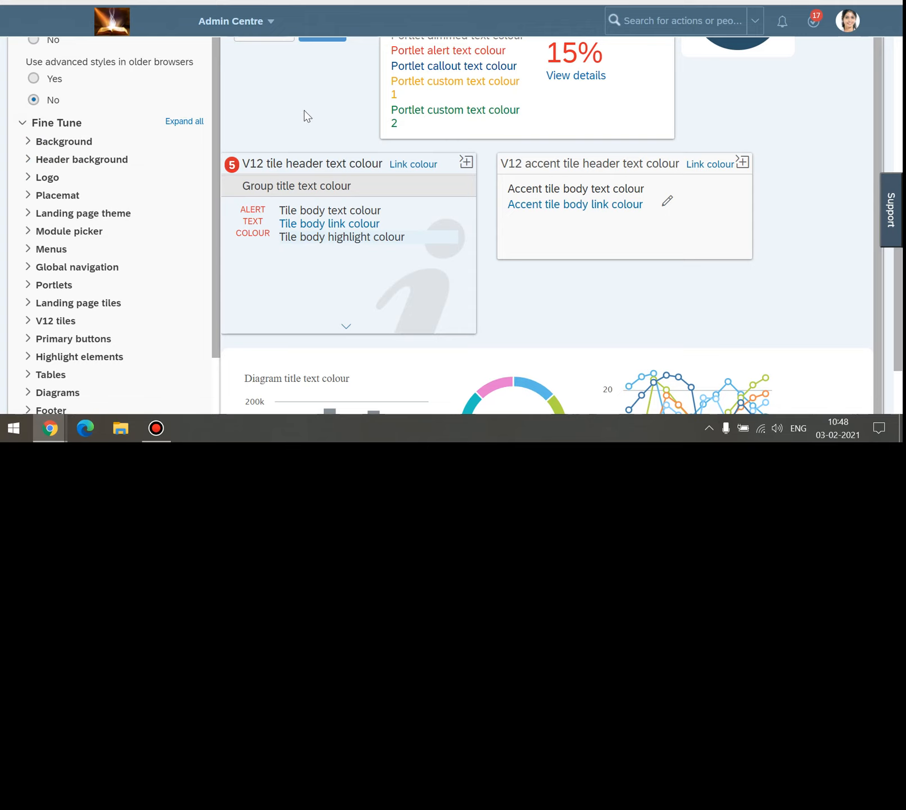
pyautogui.scroll(3, 315, 135)
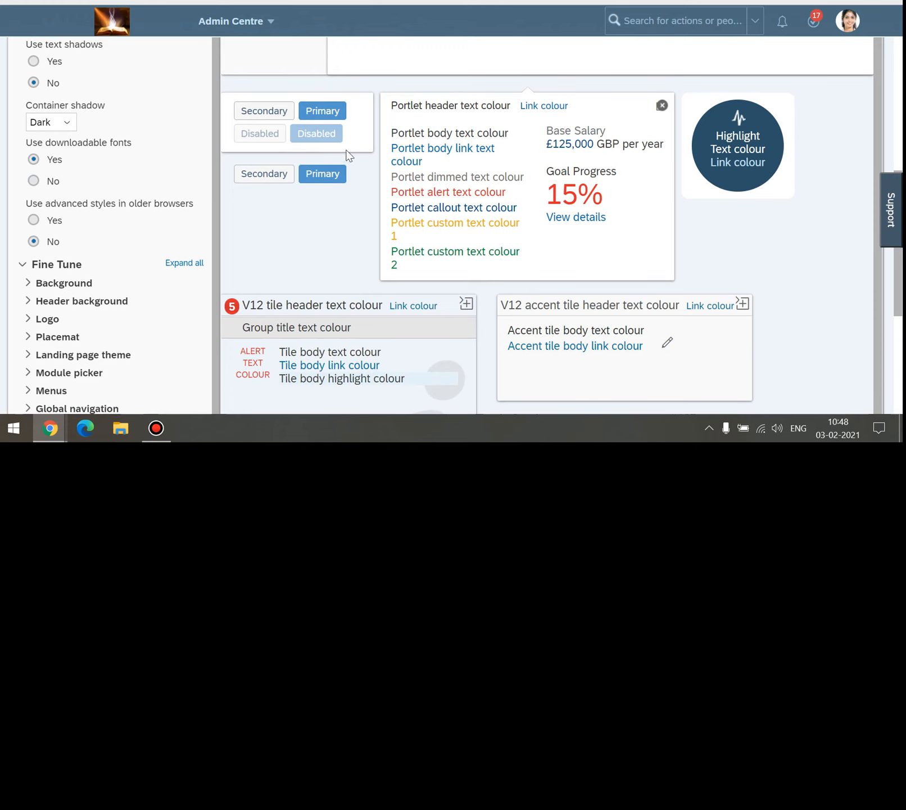
pyautogui.scroll(-1, 147, 181)
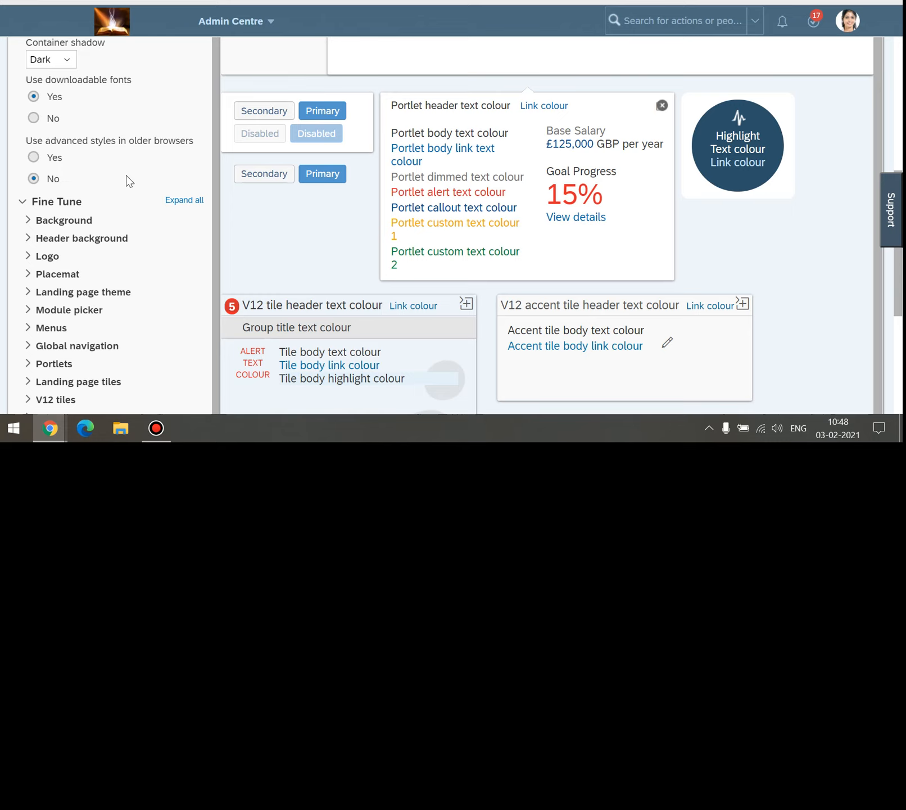
pyautogui.scroll(1, 105, 232)
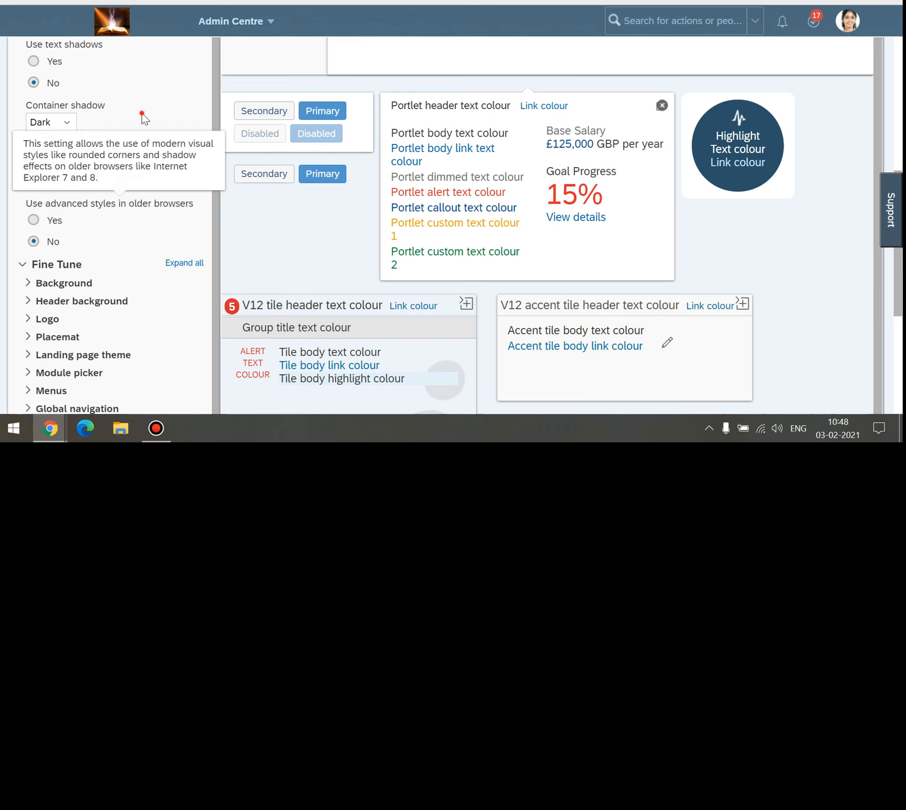
pyautogui.scroll(5, 143, 121)
pyautogui.moveTo(91, 191); pyautogui.dragTo(21, 192)
pyautogui.click(190, 242)
pyautogui.scroll(-1, 108, 228)
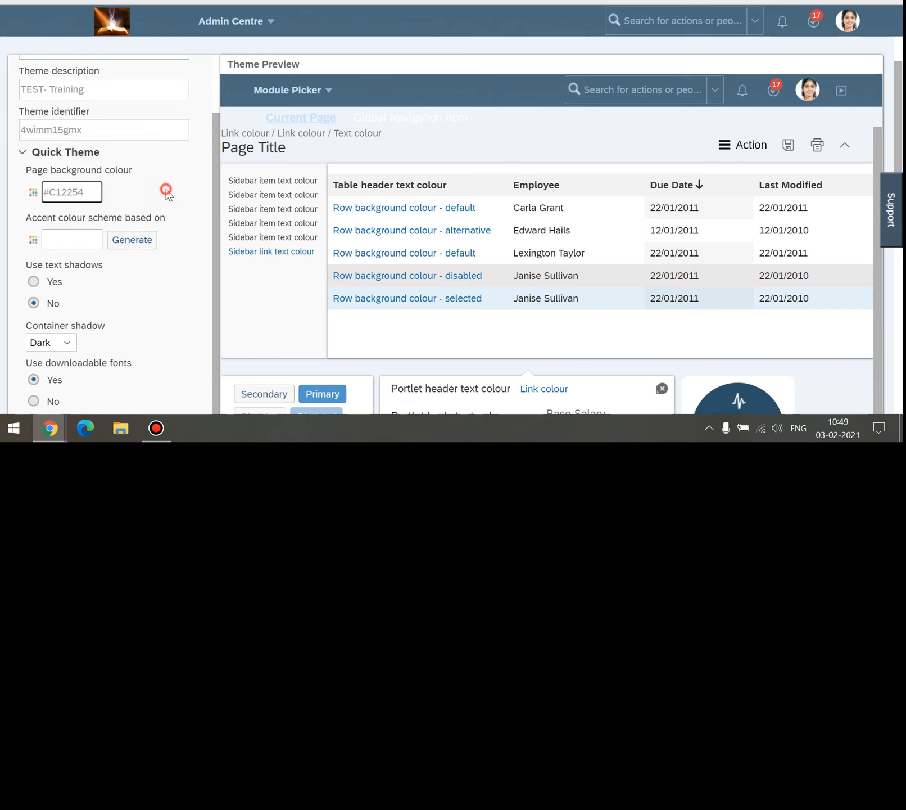
pyautogui.scroll(-1, 163, 189)
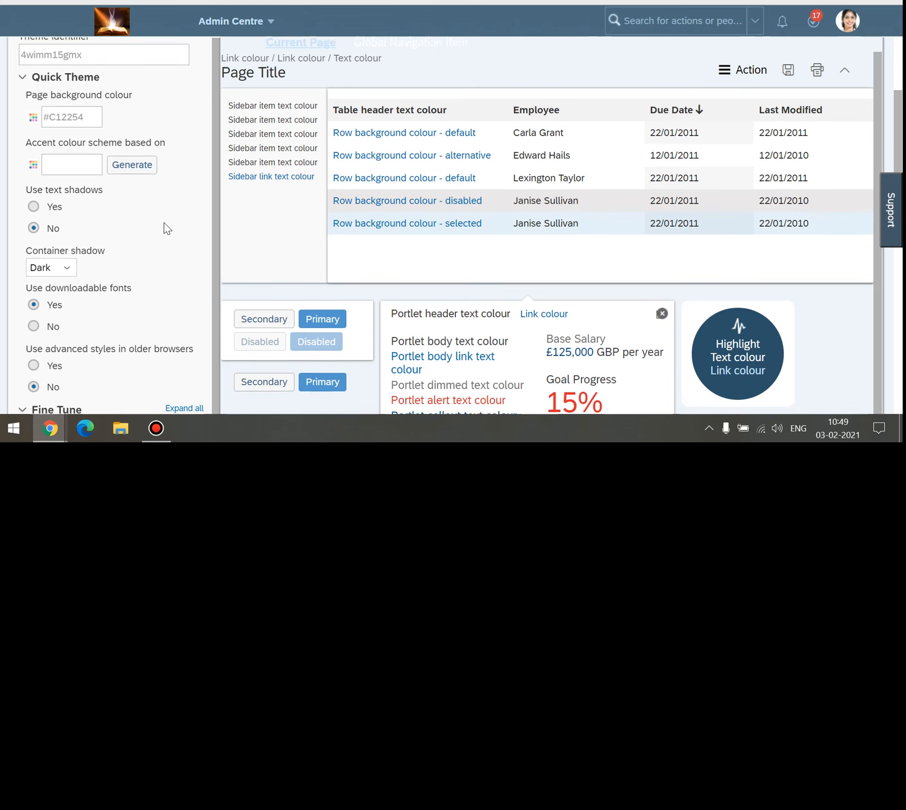
pyautogui.scroll(-1, 165, 224)
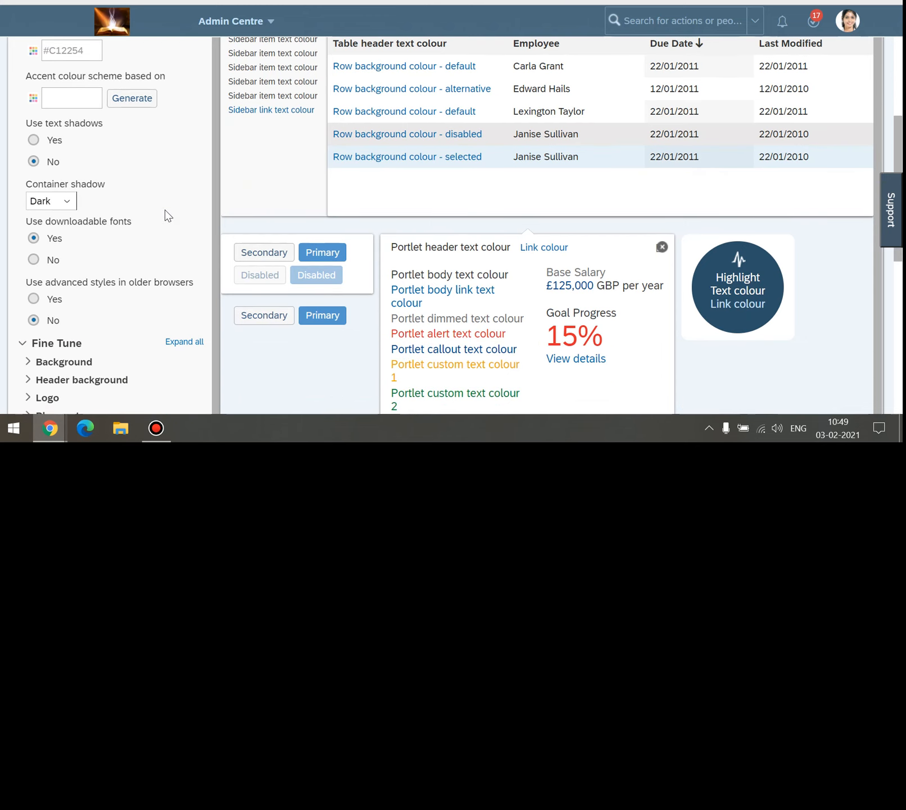
pyautogui.scroll(-2, 165, 215)
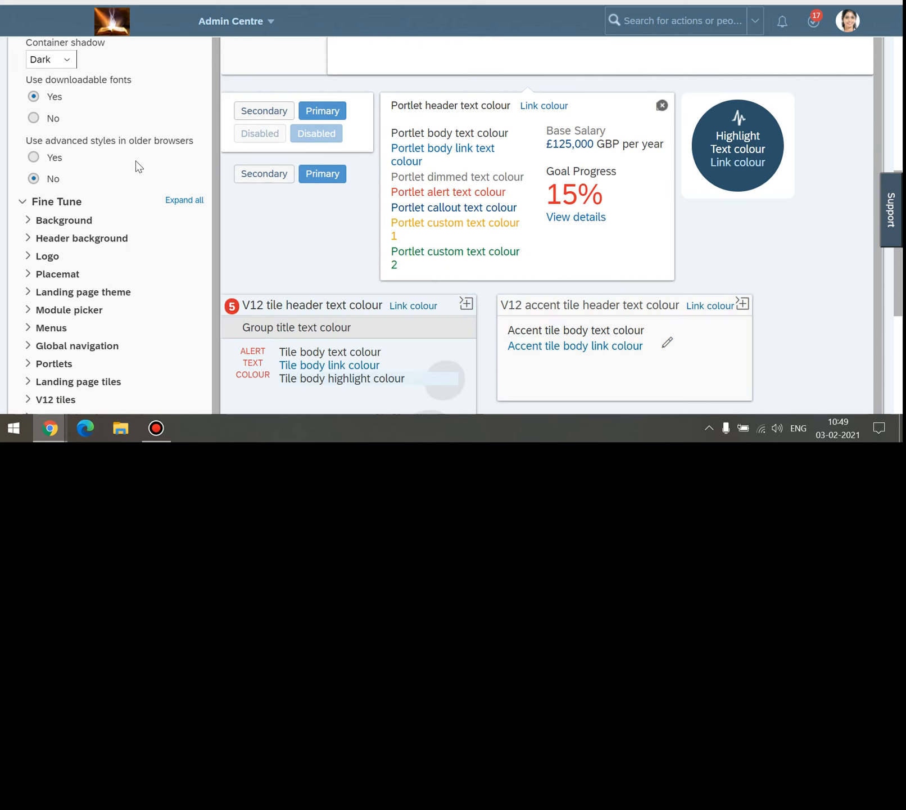
pyautogui.scroll(-1, 138, 166)
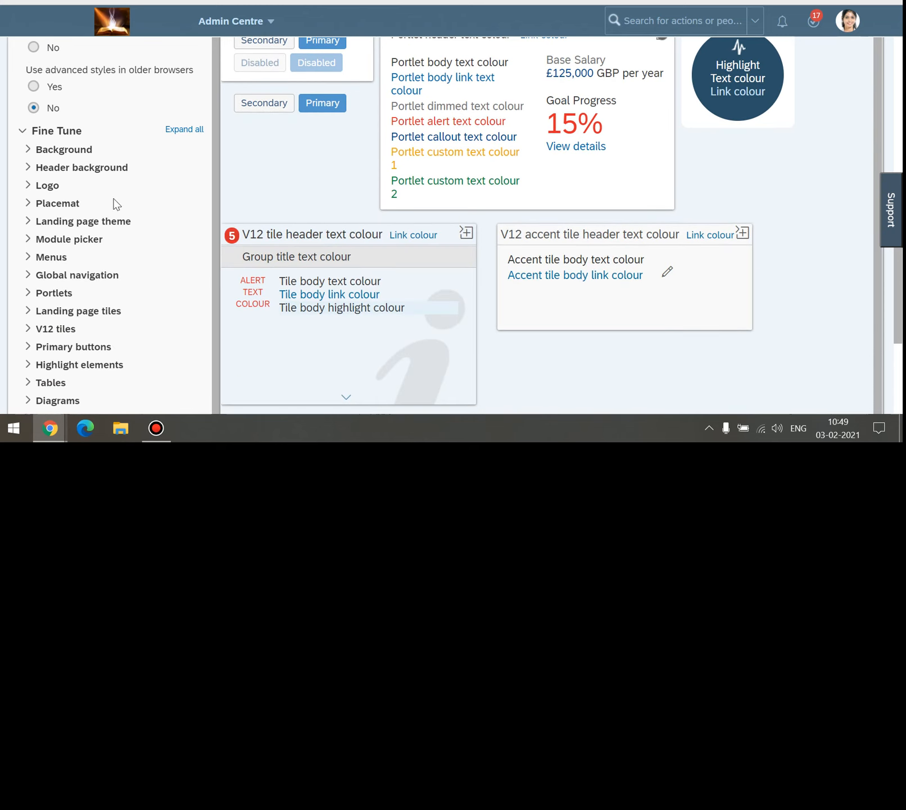
# Expand the Background settings and keep Fabric - dark as the texture image.
pyautogui.click(28, 150)
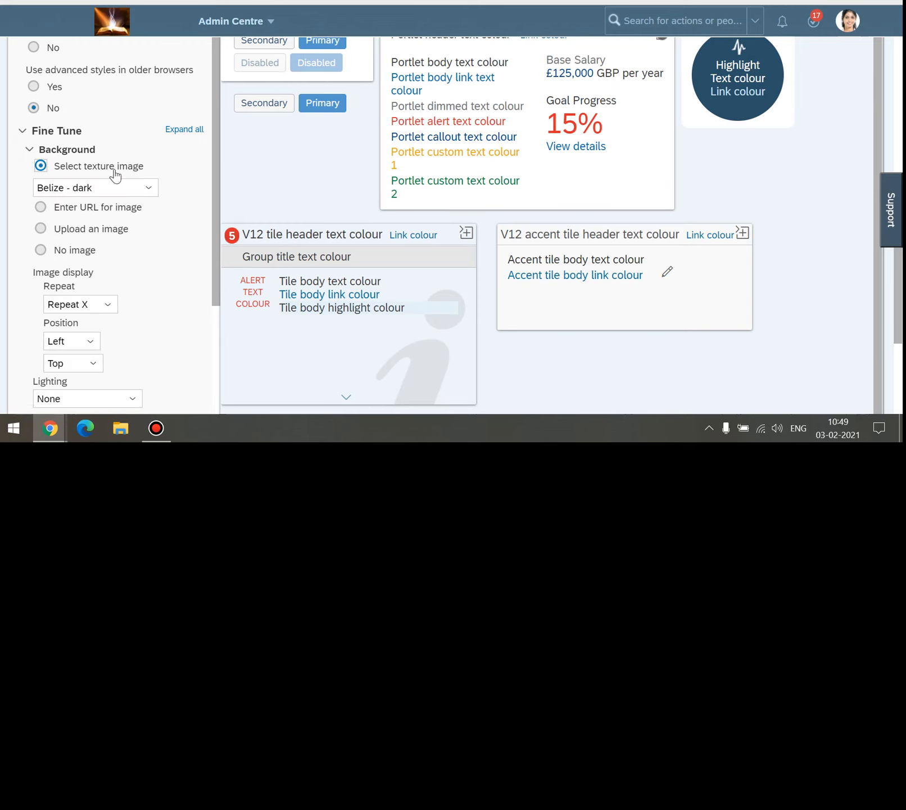
pyautogui.moveTo(97, 149); pyautogui.dragTo(45, 149)
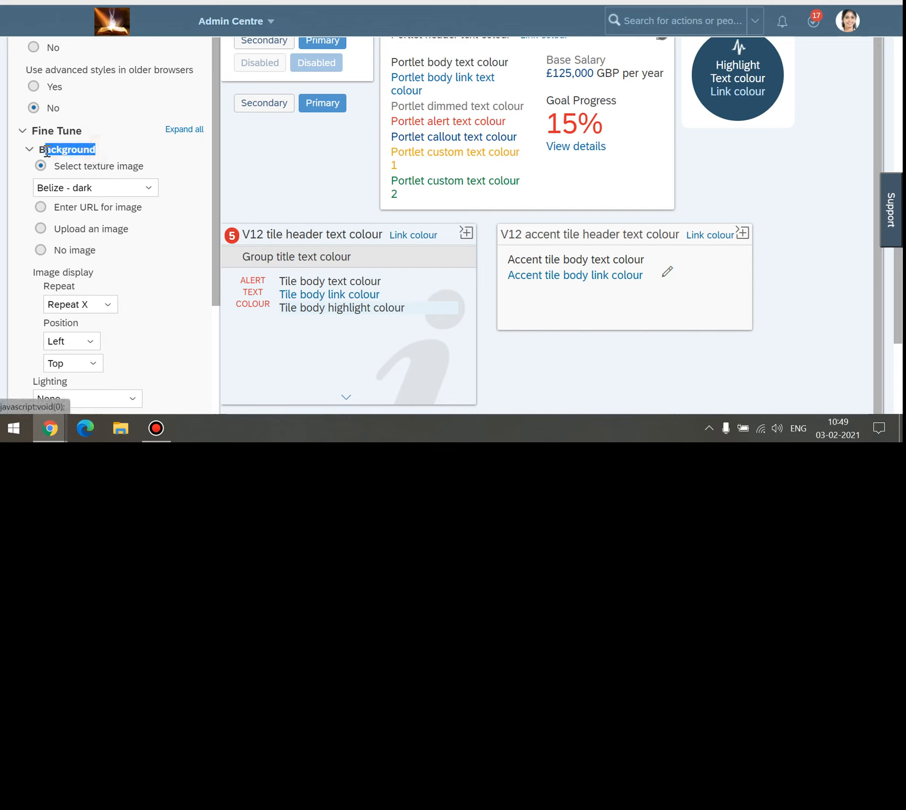
pyautogui.click(148, 189)
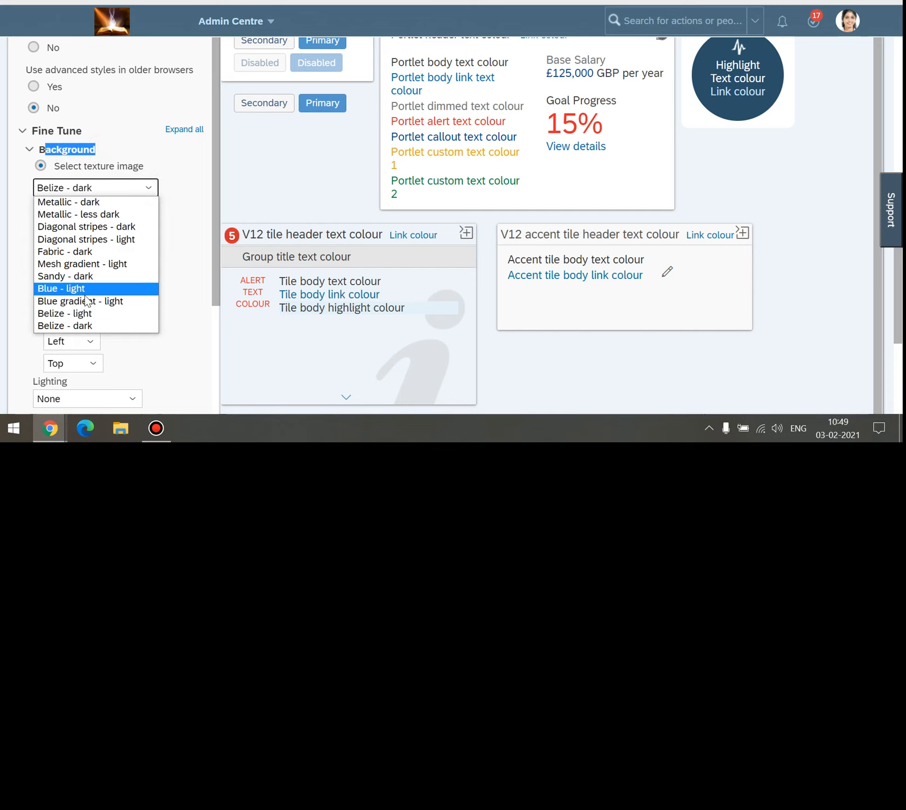
pyautogui.click(89, 251)
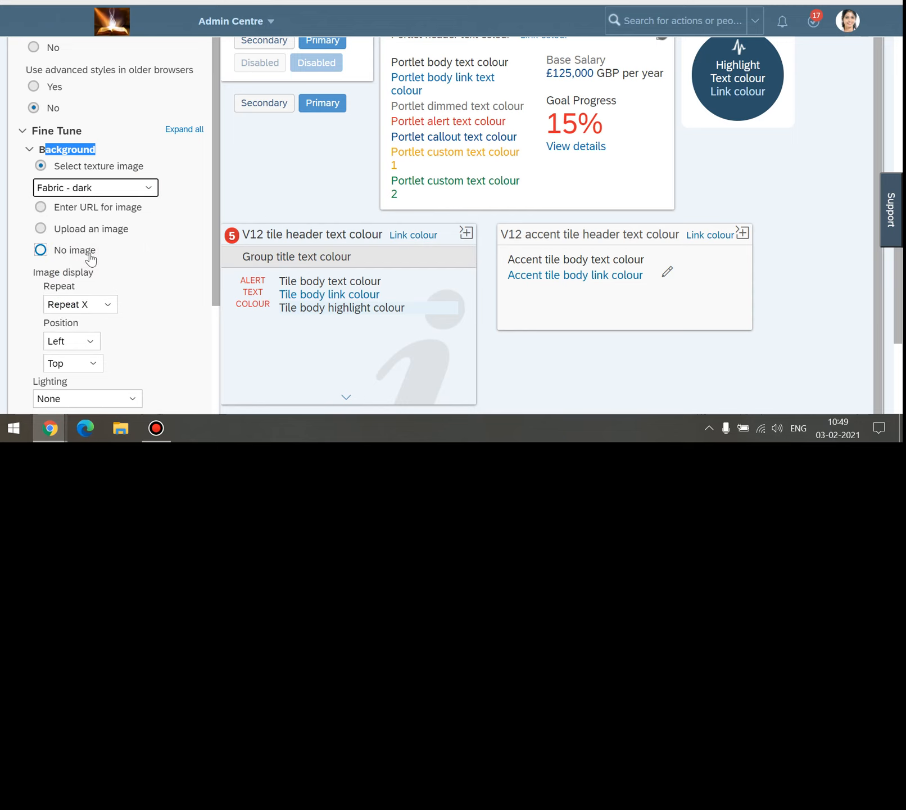
pyautogui.click(168, 253)
pyautogui.scroll(-1, 157, 253)
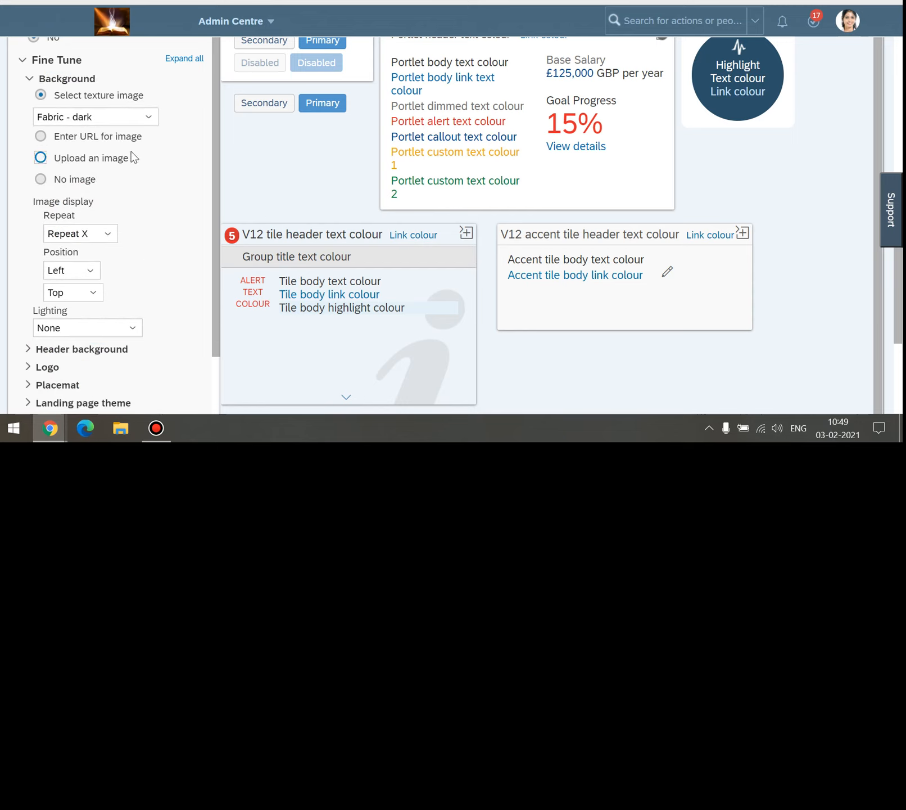
# Switch the background to 'Upload an image' and cancel the file chooser for now.
pyautogui.click(76, 165)
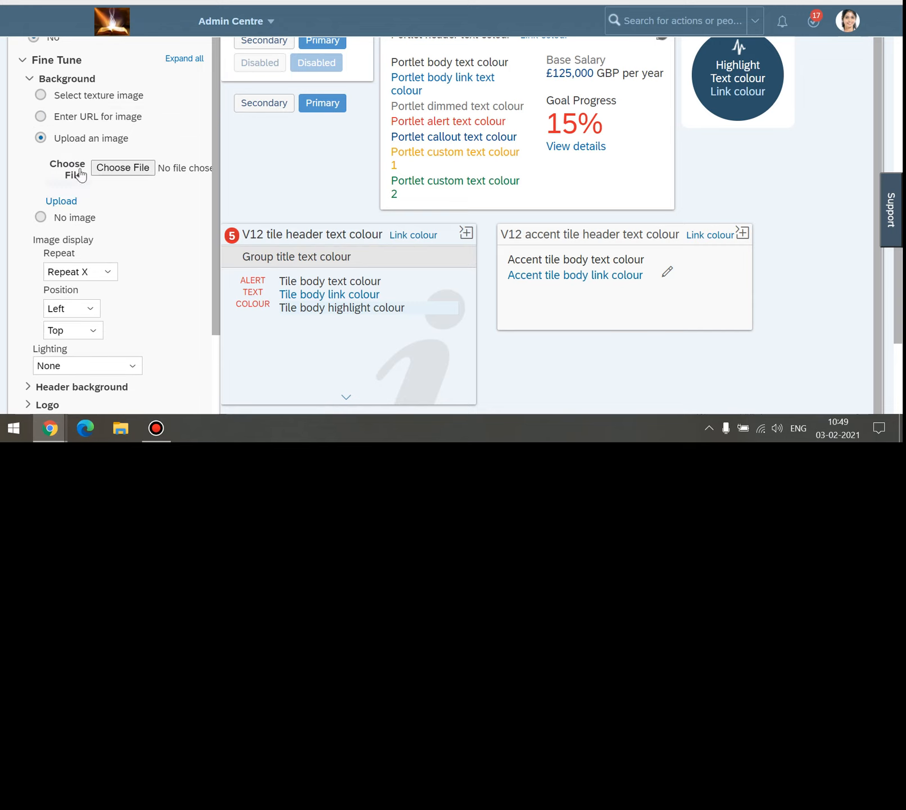
pyautogui.click(118, 169)
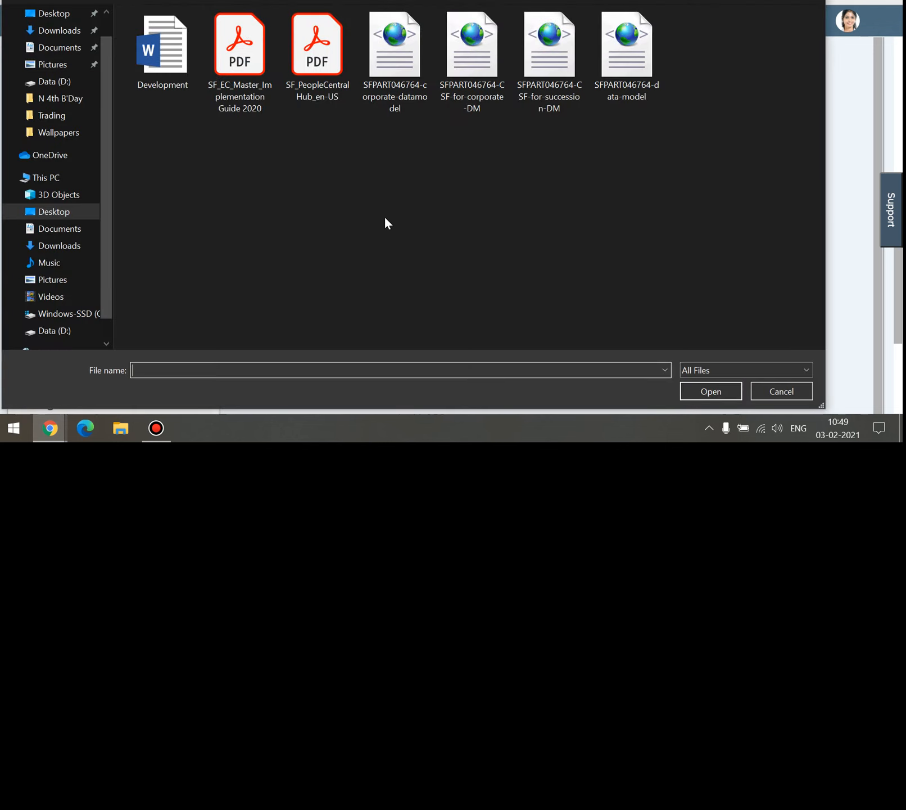
pyautogui.click(782, 391)
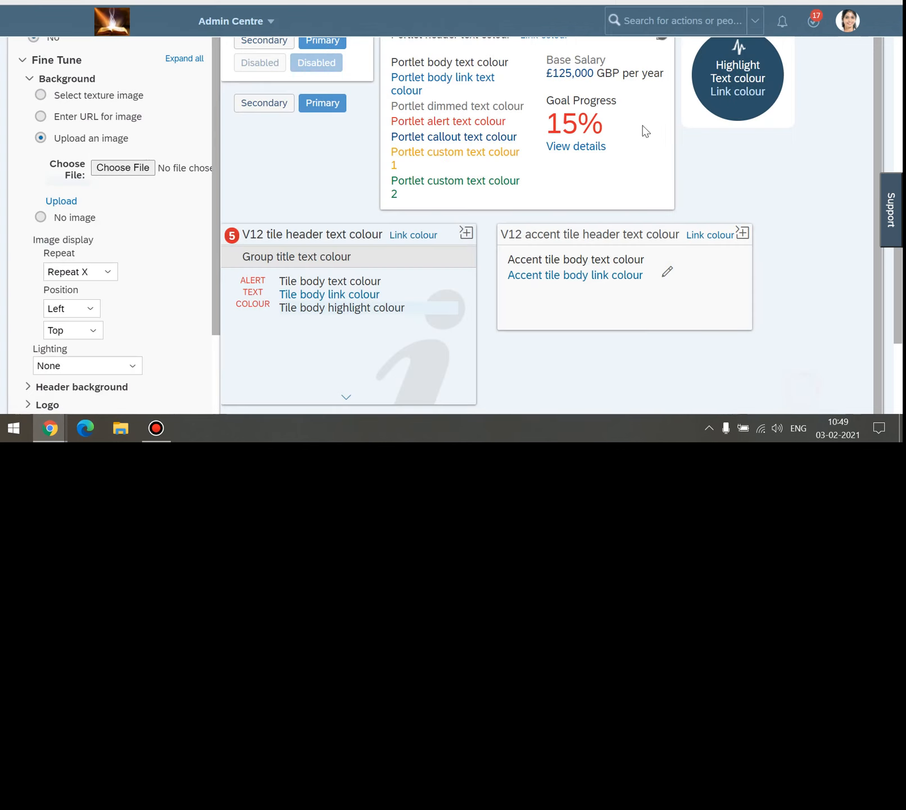
# Search Google for 'nature' from a fresh Chrome tab.
pyautogui.hotkey('ctrl', 't')
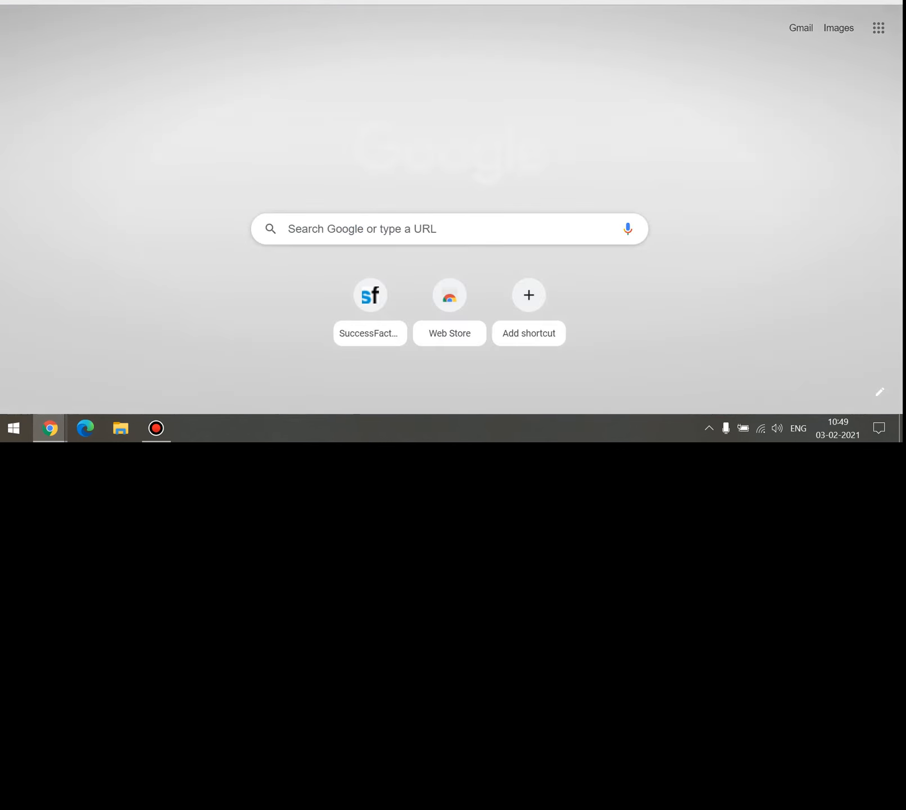
pyautogui.write('me')
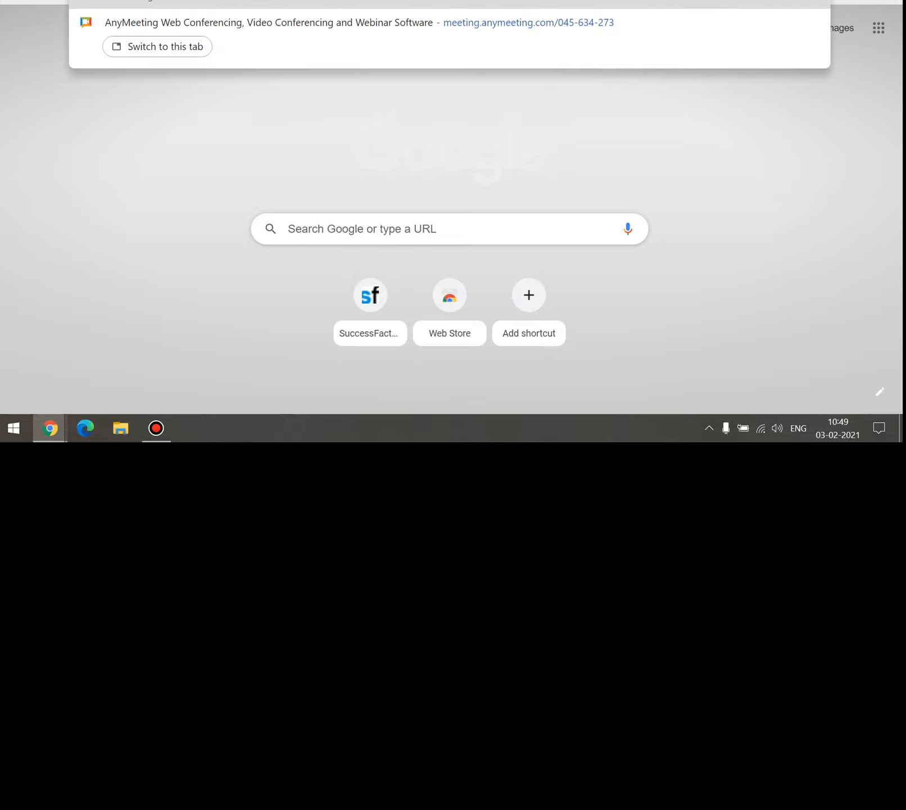
pyautogui.press('BackSpace')
pyautogui.press('BackSpace')
pyautogui.press('BackSpace')
pyautogui.press('BackSpace')
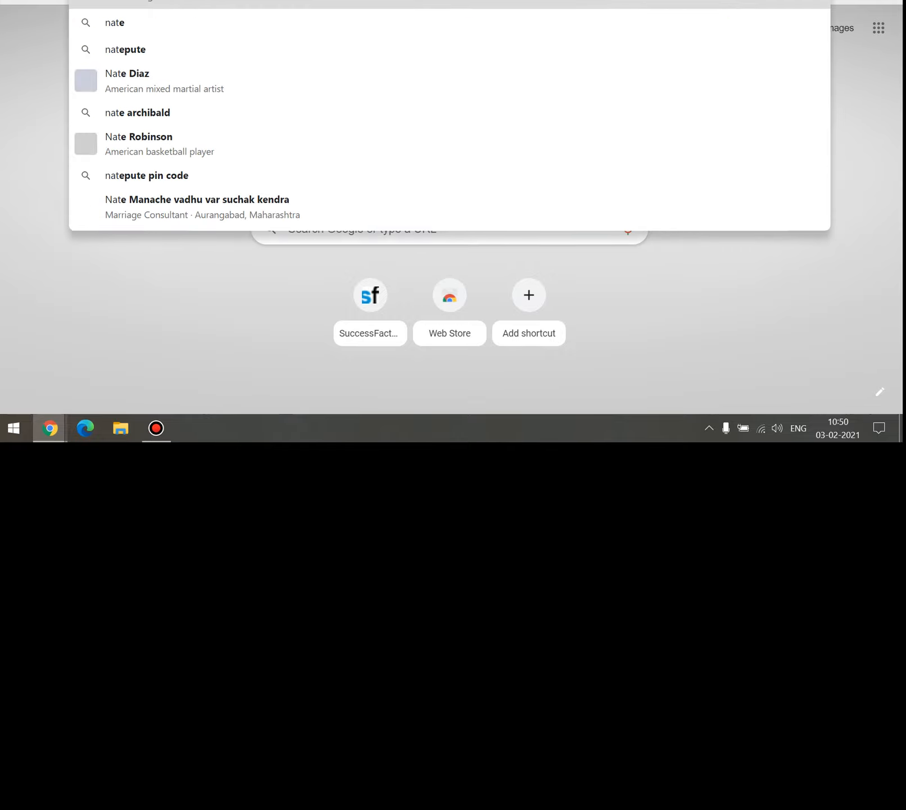
pyautogui.write('ure')
pyautogui.press('Return')
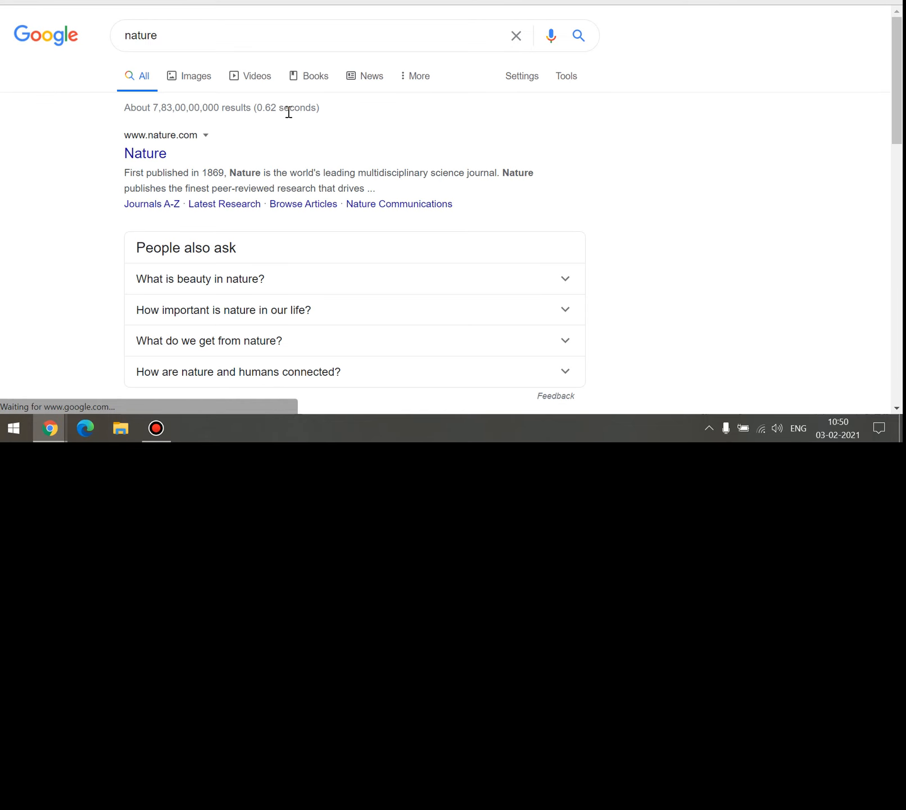
# View the sunset-over-mountains image result's source page, then return to the nature image results.
pyautogui.click(201, 77)
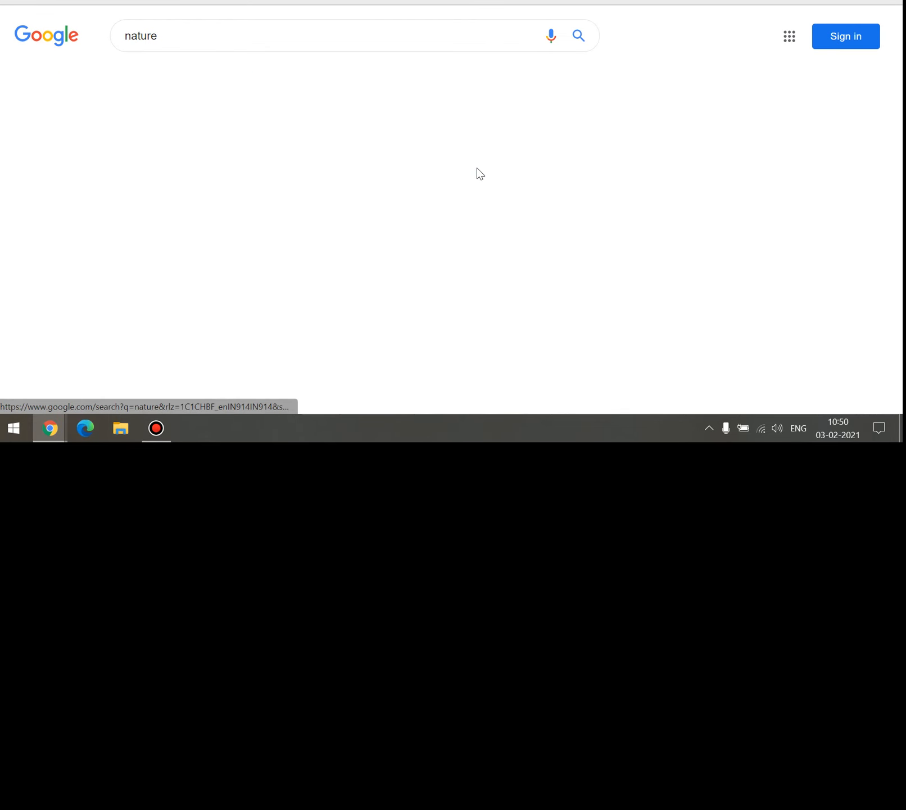
pyautogui.scroll(-2, 333, 200)
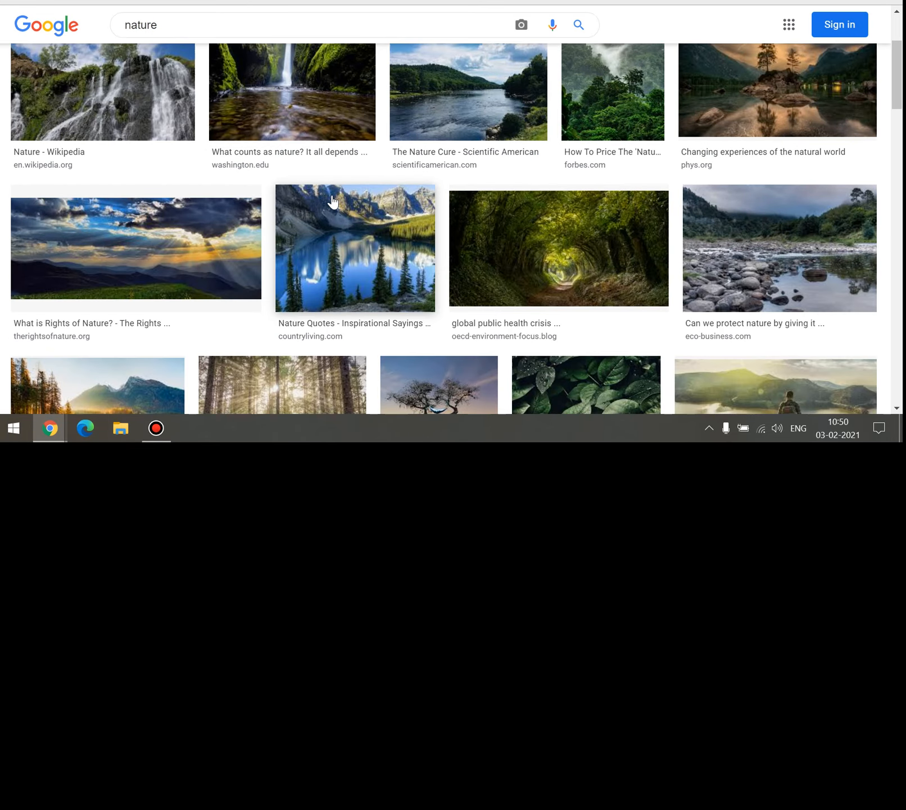
pyautogui.scroll(-1, 333, 201)
pyautogui.click(168, 173)
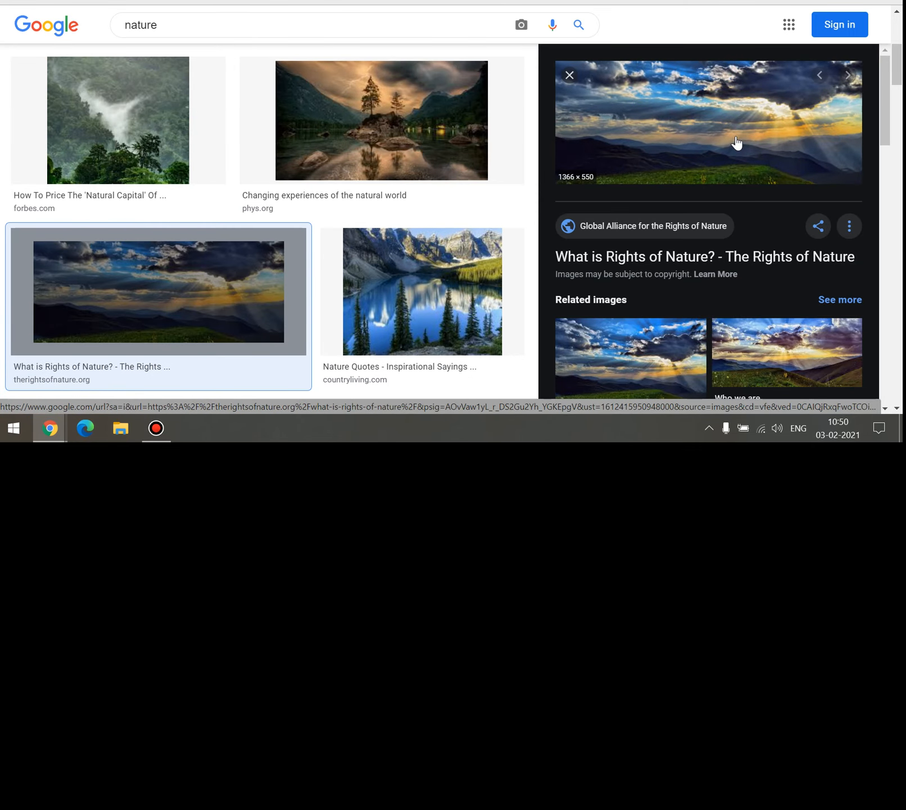
pyautogui.click(737, 144)
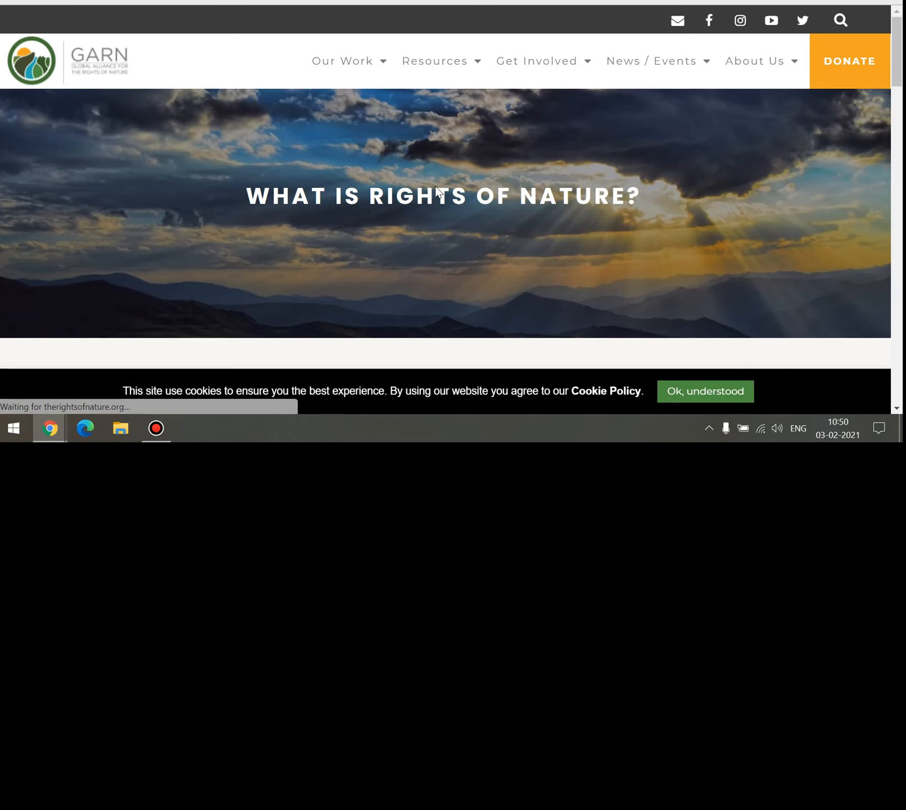
pyautogui.scroll(-8, 436, 188)
pyautogui.scroll(-15, 436, 186)
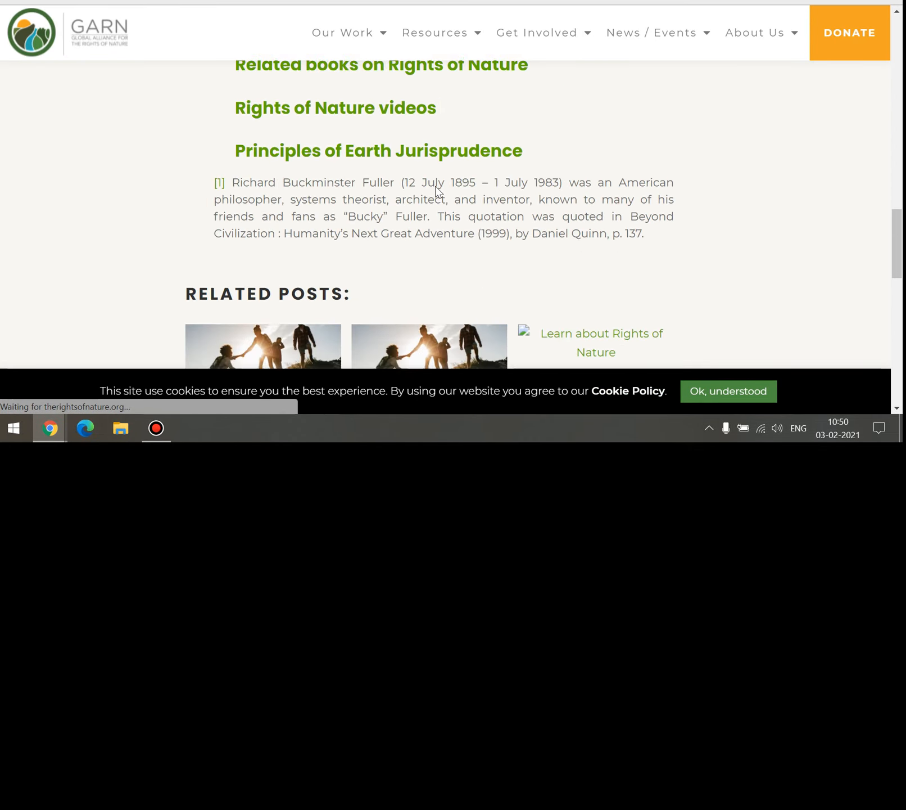
pyautogui.scroll(6, 435, 184)
pyautogui.scroll(10, 436, 193)
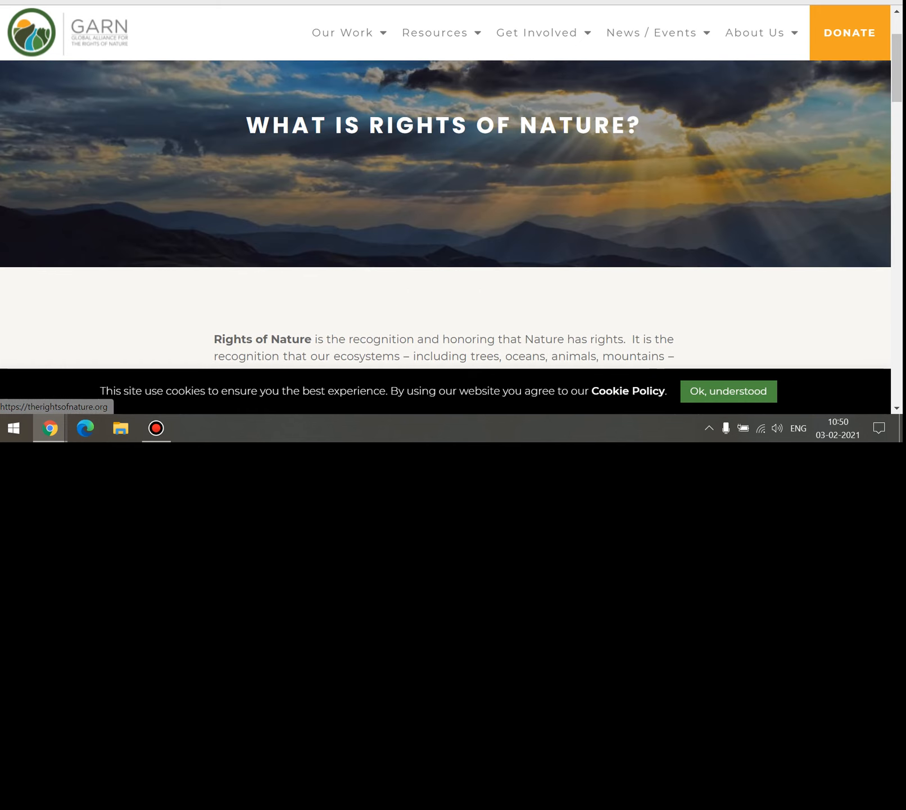
pyautogui.hotkey('alt', 'Left')
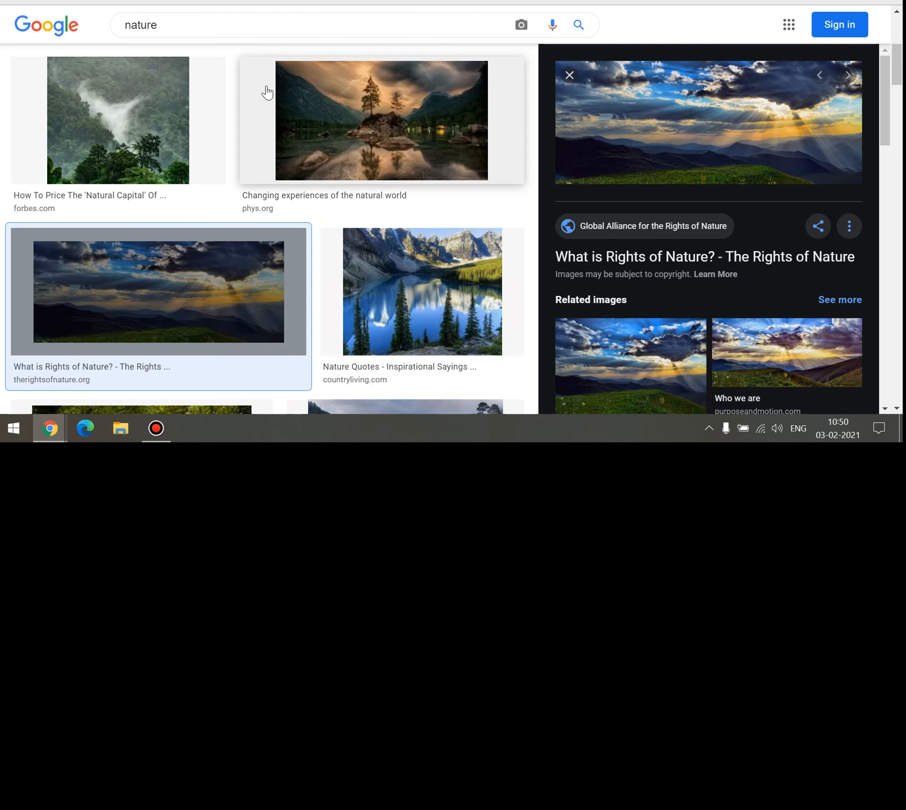
# Filter to nature photography and open the butterfly photo's article down to the horses photo.
pyautogui.scroll(3, 271, 90)
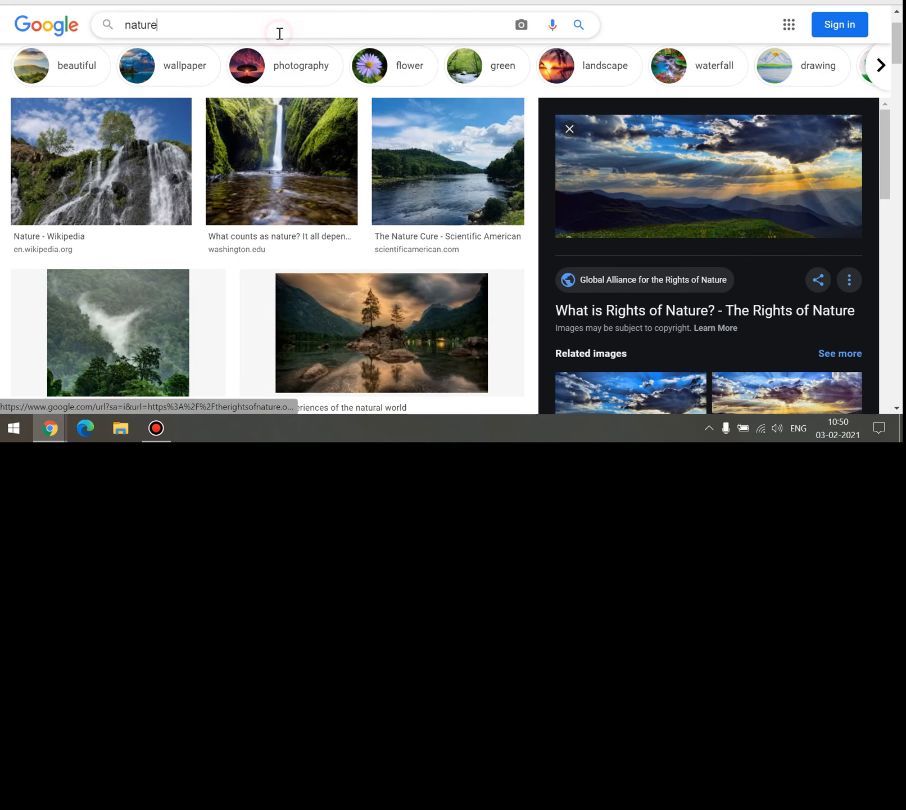
pyautogui.click(279, 65)
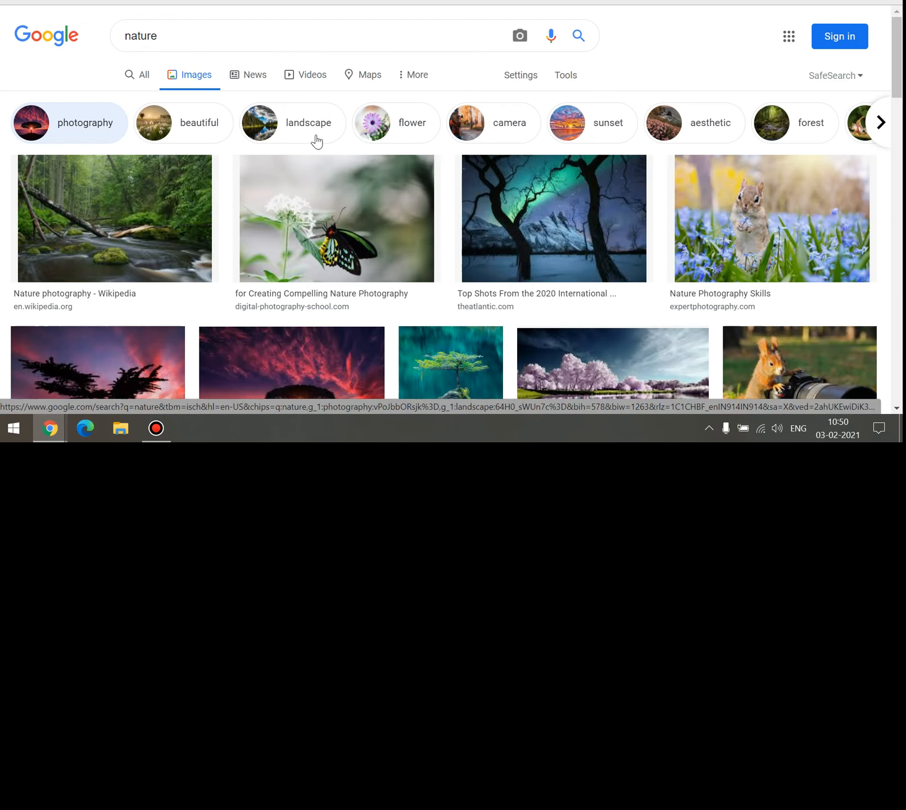
pyautogui.scroll(-1, 485, 178)
pyautogui.click(351, 137)
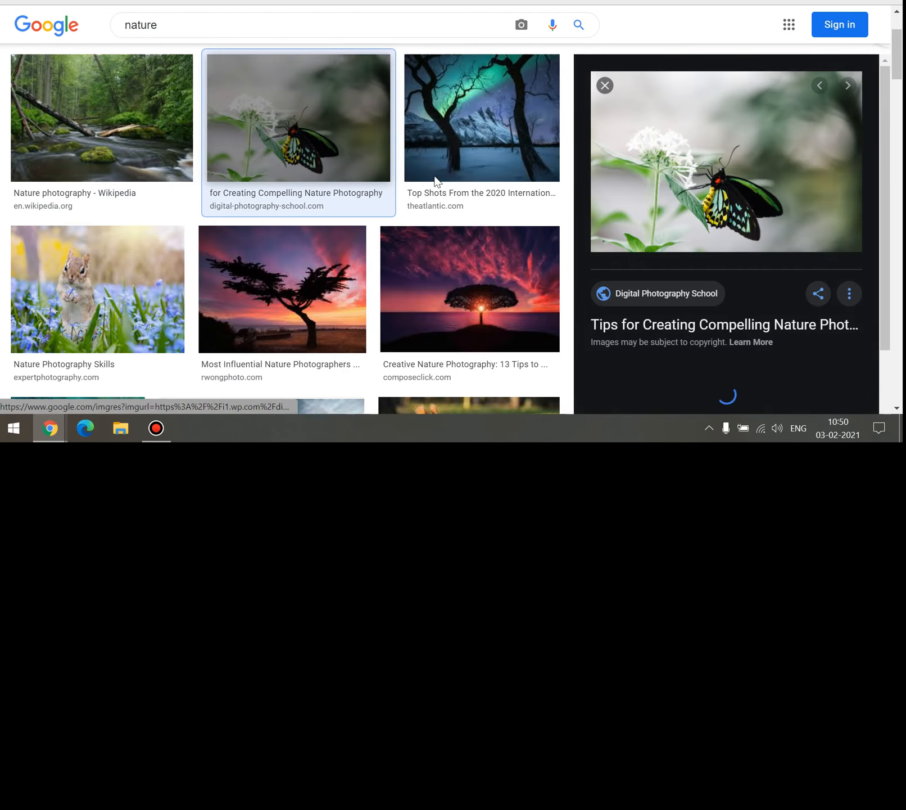
pyautogui.click(298, 192)
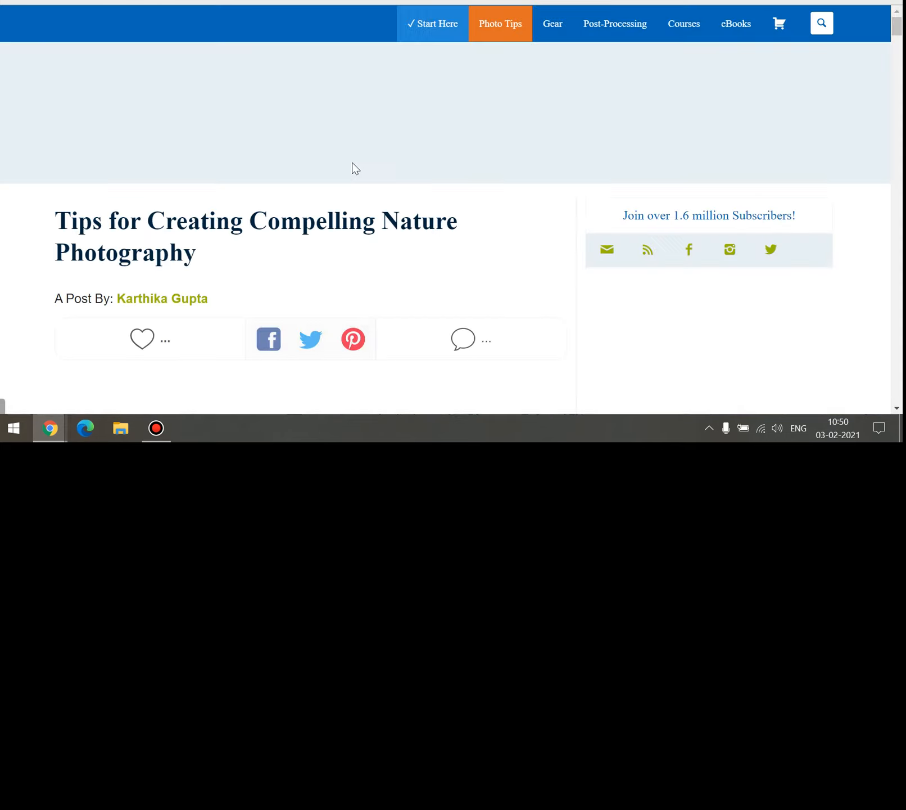
pyautogui.scroll(-1, 438, 166)
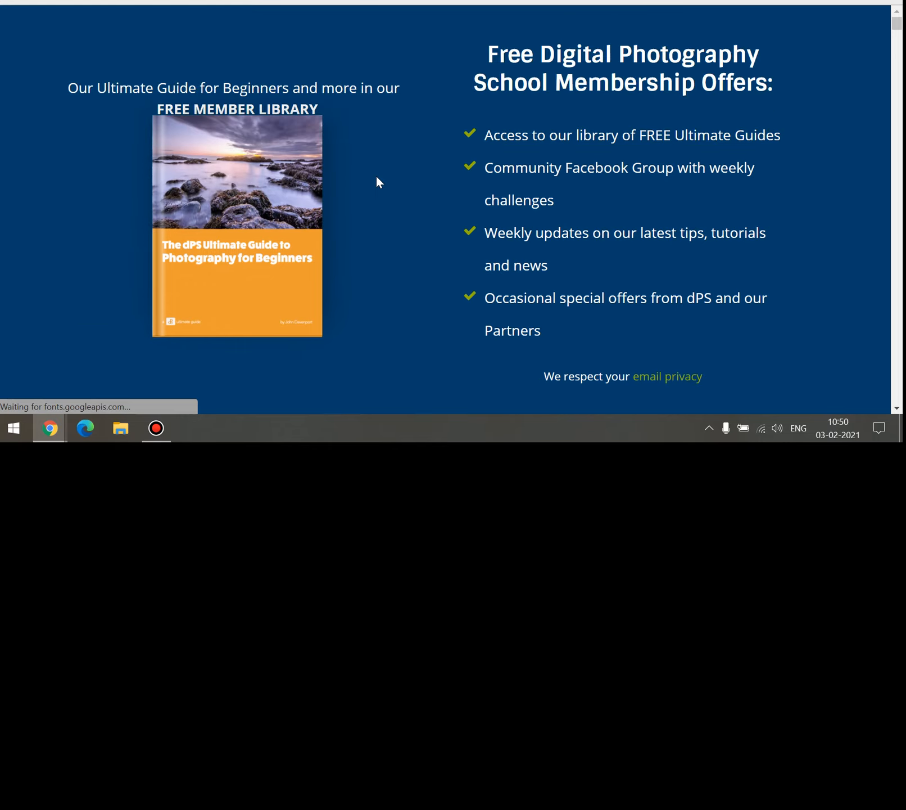
pyautogui.scroll(-15, 377, 181)
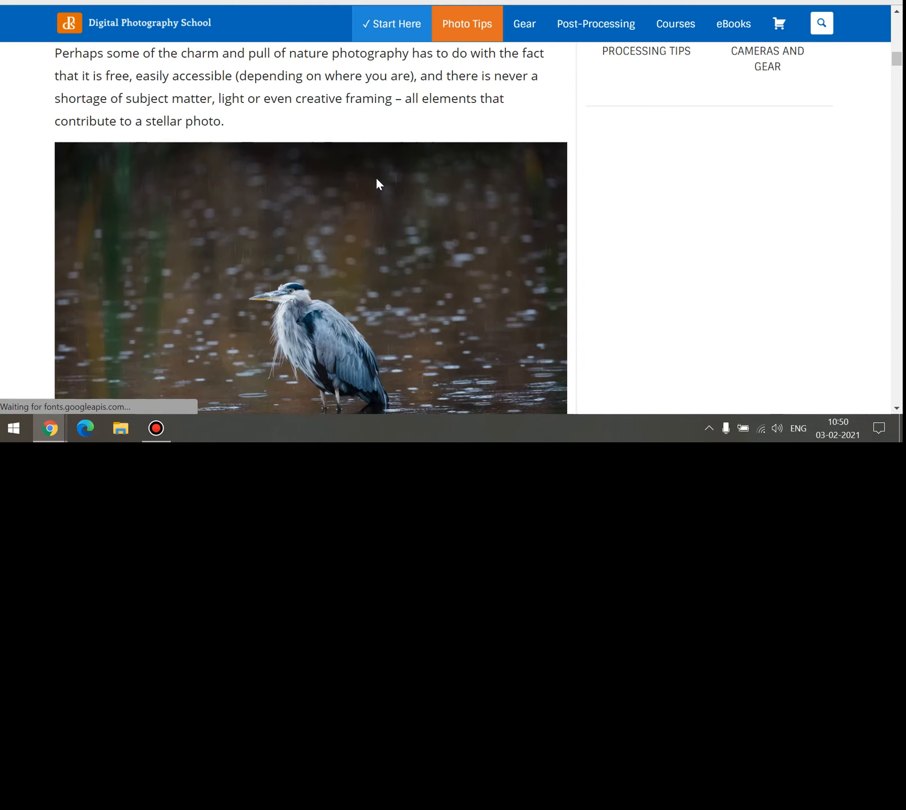
pyautogui.scroll(-14, 376, 179)
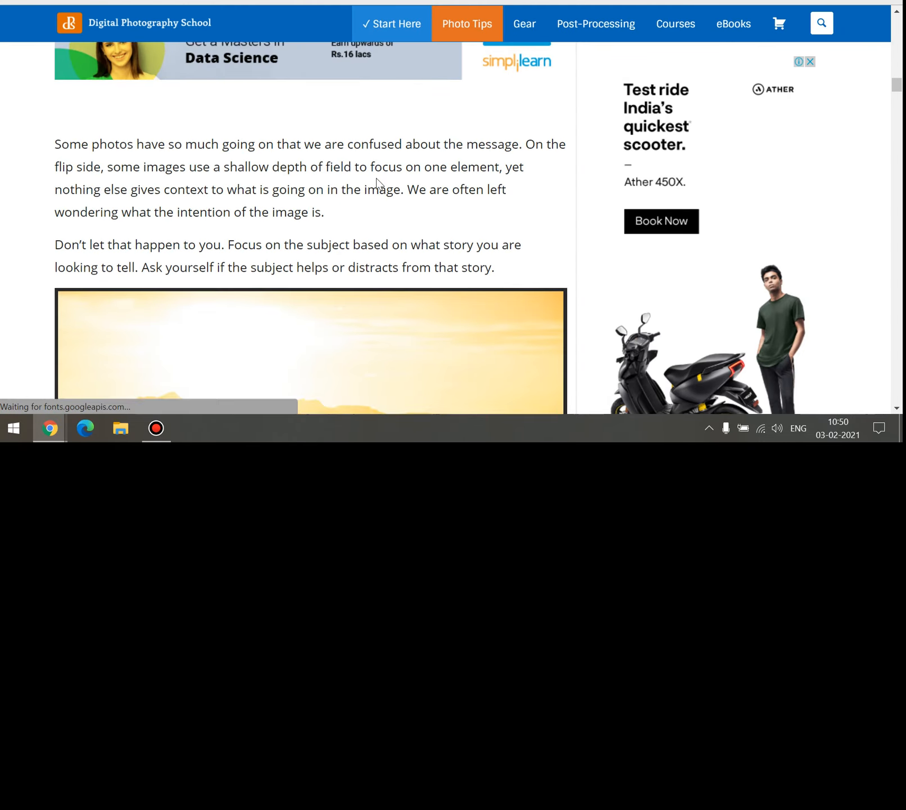
pyautogui.scroll(-5, 377, 181)
# Save the wild-horses sunset photo as a JPEG to the Desktop and return to Edit Theme.
pyautogui.rightClick(376, 179)
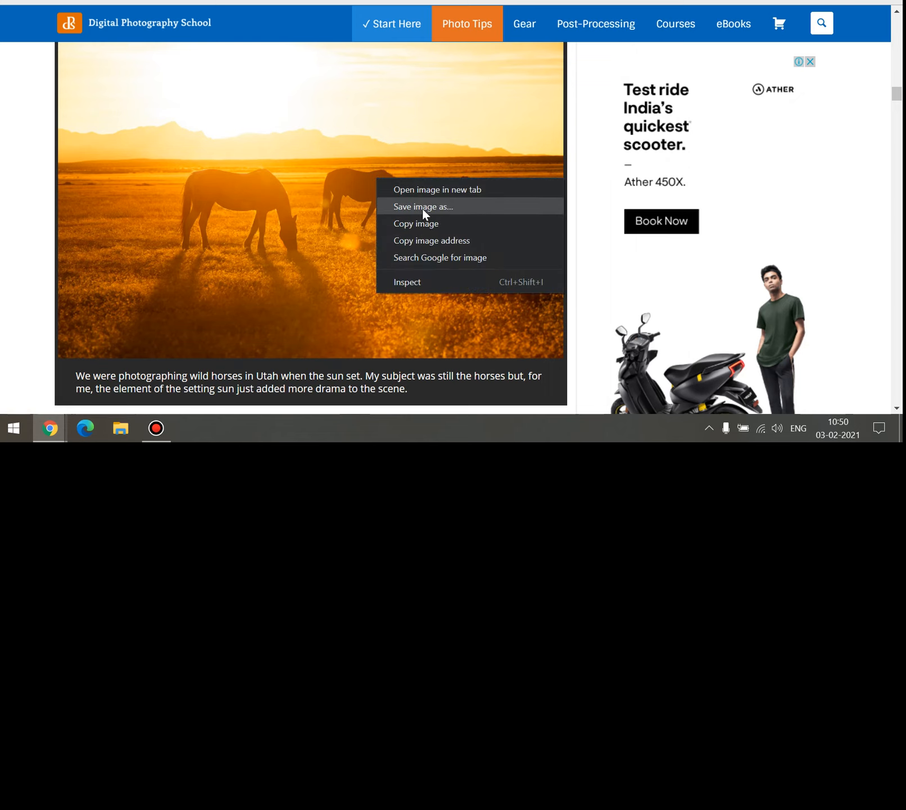
pyautogui.click(422, 207)
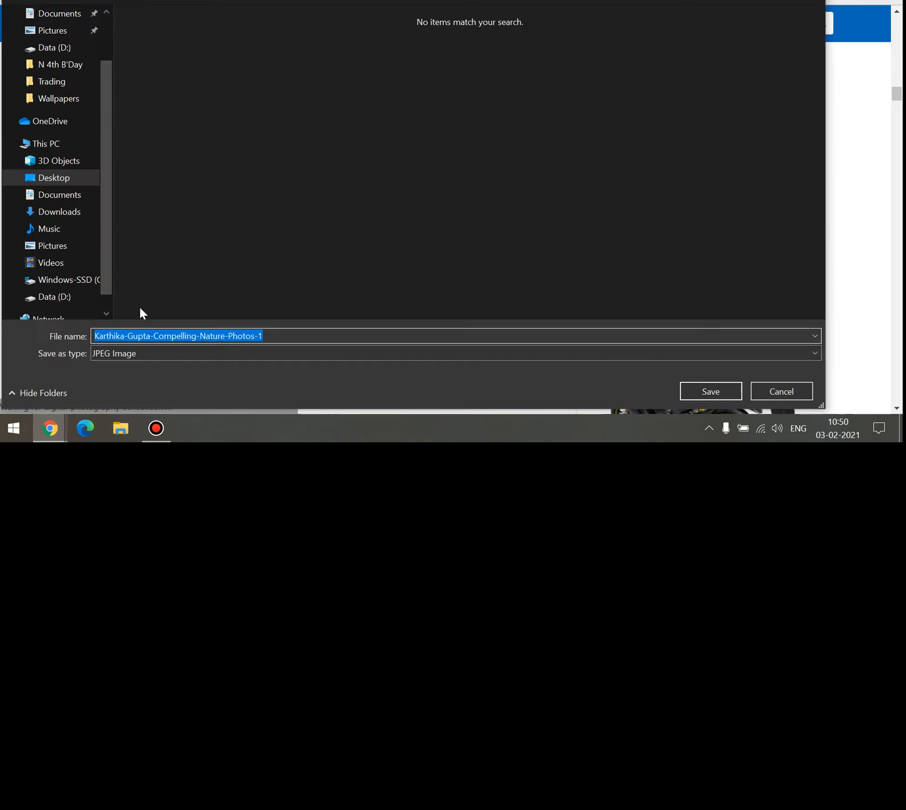
pyautogui.scroll(2, 84, 84)
pyautogui.click(63, 44)
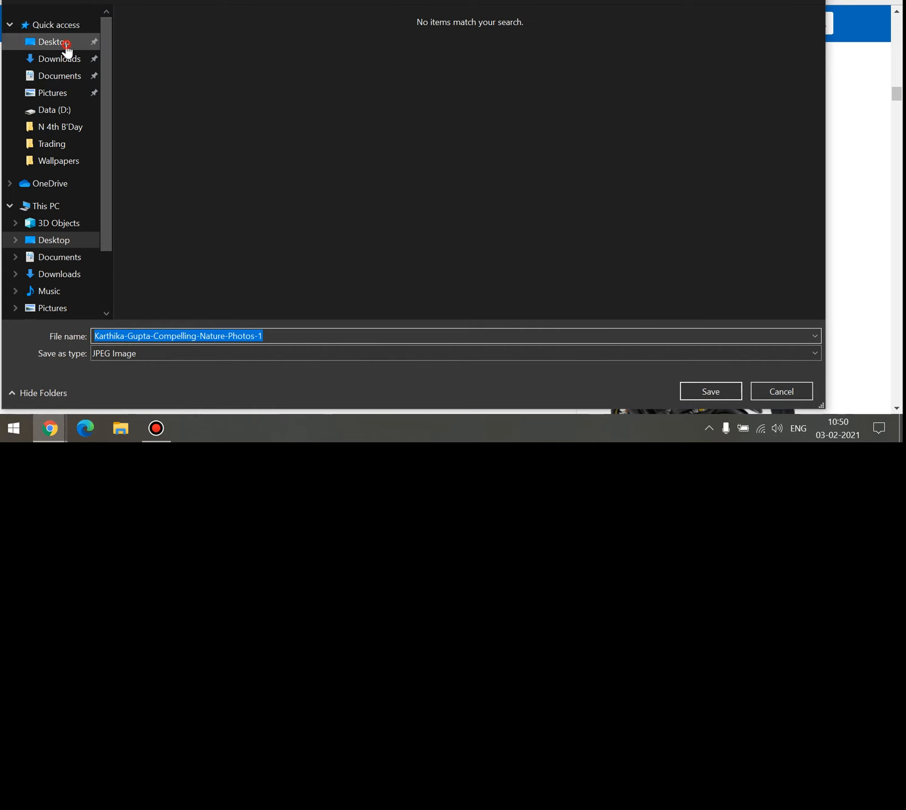
pyautogui.click(706, 391)
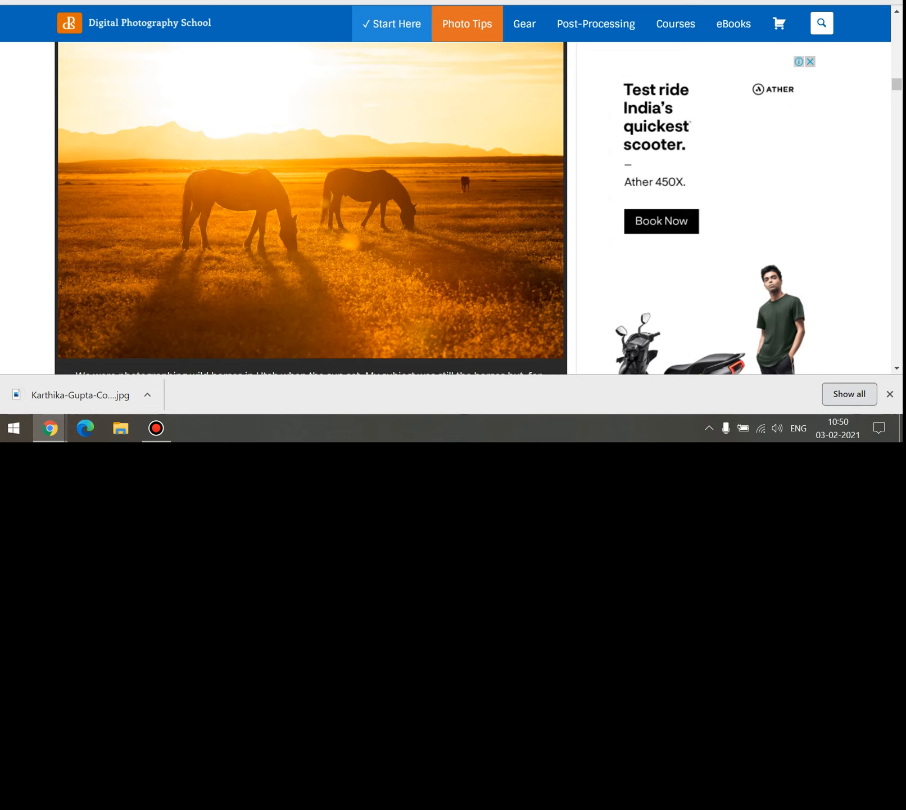
pyautogui.hotkey('ctrl', 'Tab')
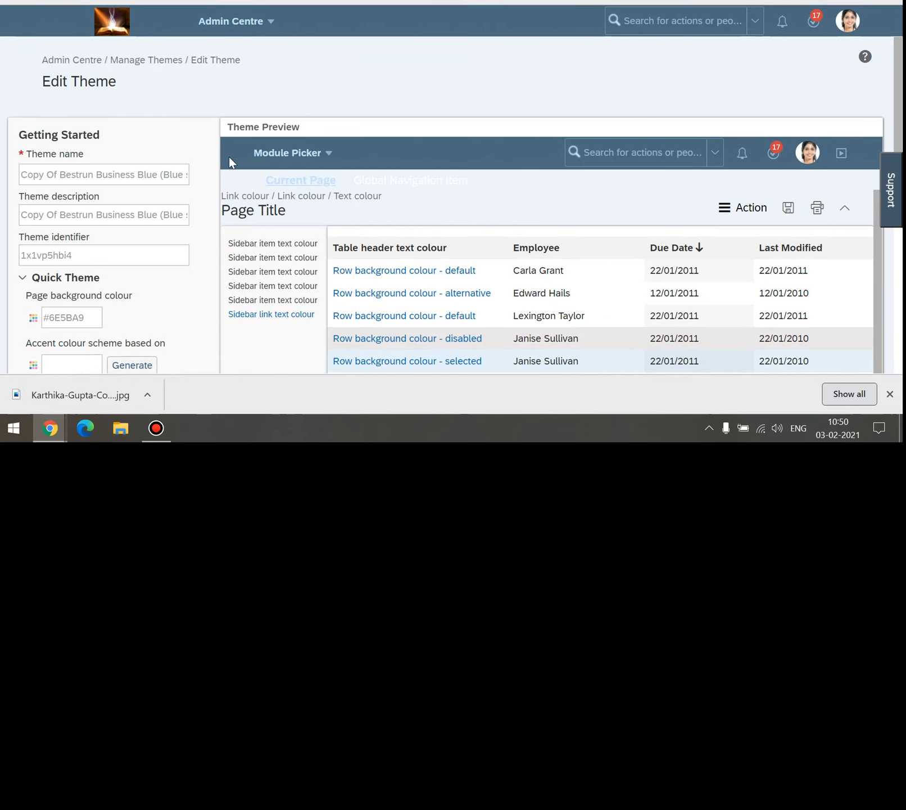
# Choose the horses-at-sunset JPEG on the Desktop as the background upload file.
pyautogui.scroll(-15, 111, 310)
pyautogui.click(129, 171)
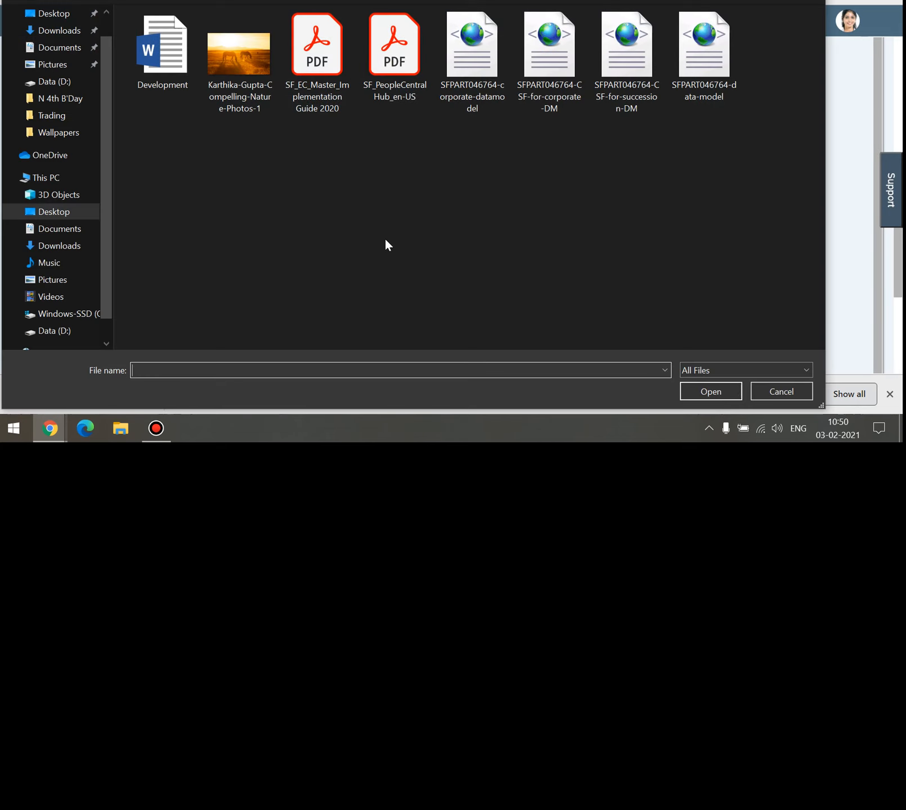
pyautogui.click(233, 72)
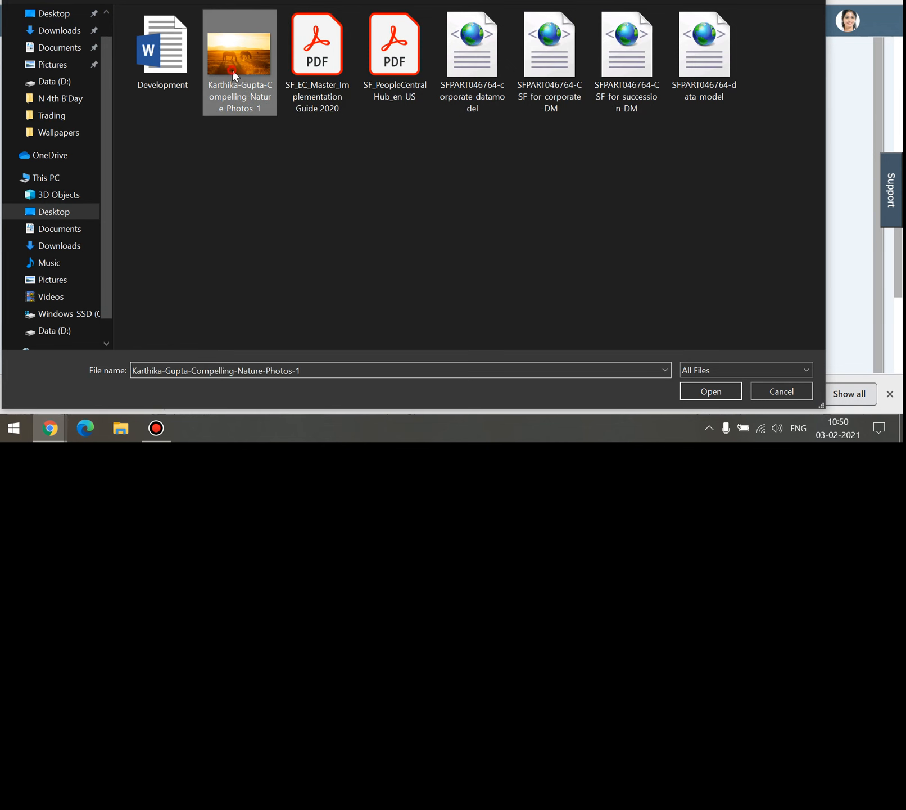
pyautogui.doubleClick(233, 72)
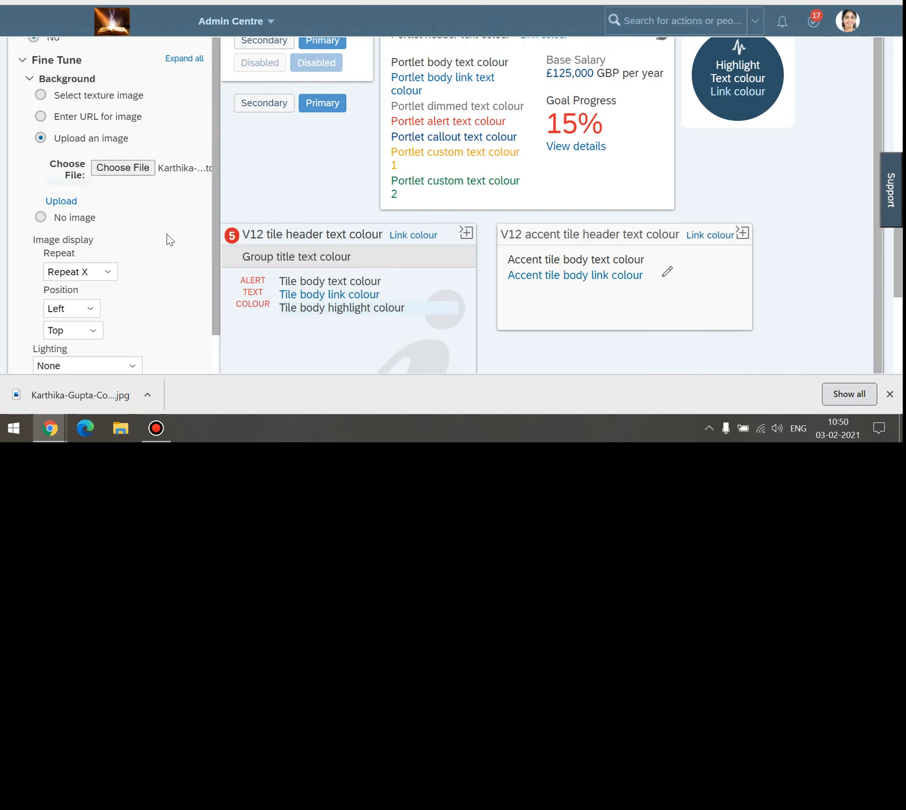
pyautogui.scroll(2, 194, 251)
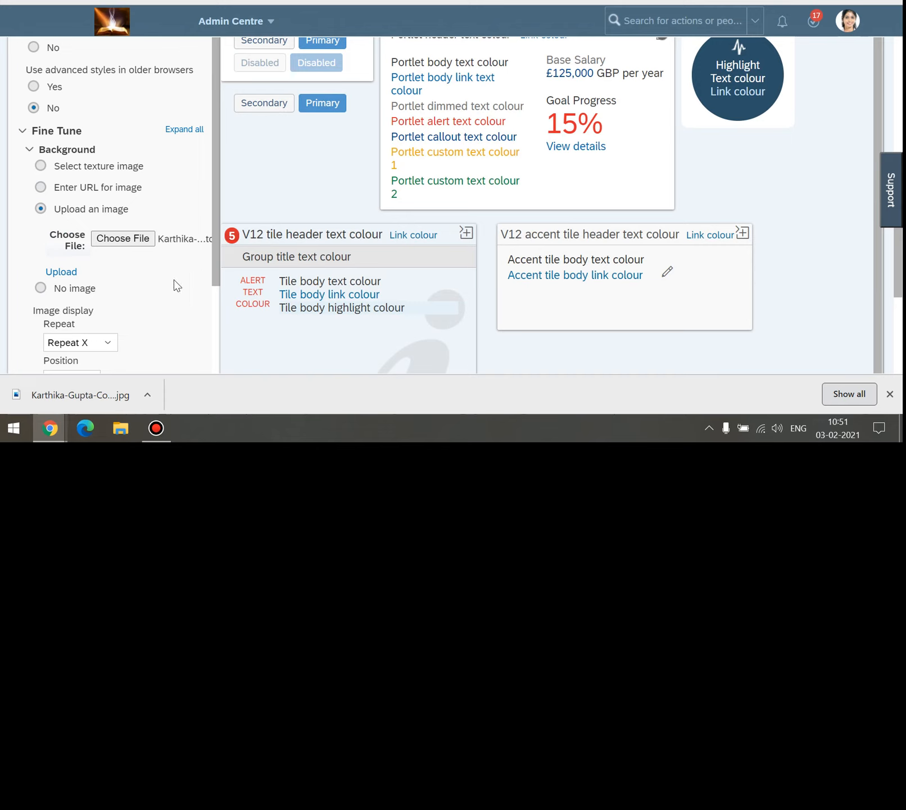
pyautogui.scroll(-4, 148, 233)
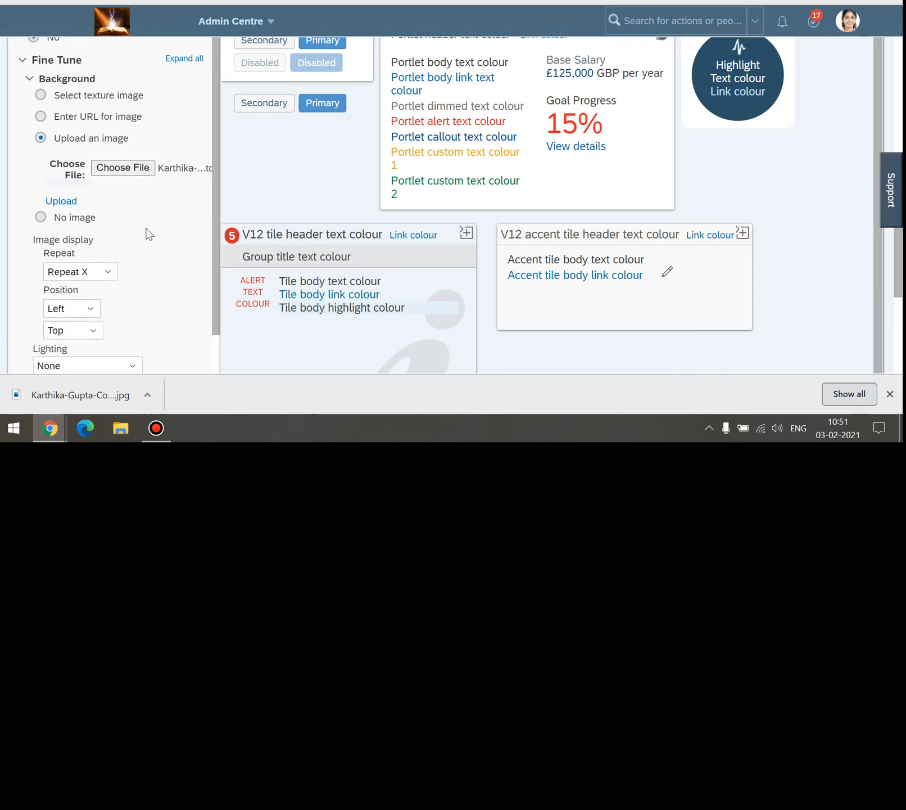
pyautogui.scroll(-2, 168, 182)
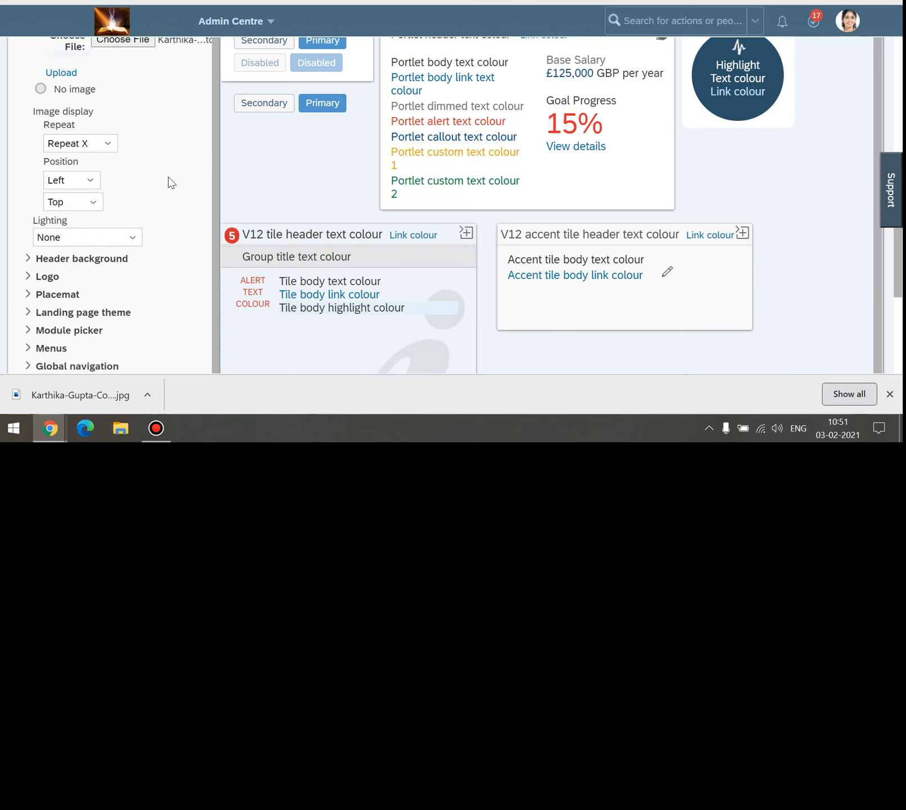
# Keep the background image set to Repeat X, leaving the horizontal position unchanged for now.
pyautogui.click(112, 132)
pyautogui.click(146, 130)
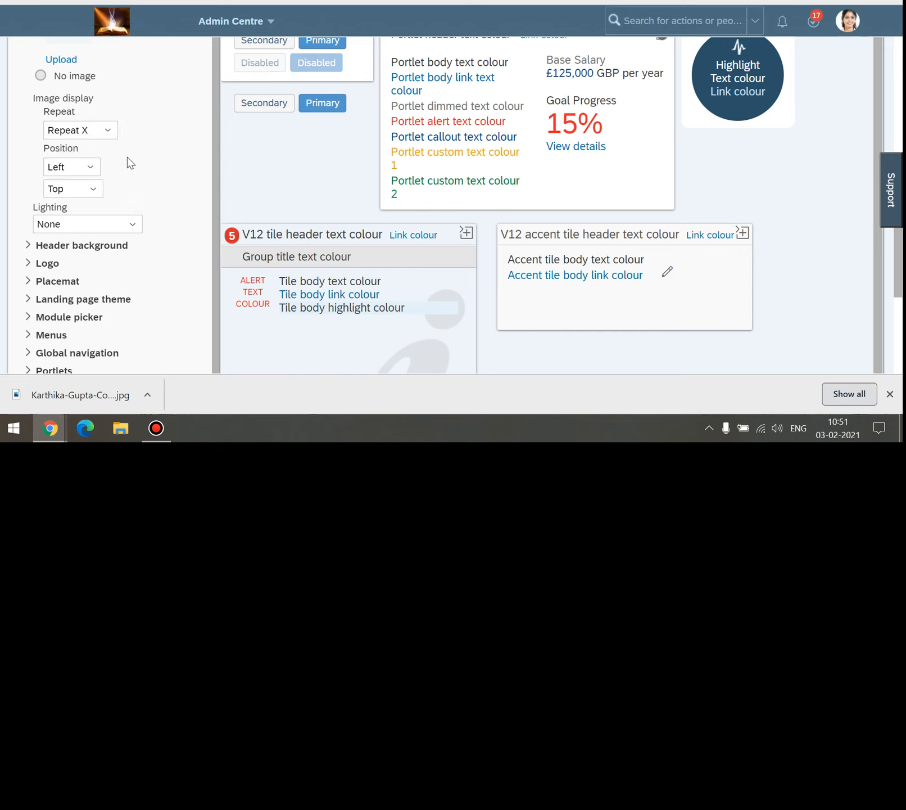
pyautogui.click(86, 167)
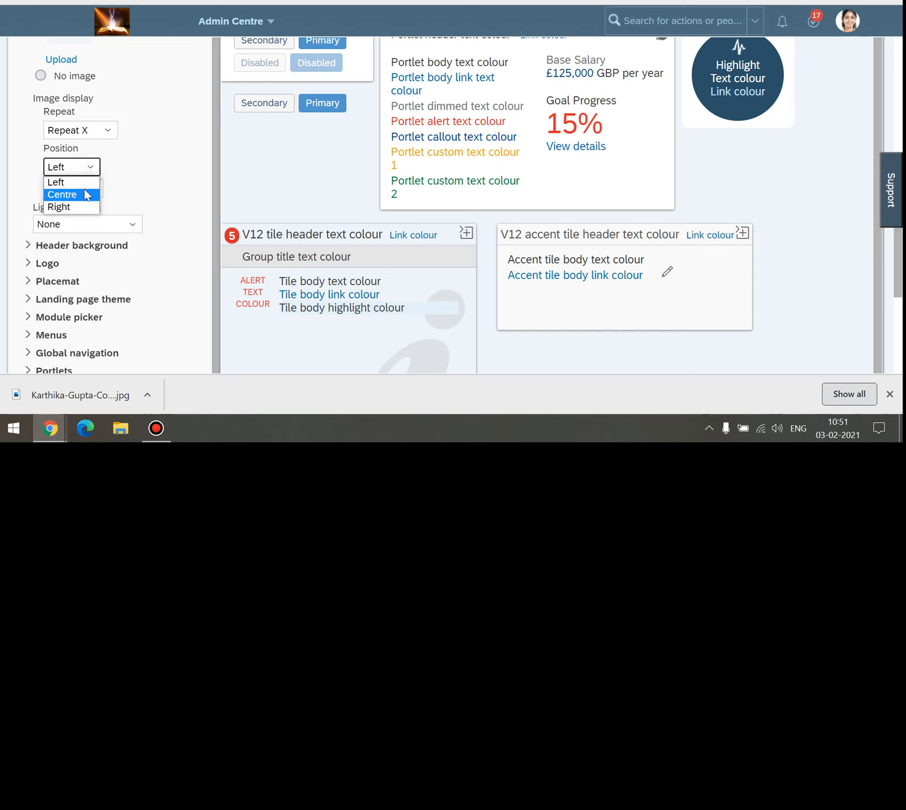
pyautogui.click(163, 168)
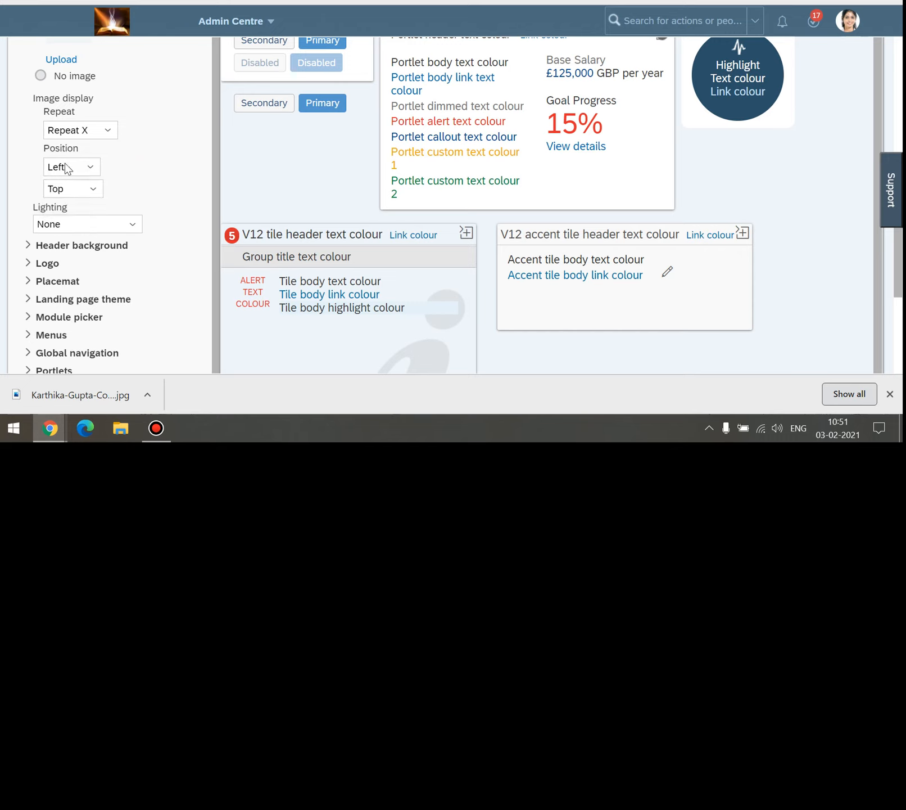
# Set both the vertical and horizontal image positions to Centre.
pyautogui.scroll(-1, 150, 163)
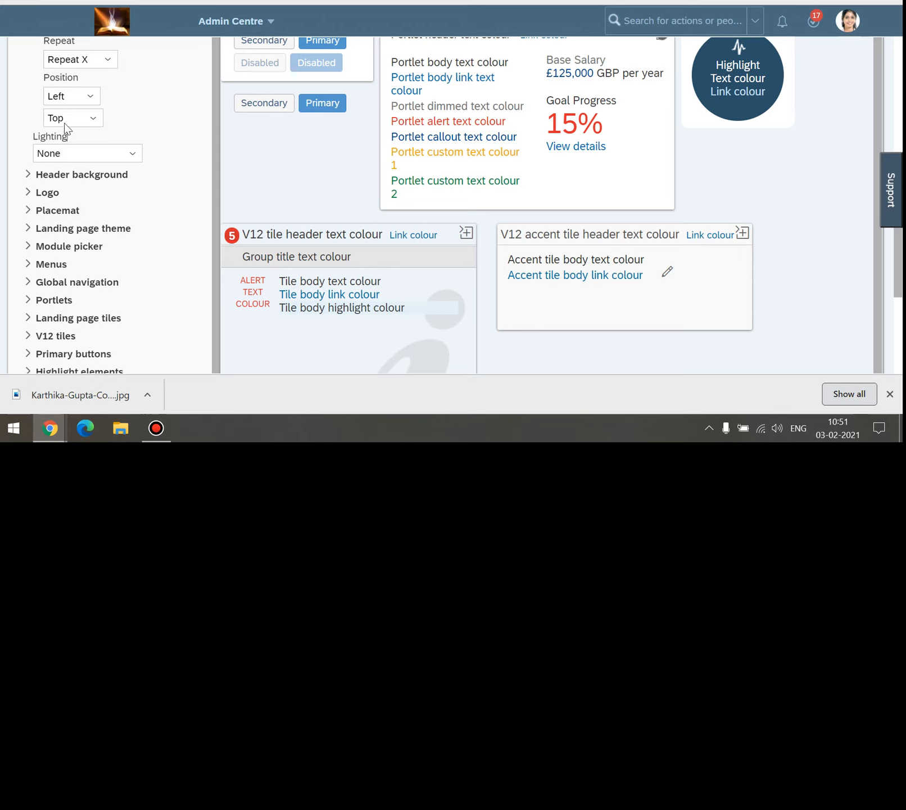
pyautogui.click(92, 118)
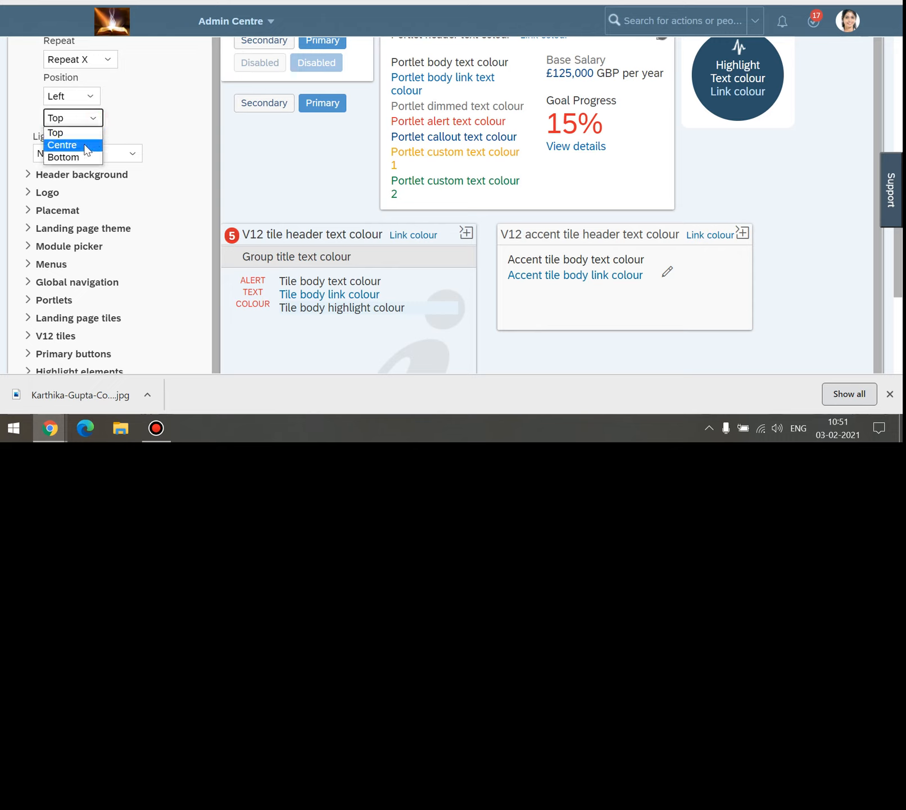
pyautogui.click(84, 144)
pyautogui.click(92, 101)
pyautogui.click(77, 122)
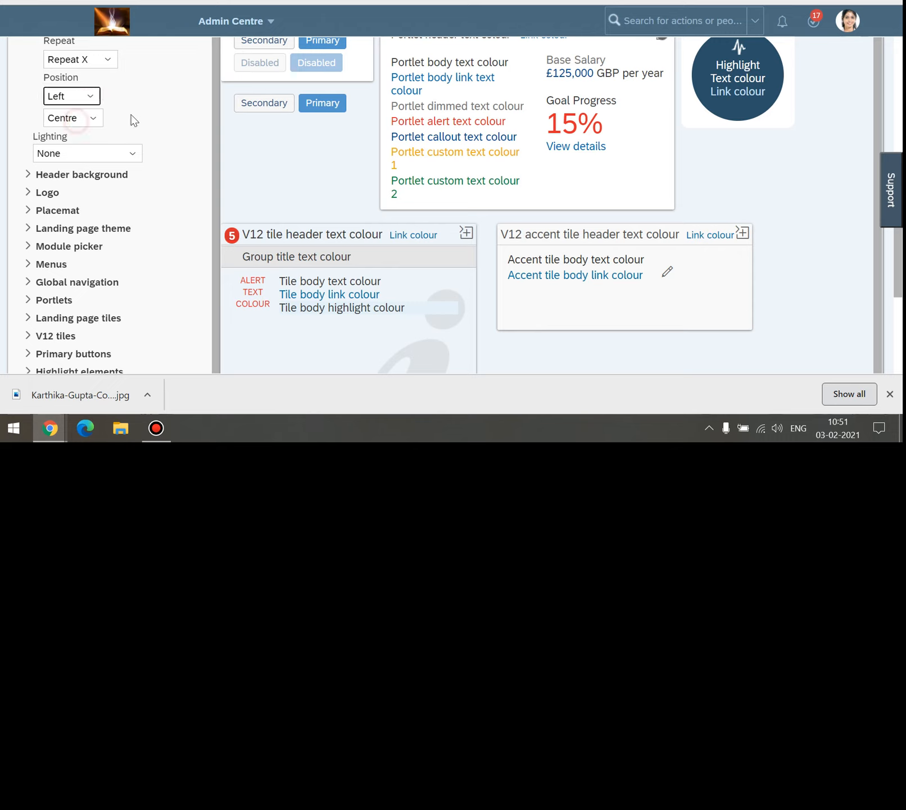
# Leave lighting at None and expand the Header background settings.
pyautogui.scroll(1, 178, 135)
pyautogui.scroll(-1, 179, 138)
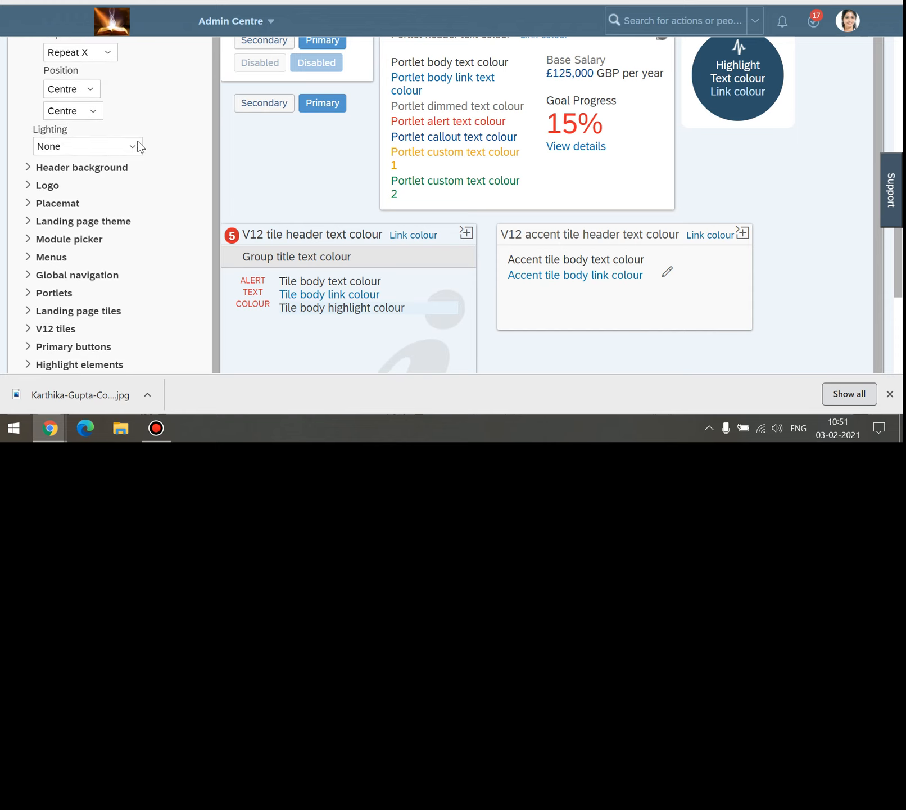
pyautogui.click(135, 146)
pyautogui.click(165, 137)
pyautogui.scroll(-1, 85, 170)
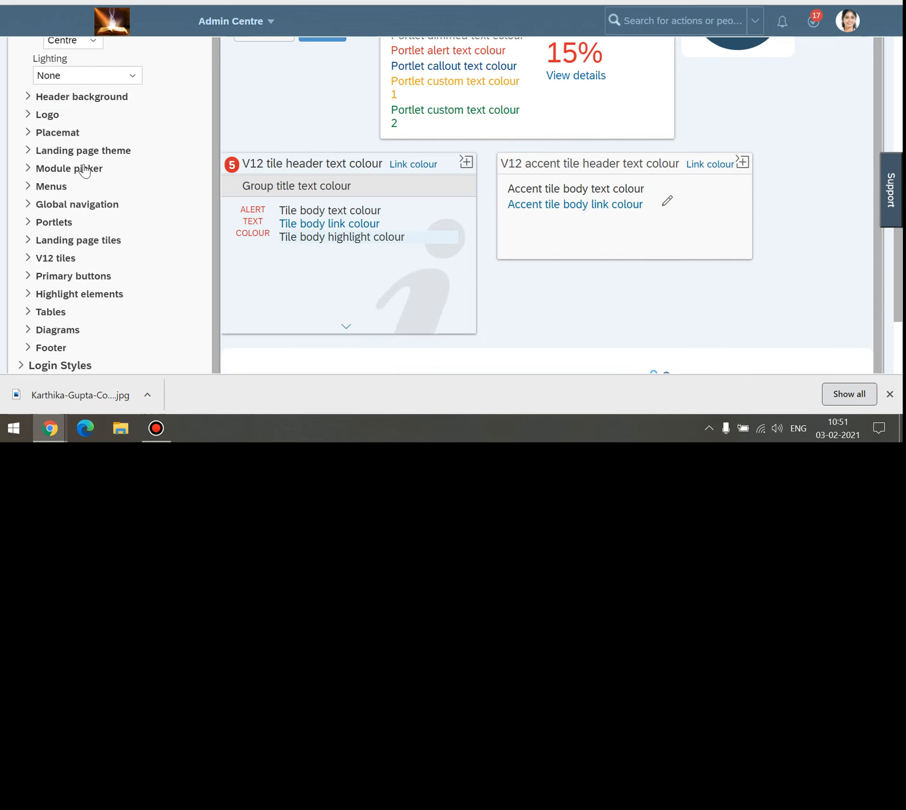
pyautogui.click(27, 96)
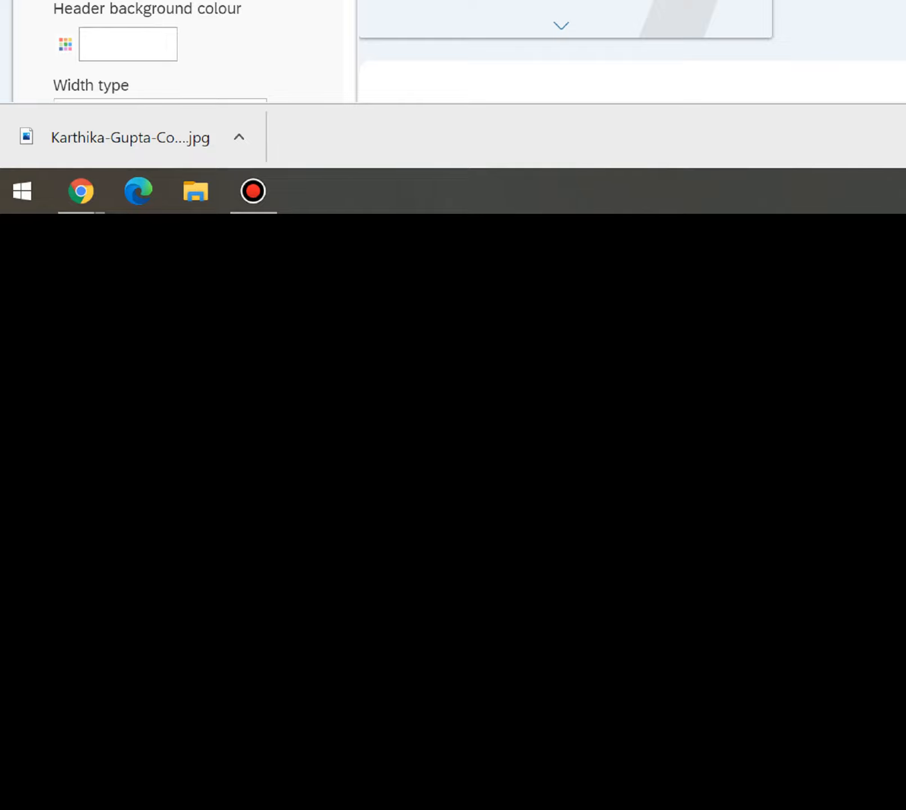
# Review the Header background and Logo sections, then open a new Chrome tab with Ctrl+T.
pyautogui.scroll(1, 169, 51)
pyautogui.moveTo(81, 191)
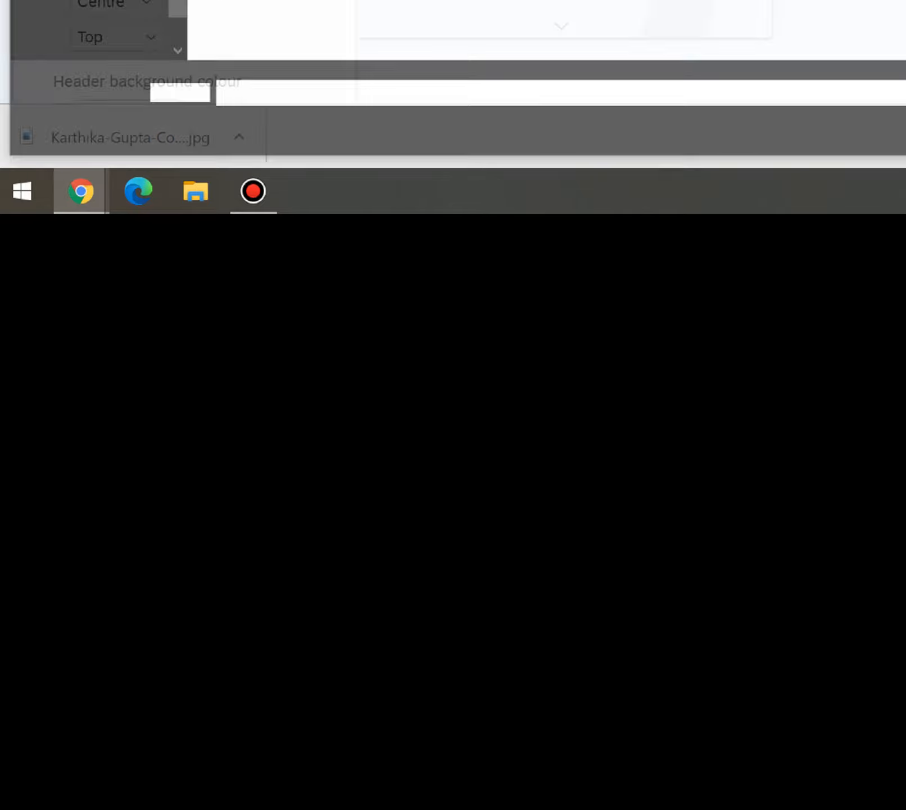
pyautogui.press('Return')
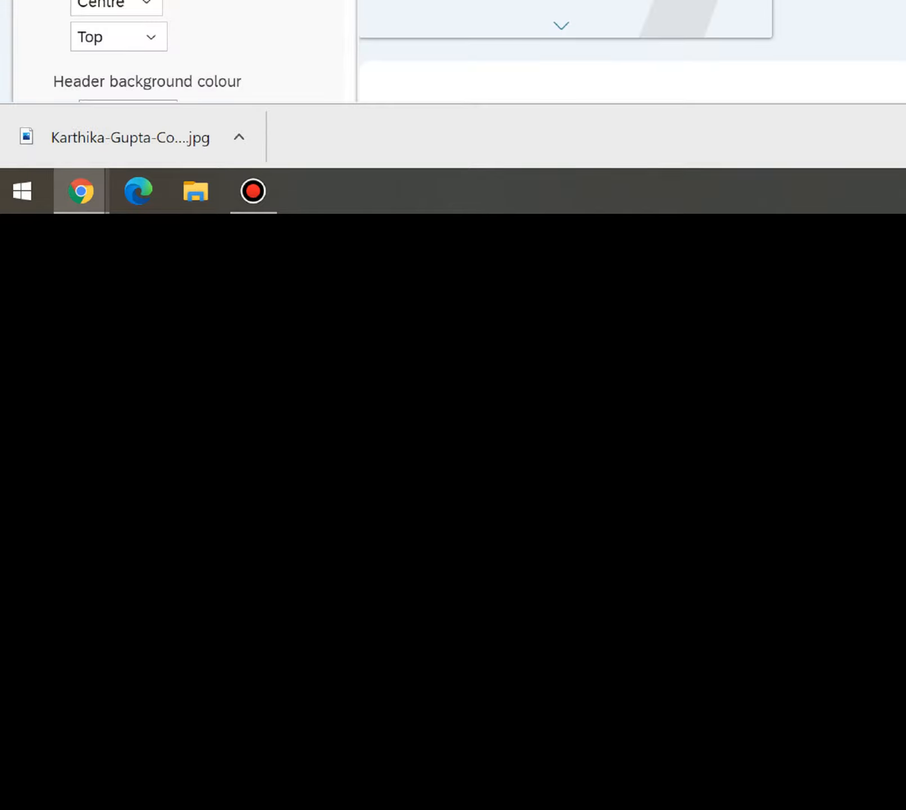
pyautogui.scroll(-5, 169, 50)
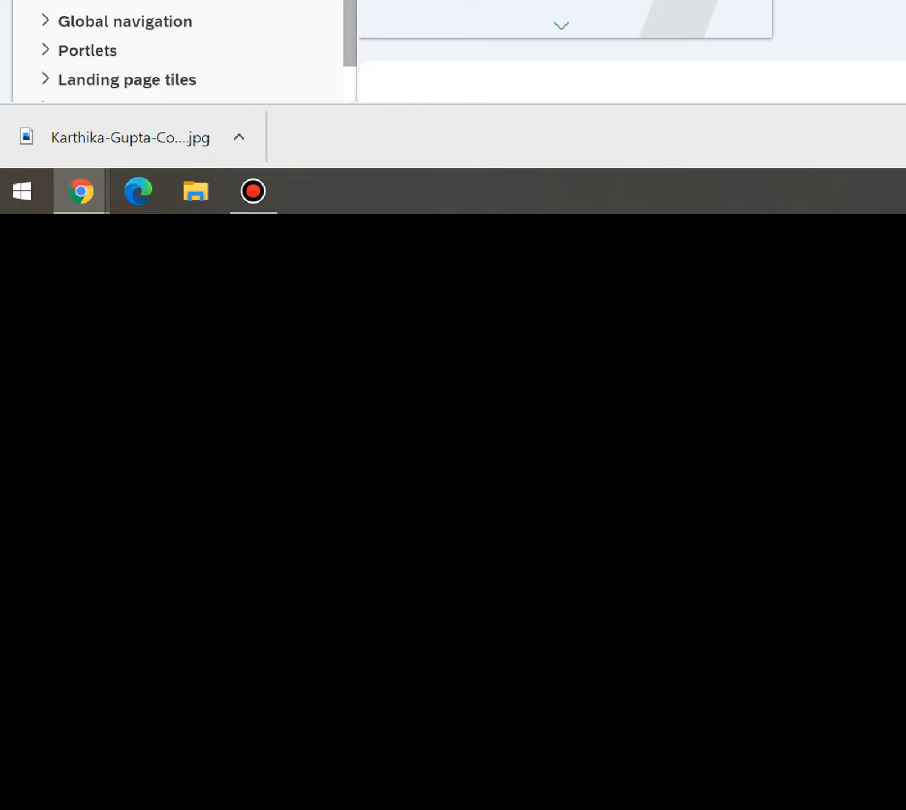
pyautogui.scroll(-3, 169, 51)
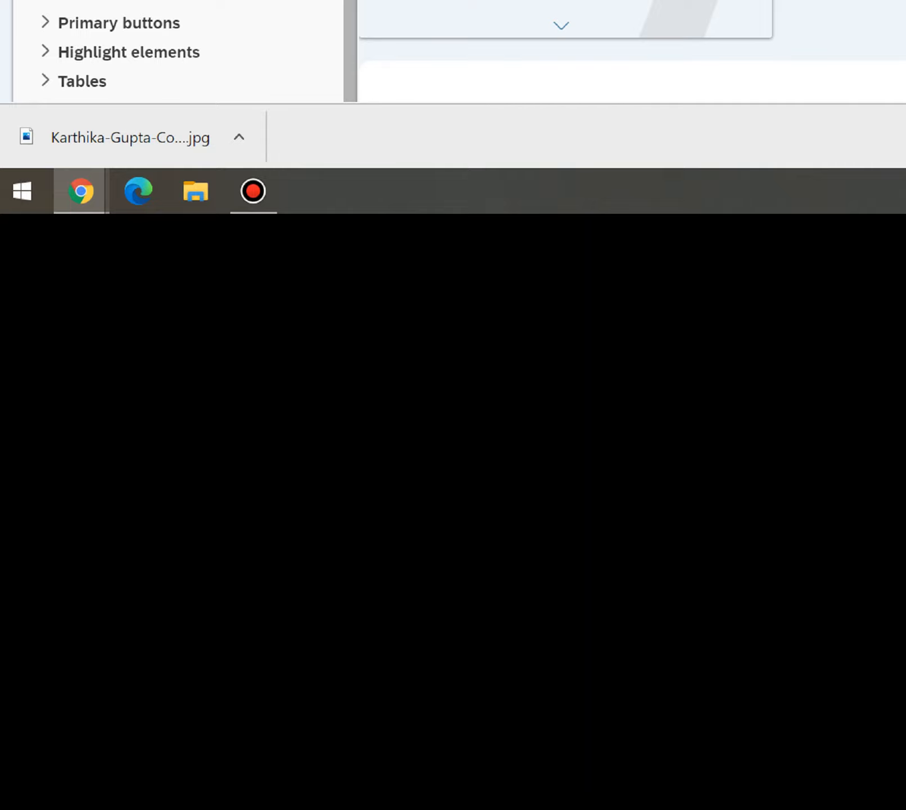
pyautogui.scroll(5, 169, 51)
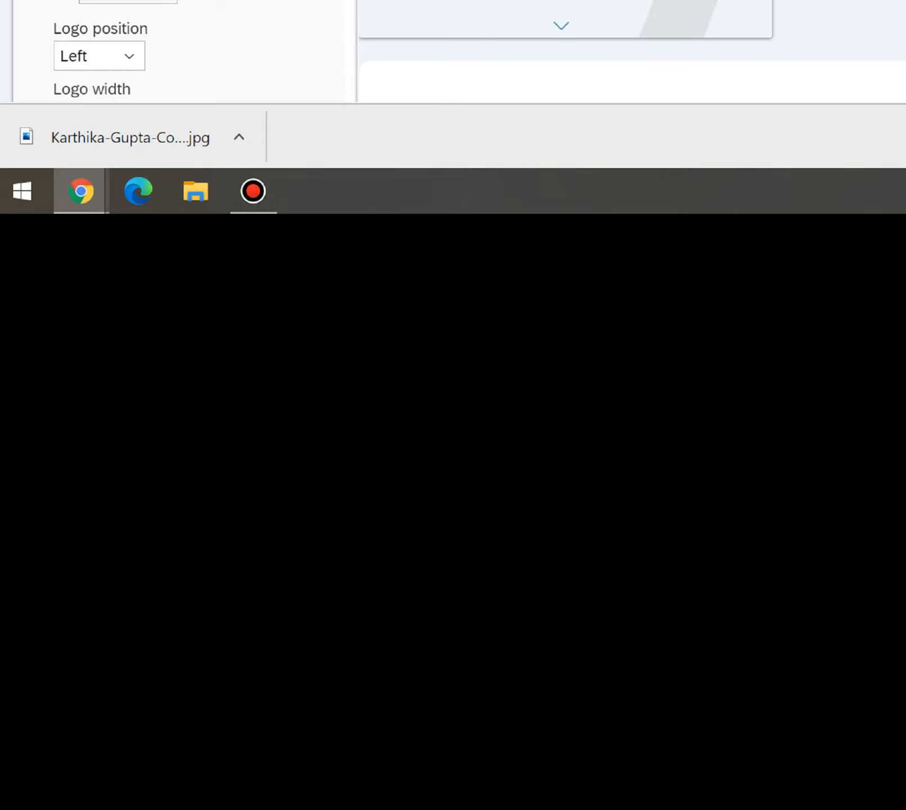
pyautogui.hotkey('ctrl', 't')
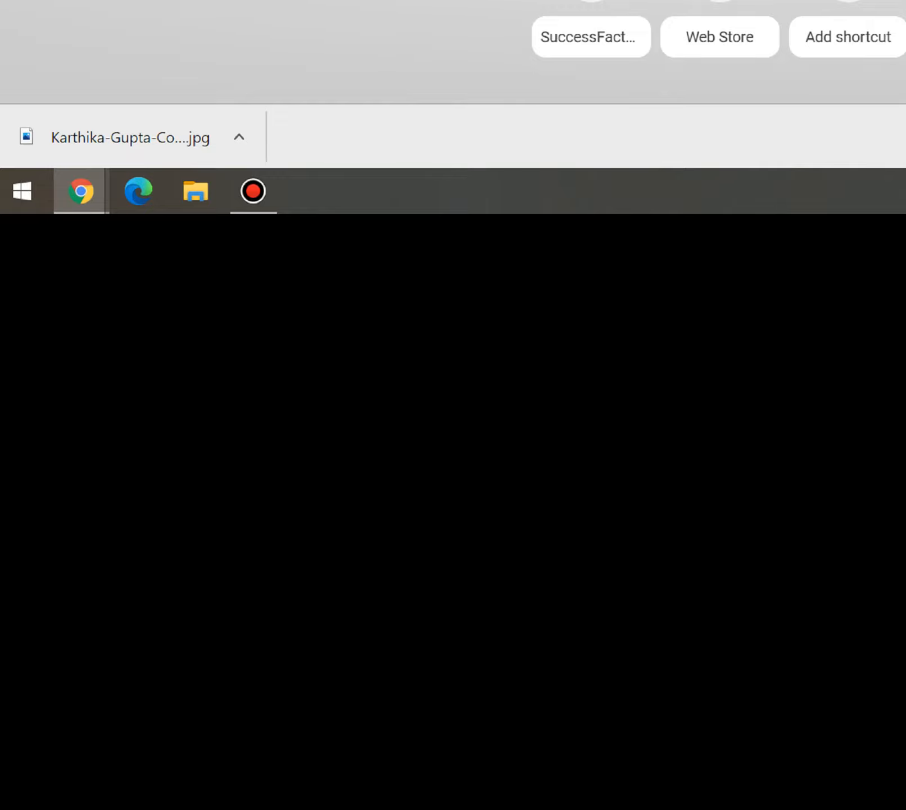
# Search Google for 'sap logo' and scroll the SAP logo file page listing PNG widths.
pyautogui.press('Return')
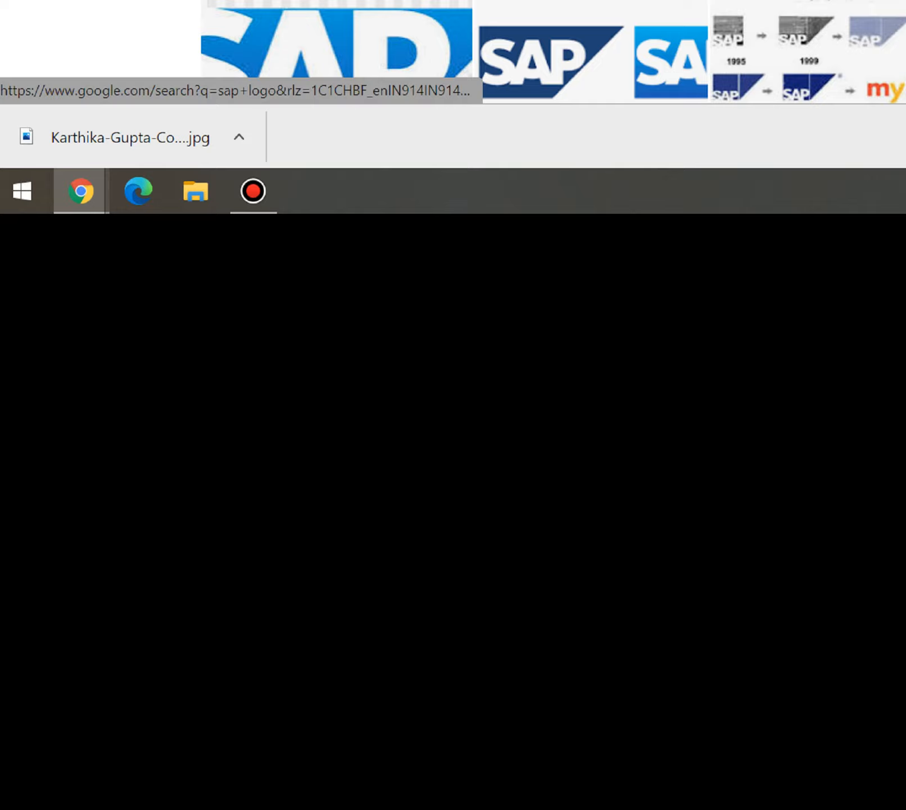
pyautogui.scroll(-5, 454, 51)
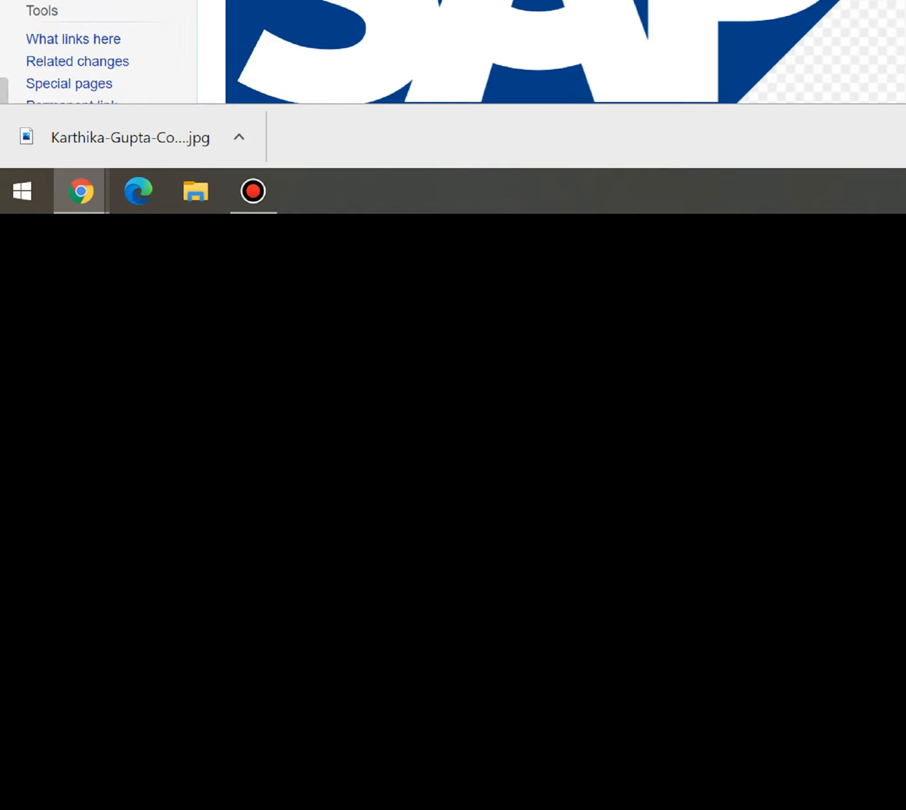
pyautogui.scroll(-5, 453, 50)
pyautogui.scroll(3, 453, 51)
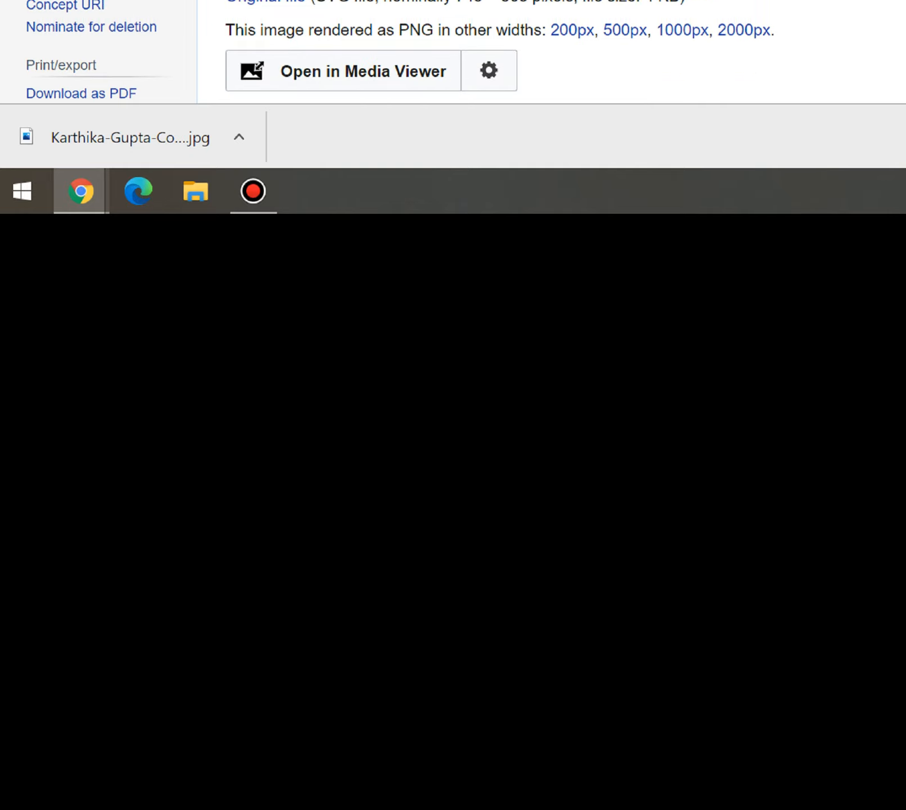
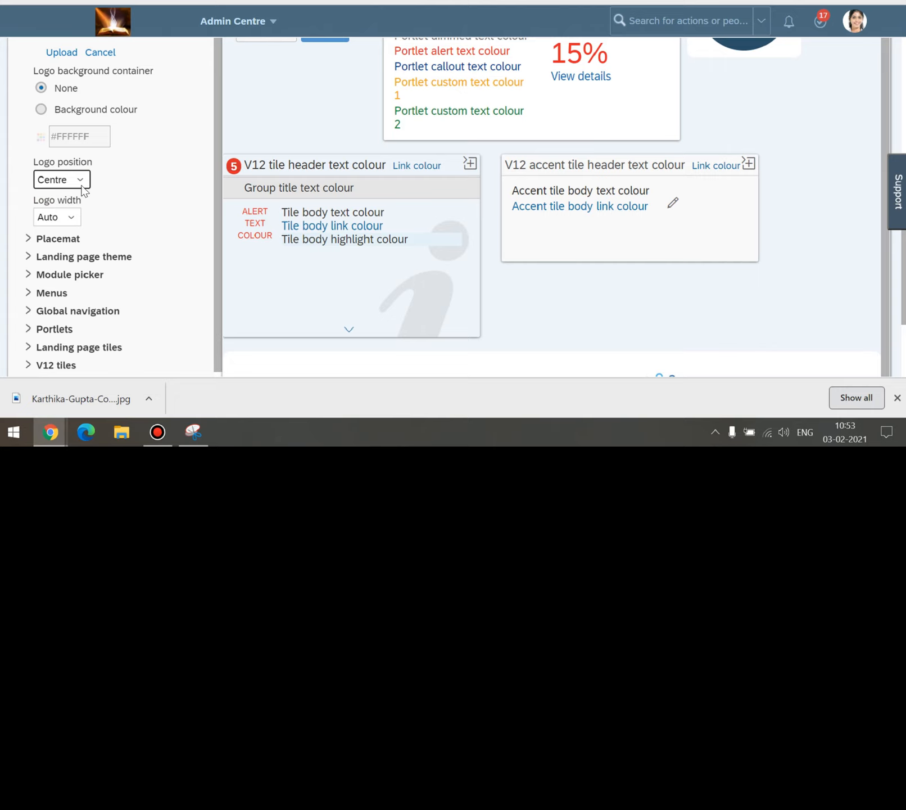
# Place the logo on the right and set the Placemat page title colour to #301919.
pyautogui.click(81, 178)
pyautogui.click(66, 218)
pyautogui.scroll(-2, 84, 199)
pyautogui.click(27, 169)
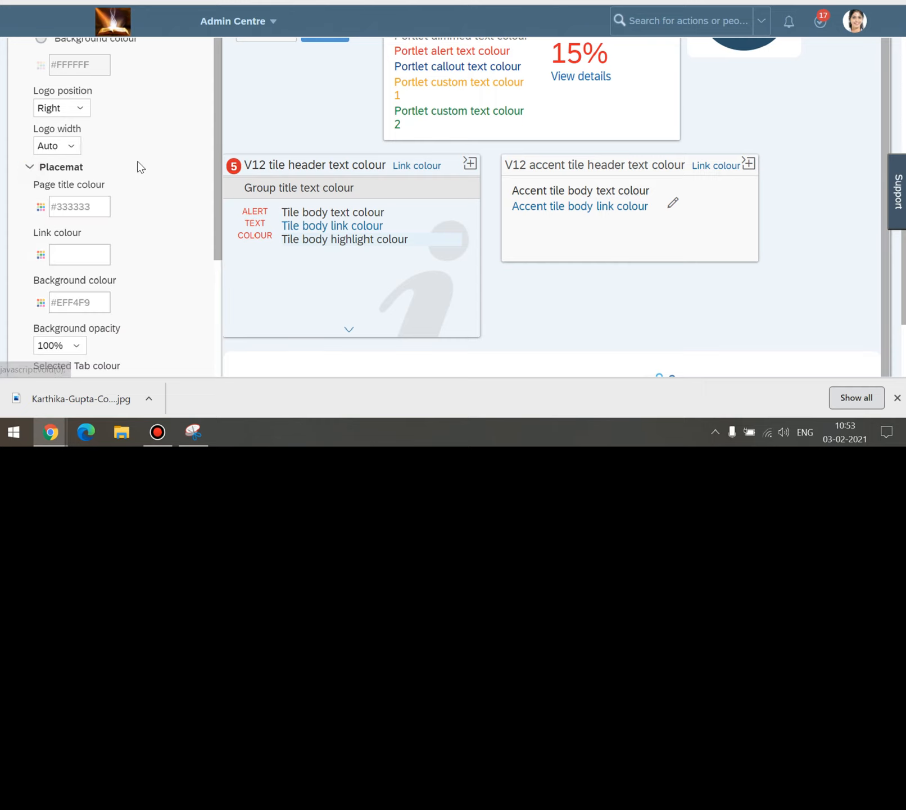
pyautogui.click(40, 207)
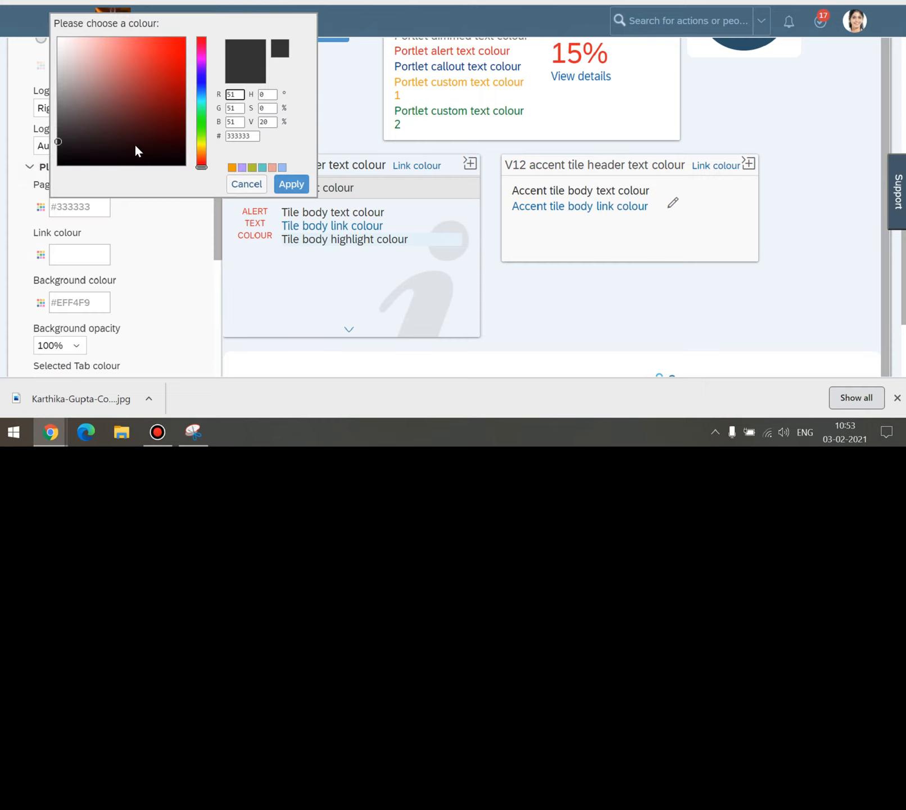
pyautogui.moveTo(90, 150); pyautogui.dragTo(118, 142)
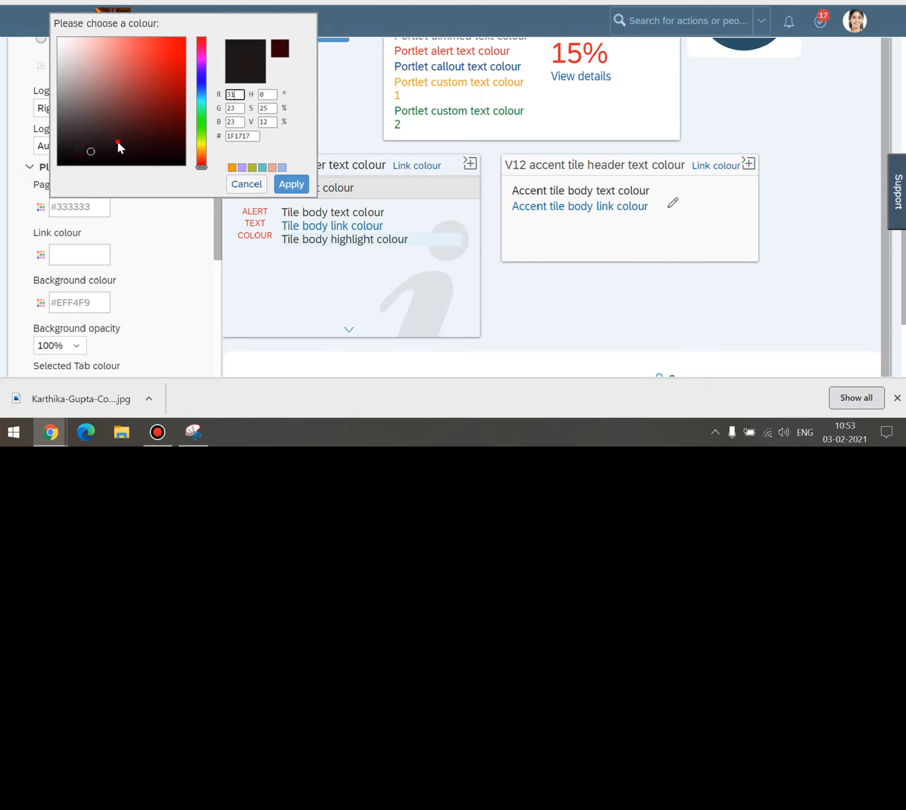
pyautogui.click(292, 184)
# Save the theme as publicly viewable and return to the Manage Themes list.
pyautogui.scroll(-3, 113, 186)
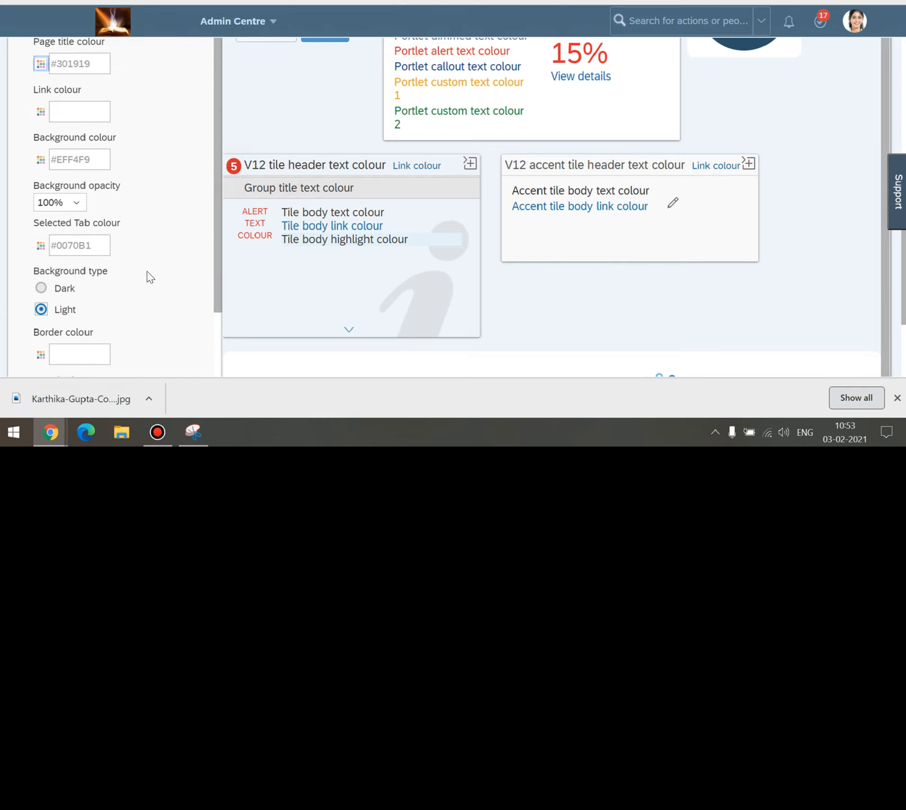
pyautogui.scroll(3, 149, 276)
pyautogui.scroll(-6, 149, 277)
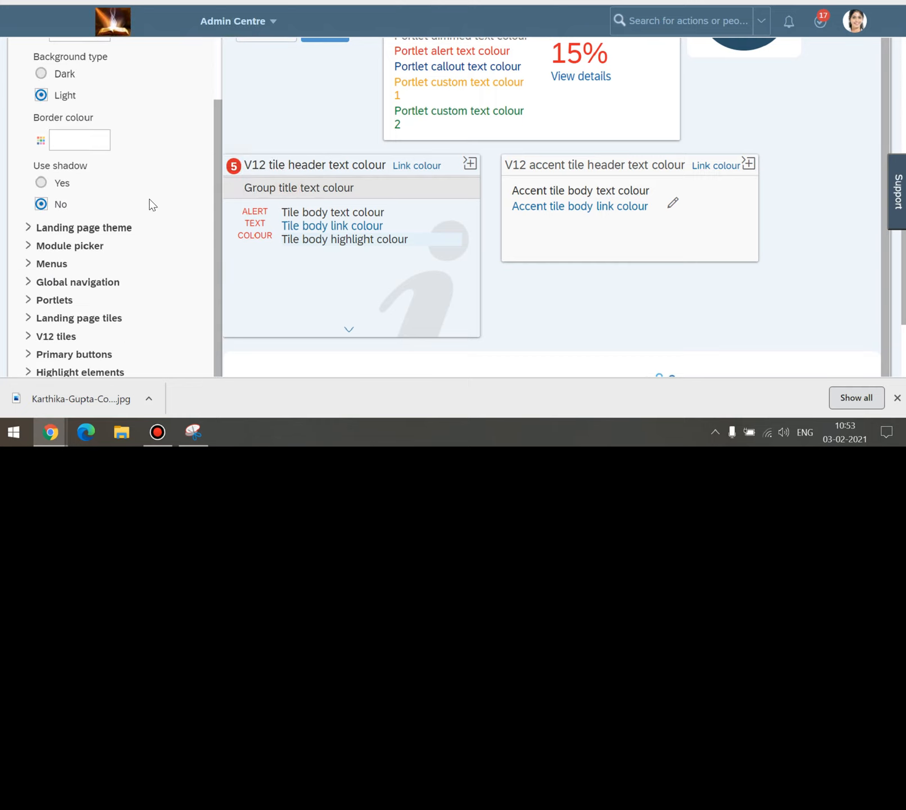
pyautogui.scroll(-1, 149, 198)
pyautogui.scroll(-1, 137, 197)
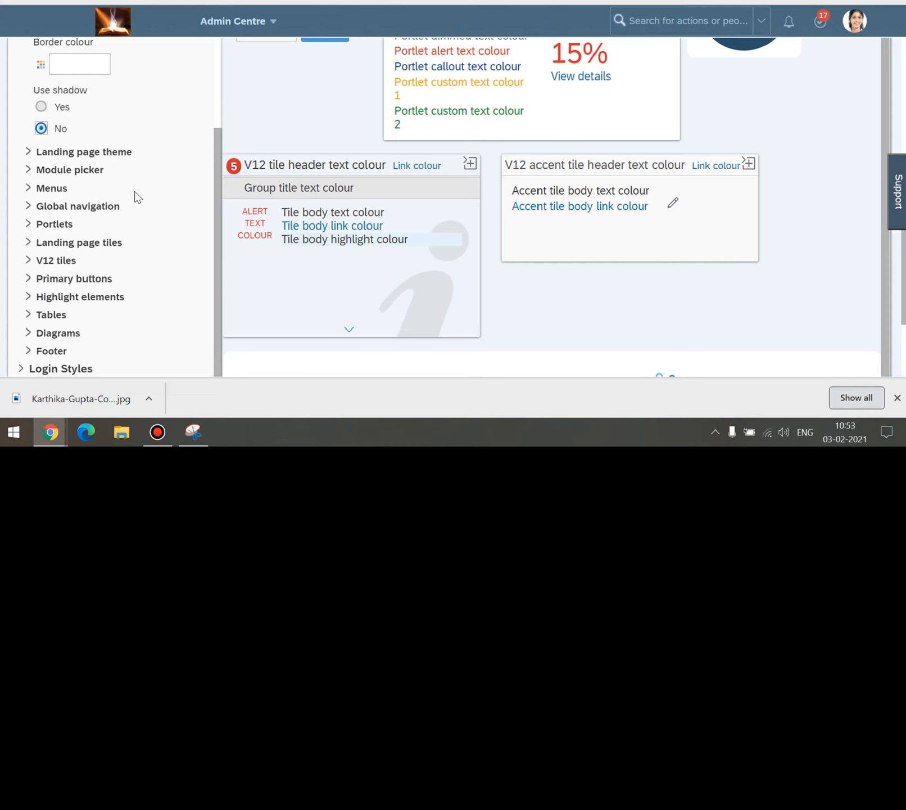
pyautogui.scroll(-3, 141, 277)
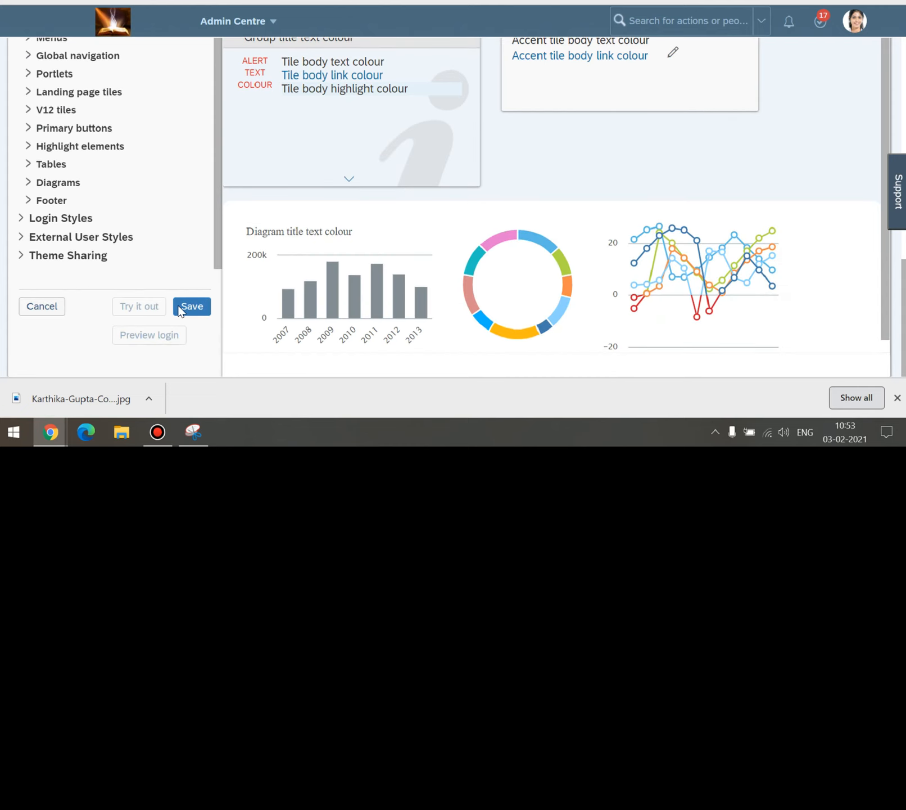
pyautogui.click(187, 307)
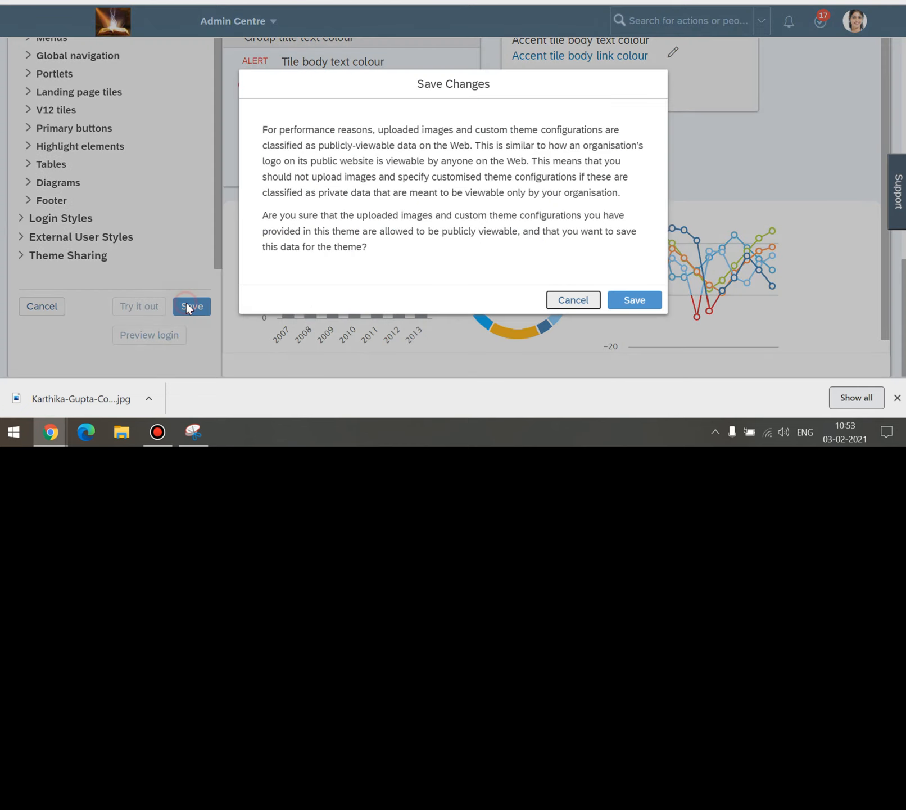
pyautogui.click(655, 295)
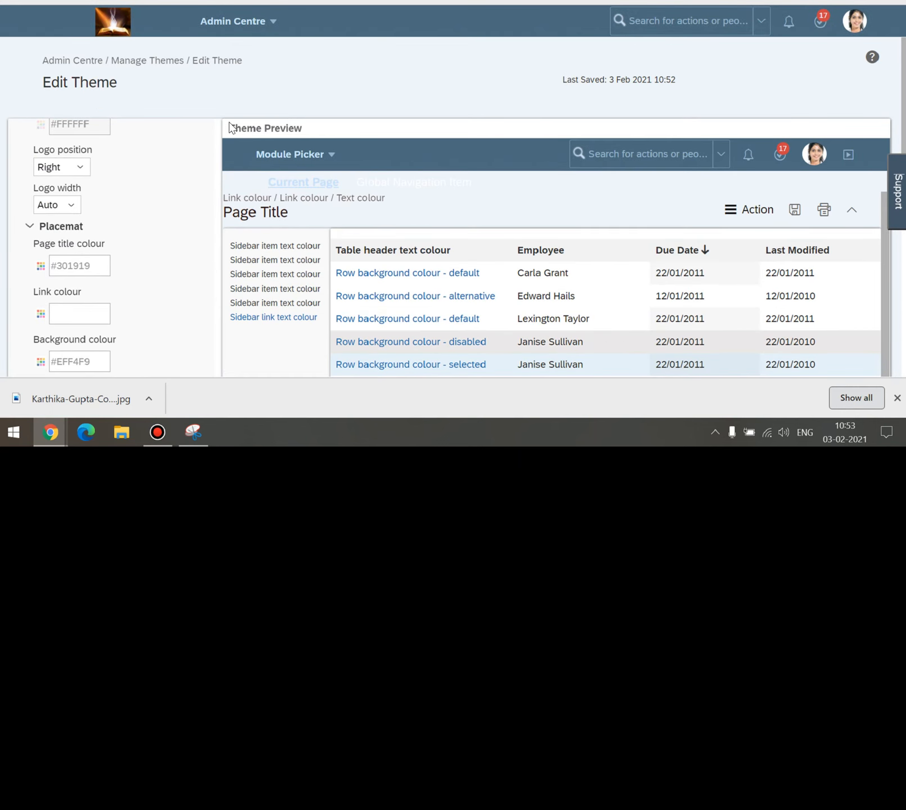
pyautogui.click(169, 61)
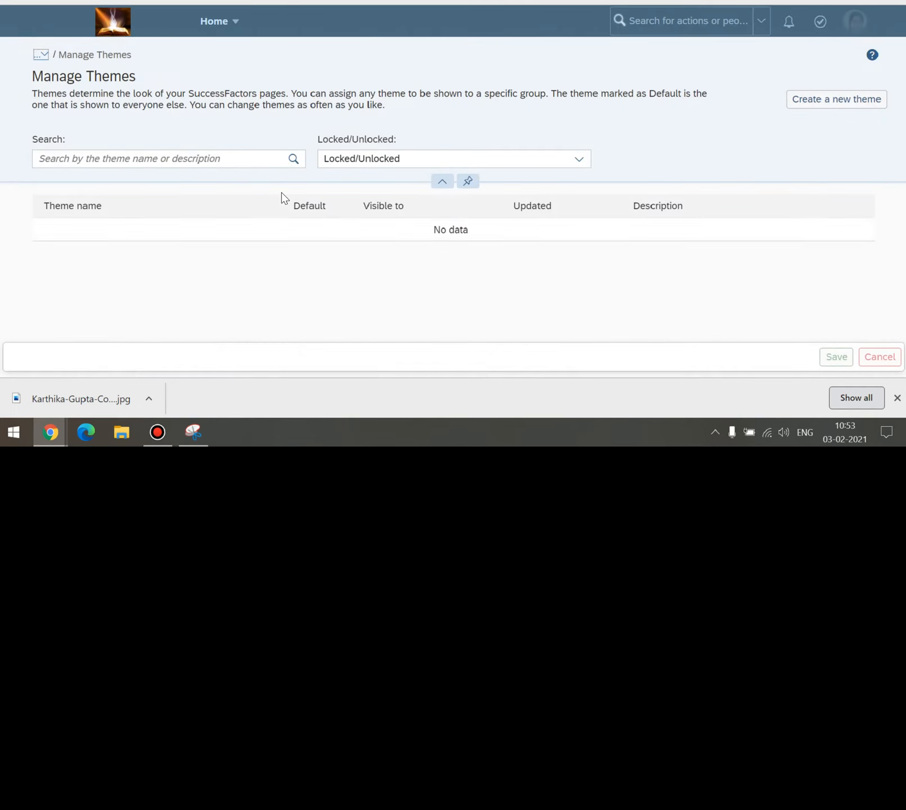
# Select TEST- Training as the default theme.
pyautogui.scroll(-3, 286, 232)
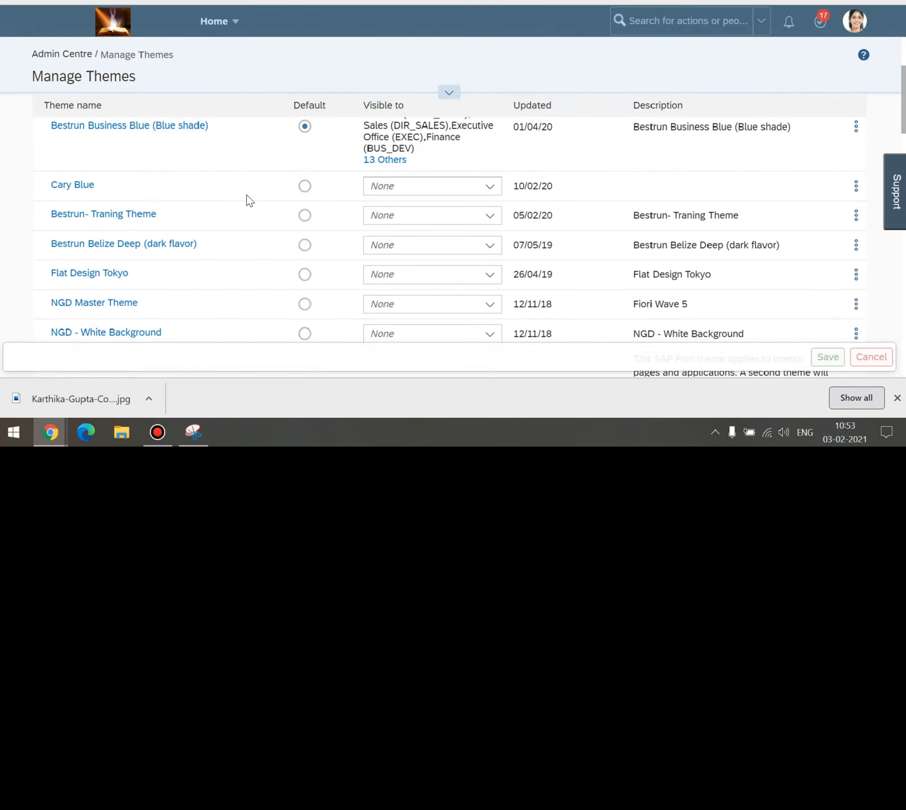
pyautogui.scroll(-3, 229, 197)
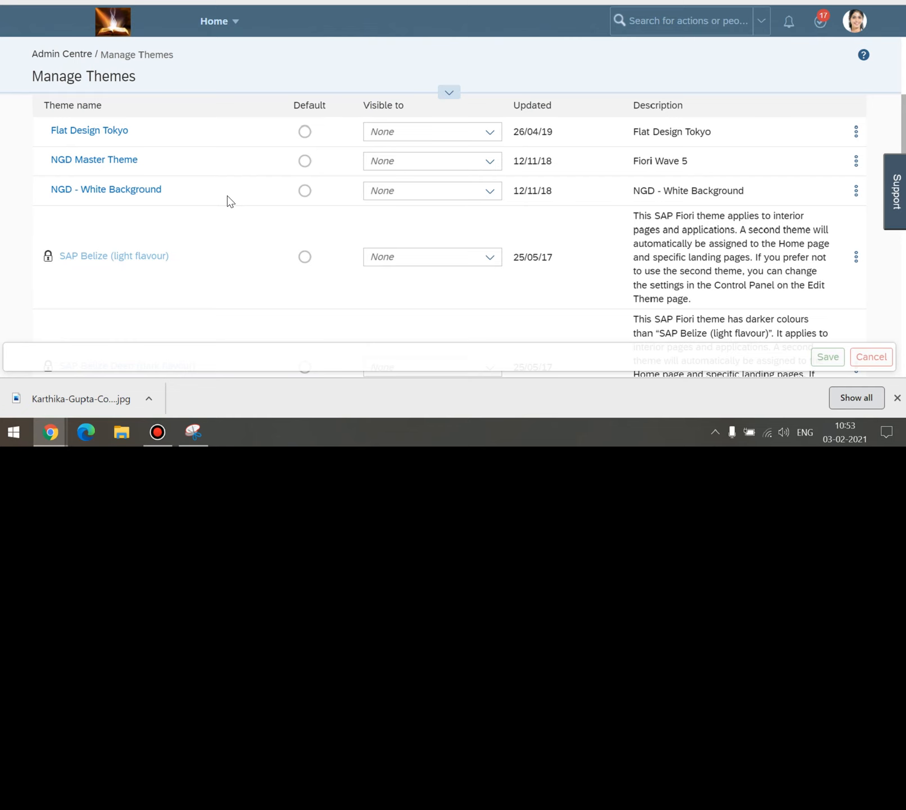
pyautogui.scroll(5, 229, 200)
pyautogui.scroll(3, 228, 200)
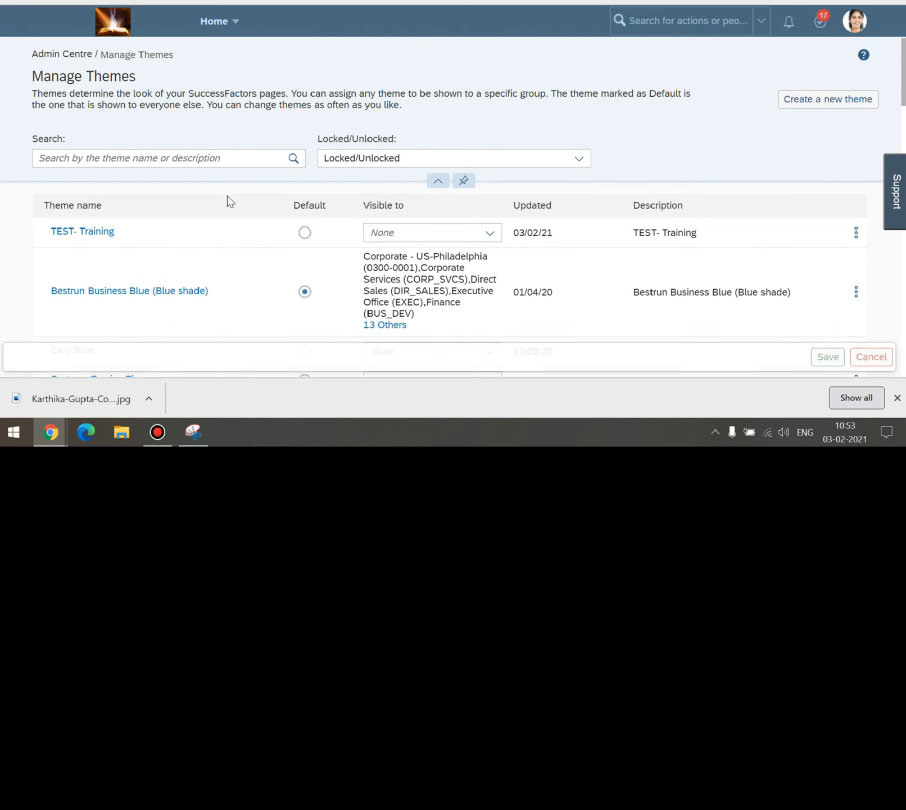
pyautogui.click(305, 233)
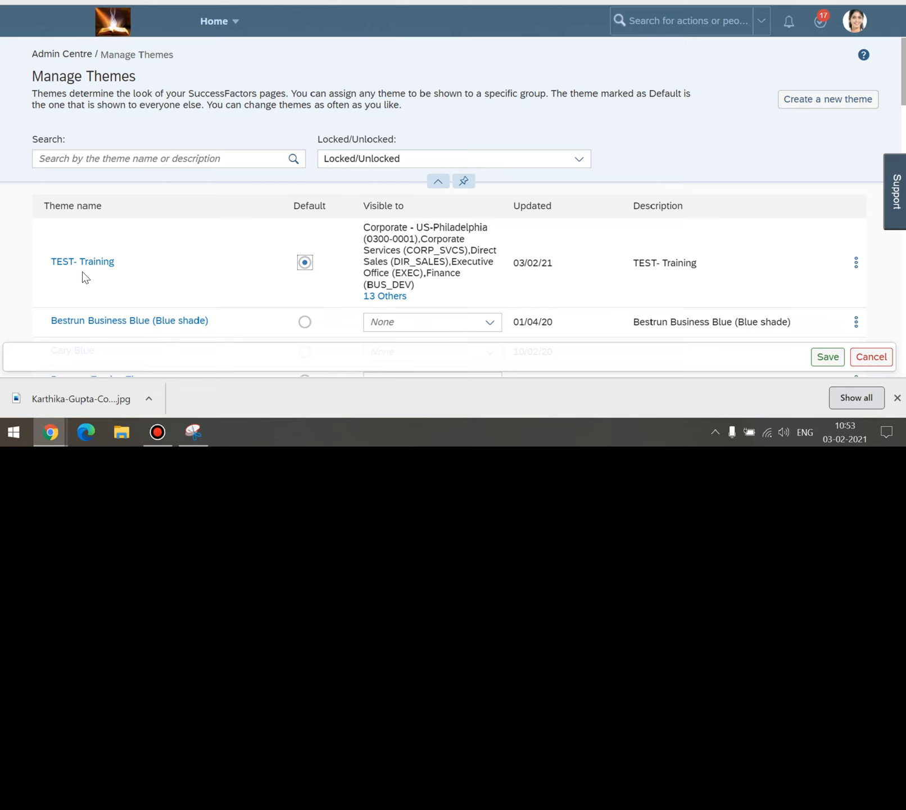
# Save and confirm the default theme change, then open the account menu.
pyautogui.scroll(-2, 528, 250)
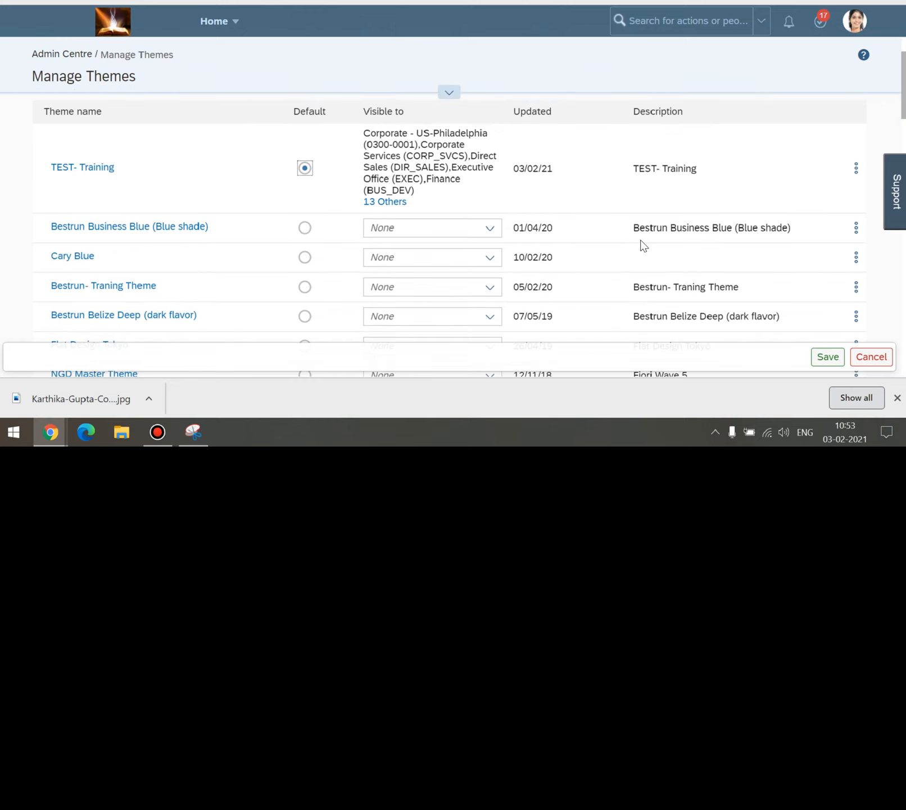
pyautogui.click(829, 356)
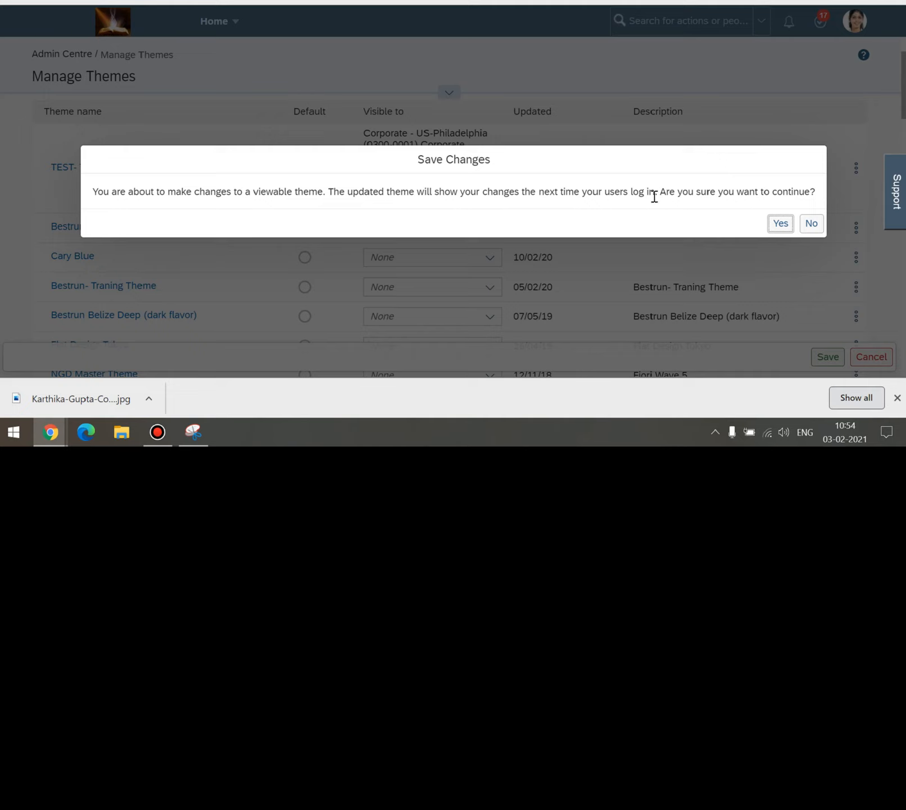
pyautogui.click(781, 224)
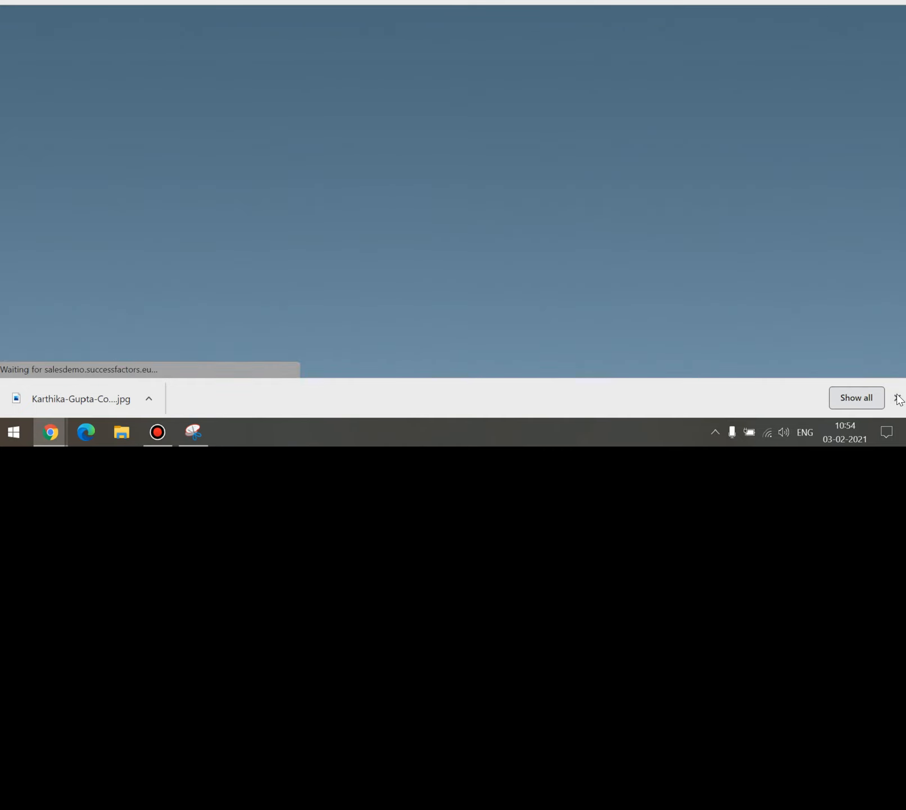
pyautogui.click(897, 397)
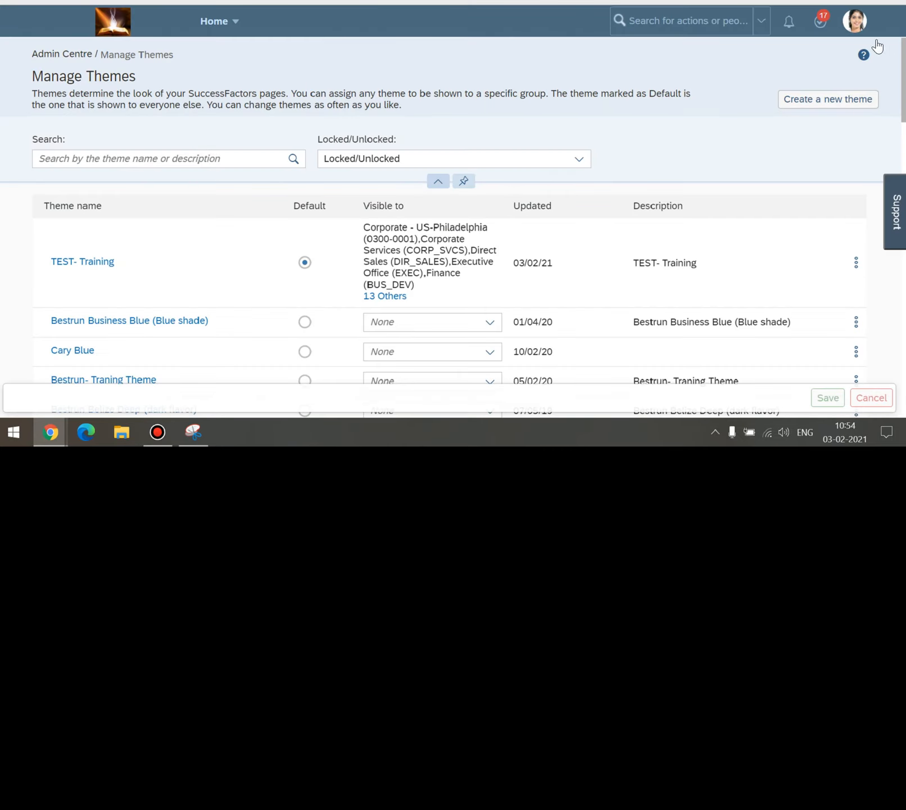
pyautogui.click(856, 29)
# Log out, then sign back in with the admin username and password.
pyautogui.click(787, 183)
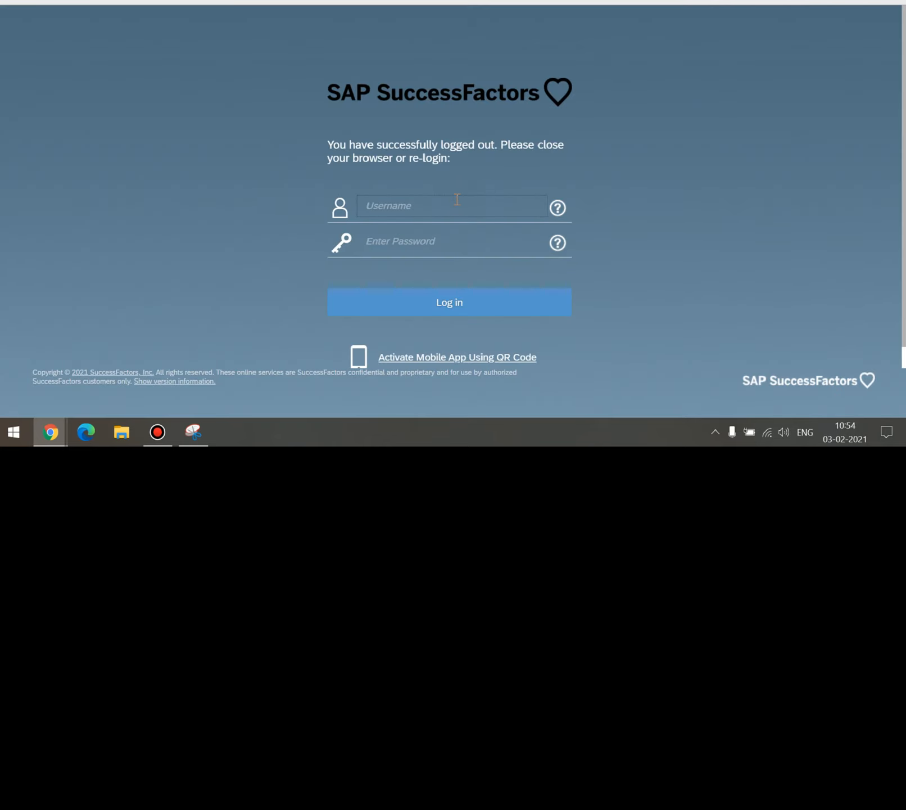
pyautogui.write('sfadmin')
pyautogui.press('Tab')
pyautogui.write('••••••••')
pyautogui.click(449, 306)
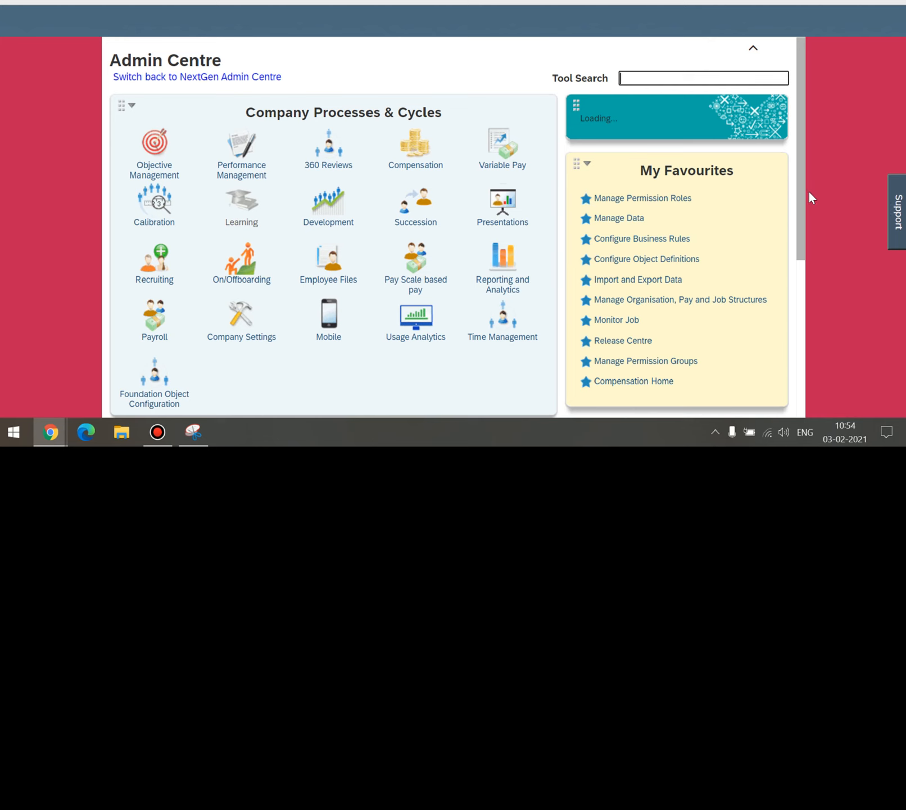
# Visit Compensation Home under Variable Pay, then navigate to the Home page.
pyautogui.moveTo(802, 197); pyautogui.dragTo(802, 276)
pyautogui.scroll(2, 653, 117)
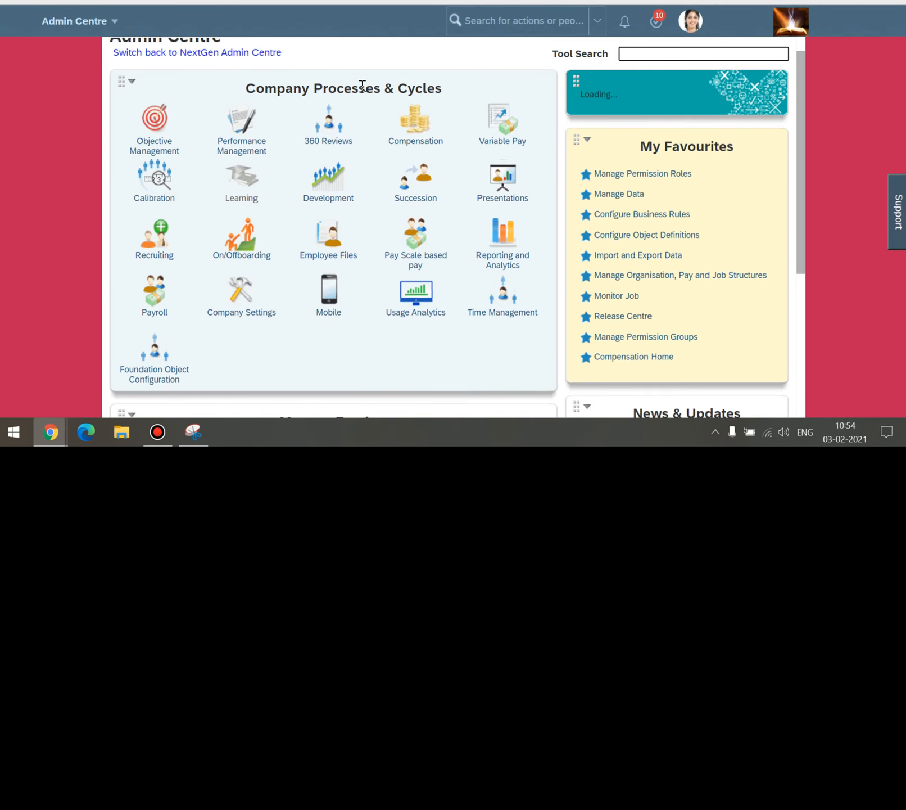
pyautogui.click(194, 16)
pyautogui.click(503, 138)
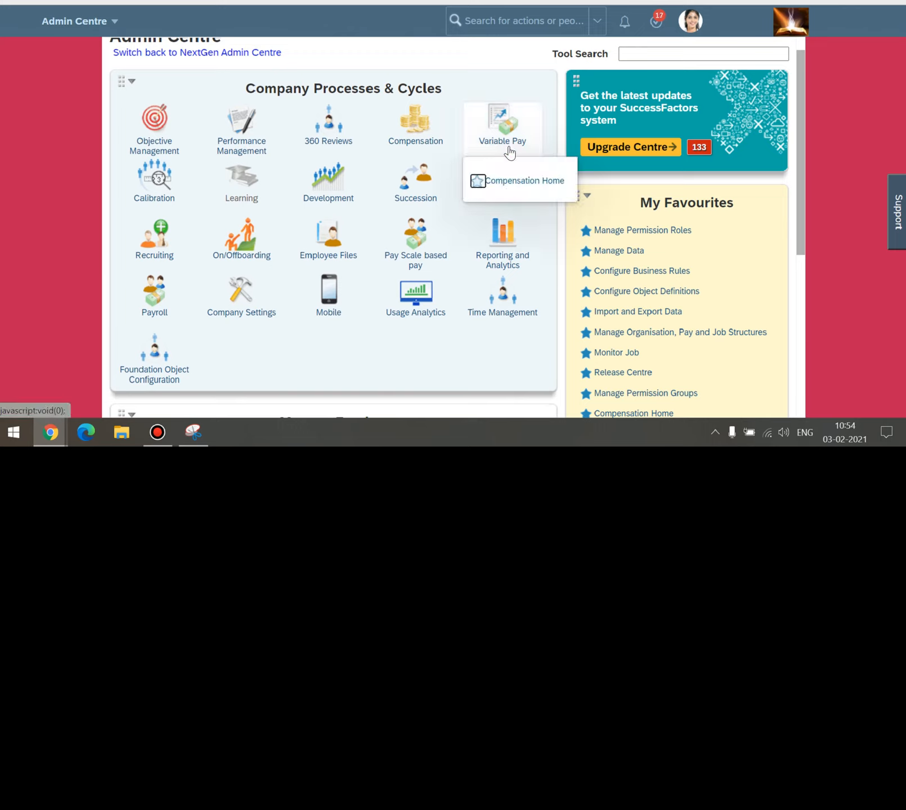
pyautogui.click(329, 124)
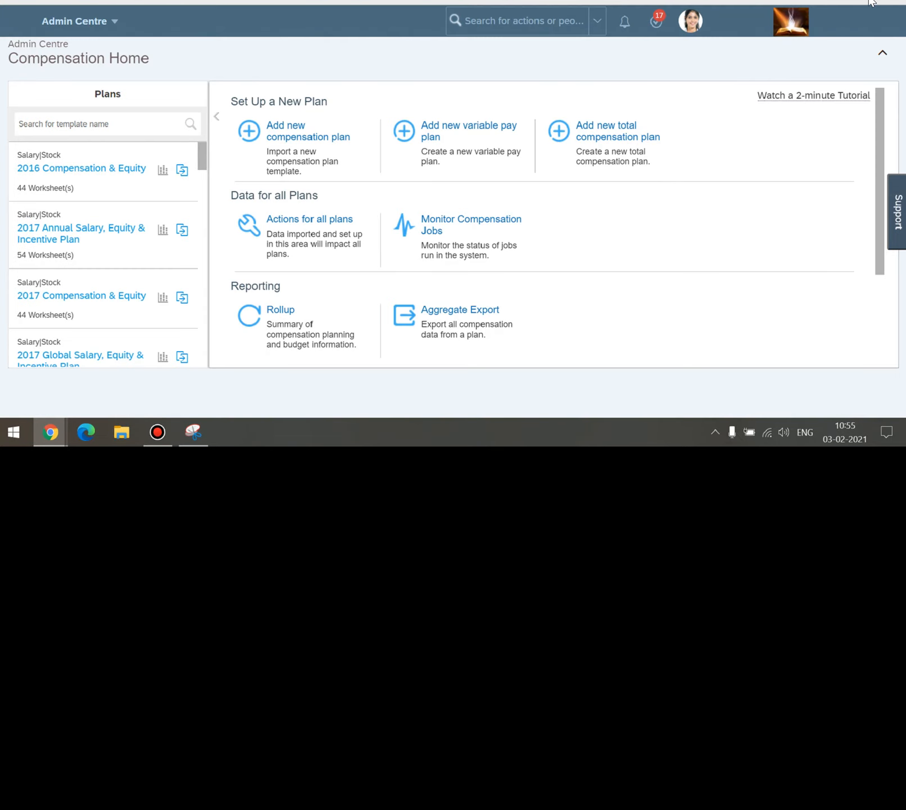
pyautogui.click(90, 22)
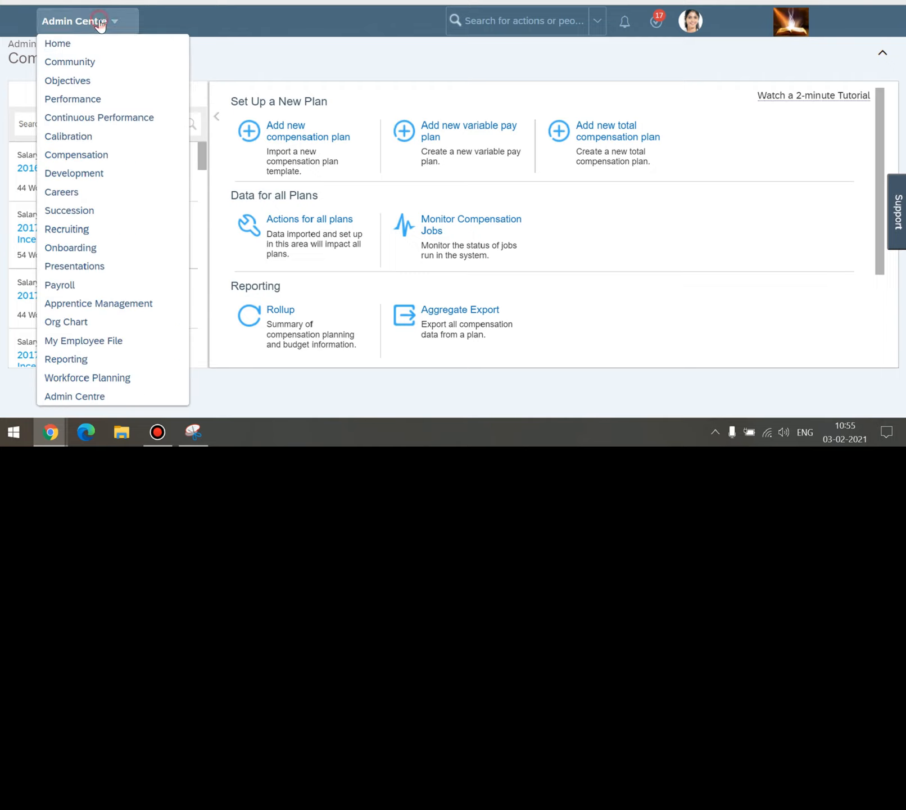
pyautogui.click(65, 45)
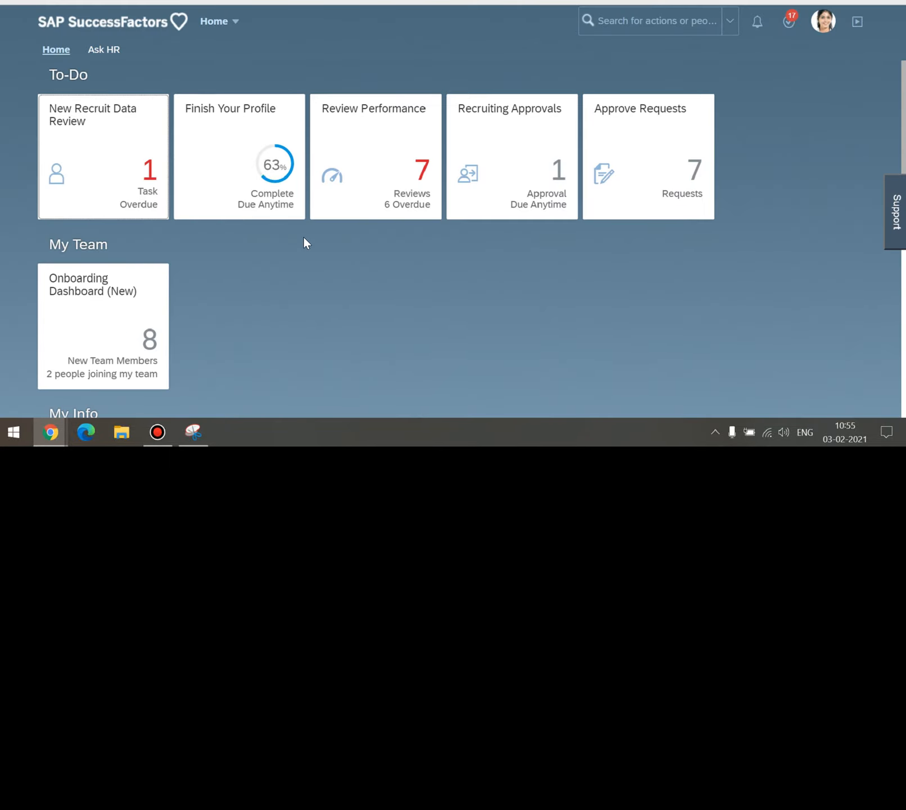
# Open the Admin Centre from the profile avatar menu.
pyautogui.scroll(-8, 303, 243)
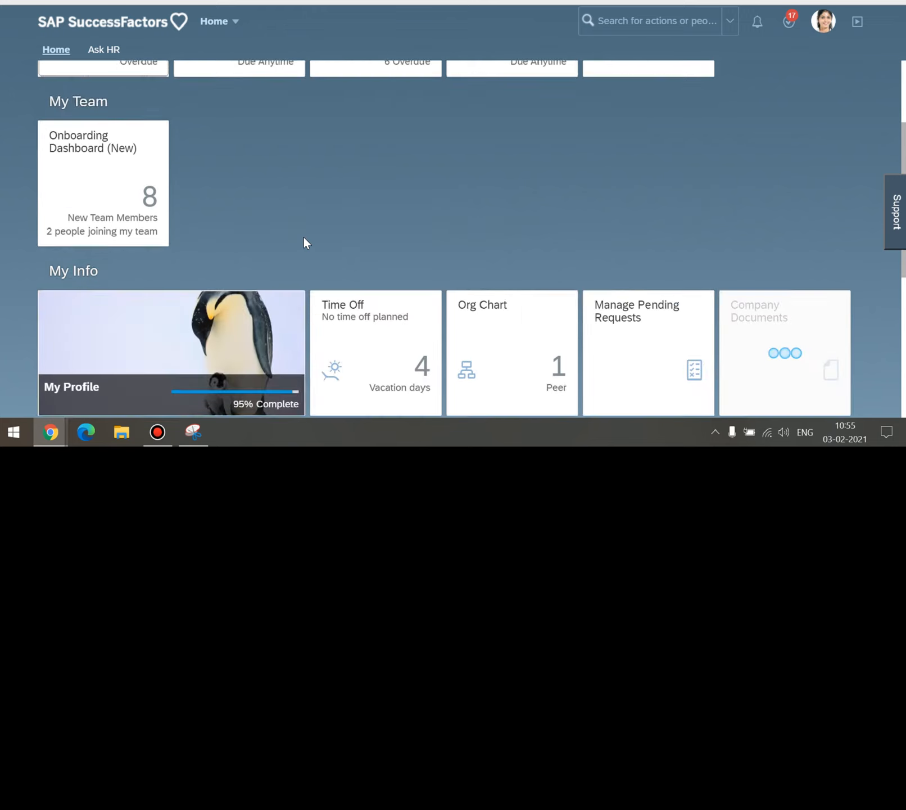
pyautogui.scroll(10, 304, 243)
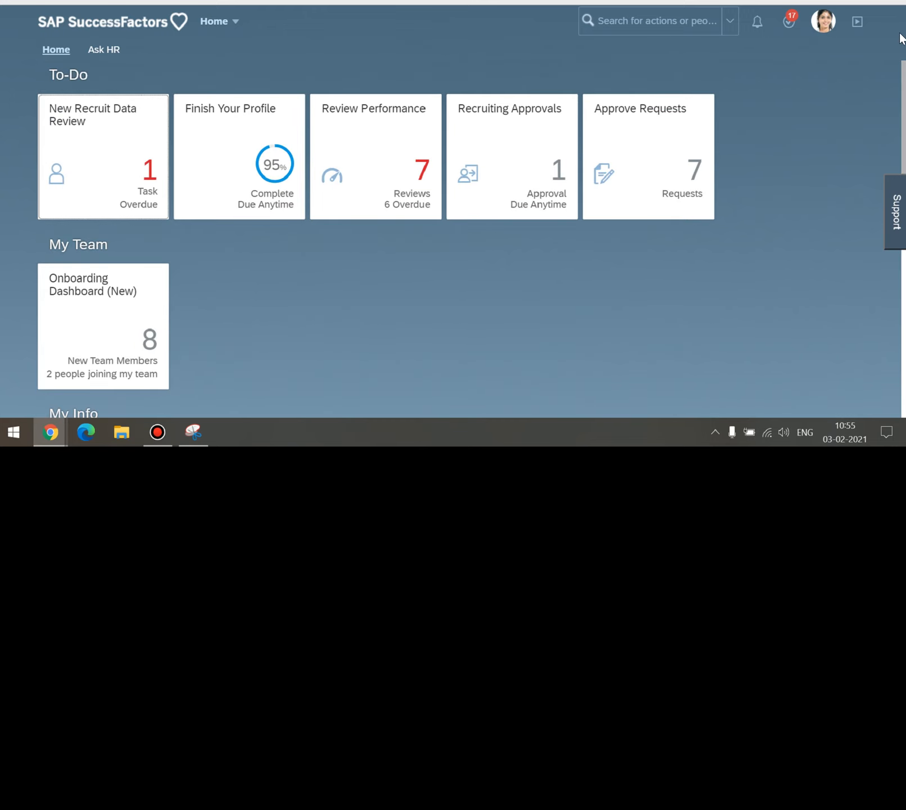
pyautogui.click(827, 28)
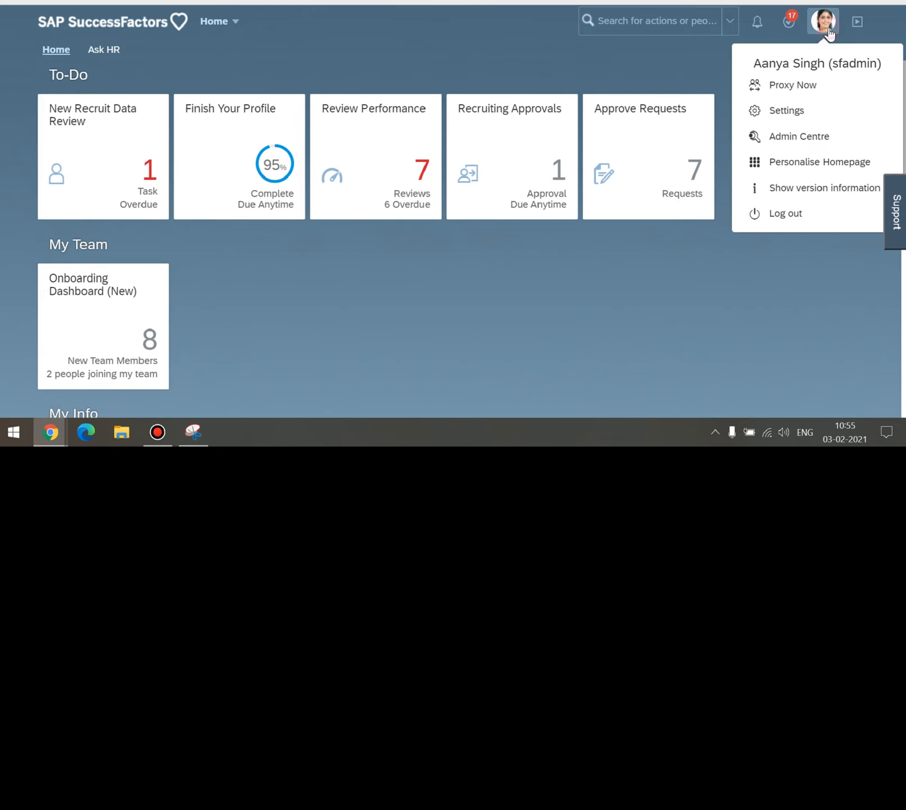
pyautogui.click(799, 135)
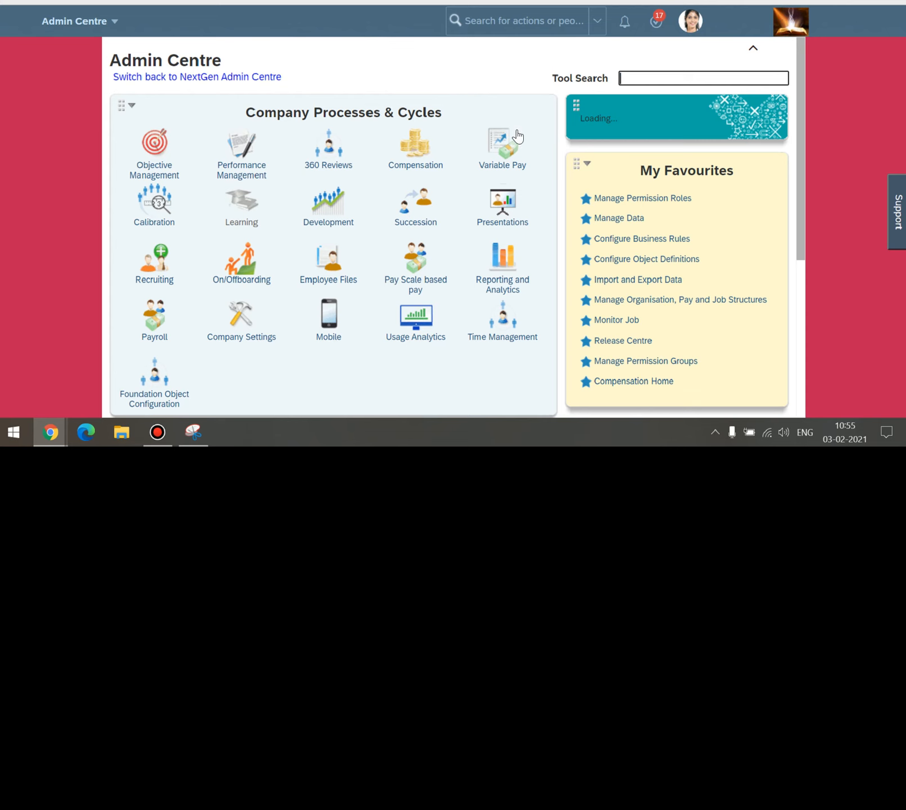
# Search 'theme' to open Theme Manager, then return home via the company logo.
pyautogui.scroll(-5, 518, 136)
pyautogui.scroll(1, 257, 234)
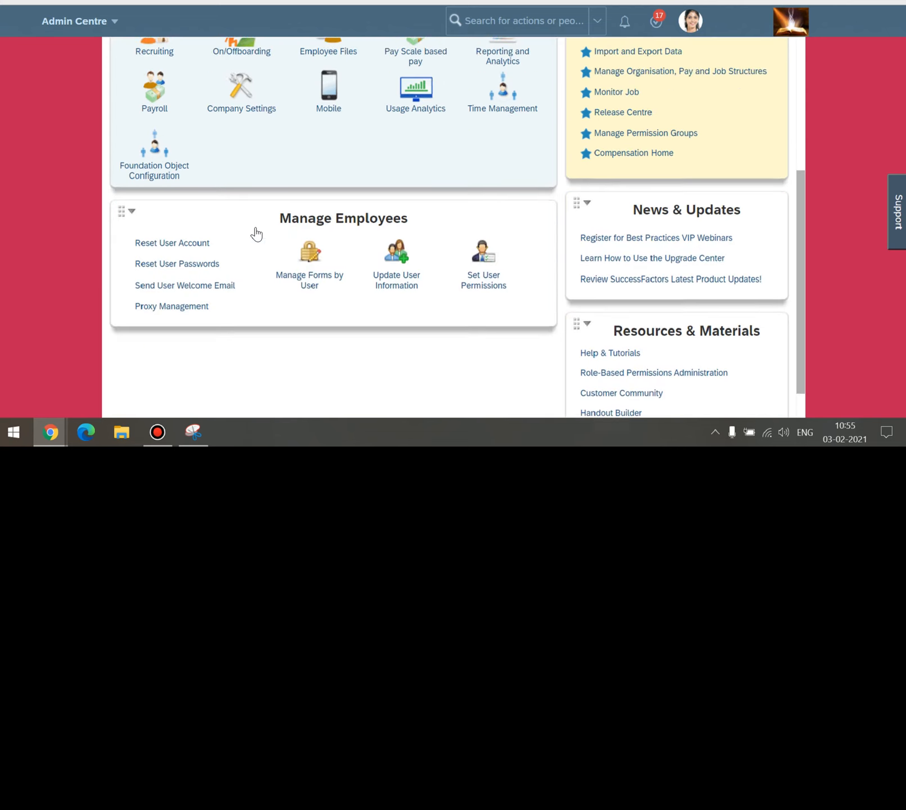
pyautogui.scroll(5, 256, 233)
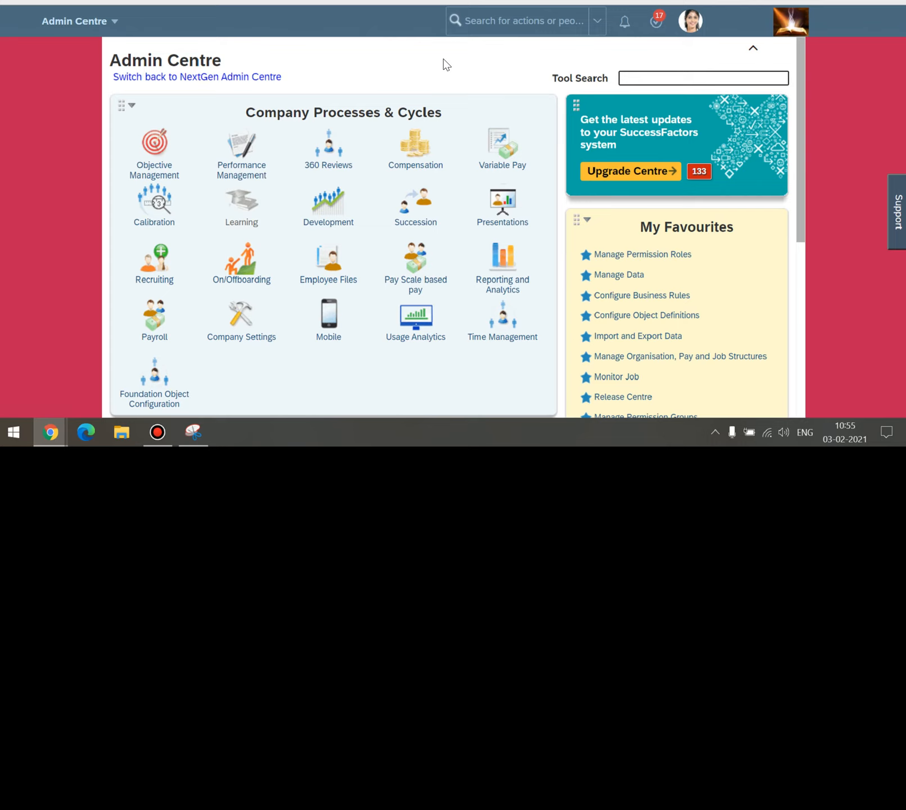
pyautogui.click(509, 29)
pyautogui.write('theme manager')
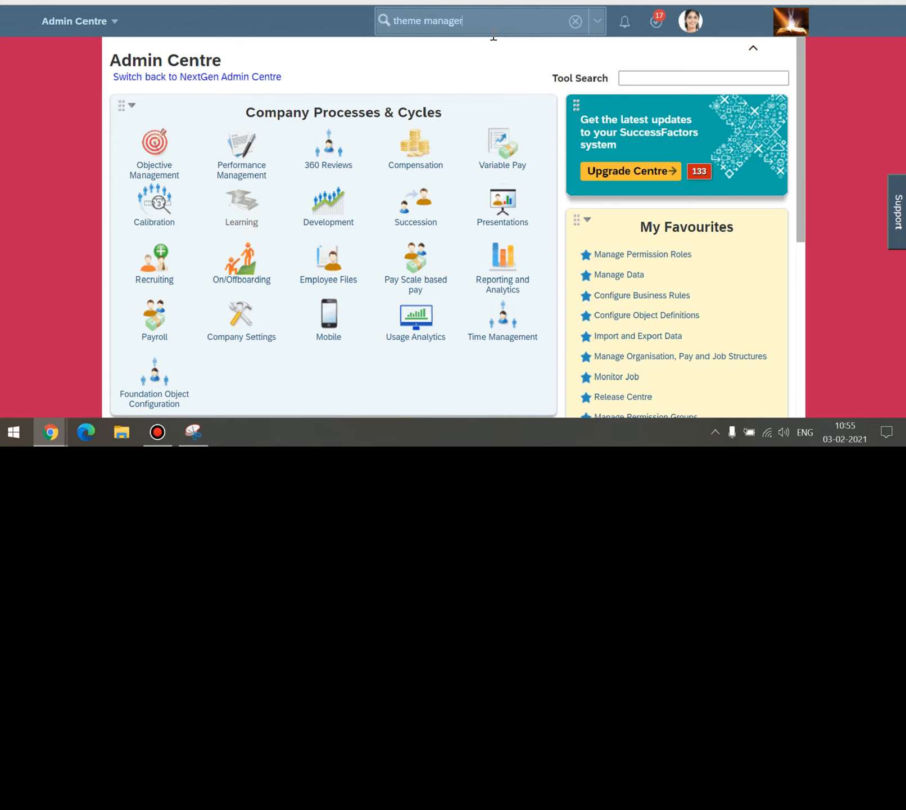
pyautogui.click(447, 46)
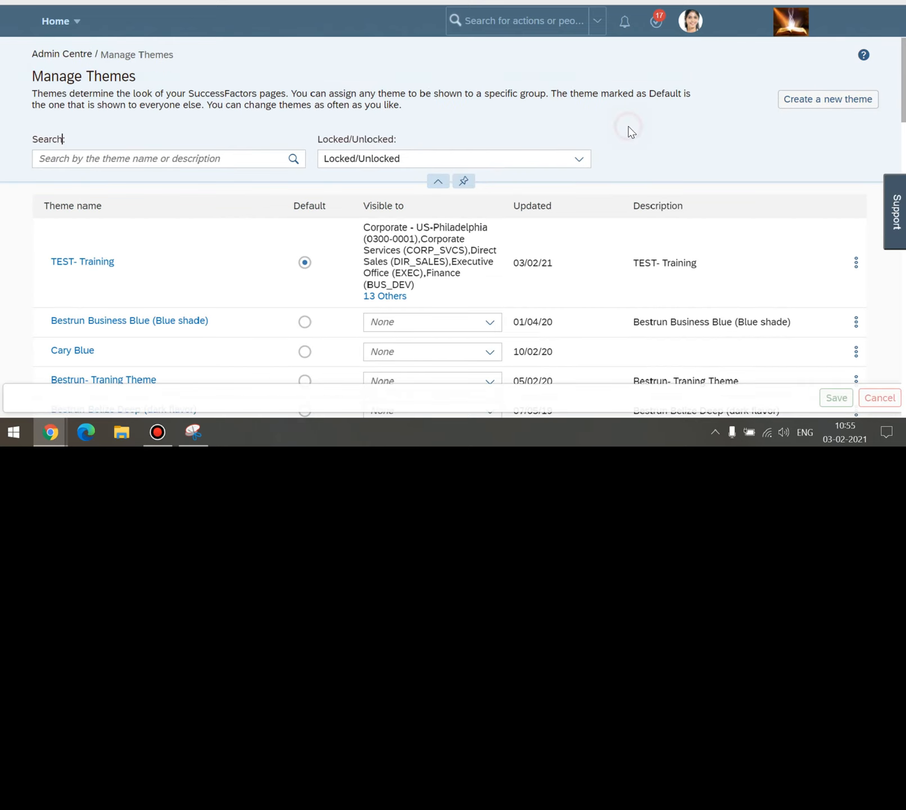
pyautogui.click(791, 22)
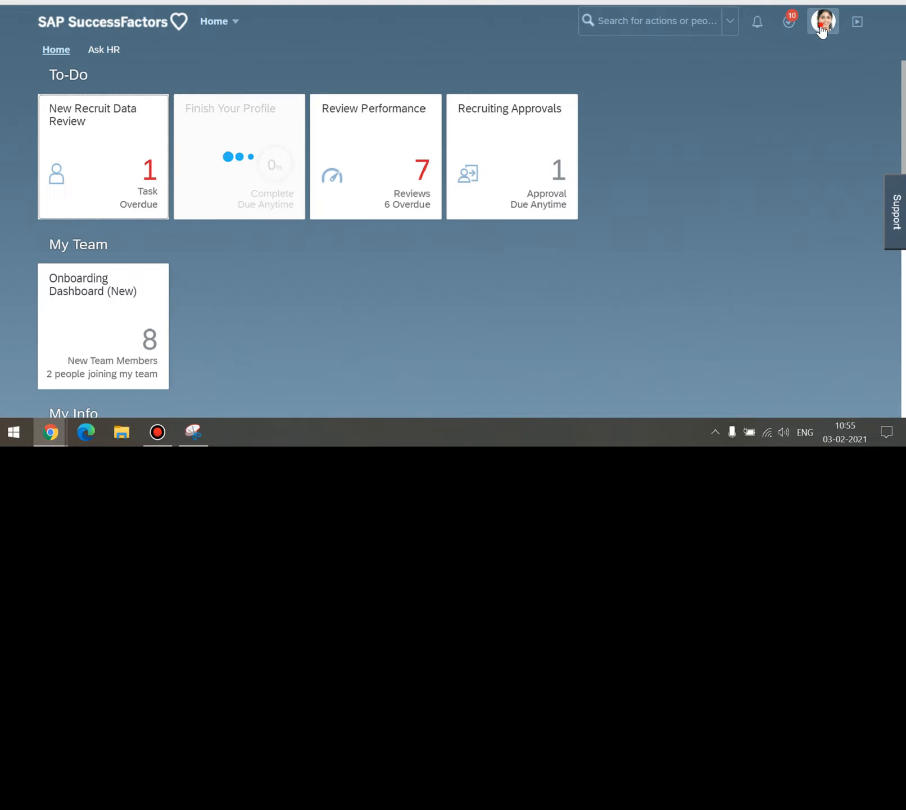
# Log out and sign back in with the administrator username and password.
pyautogui.click(822, 28)
pyautogui.click(780, 210)
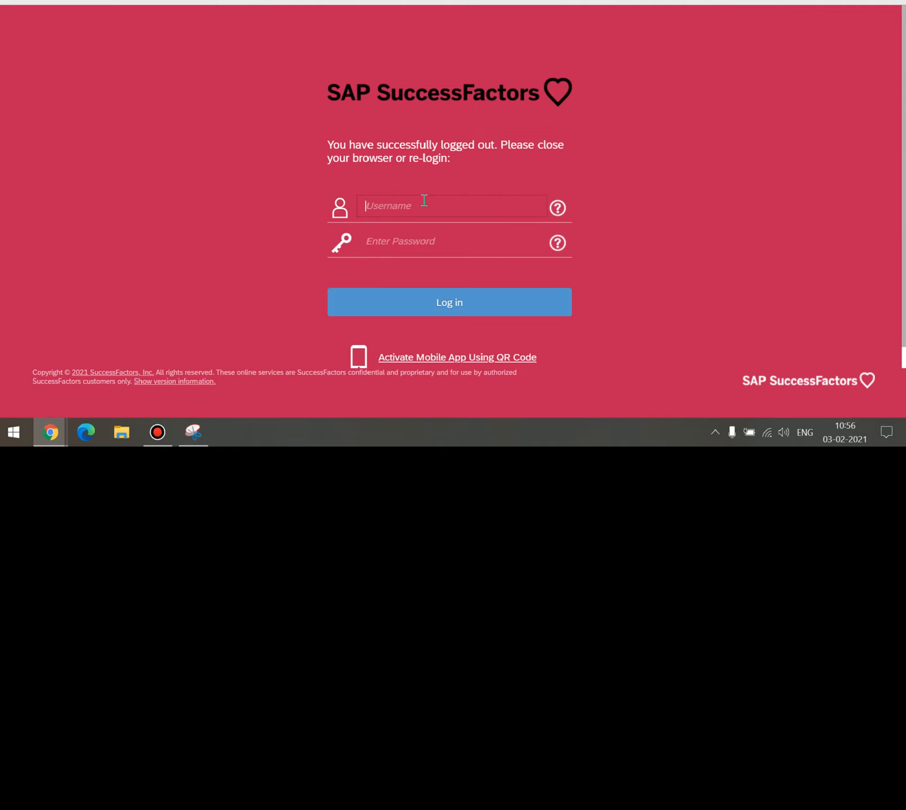
pyautogui.write('sfadmin')
pyautogui.press('Tab')
pyautogui.write('a')
pyautogui.click(455, 302)
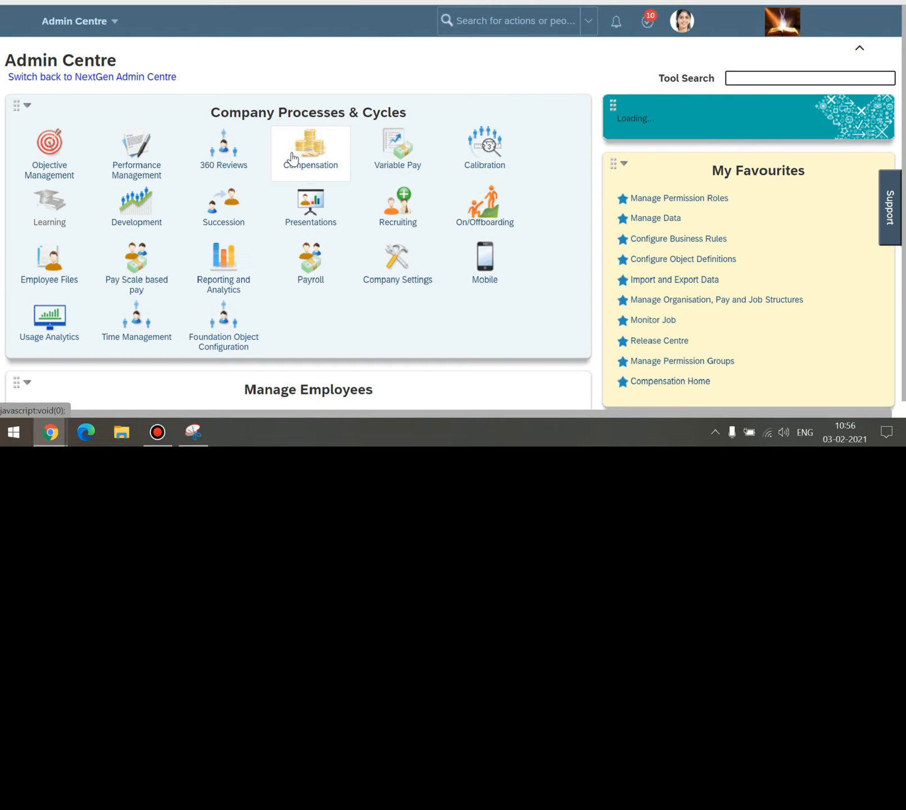
# Log out of the administrator session and dismiss the error to reach the login page.
pyautogui.click(691, 21)
pyautogui.click(666, 191)
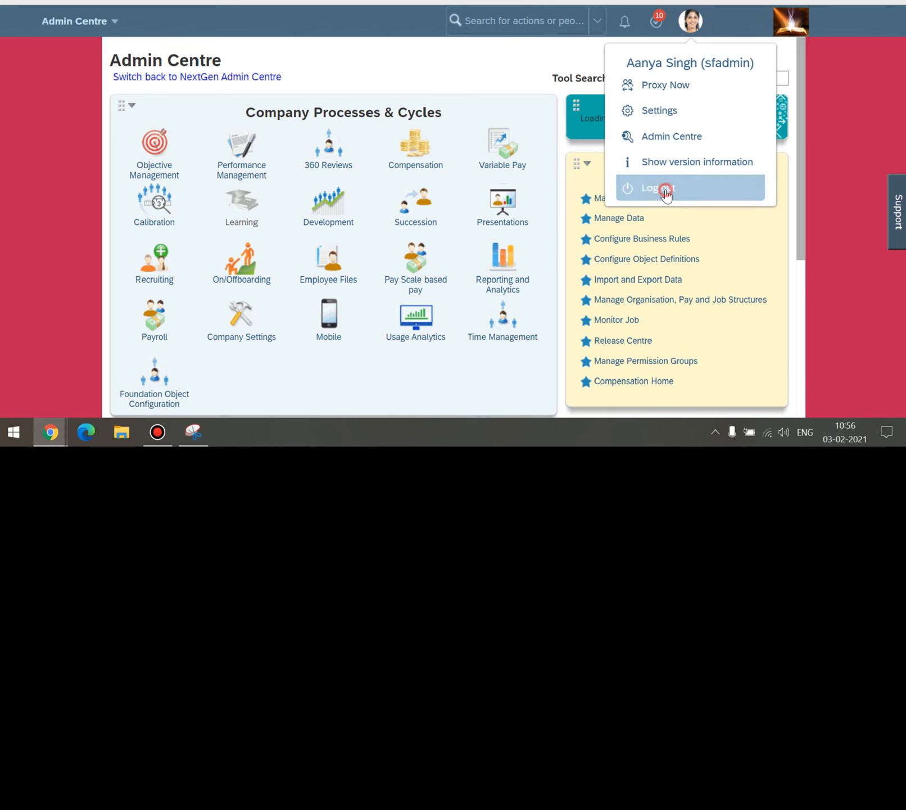
pyautogui.scroll(-1, 442, 225)
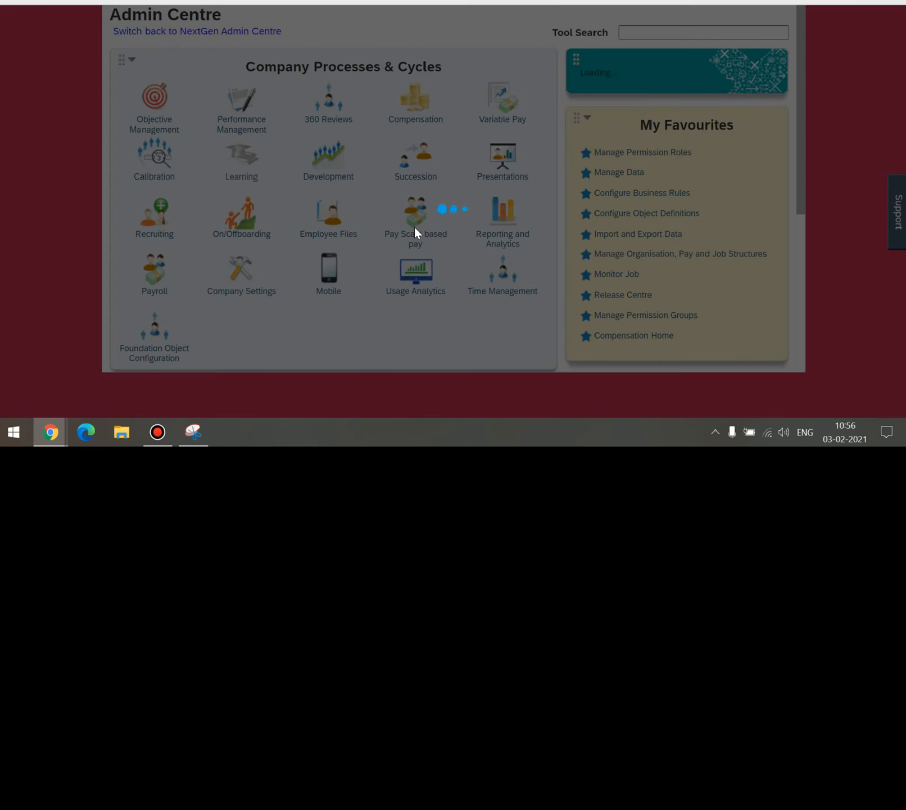
pyautogui.click(651, 260)
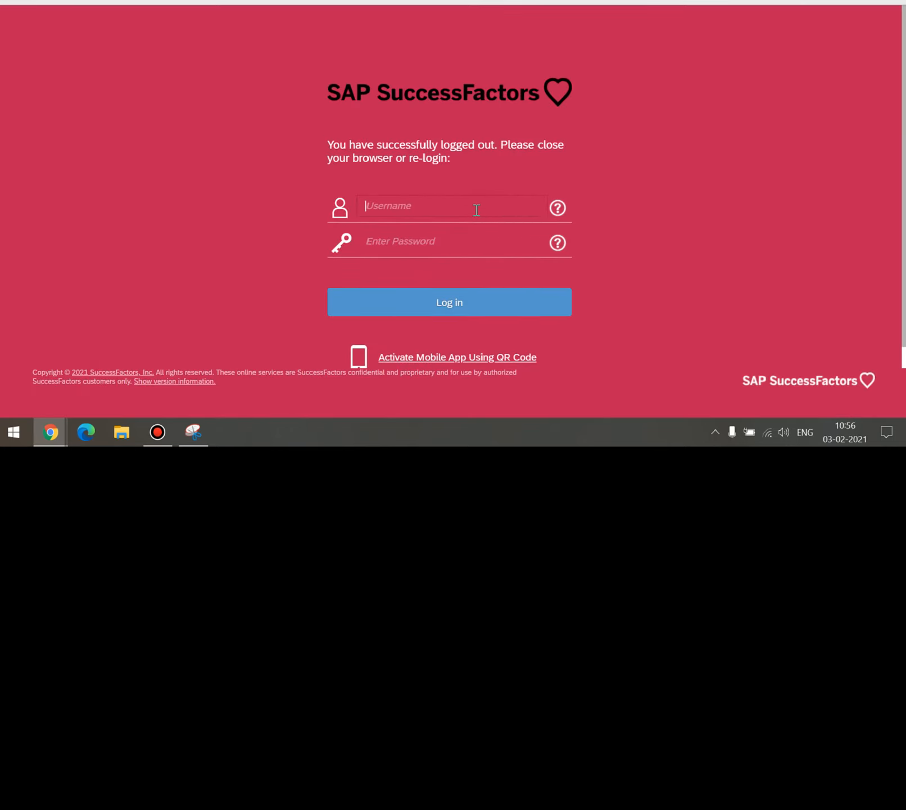
# Sign in as another user with their username and password.
pyautogui.press('Tab')
pyautogui.write('*****')
pyautogui.press('Return')
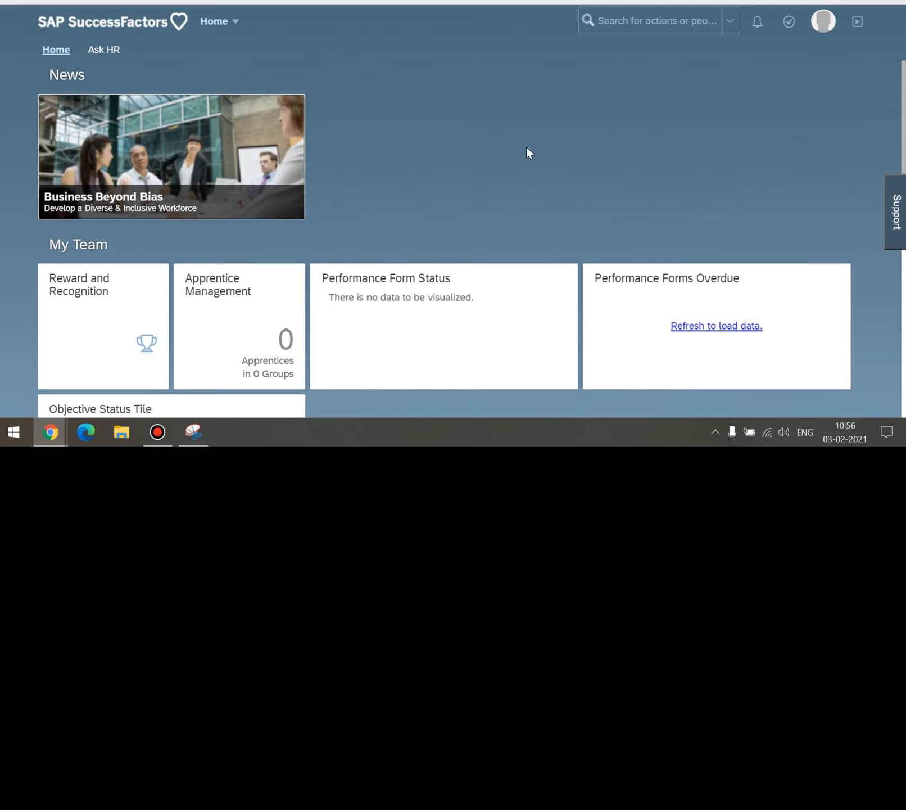
# Open the Admin Center from the site navigation menu.
pyautogui.scroll(-2, 523, 145)
pyautogui.scroll(2, 523, 146)
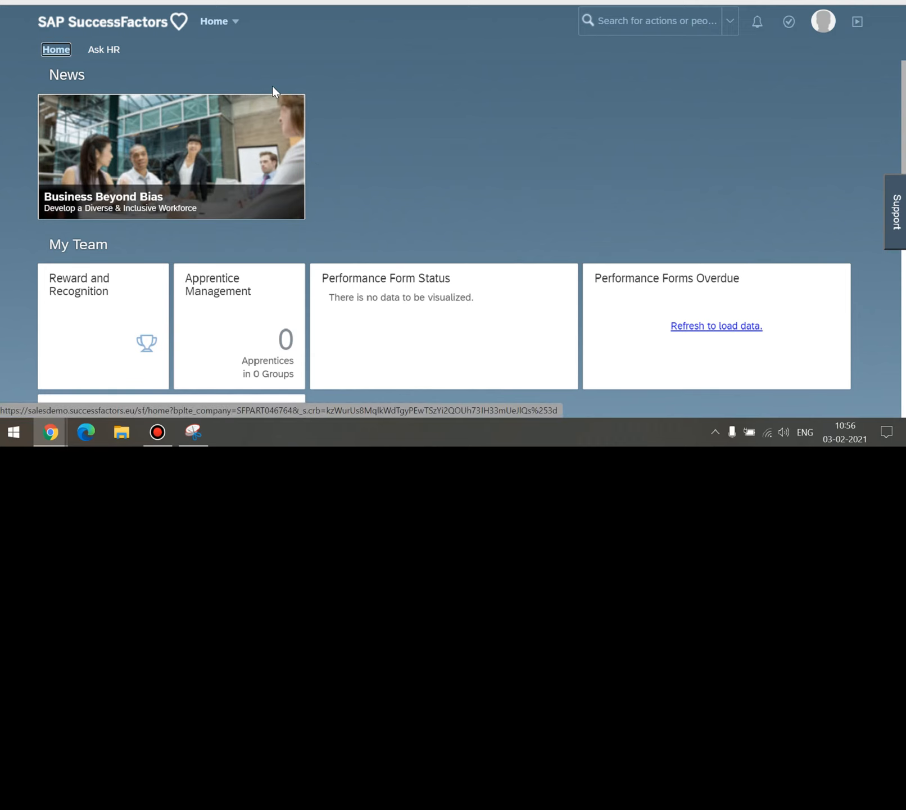
pyautogui.scroll(-4, 421, 196)
pyautogui.scroll(4, 421, 196)
pyautogui.click(232, 23)
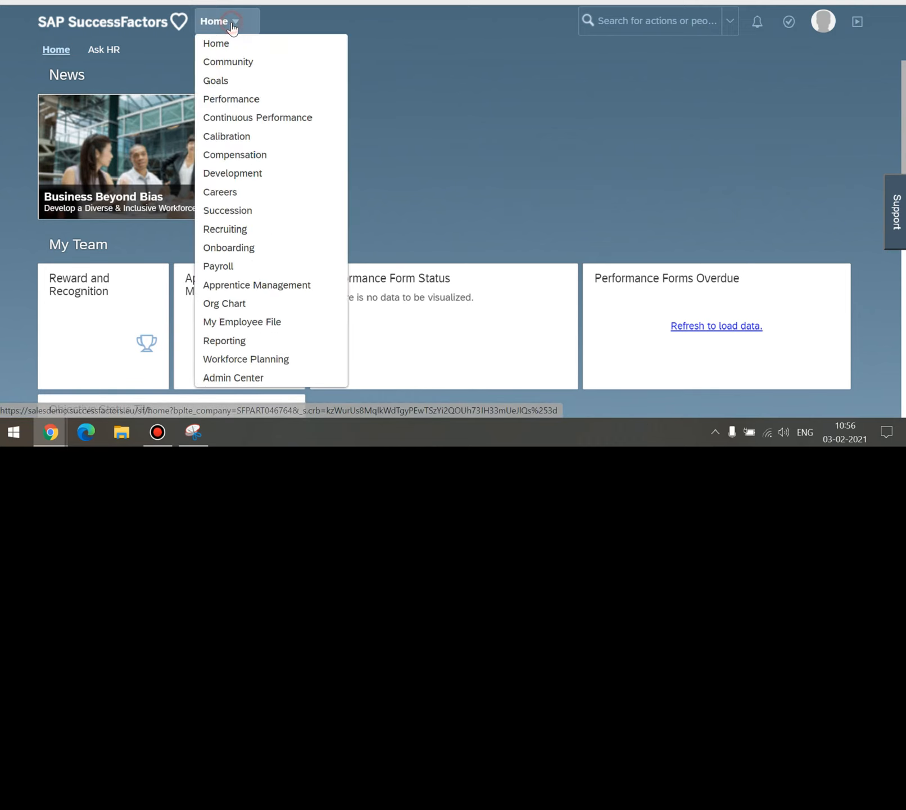
pyautogui.click(225, 376)
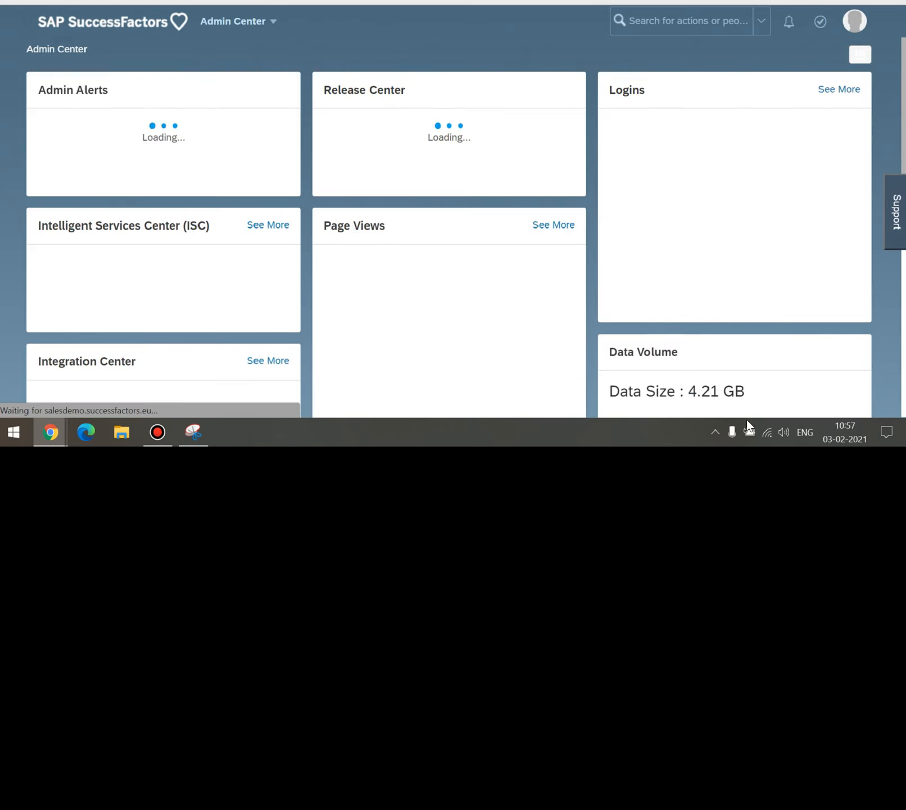
# Use the 'Switch back to OneAdmin' link at the bottom to restore the classic Admin Center.
pyautogui.scroll(-2, 637, 141)
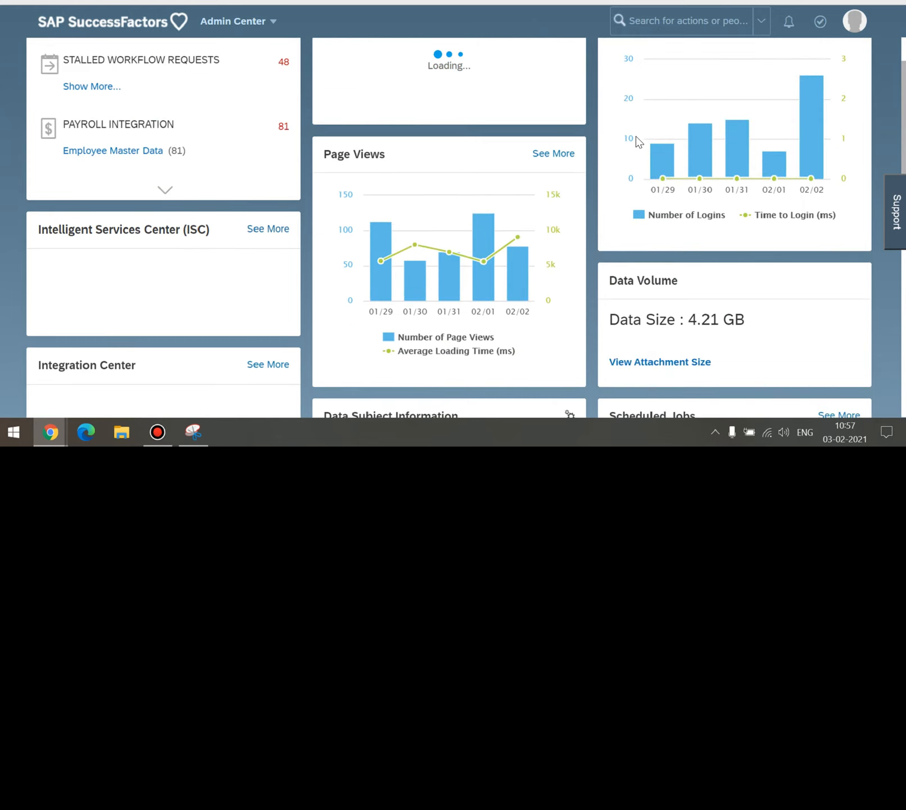
pyautogui.scroll(2, 637, 141)
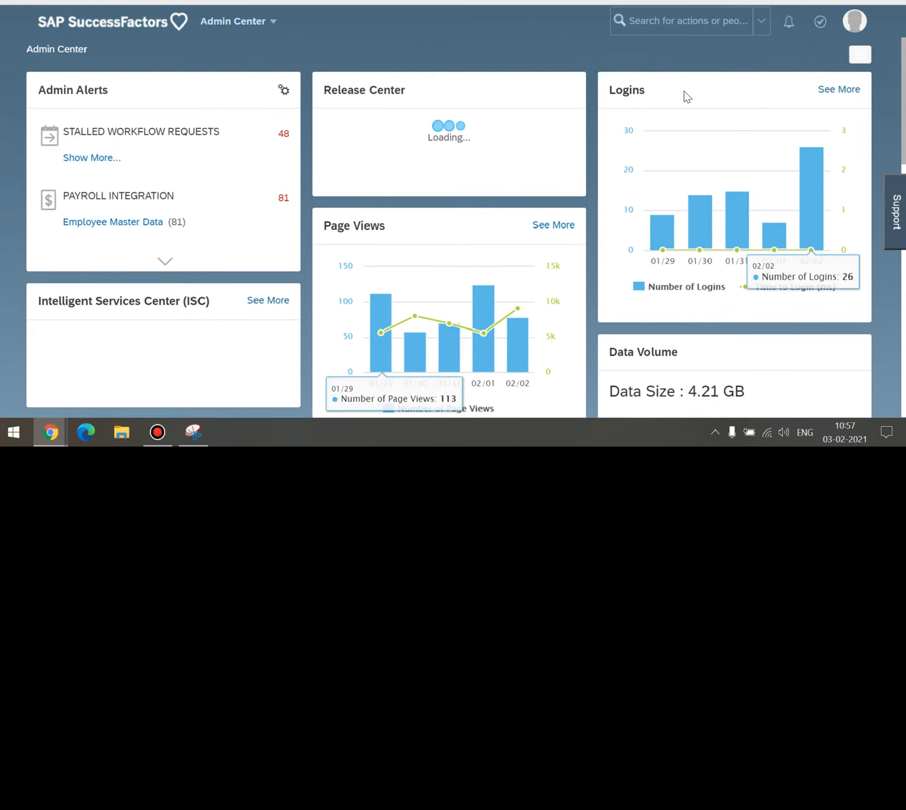
pyautogui.scroll(-6, 685, 96)
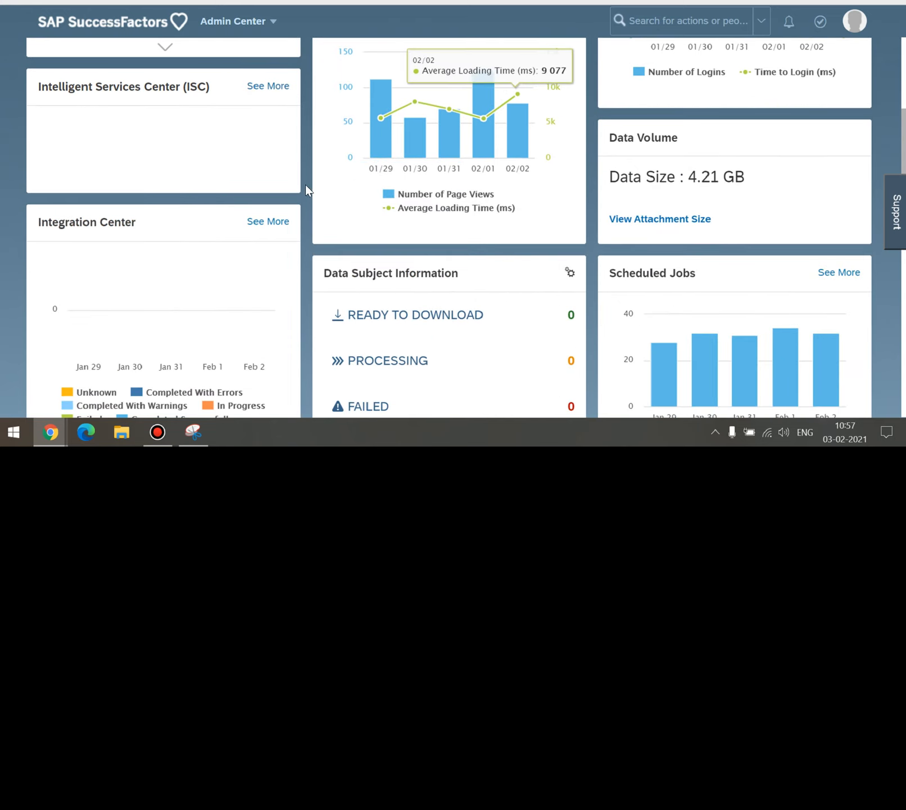
pyautogui.click(17, 148)
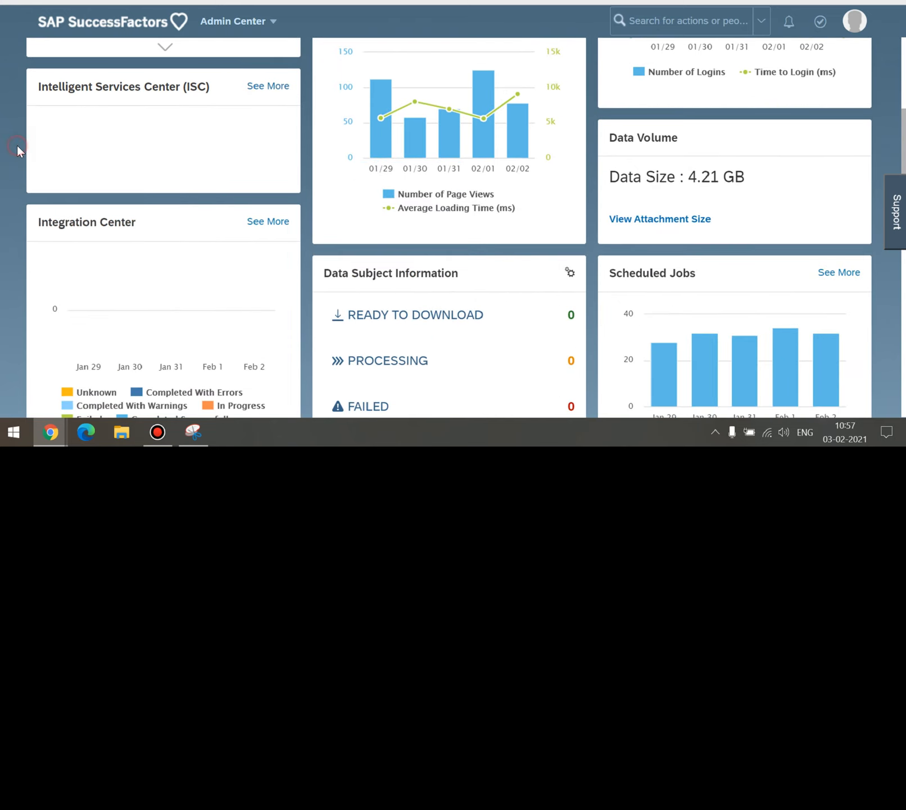
pyautogui.scroll(-10, 17, 148)
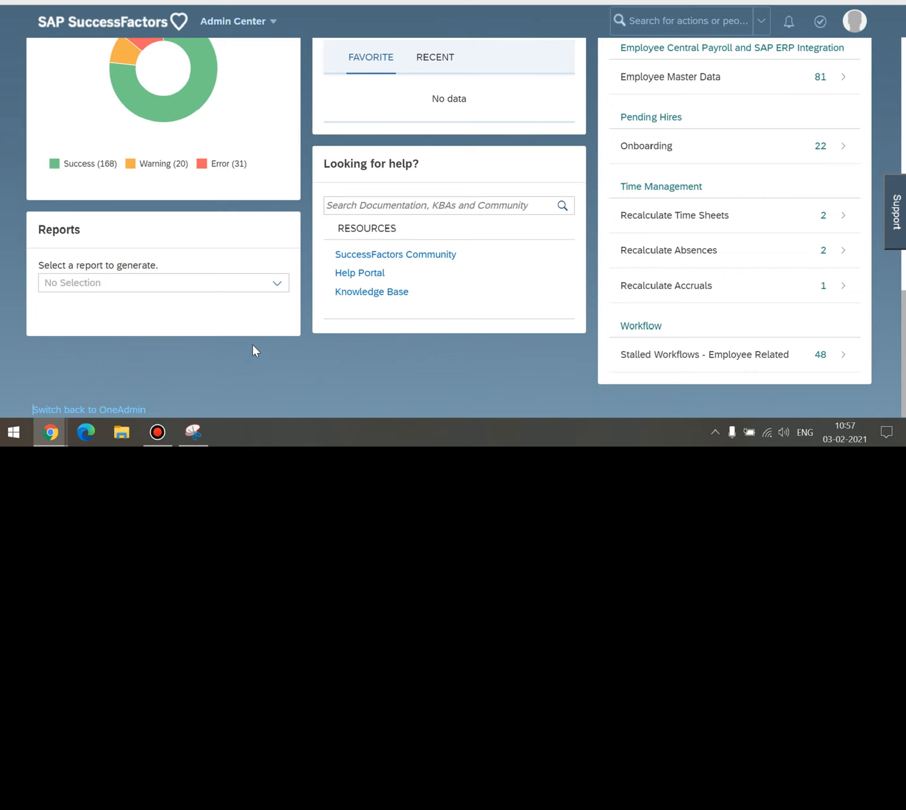
pyautogui.scroll(-4, 244, 344)
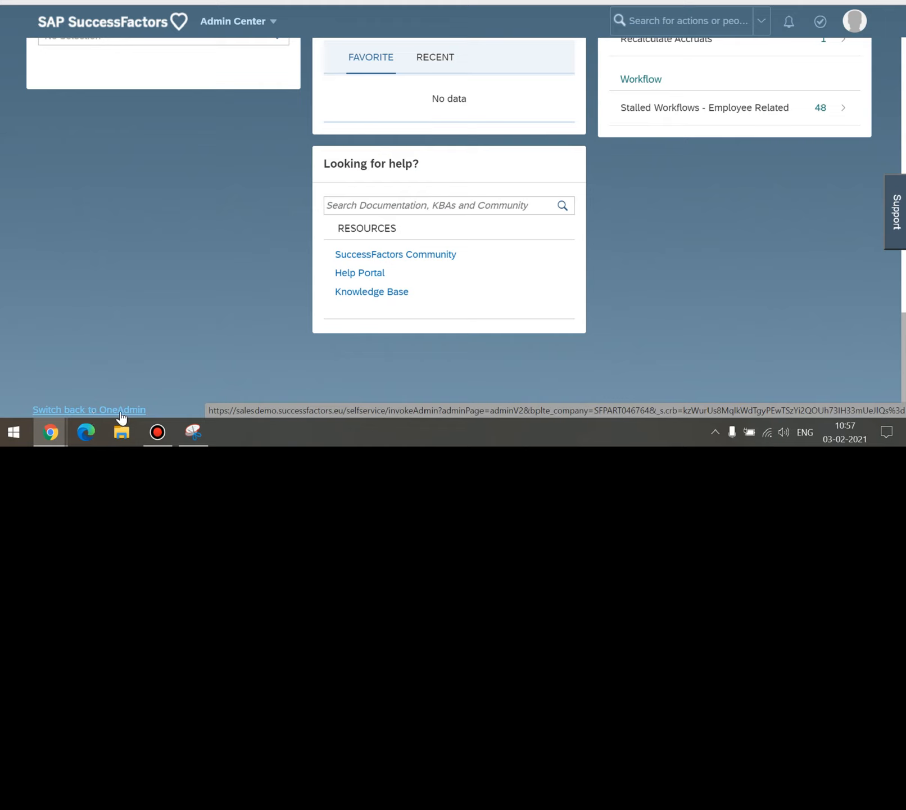
pyautogui.click(121, 416)
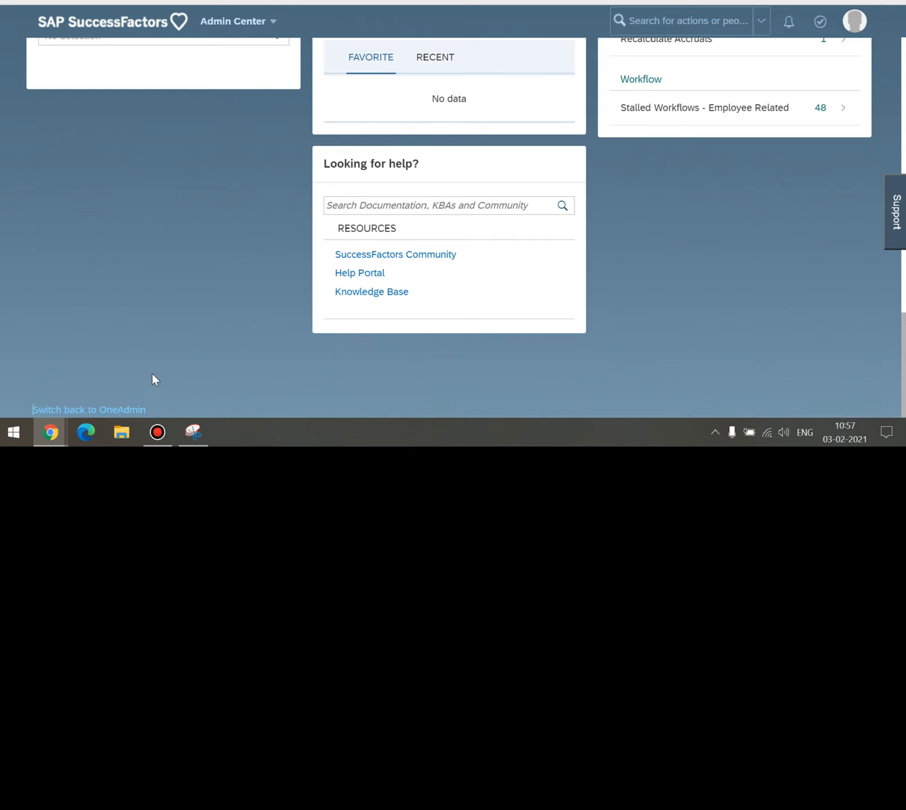
pyautogui.click(133, 415)
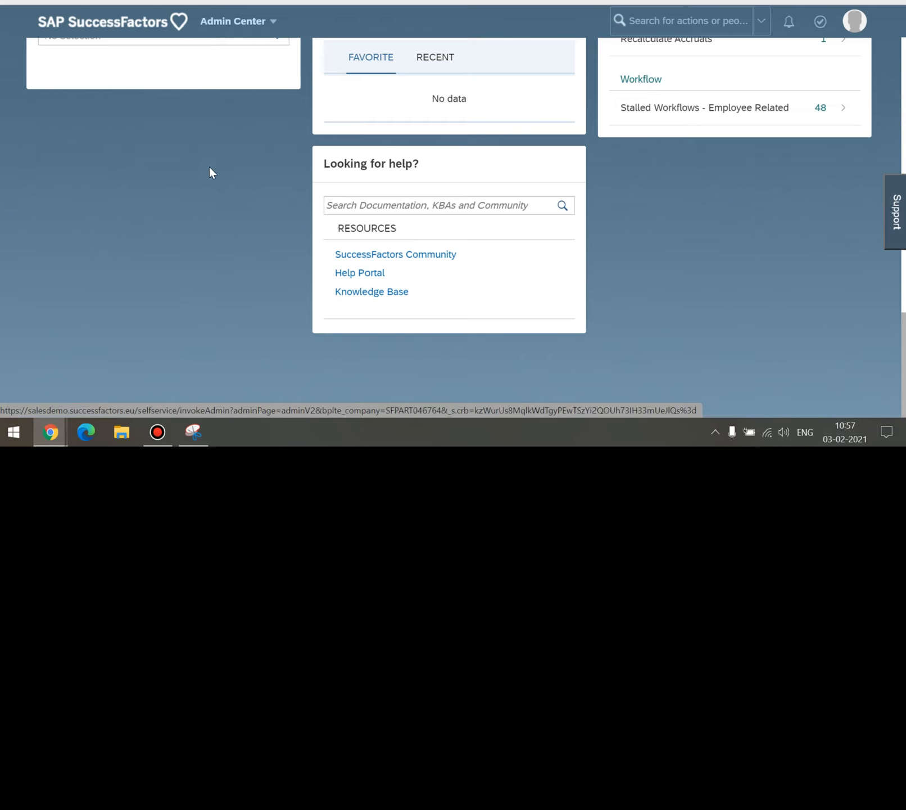
pyautogui.scroll(10, 212, 224)
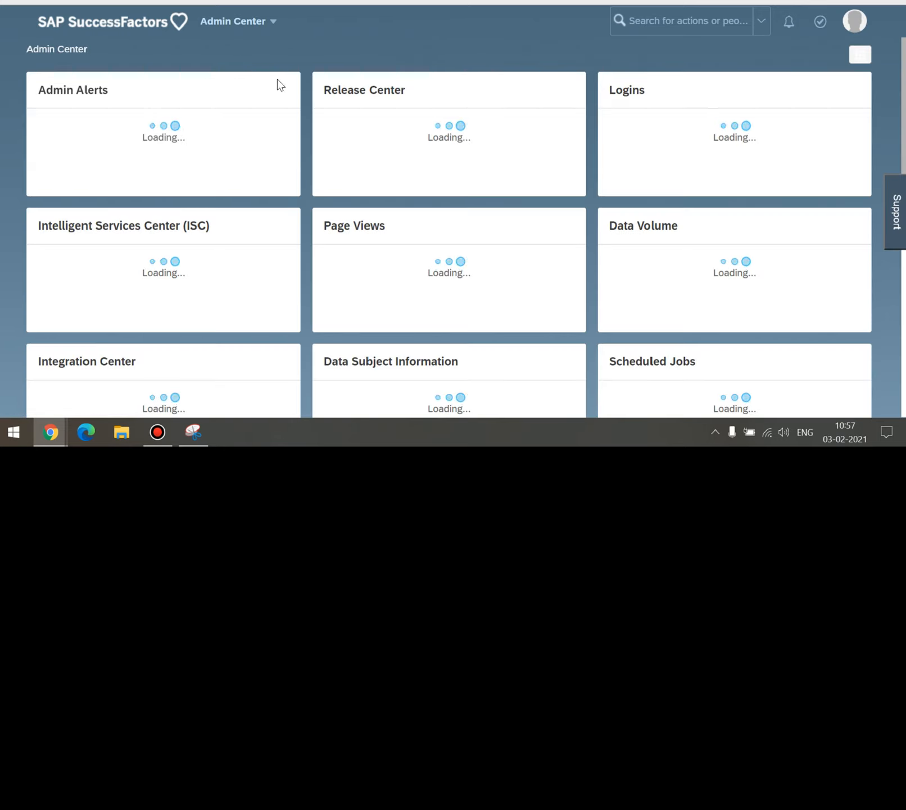
pyautogui.scroll(-10, 282, 140)
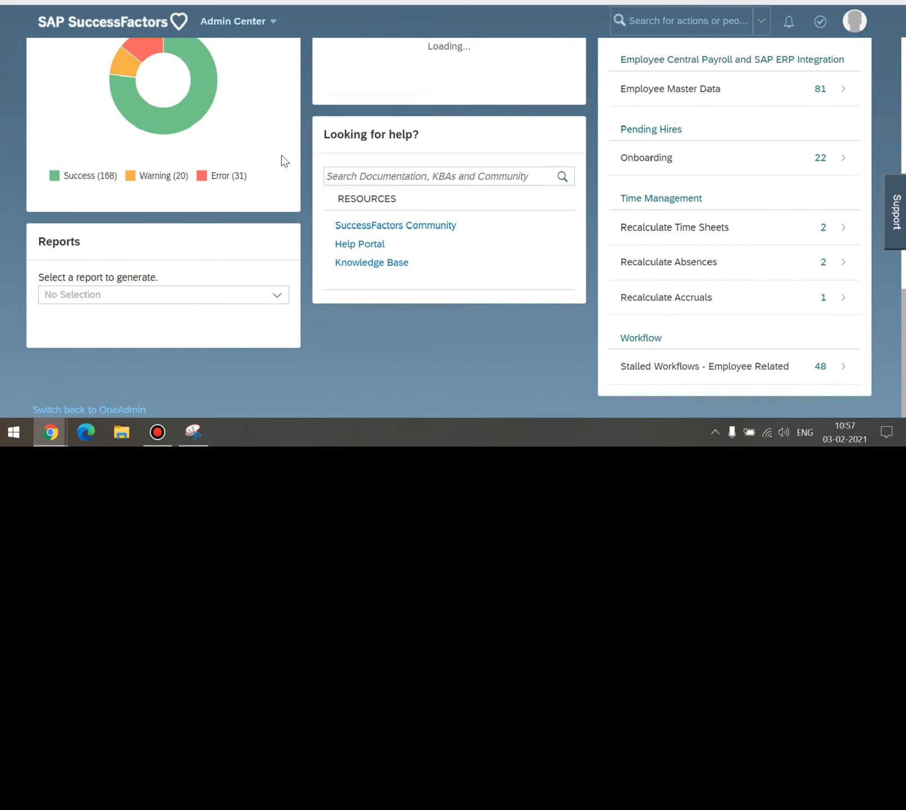
pyautogui.click(115, 411)
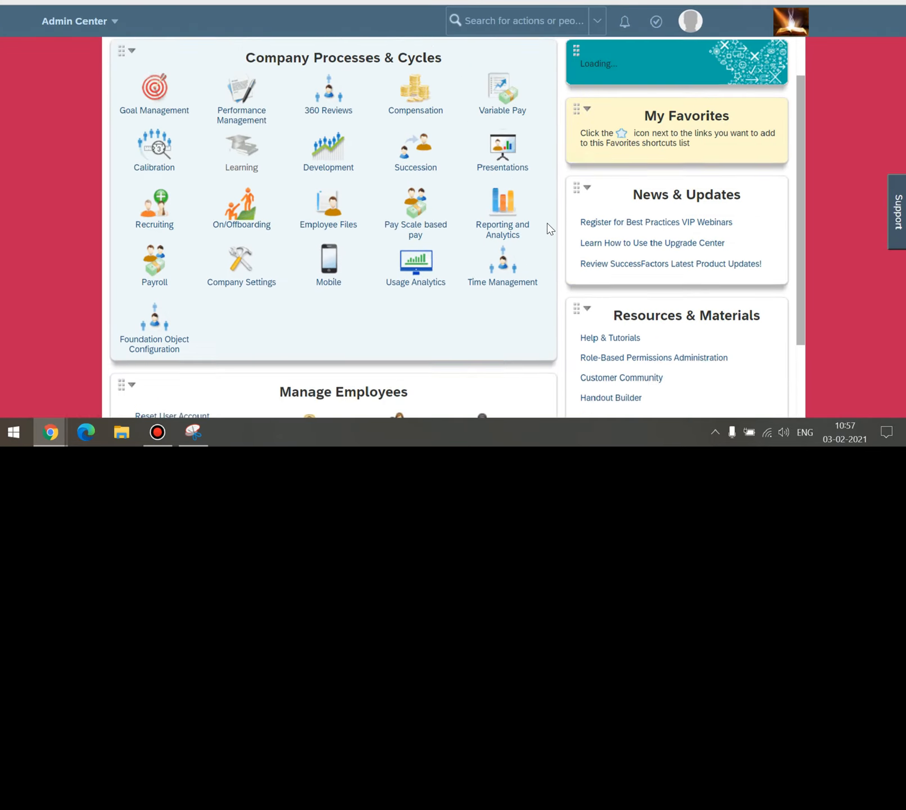
# Go home, search 'tile' in the action search and open Manage Dashboards.
pyautogui.click(792, 30)
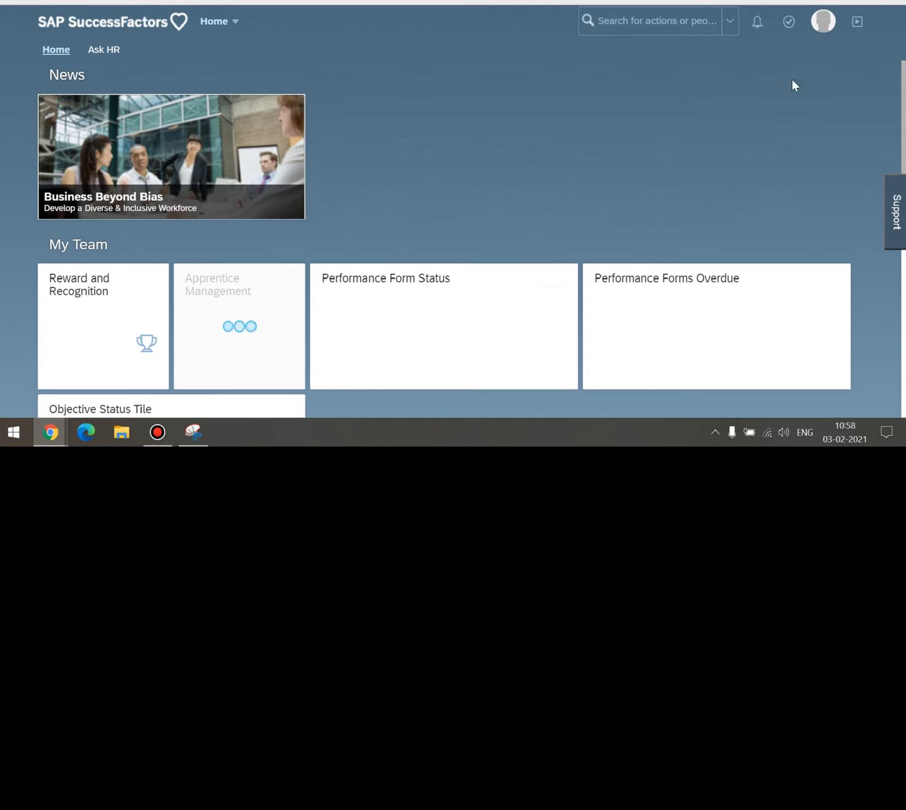
pyautogui.click(695, 22)
pyautogui.write('tile')
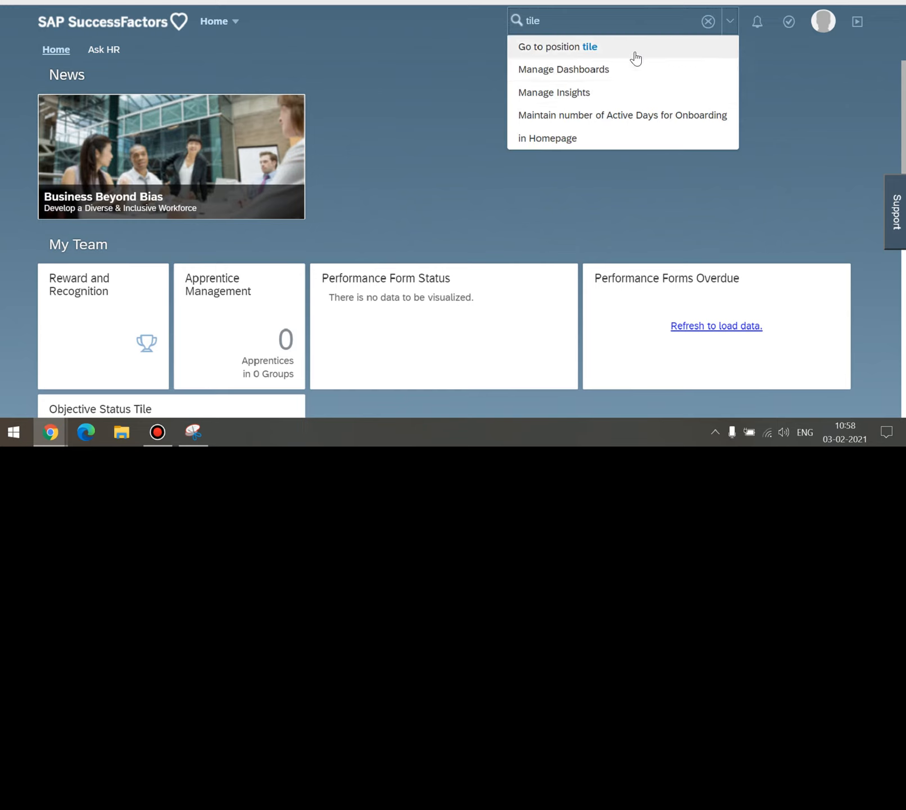
pyautogui.click(576, 69)
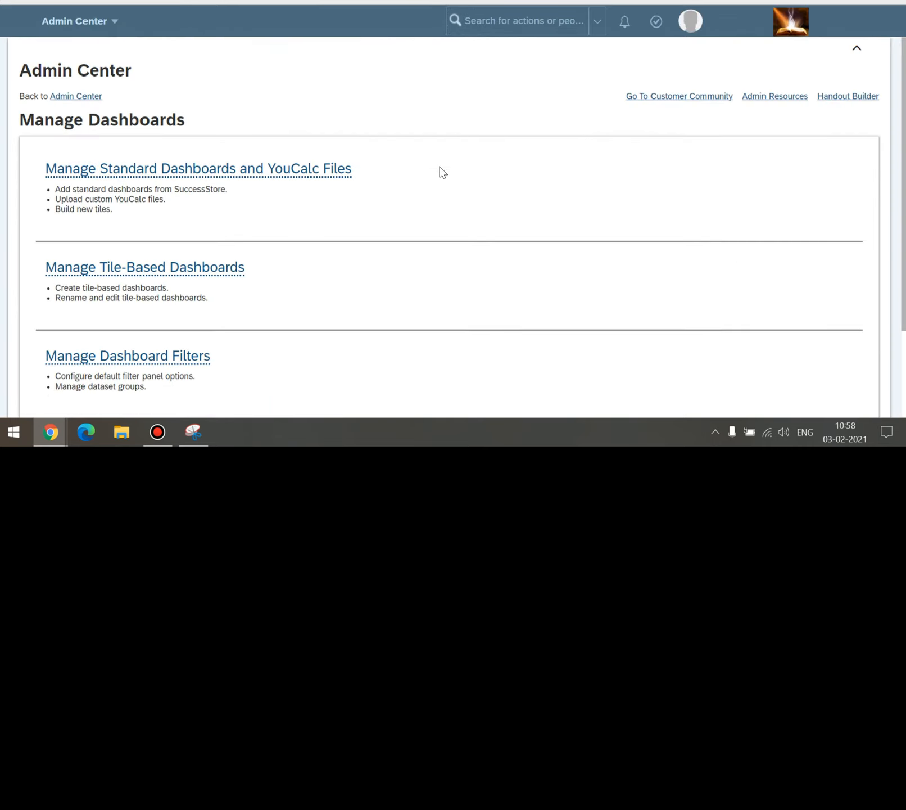
pyautogui.scroll(-2, 442, 171)
pyautogui.scroll(1, 442, 205)
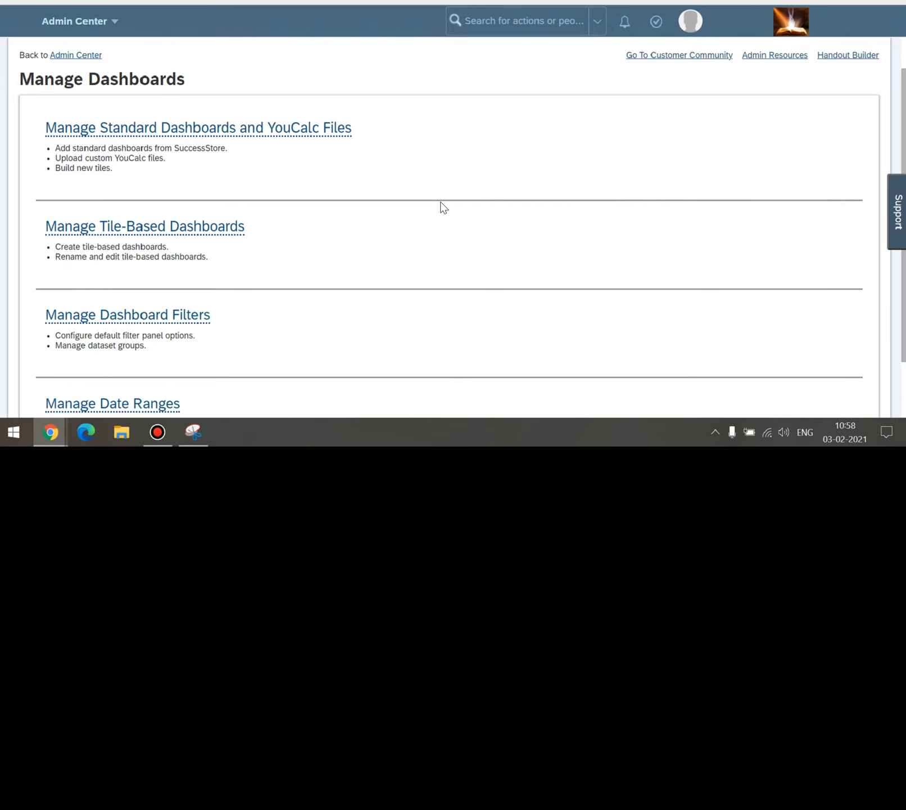
# Open Manage Tile-Based Dashboards and review the existing dashboards, such as Compensation Analytics and Happy Holi.
pyautogui.click(163, 227)
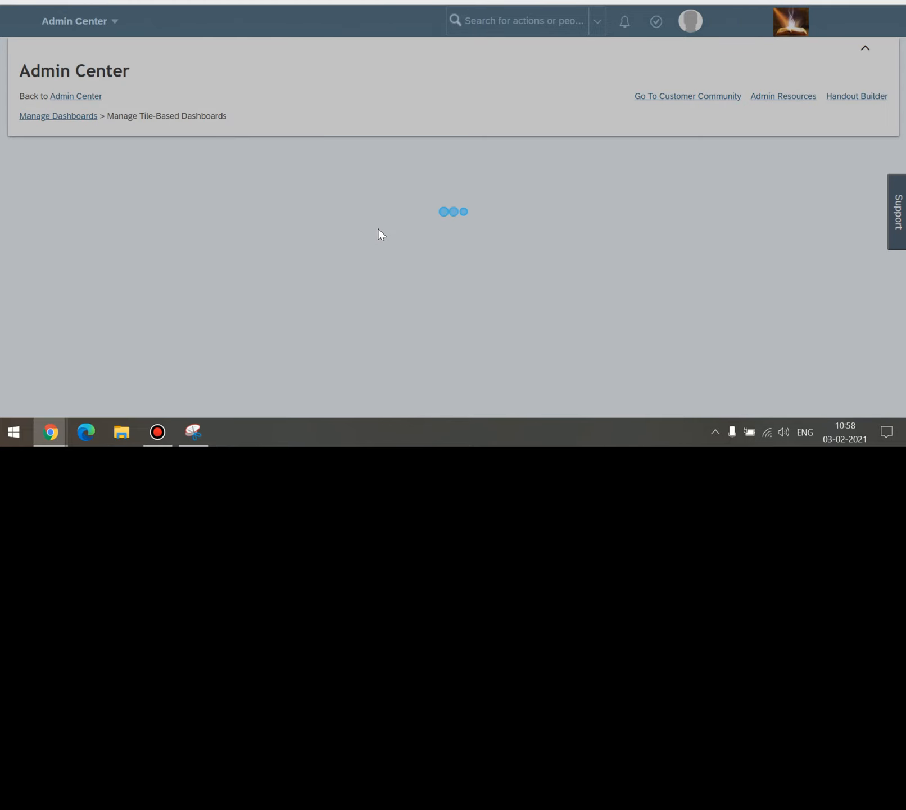
pyautogui.scroll(-2, 282, 214)
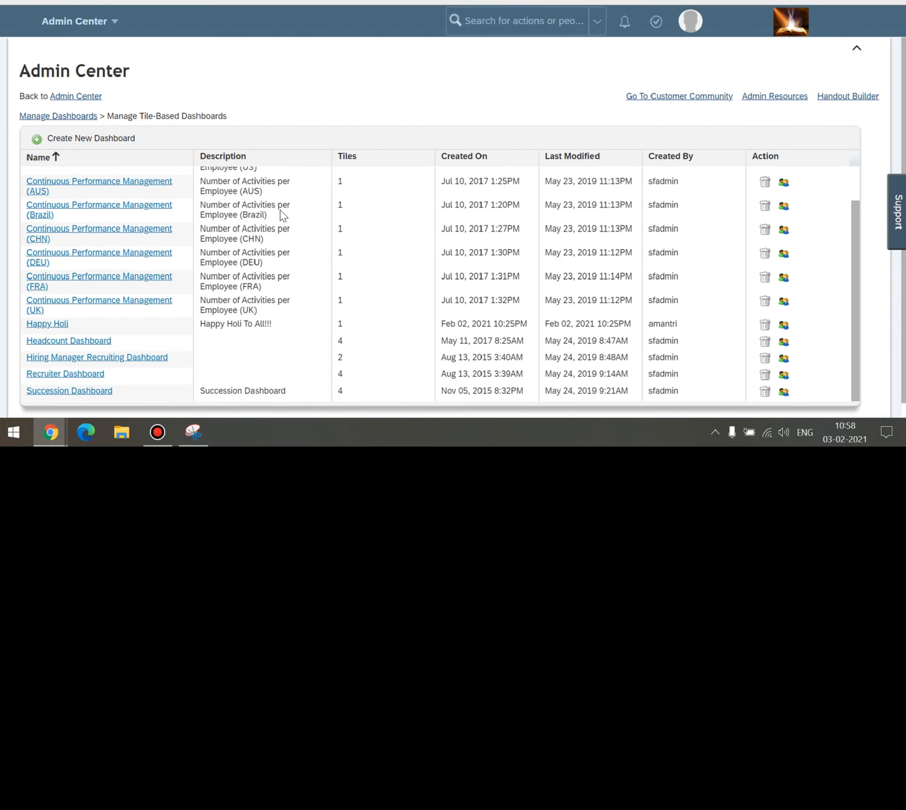
pyautogui.scroll(2, 289, 245)
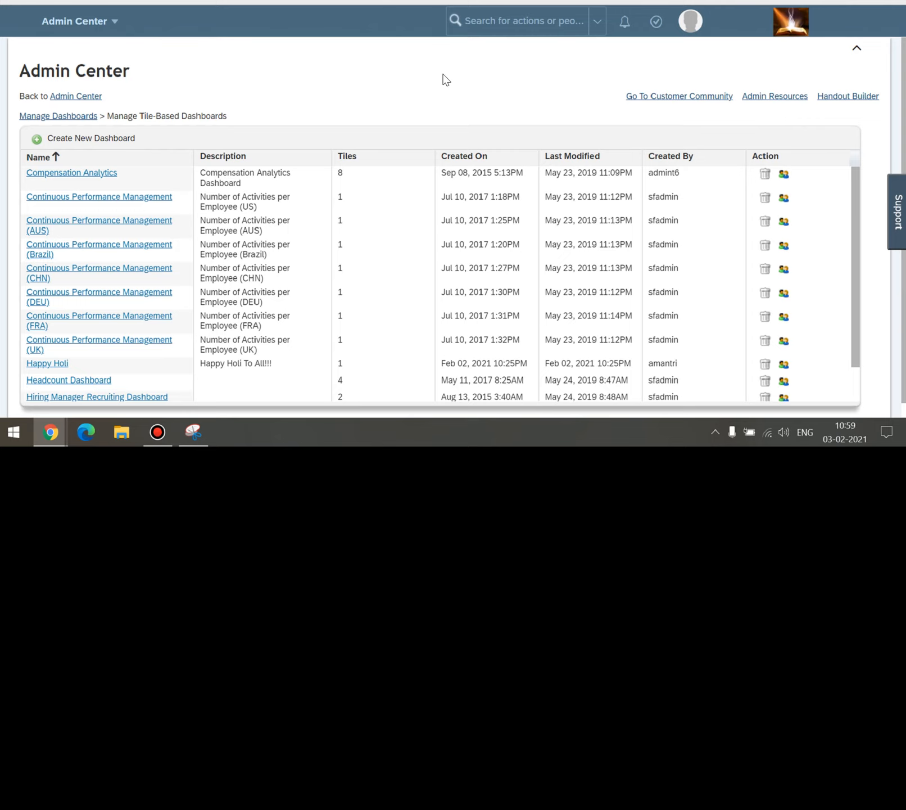
pyautogui.click(395, 85)
pyautogui.moveTo(17, 91); pyautogui.dragTo(67, 127)
pyautogui.click(369, 88)
pyautogui.click(523, 22)
# Log out of SuccessFactors and sign back in with the admin username and password.
pyautogui.click(699, 31)
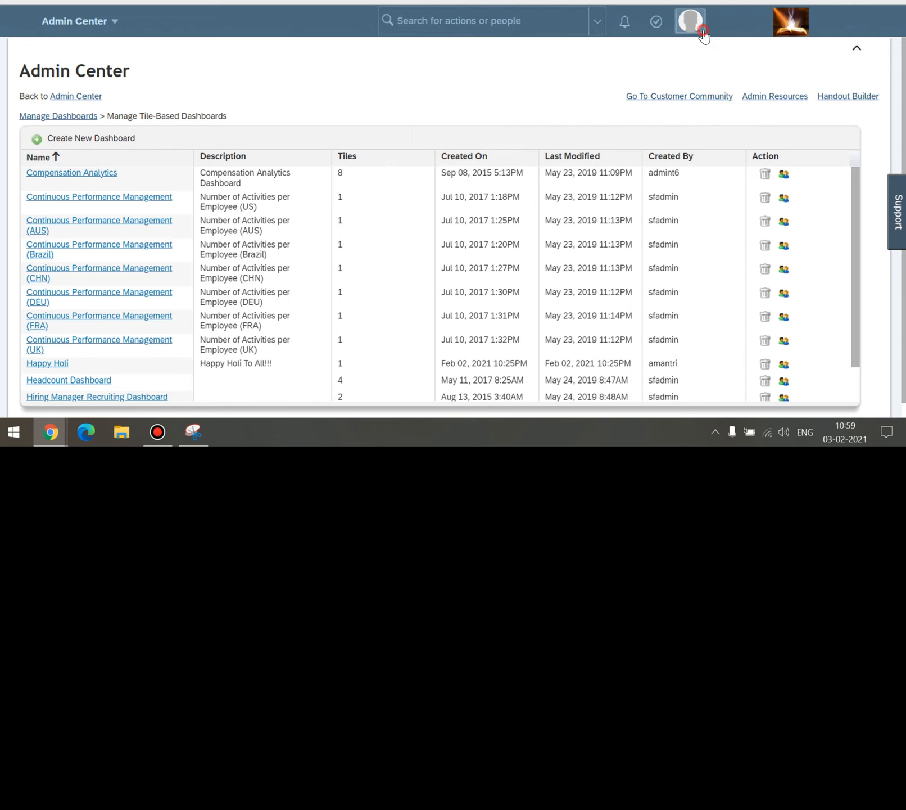
pyautogui.click(656, 186)
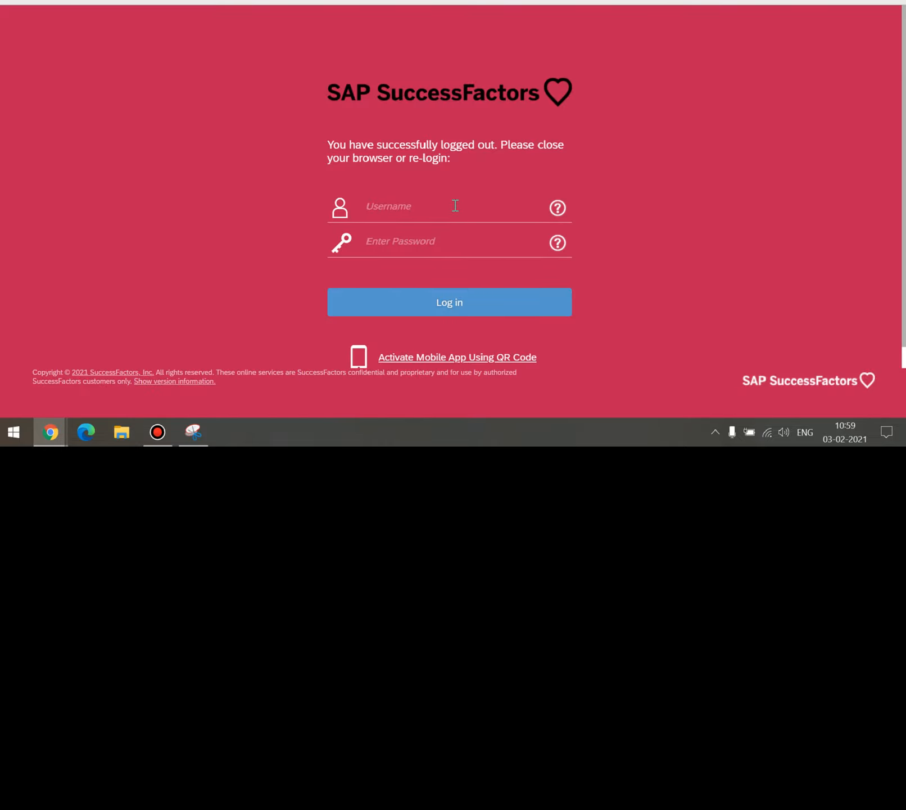
pyautogui.click(455, 206)
pyautogui.write('sfadmin')
pyautogui.press('Tab')
pyautogui.write('********')
pyautogui.press('Return')
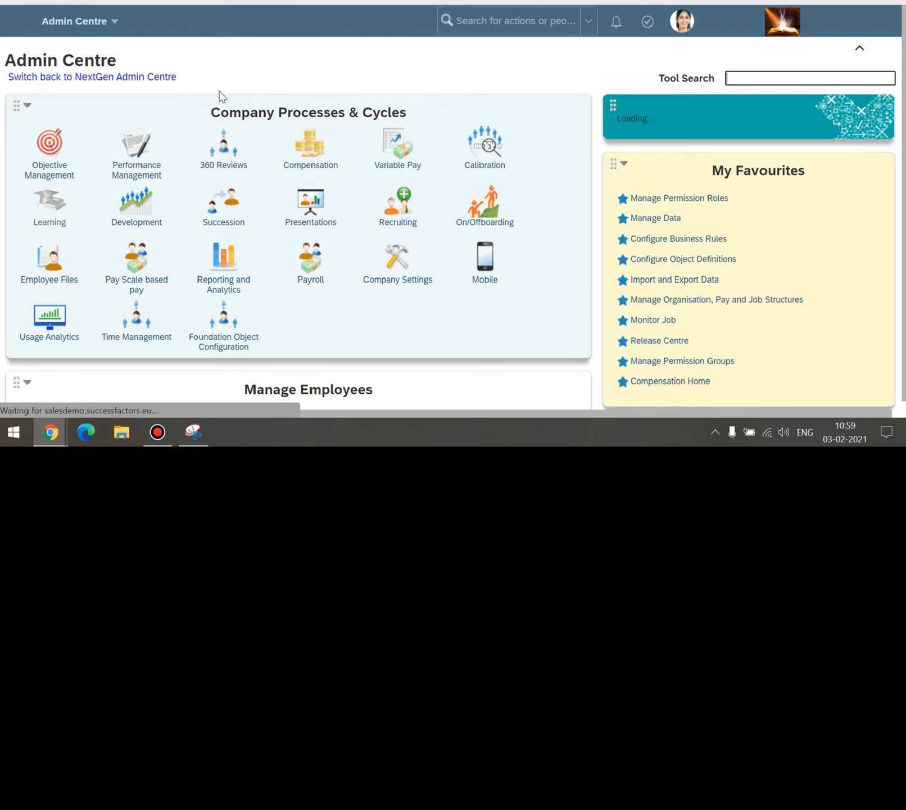
# Search the admin actions for 'manage homepage'.
pyautogui.click(556, 21)
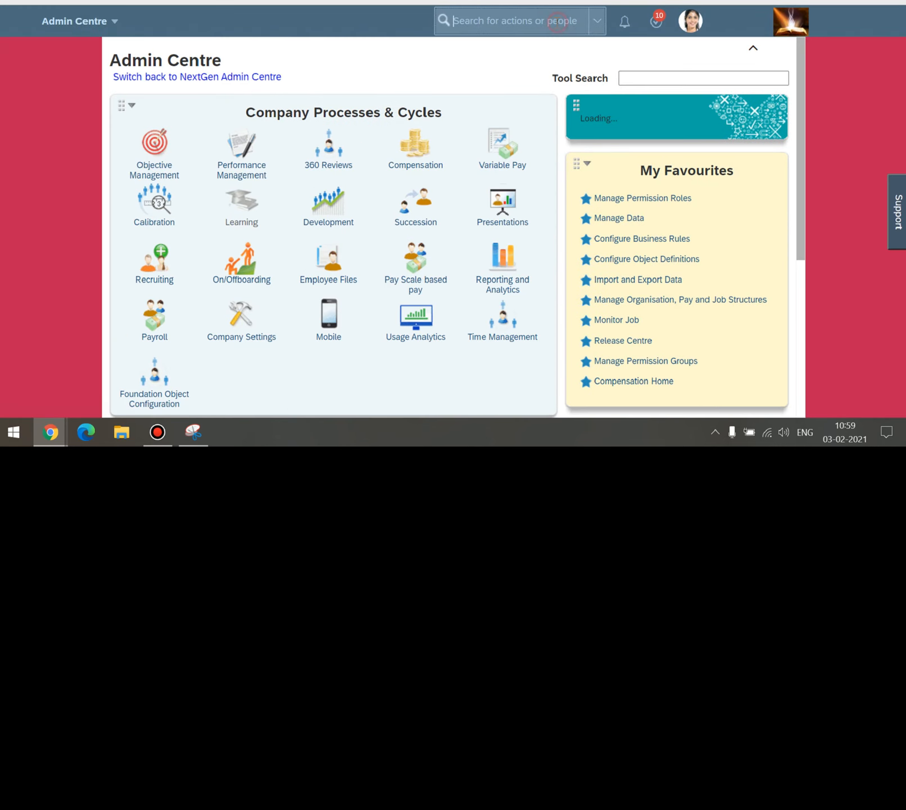
pyautogui.write('manage ho')
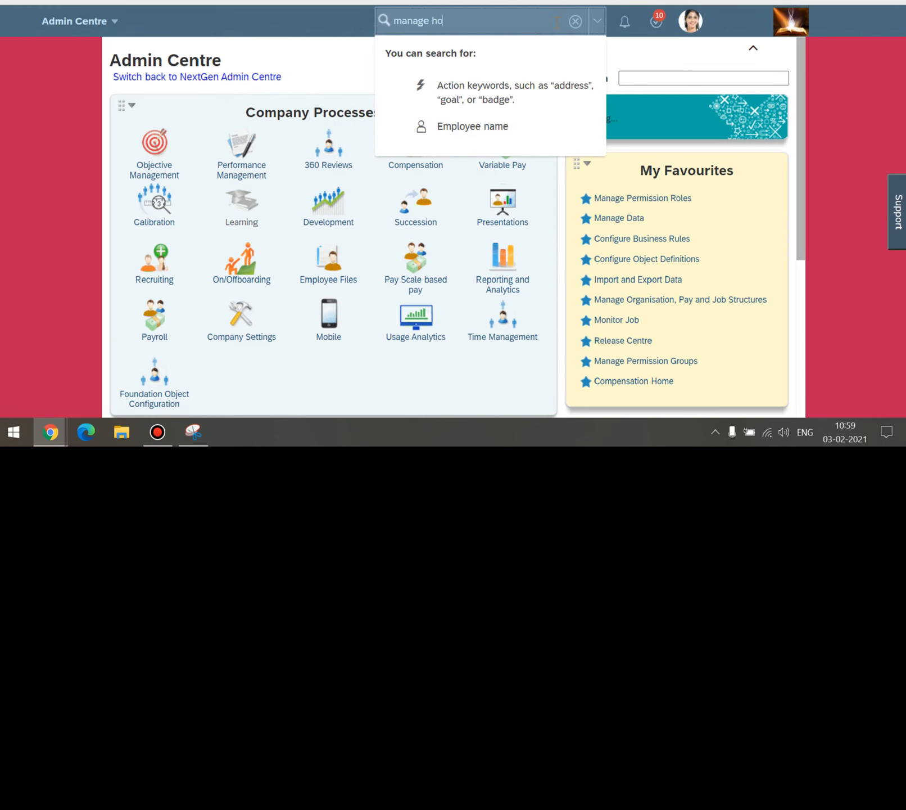
pyautogui.write('mepage')
pyautogui.press('Return')
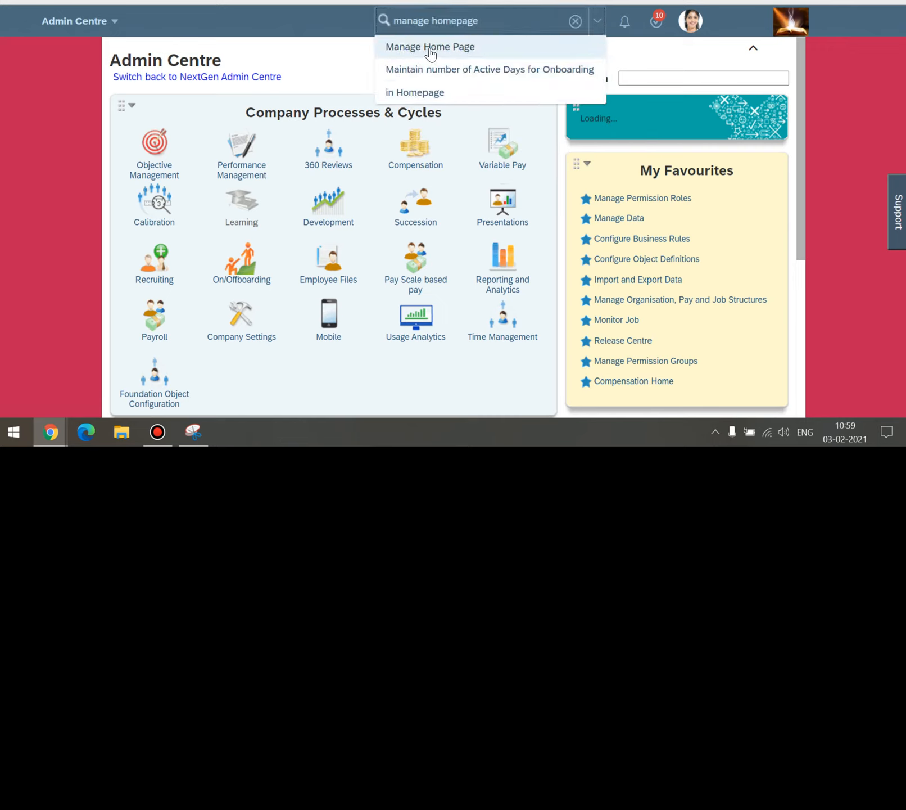
# Choose the Manage Home Page suggestion to open the home page tile list.
pyautogui.click(429, 50)
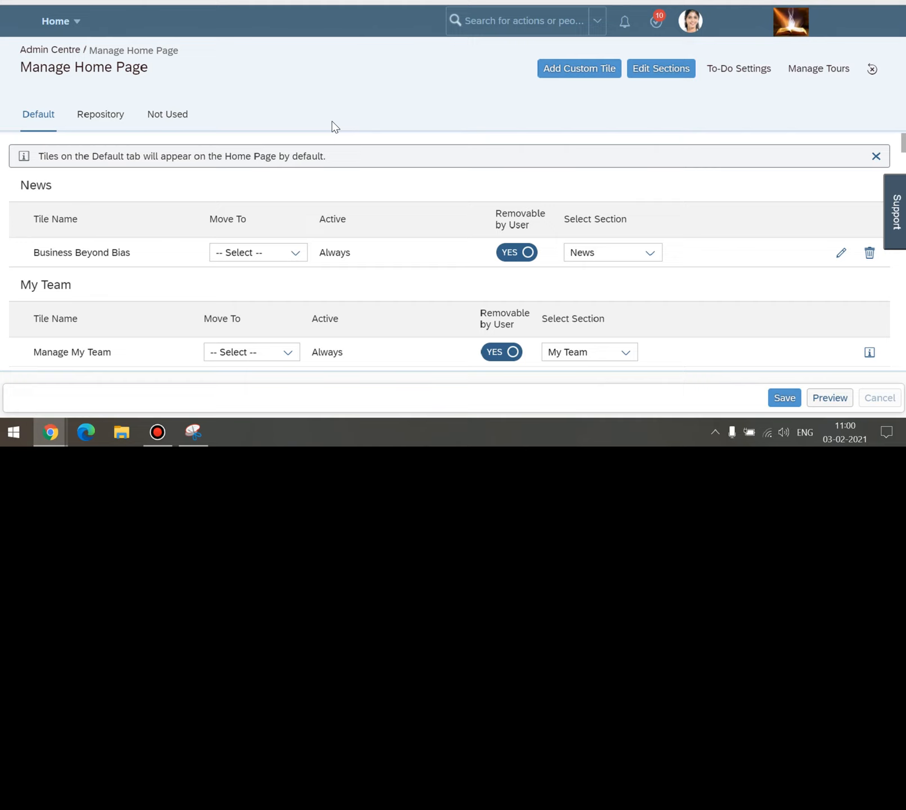
# Start a new custom tile from Manage Home Page using Add Custom Tile.
pyautogui.click(342, 104)
pyautogui.scroll(-4, 903, 146)
pyautogui.scroll(4, 902, 141)
pyautogui.click(440, 107)
pyautogui.click(435, 104)
pyautogui.moveTo(21, 67); pyautogui.dragTo(122, 67)
pyautogui.click(399, 87)
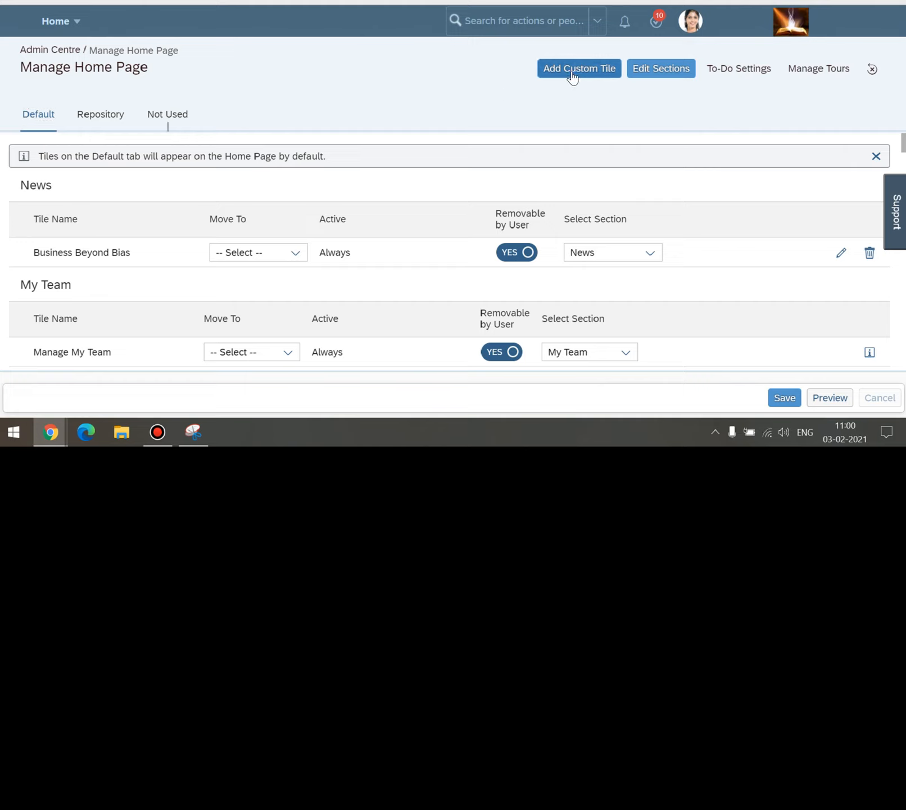
pyautogui.click(572, 77)
pyautogui.click(564, 76)
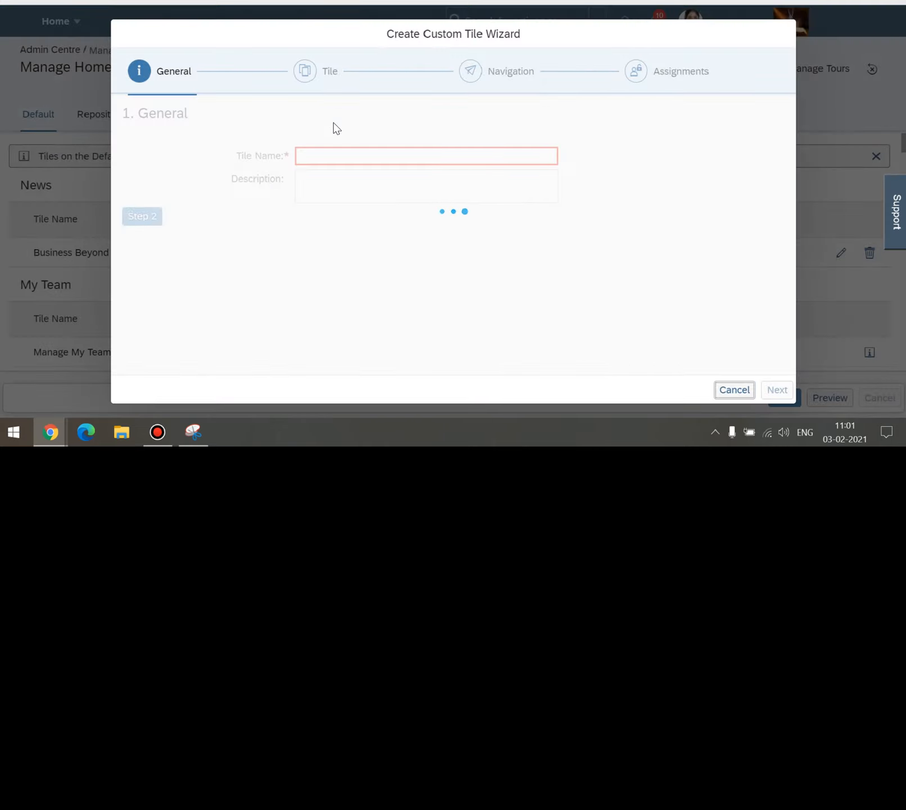
# Name the tile 'Training Session Tile' with description 'Welcome to my Training session'.
pyautogui.click(348, 154)
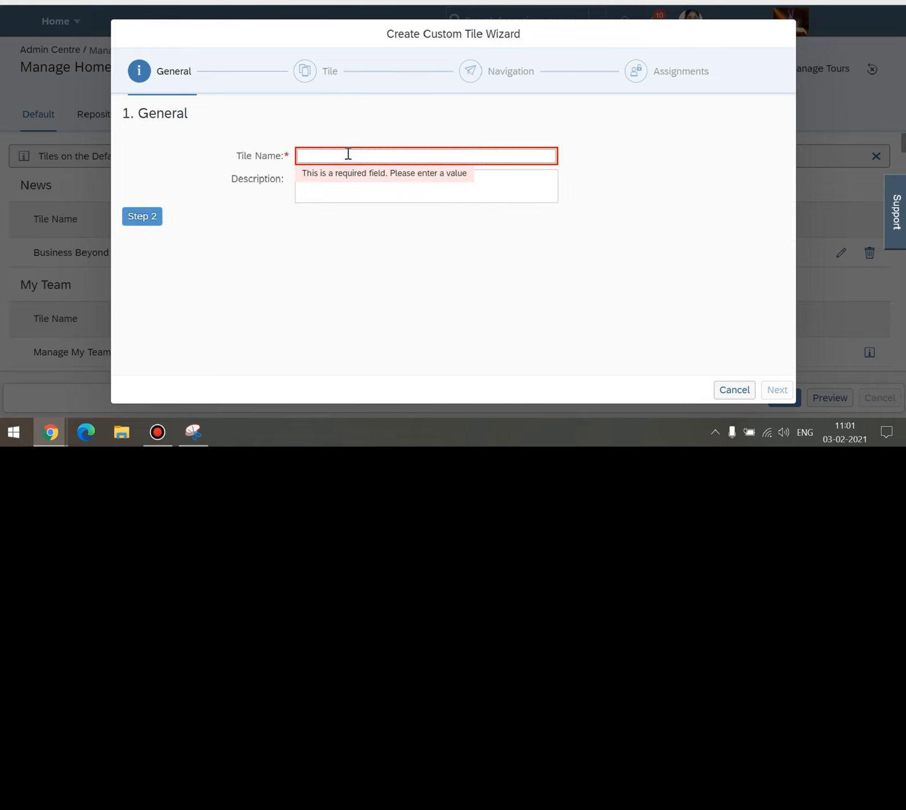
pyautogui.write('Tr')
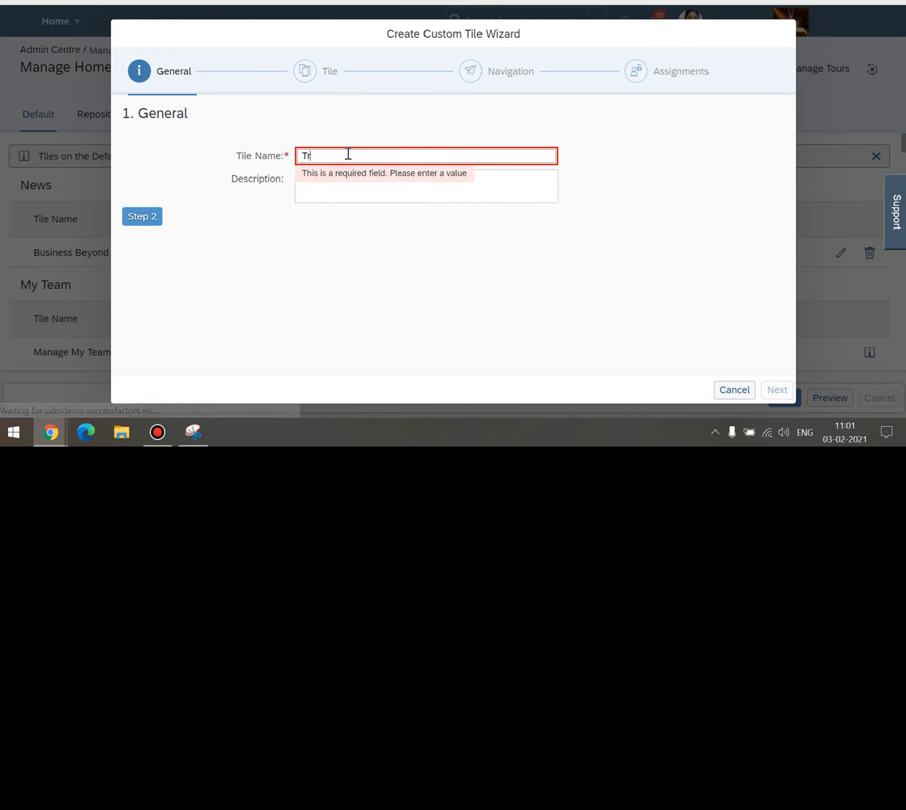
pyautogui.write('aniong')
pyautogui.press('BackSpace')
pyautogui.press('BackSpace')
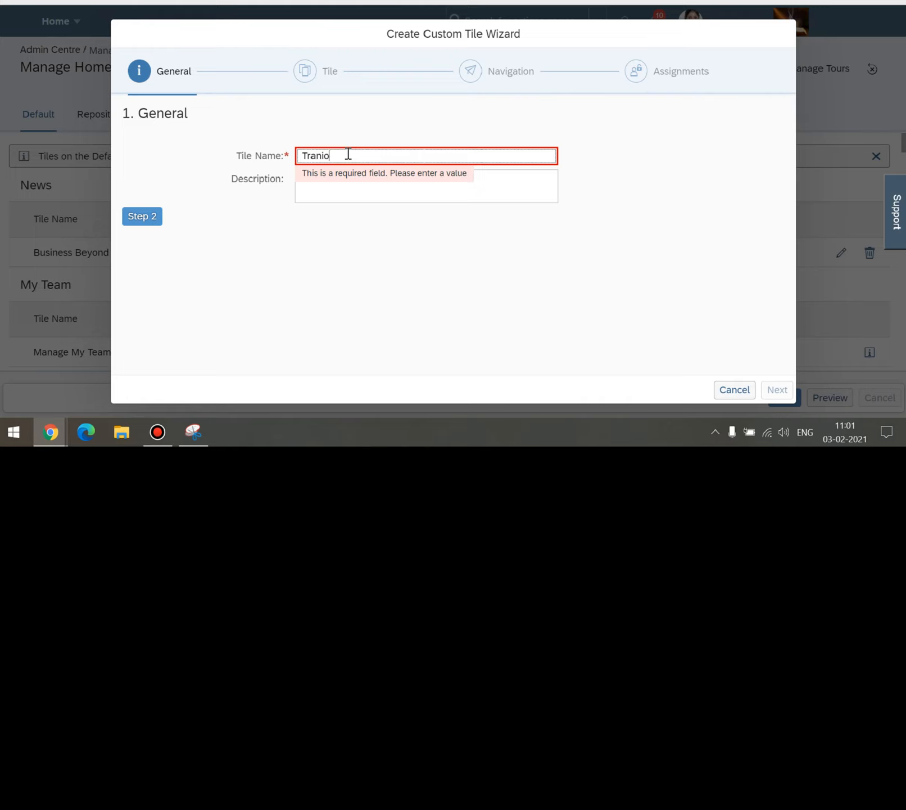
pyautogui.write('ng')
pyautogui.press('BackSpace')
pyautogui.press('BackSpace')
pyautogui.press('BackSpace')
pyautogui.write('ng')
pyautogui.press('Right')
pyautogui.press('Right')
pyautogui.press('Right')
pyautogui.press('Right')
pyautogui.press('Left')
pyautogui.write('i')
pyautogui.press('End')
pyautogui.write('Session Tile')
pyautogui.click(344, 184)
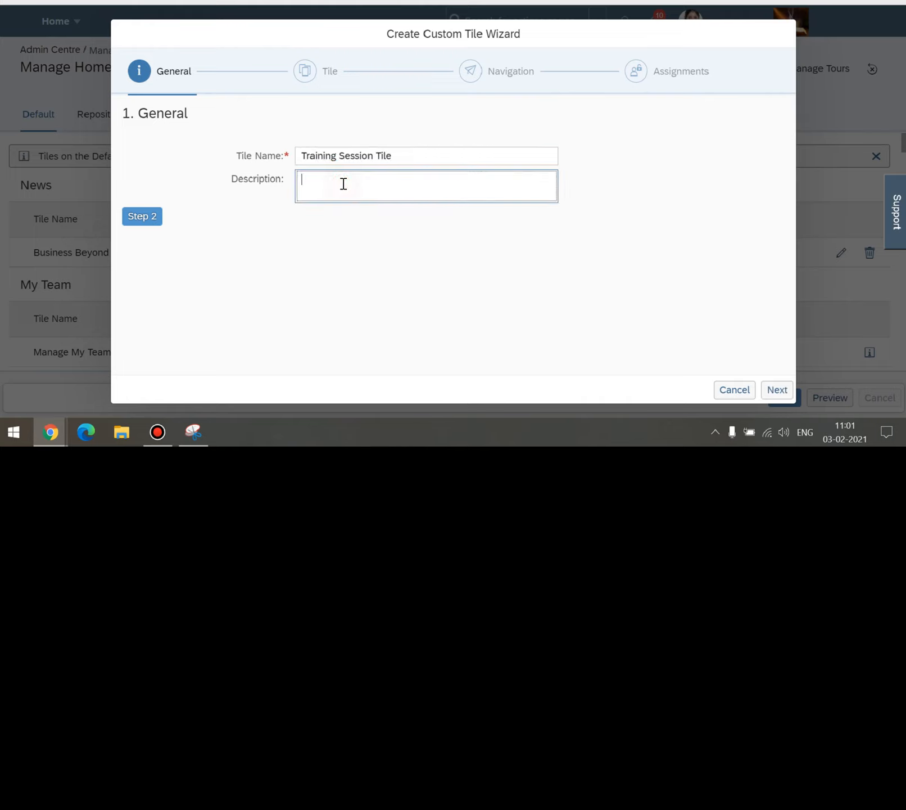
pyautogui.write('Welcome to my Training session.')
# On the Tile step, keep the Static tile type and enter the title 'SF Training Session'.
pyautogui.click(777, 390)
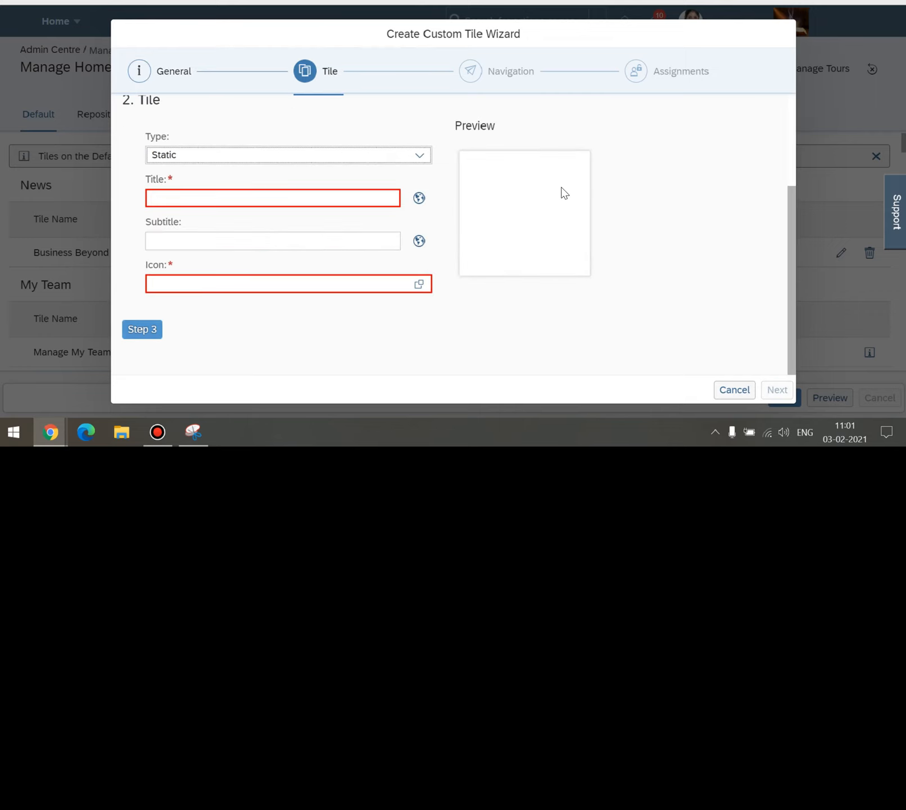
pyautogui.click(419, 166)
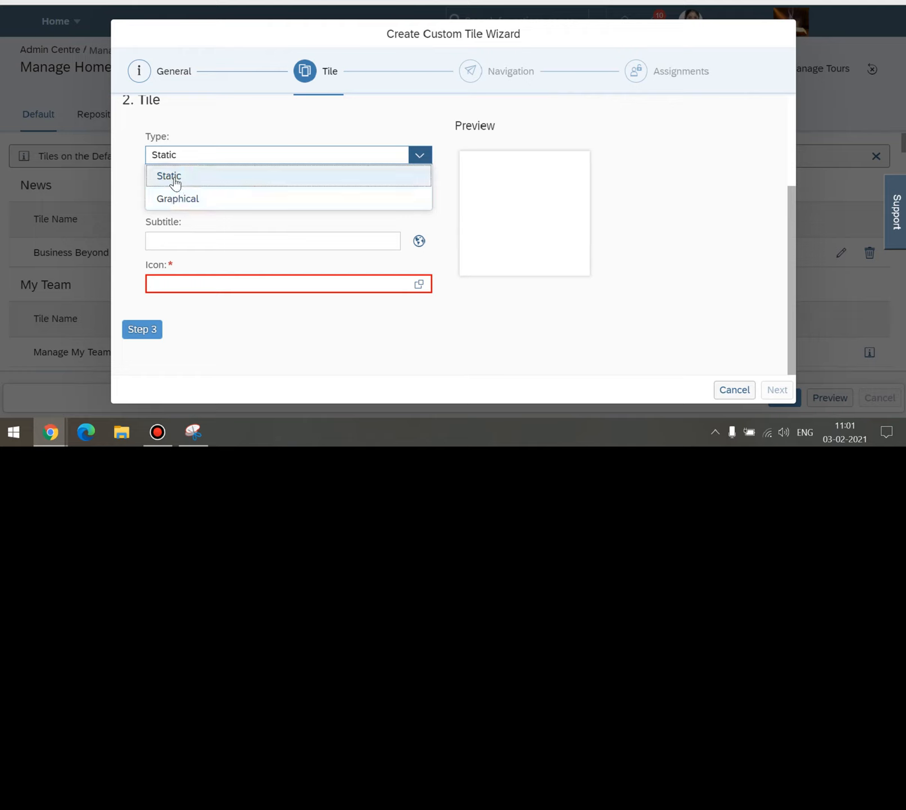
pyautogui.click(298, 335)
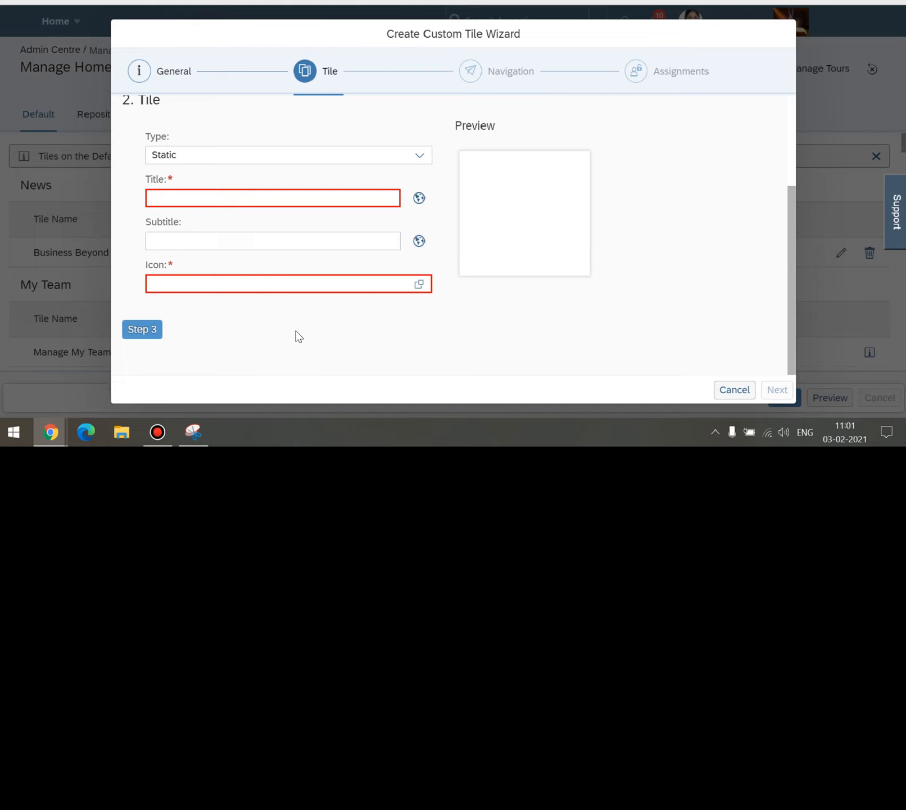
pyautogui.click(244, 196)
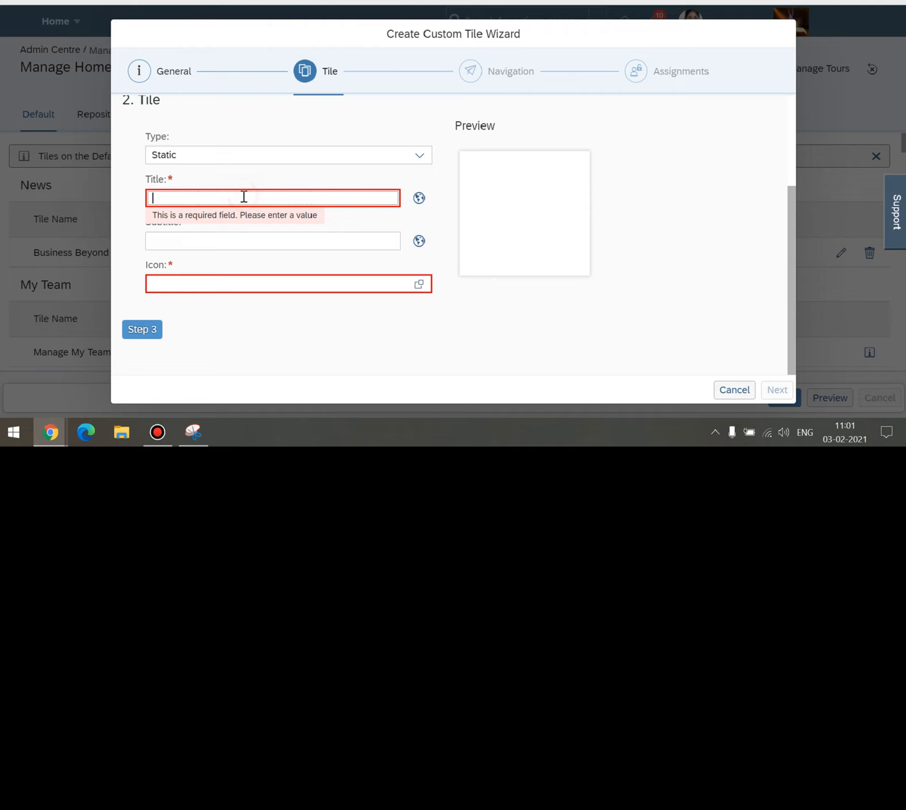
pyautogui.write('SF Training Session -')
pyautogui.click(294, 362)
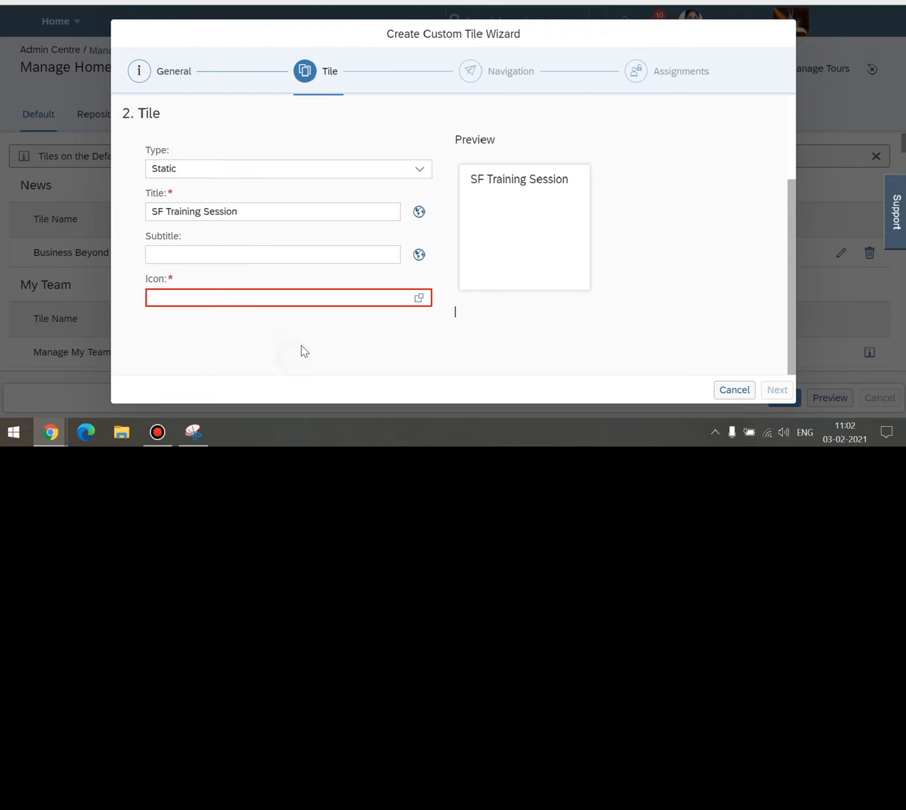
# Copy the title into the Subtitle so it also reads 'SF Training Session'.
pyautogui.click(279, 259)
pyautogui.click(278, 213)
pyautogui.hotkey('ctrl', 'a')
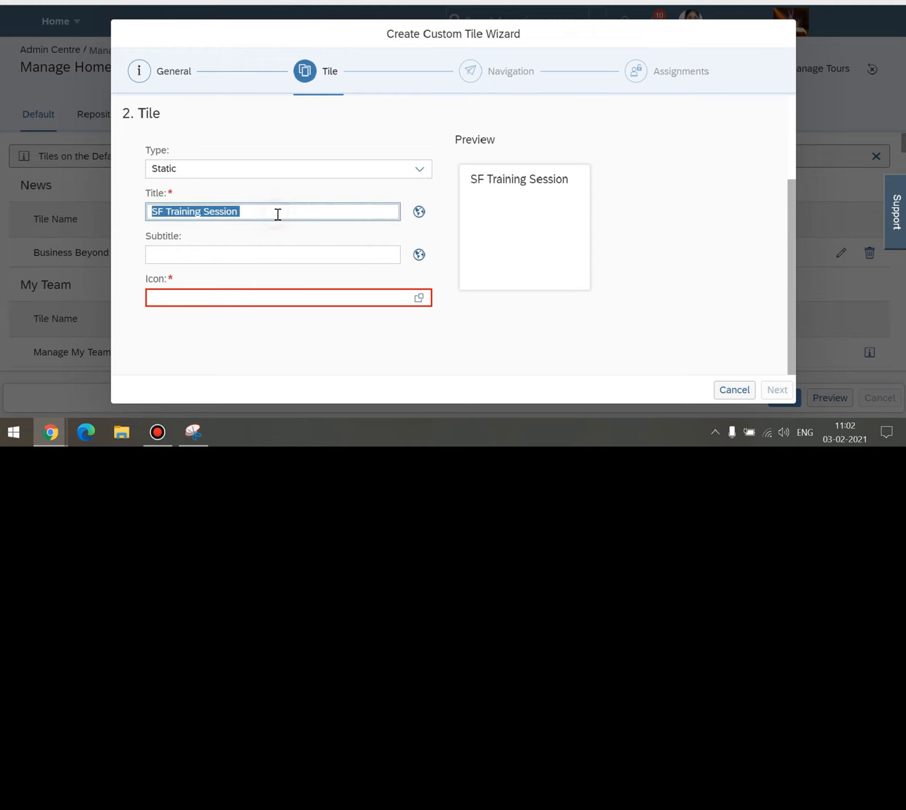
pyautogui.hotkey('ctrl', 'c')
pyautogui.click(247, 253)
pyautogui.hotkey('ctrl', 'v')
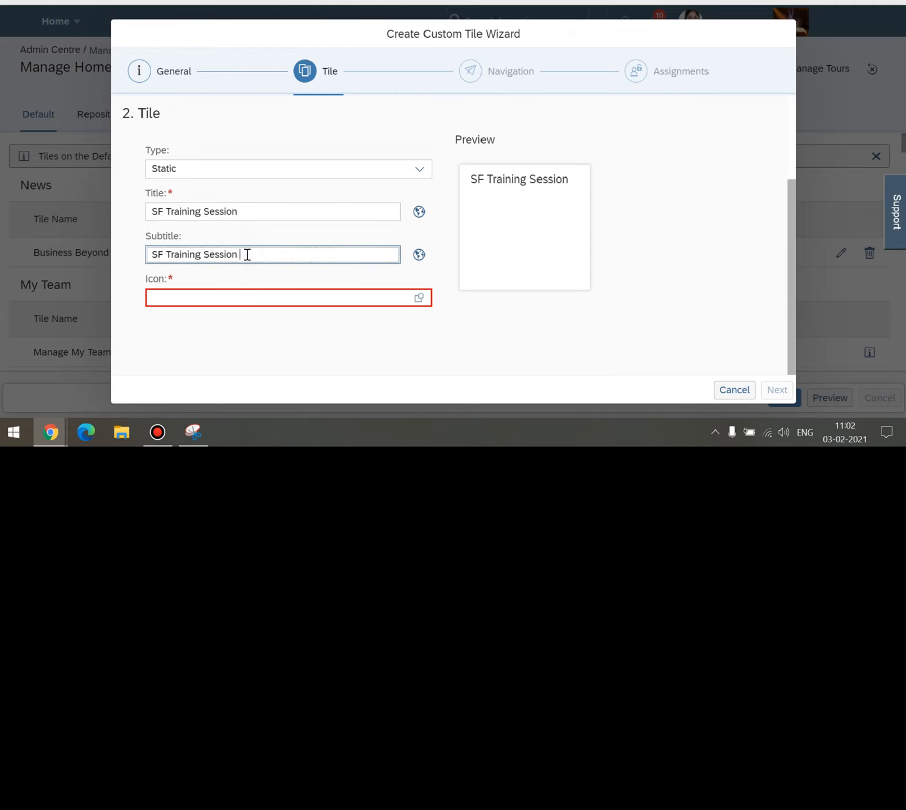
pyautogui.click(230, 341)
pyautogui.click(419, 298)
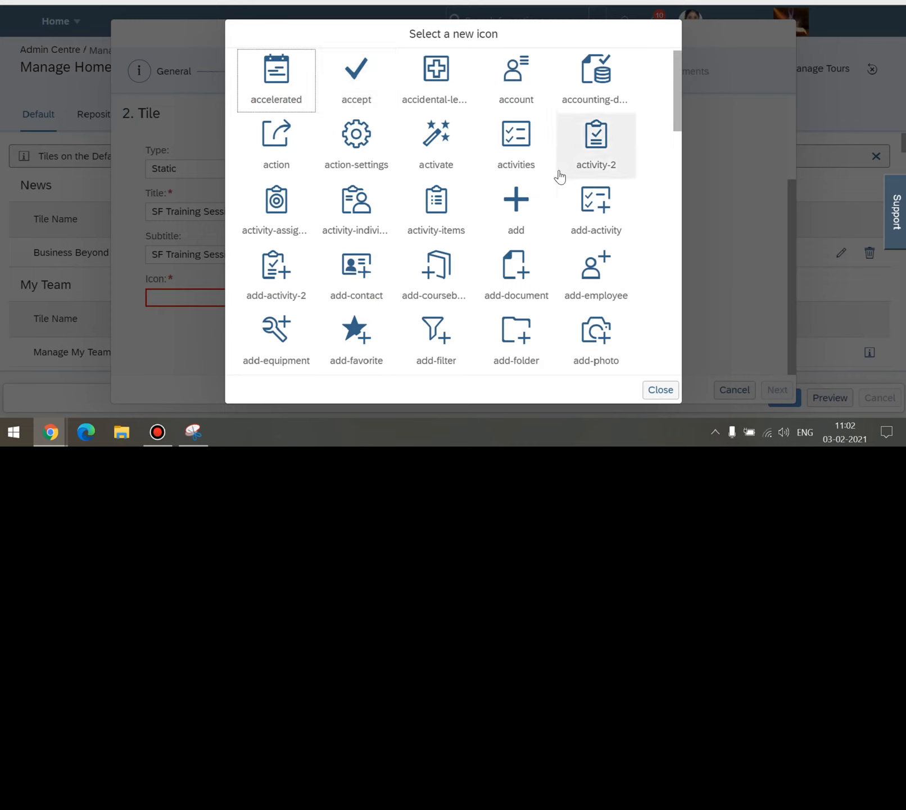
# Pick the learning-assistant icon (sap-icon://learning-assistant) from the icon list.
pyautogui.scroll(-3, 561, 176)
pyautogui.scroll(-1, 562, 180)
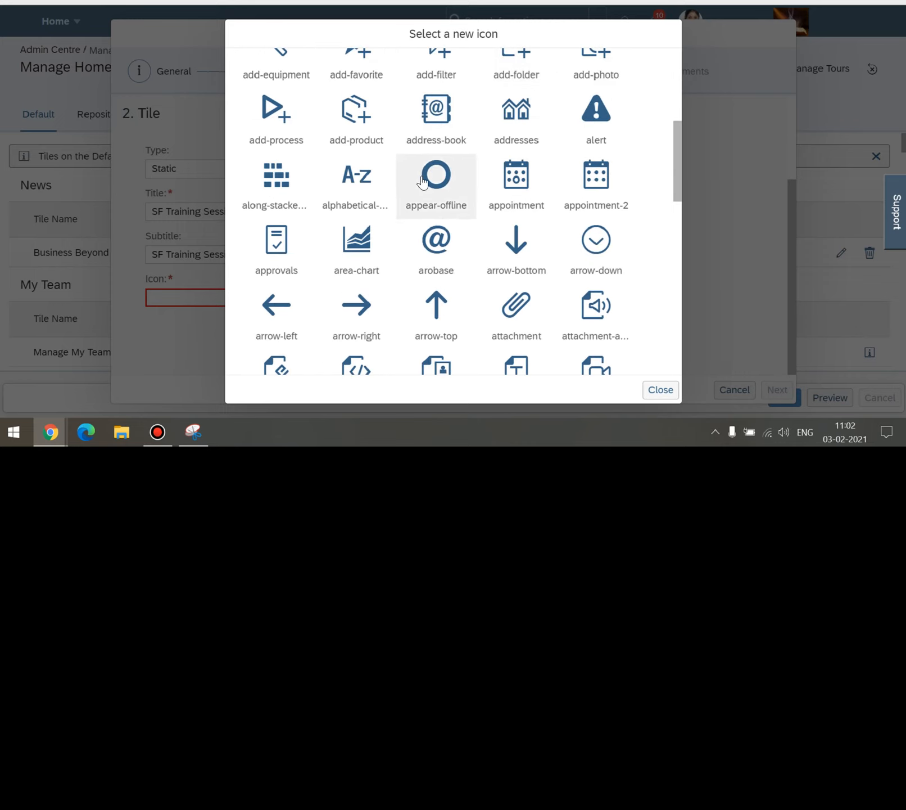
pyautogui.scroll(-2, 428, 179)
pyautogui.scroll(-5, 423, 185)
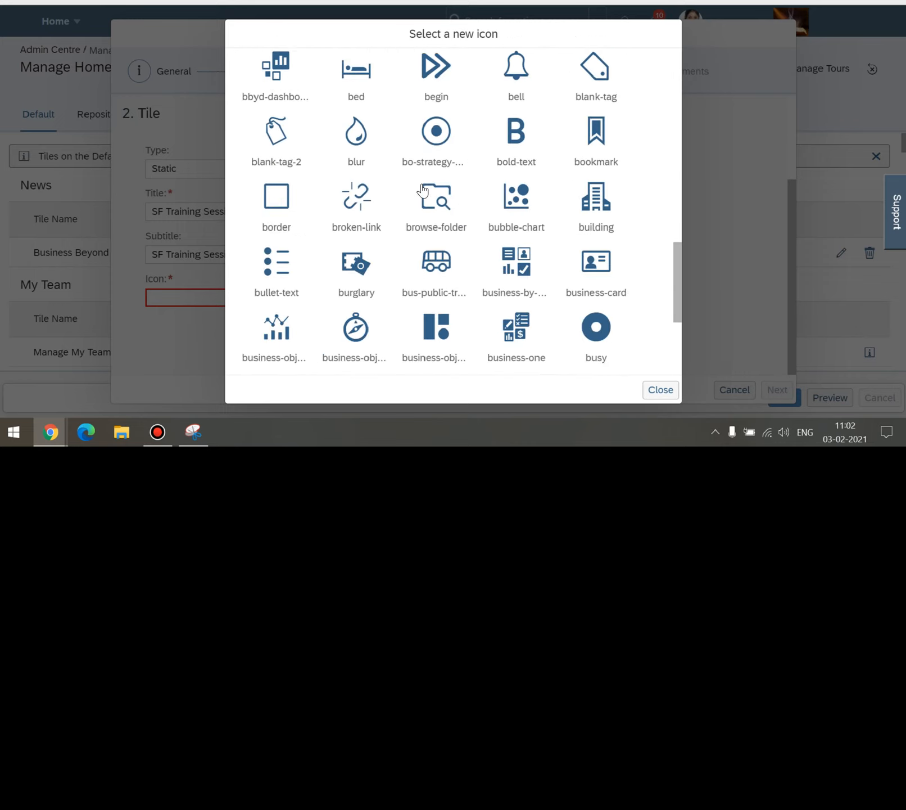
pyautogui.scroll(-1, 423, 190)
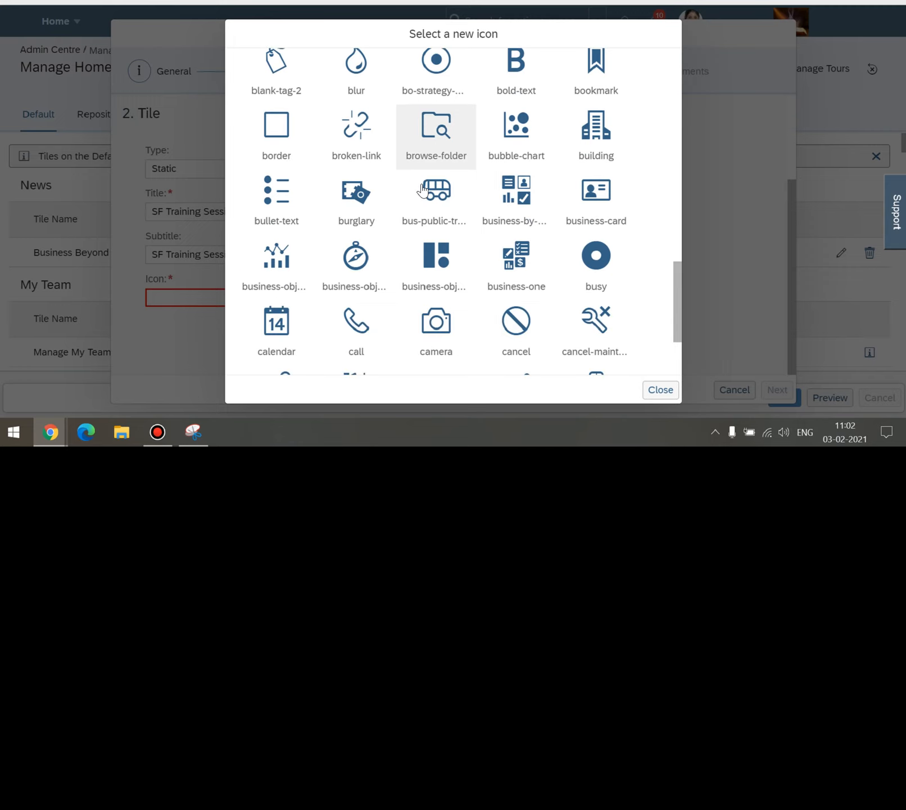
pyautogui.scroll(-2, 423, 190)
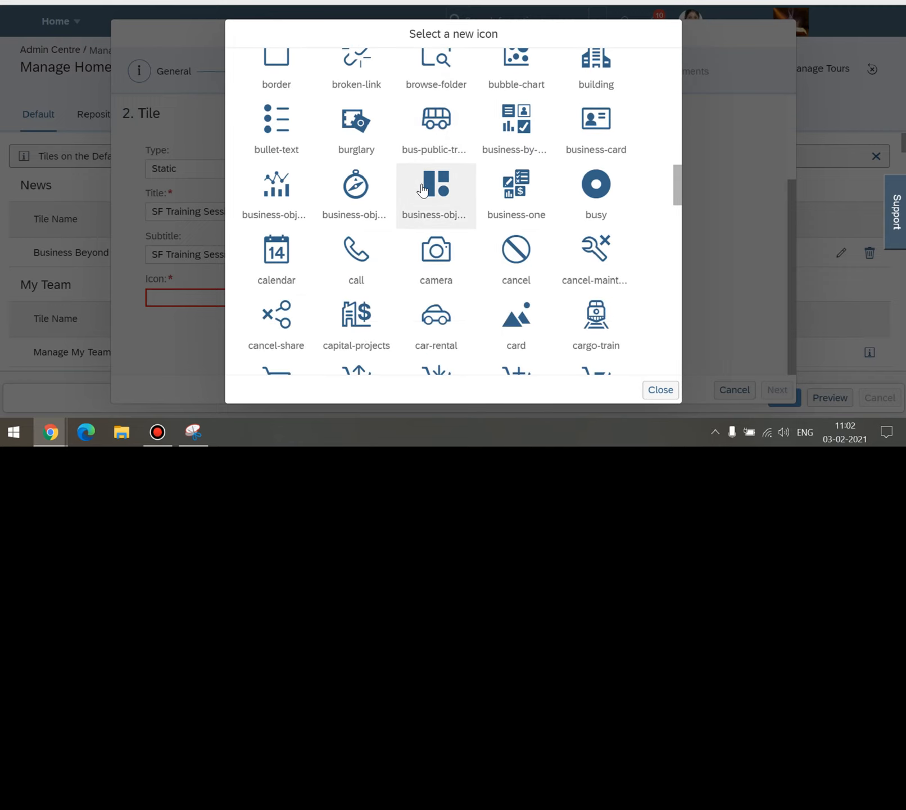
pyautogui.scroll(-8, 423, 190)
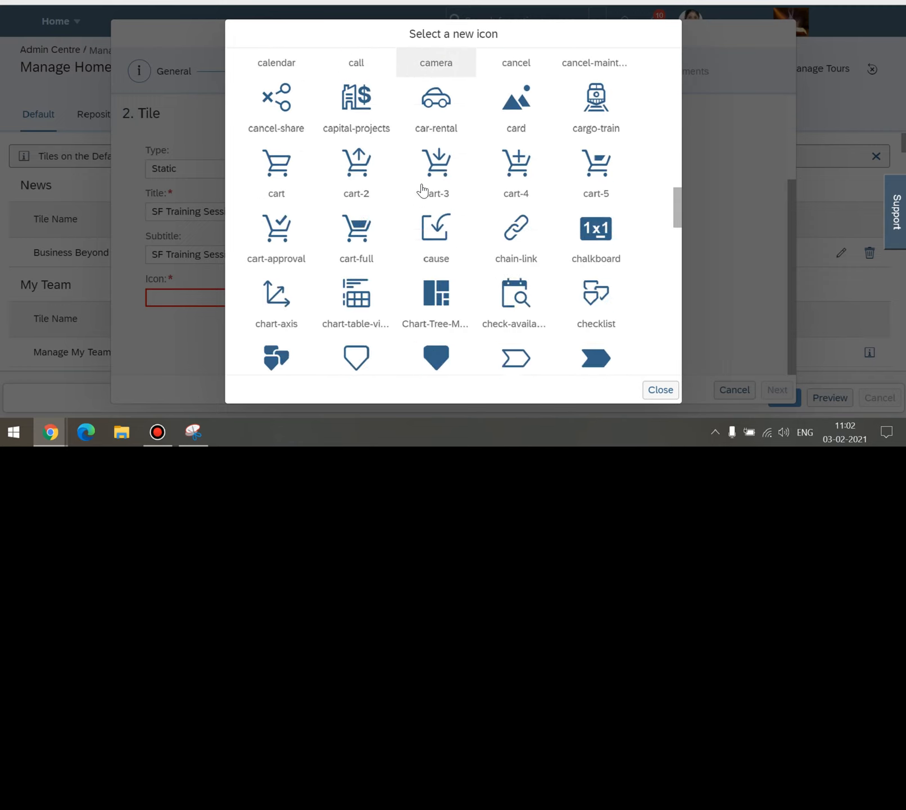
pyautogui.scroll(-7, 423, 190)
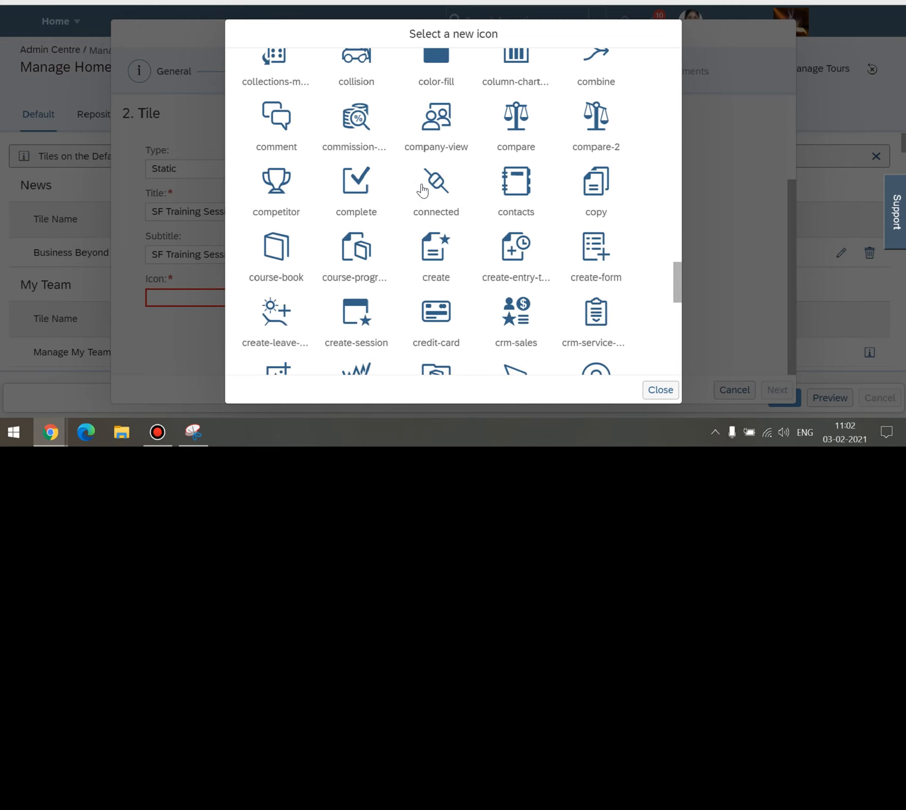
pyautogui.scroll(-6, 423, 190)
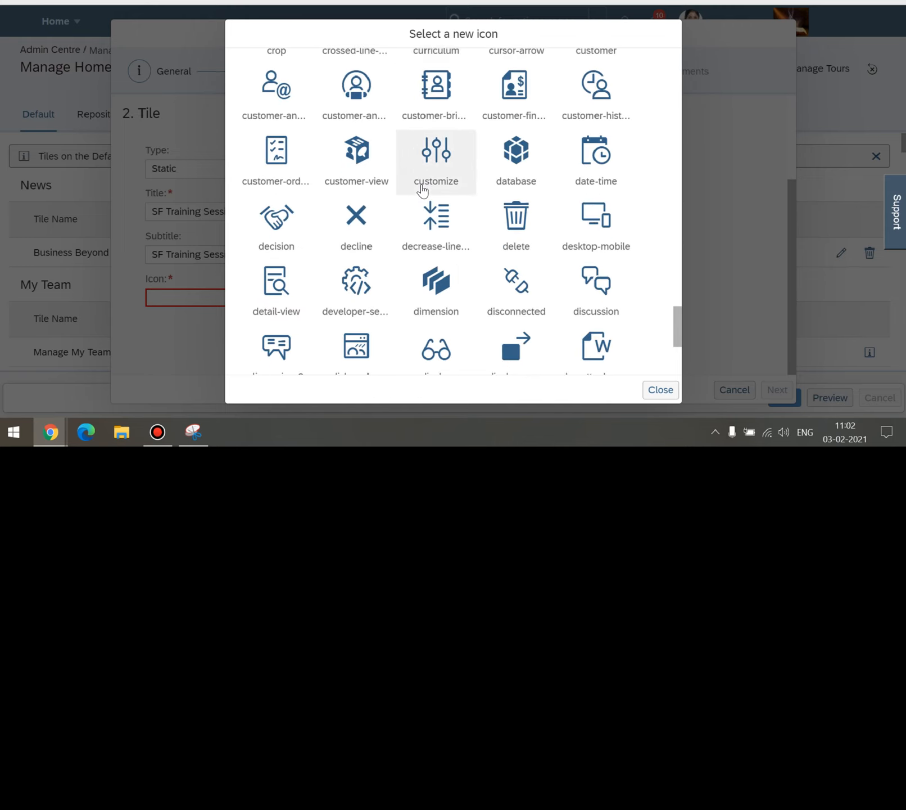
pyautogui.scroll(-8, 422, 190)
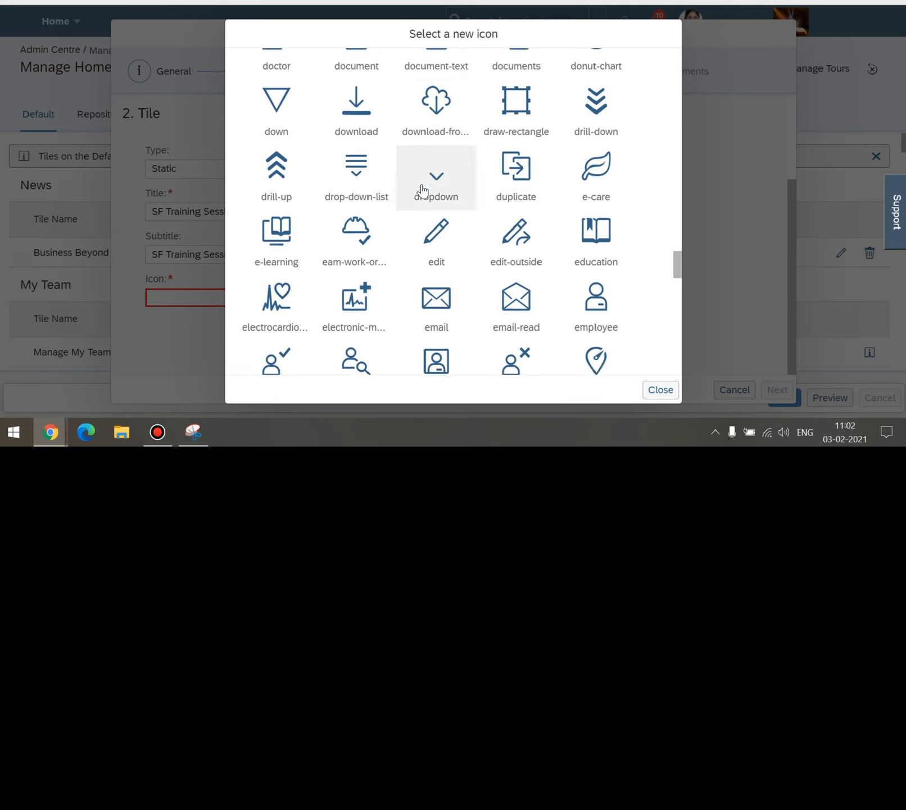
pyautogui.scroll(-3, 449, 172)
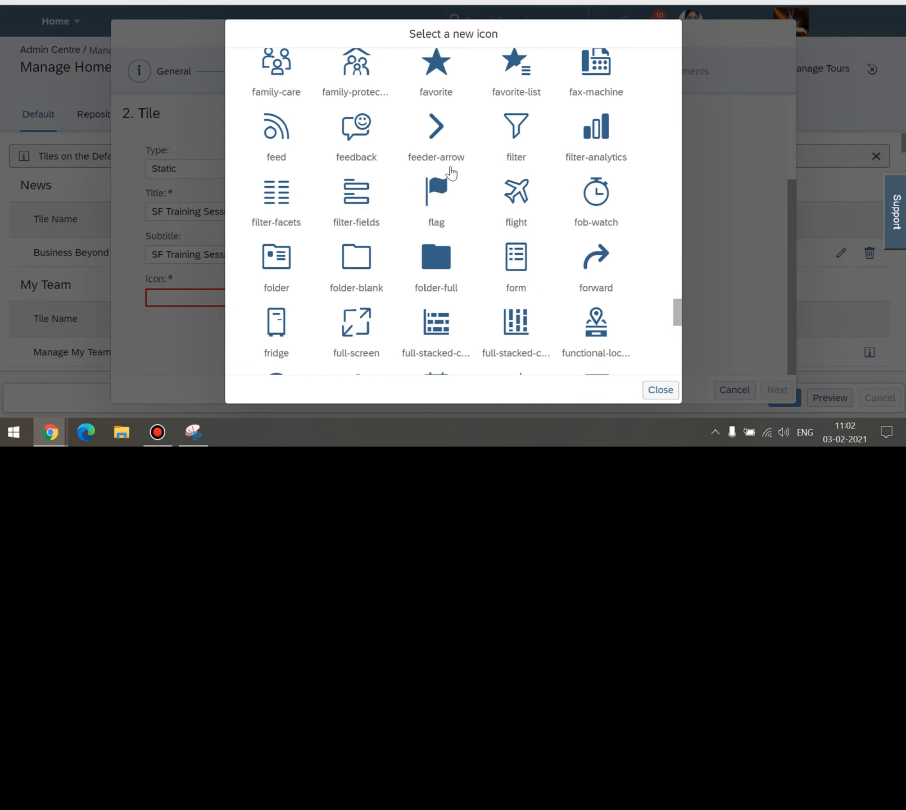
pyautogui.scroll(-9, 450, 172)
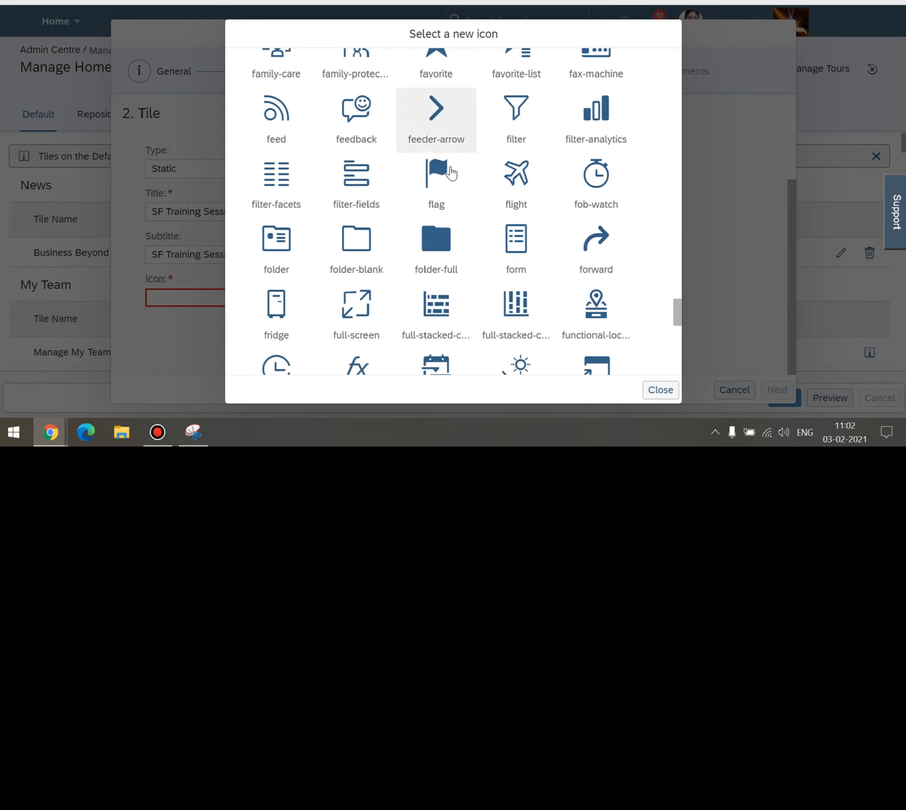
pyautogui.scroll(-8, 450, 172)
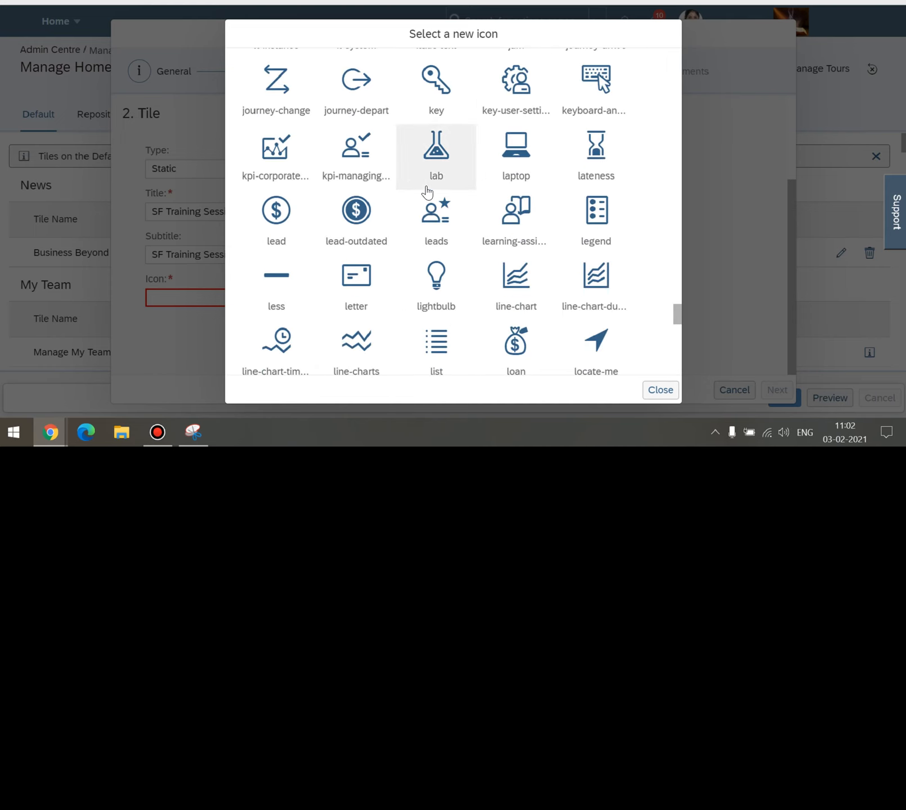
pyautogui.scroll(-3, 427, 193)
pyautogui.scroll(2, 425, 186)
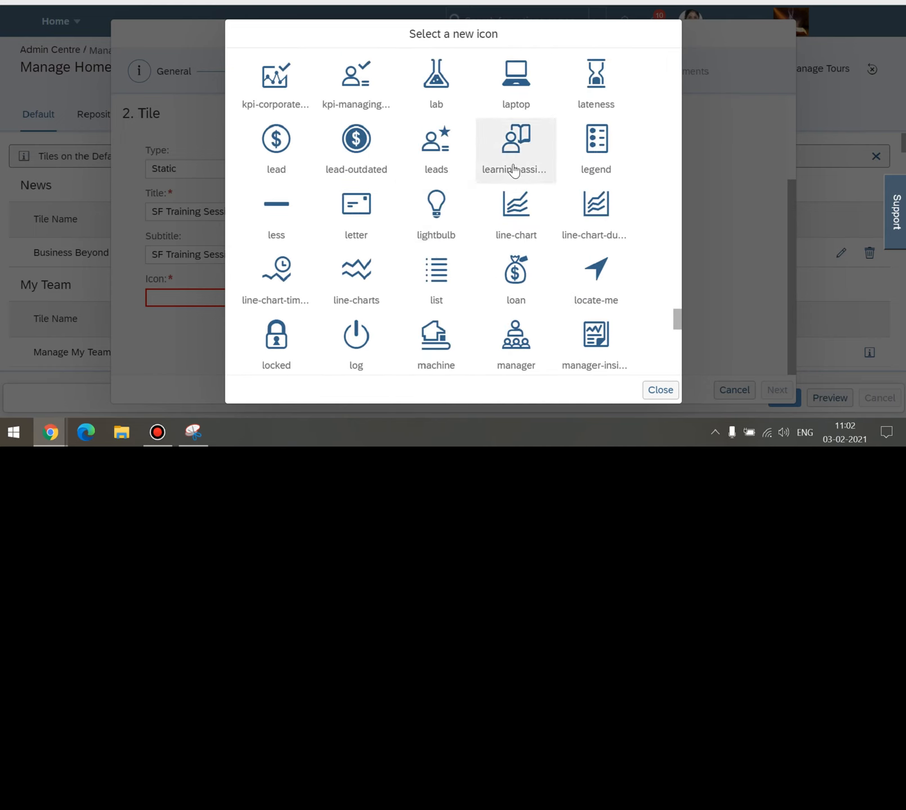
pyautogui.click(515, 165)
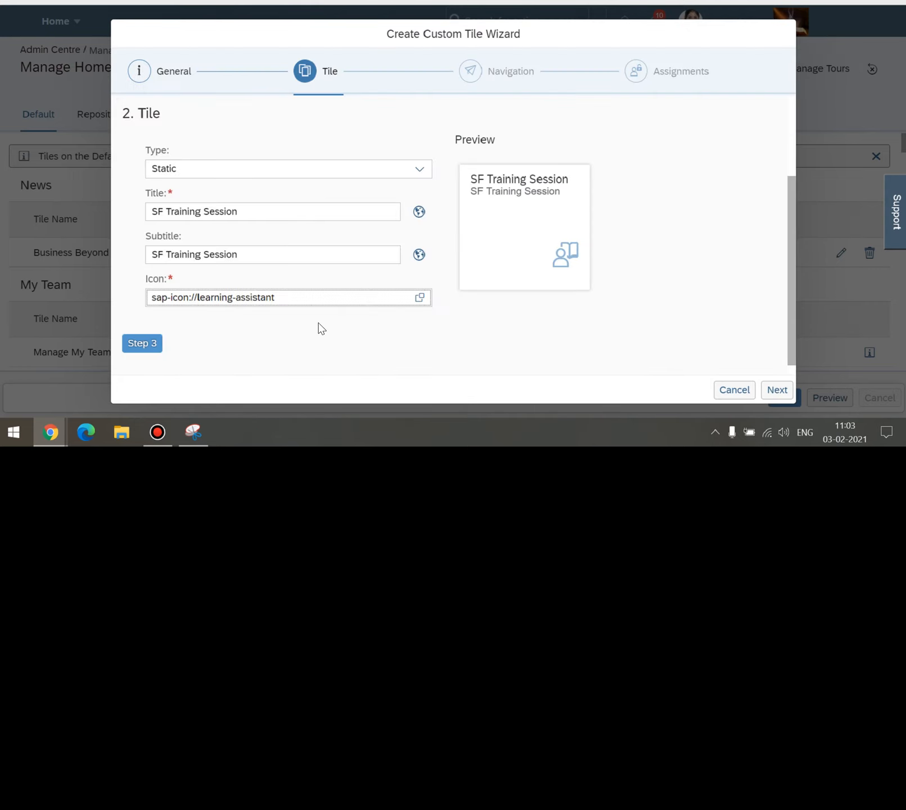
# Confirm the icon, move to the Navigation step, and show the Target choices.
pyautogui.click(430, 329)
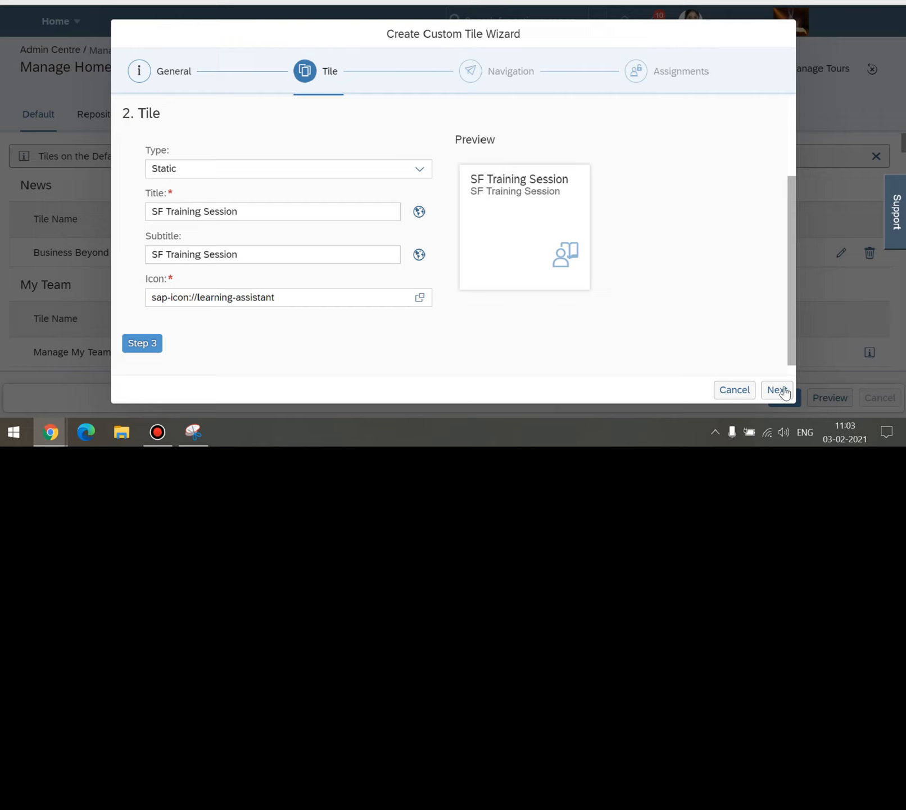
pyautogui.scroll(-1, 732, 277)
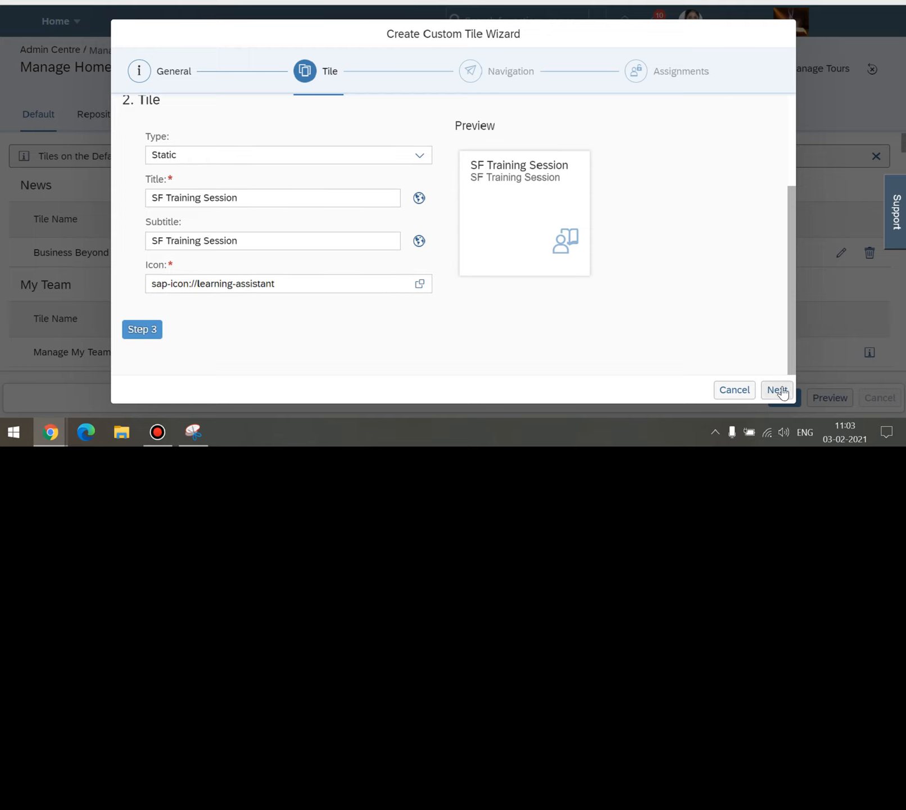
pyautogui.click(779, 390)
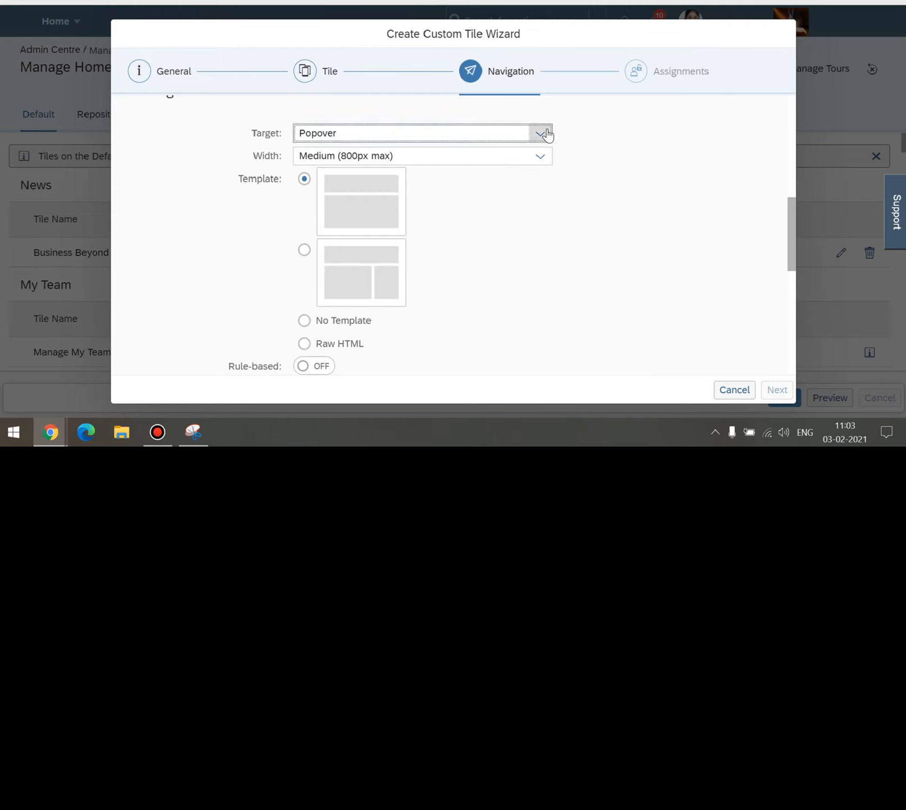
pyautogui.click(543, 134)
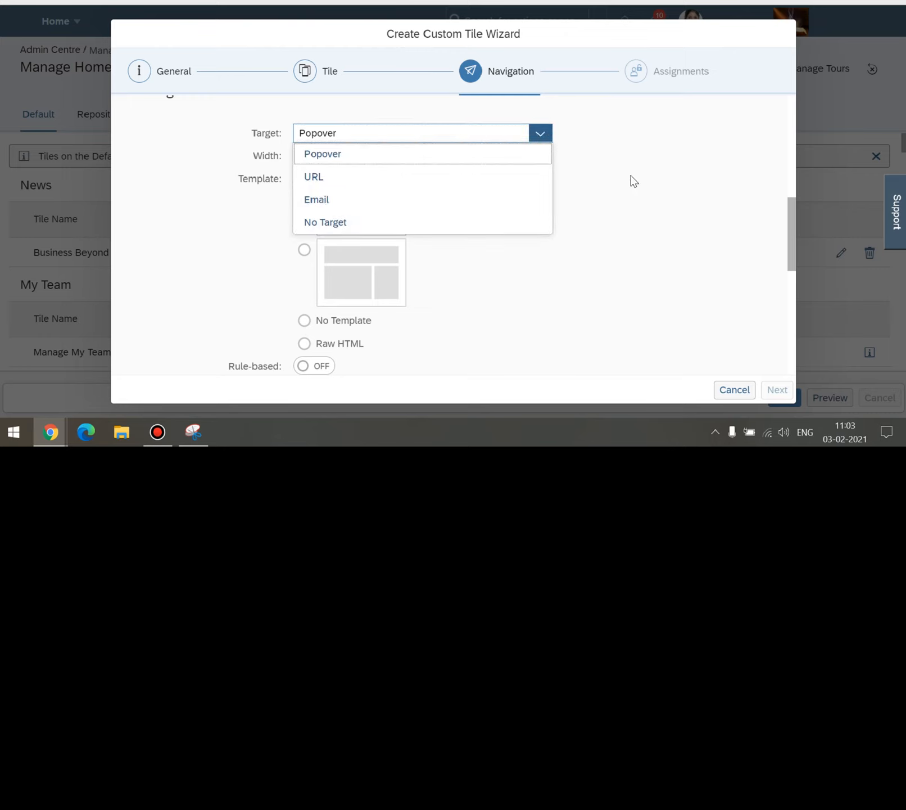
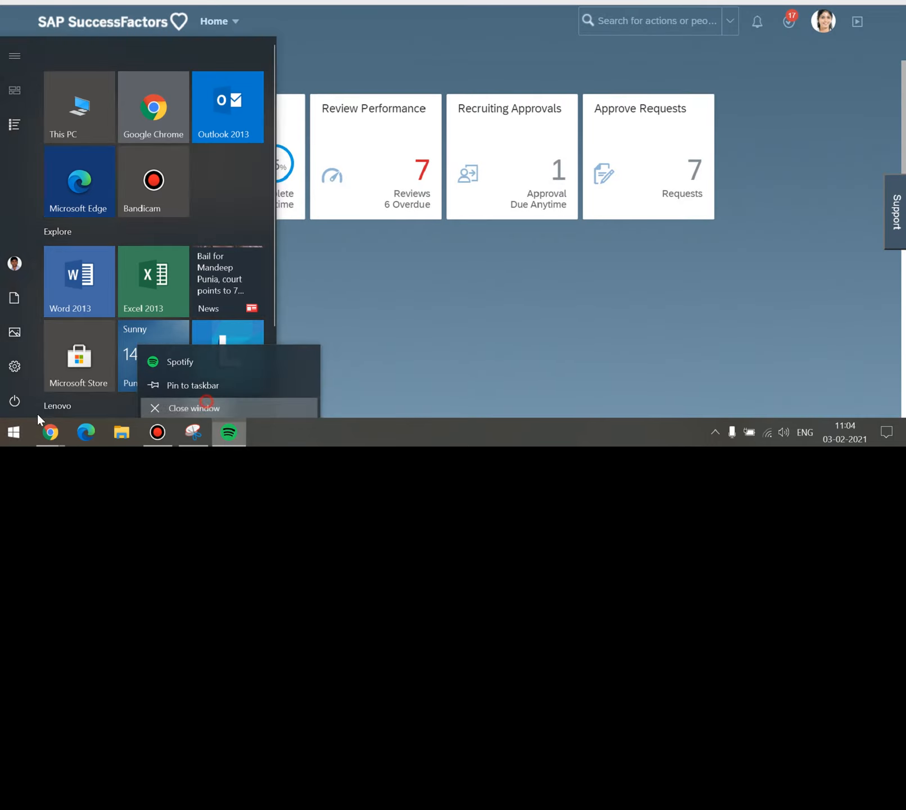
# Close the Spotify window and resize its Start tile to Large.
pyautogui.click(24, 427)
pyautogui.scroll(-2, 160, 326)
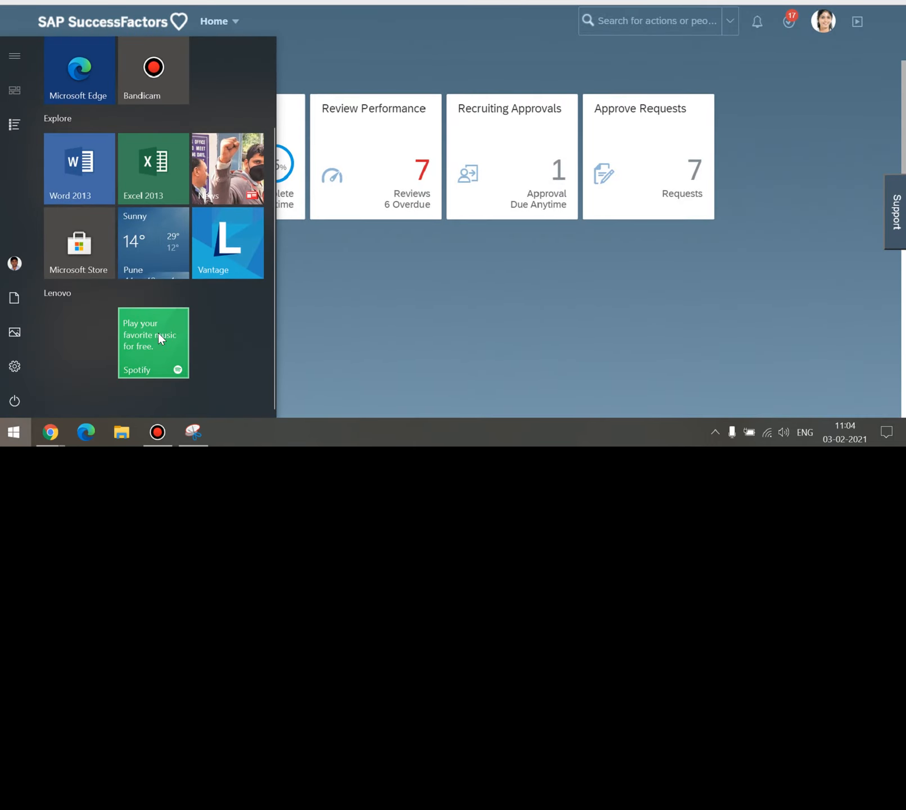
pyautogui.rightClick(157, 333)
pyautogui.moveTo(203, 271)
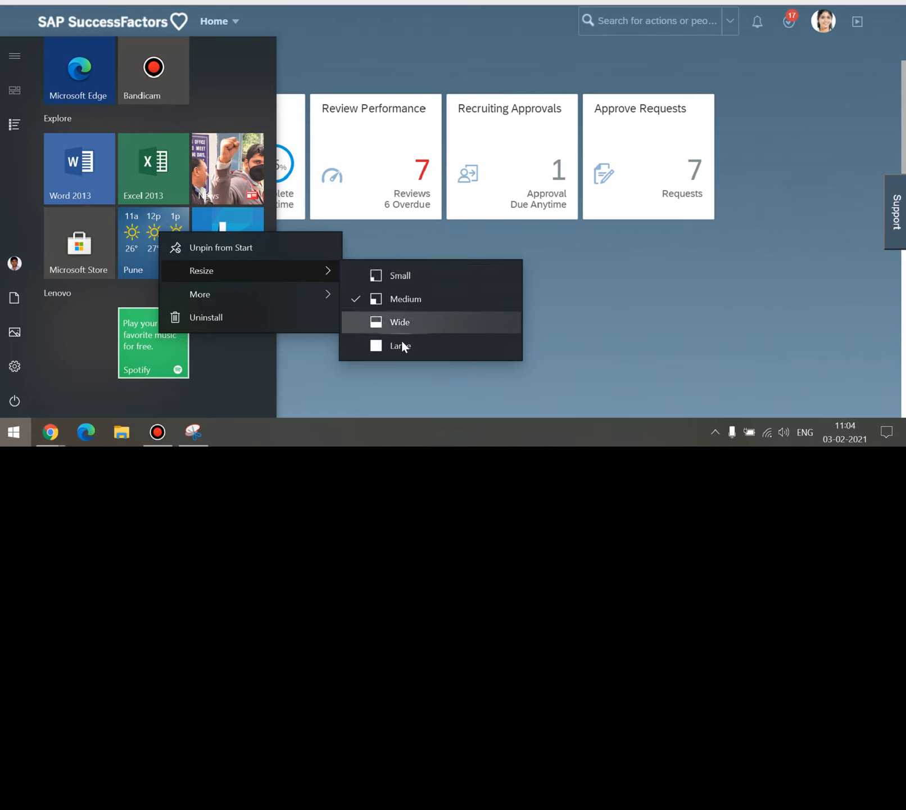
pyautogui.click(401, 344)
# Resize the Spotify tile to Wide and dismiss the Start menu.
pyautogui.scroll(-2, 206, 317)
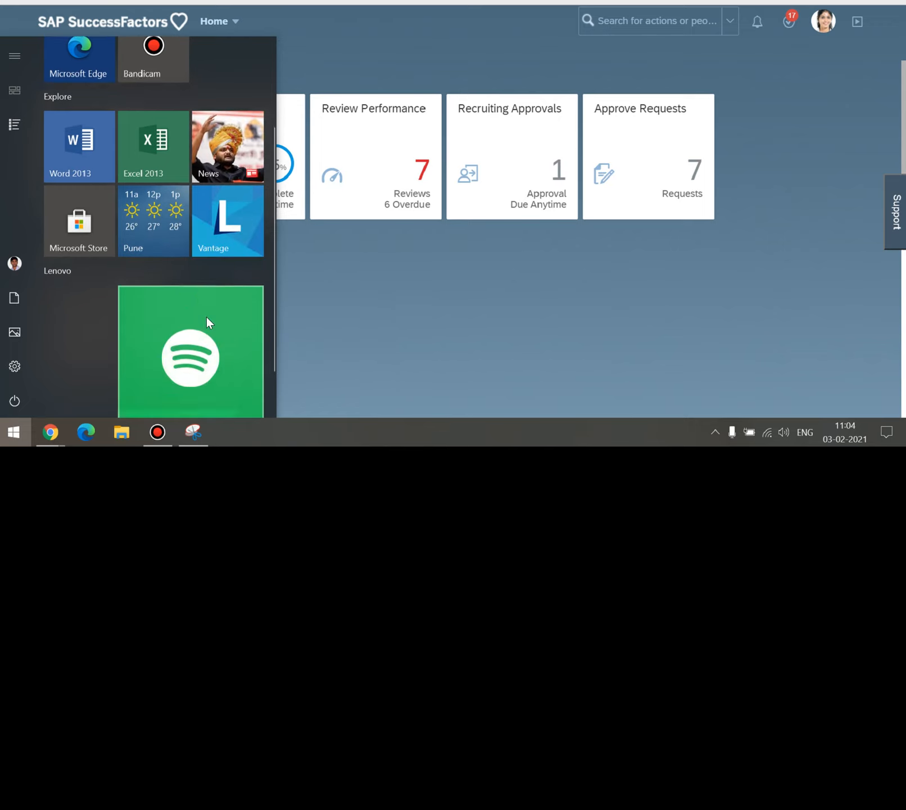
pyautogui.rightClick(215, 272)
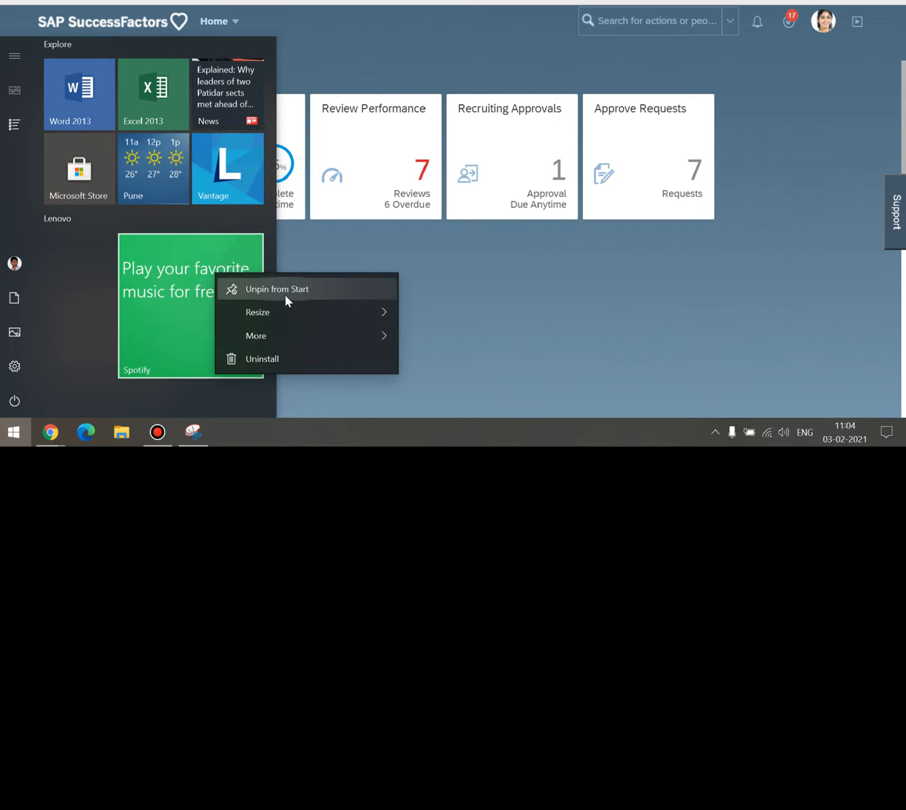
pyautogui.moveTo(291, 311)
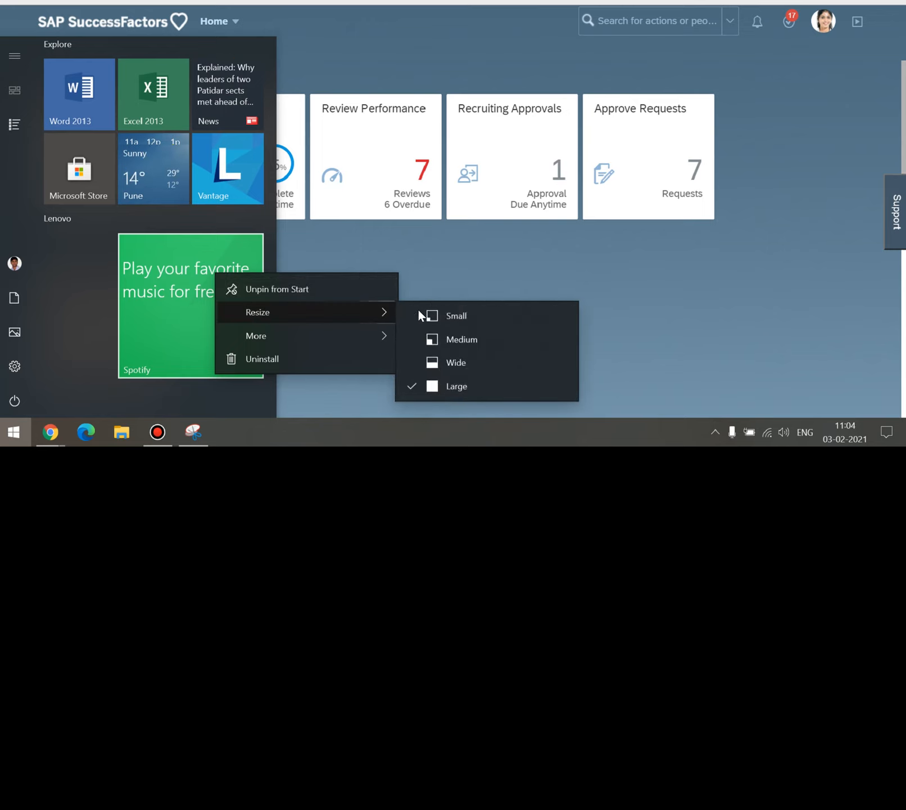
pyautogui.click(451, 363)
pyautogui.scroll(-1, 212, 290)
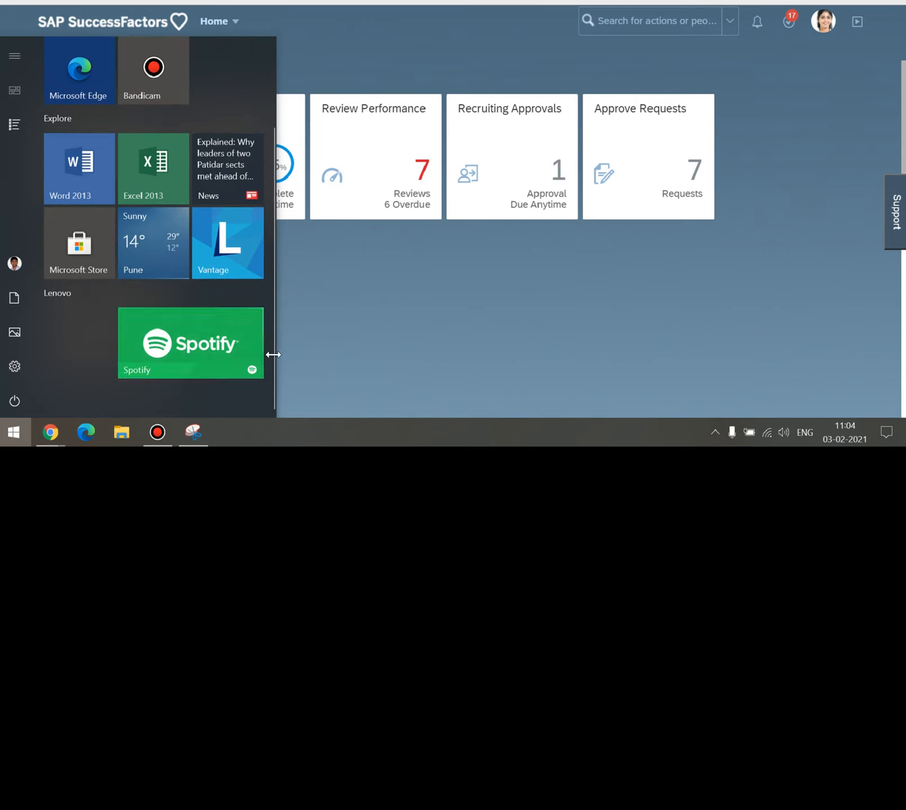
pyautogui.click(414, 319)
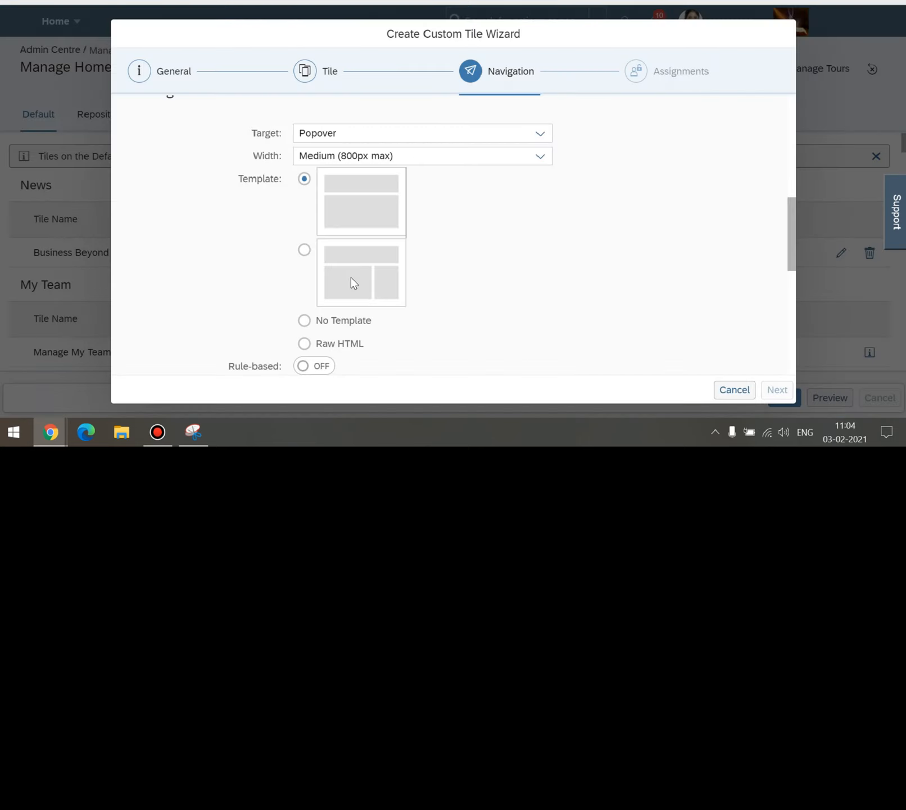
# Set the popover width to Small (600px max).
pyautogui.scroll(2, 413, 285)
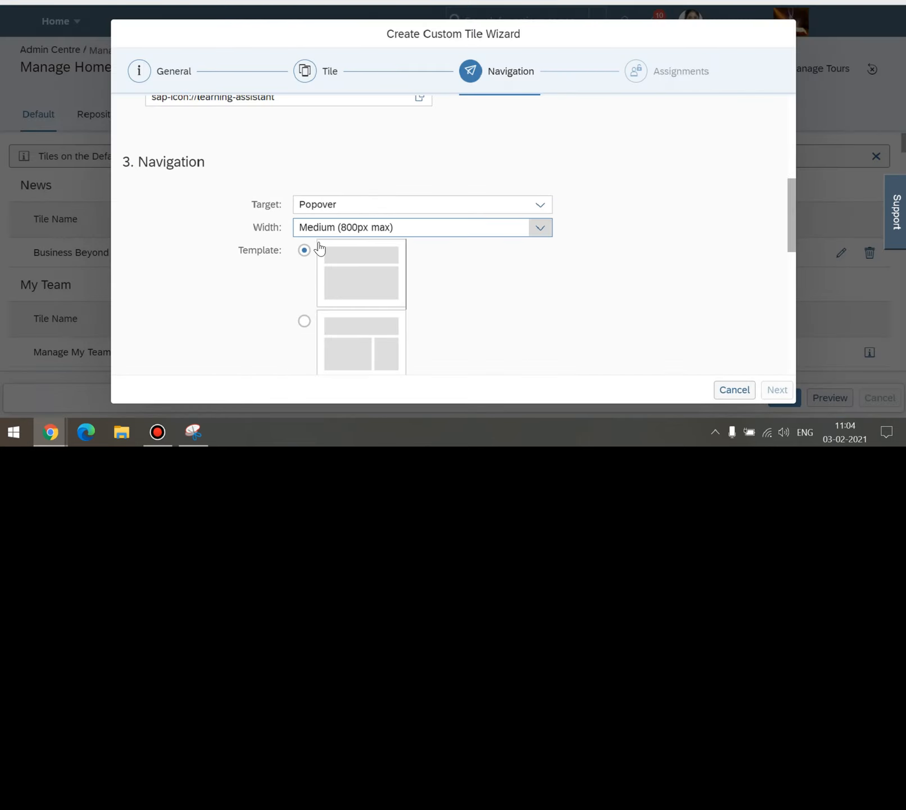
pyautogui.click(541, 228)
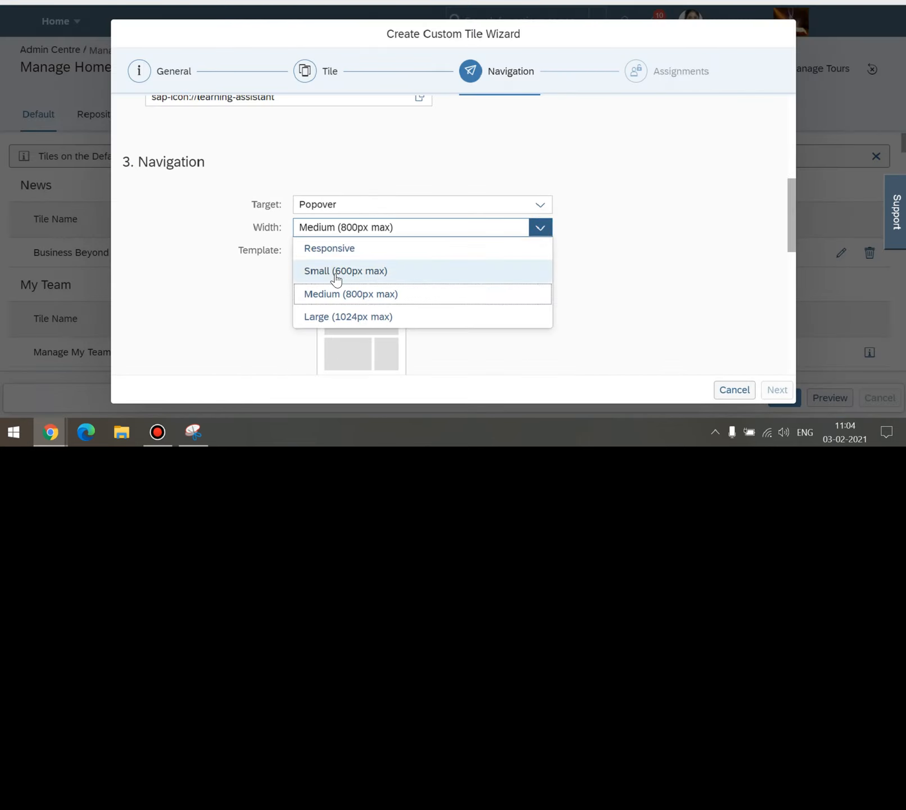
pyautogui.click(336, 278)
pyautogui.scroll(-2, 461, 280)
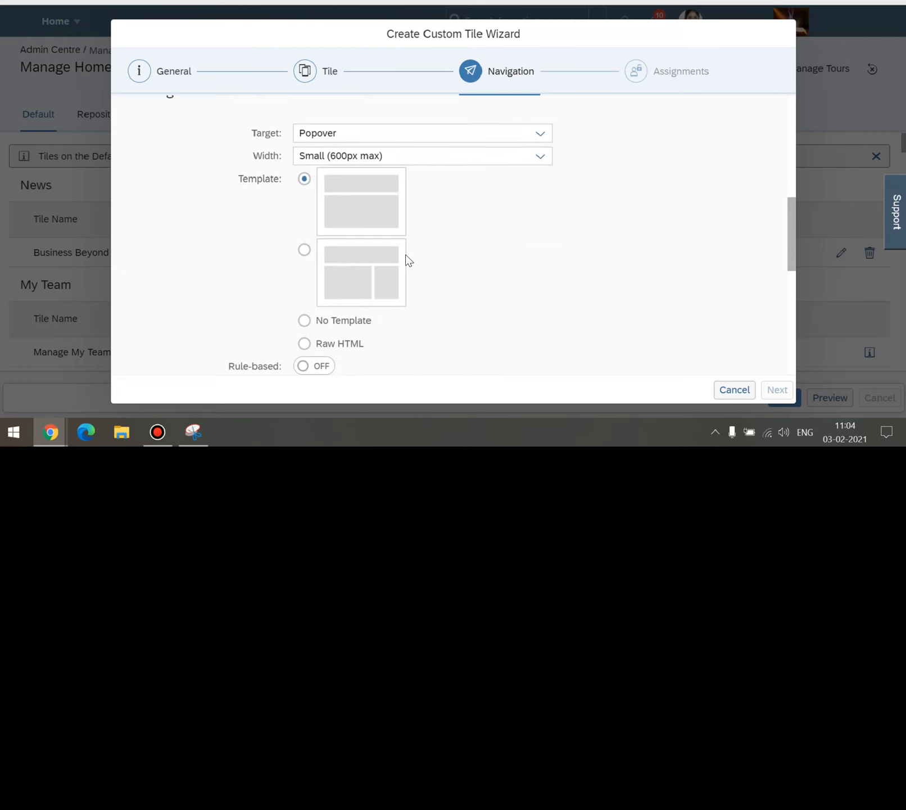
pyautogui.scroll(-2, 314, 184)
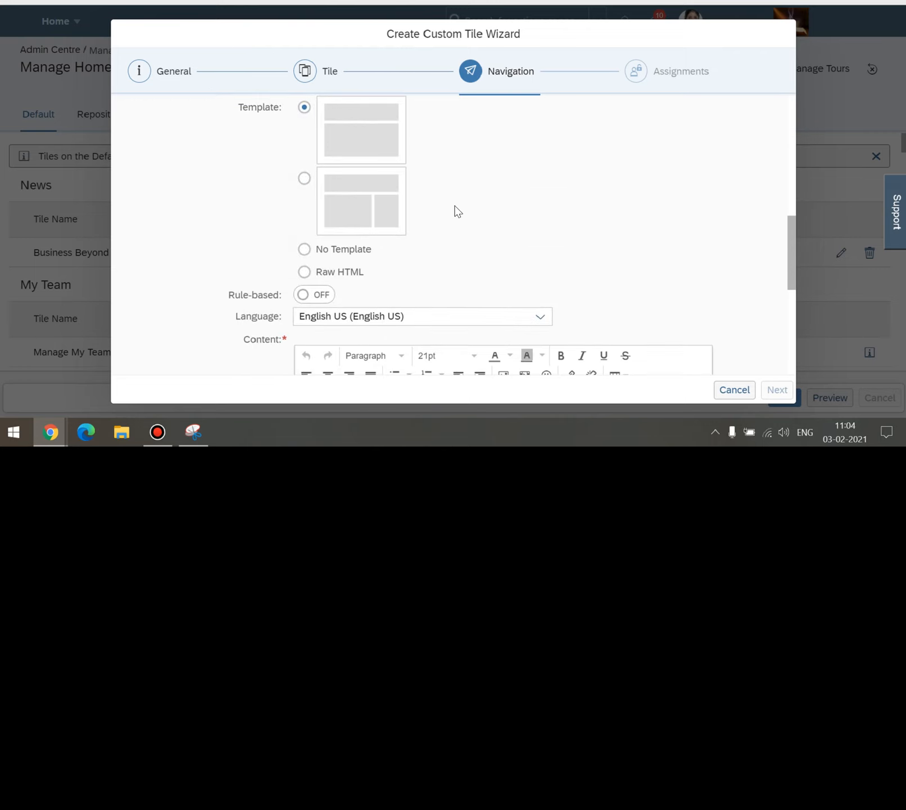
pyautogui.scroll(2, 350, 172)
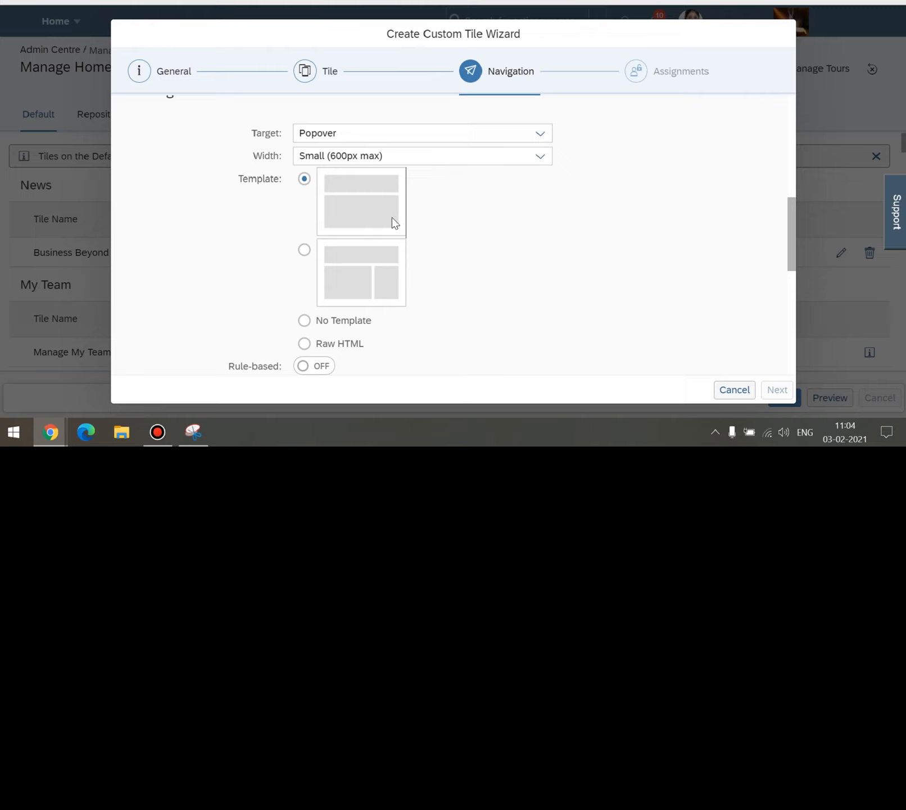
# Try No Template, then cancel the warning to keep the first template layout.
pyautogui.scroll(-1, 423, 235)
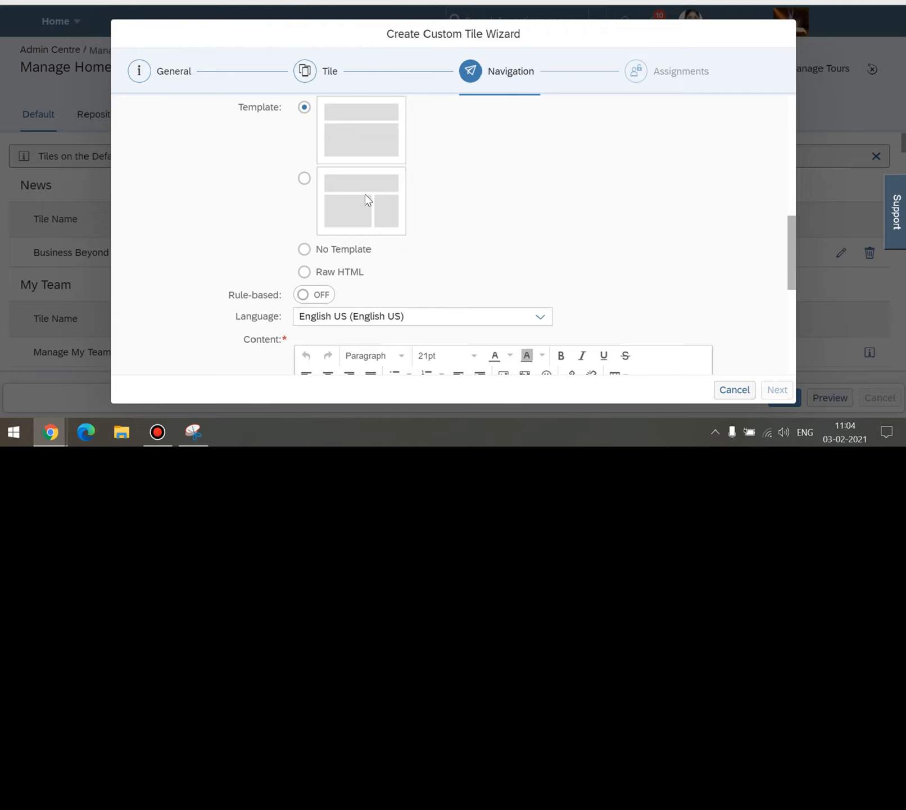
pyautogui.scroll(1, 449, 198)
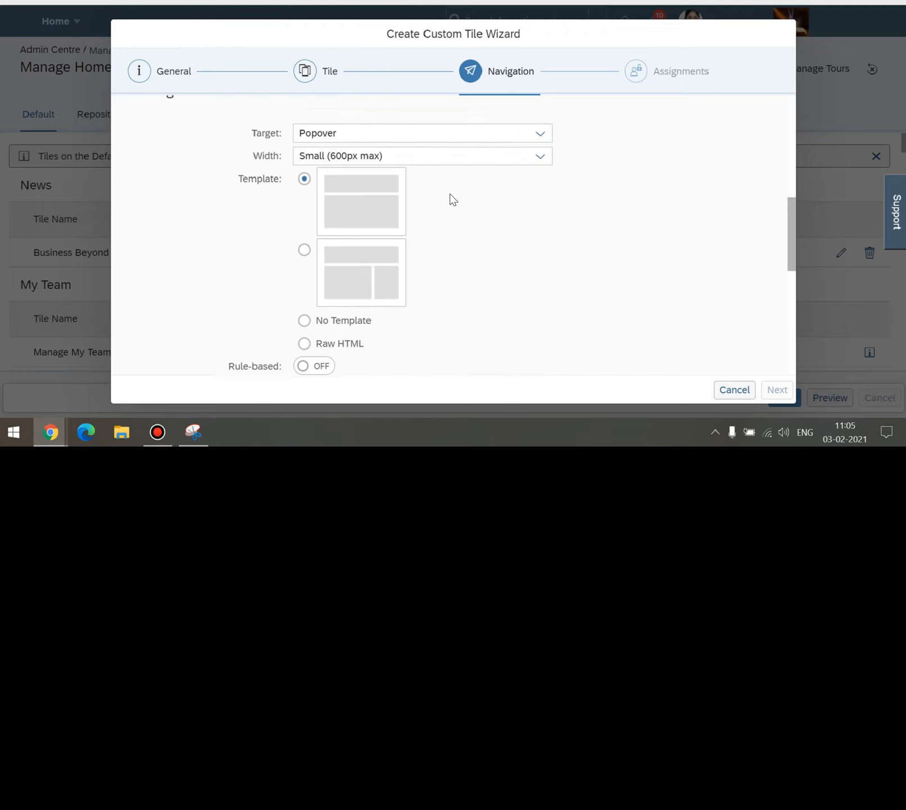
pyautogui.scroll(-1, 405, 225)
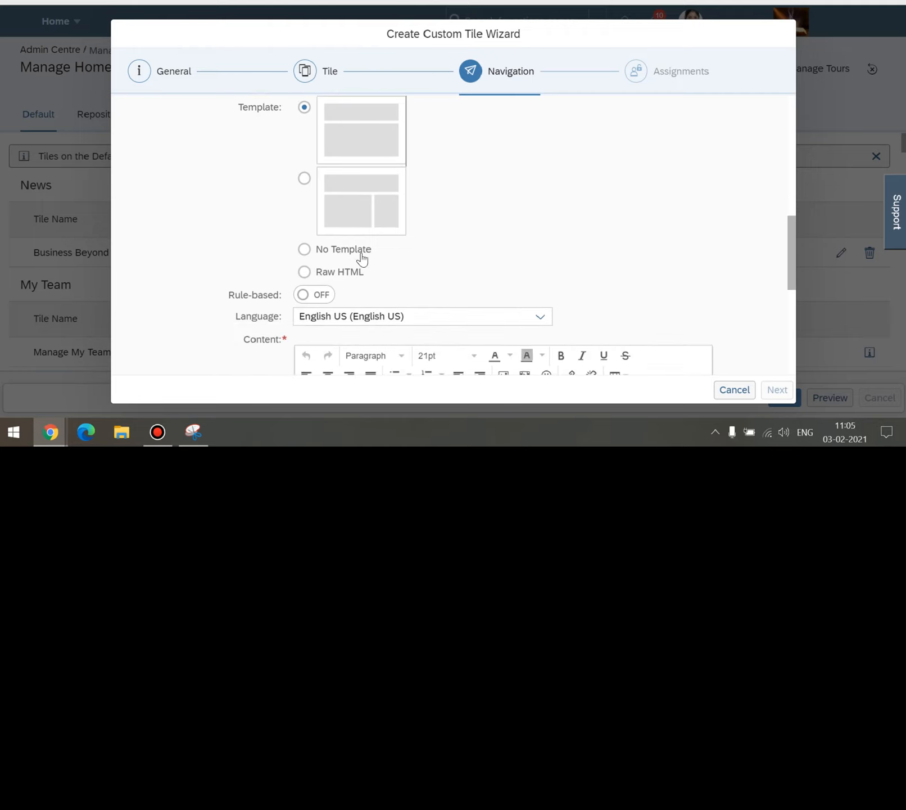
pyautogui.click(304, 249)
pyautogui.click(555, 243)
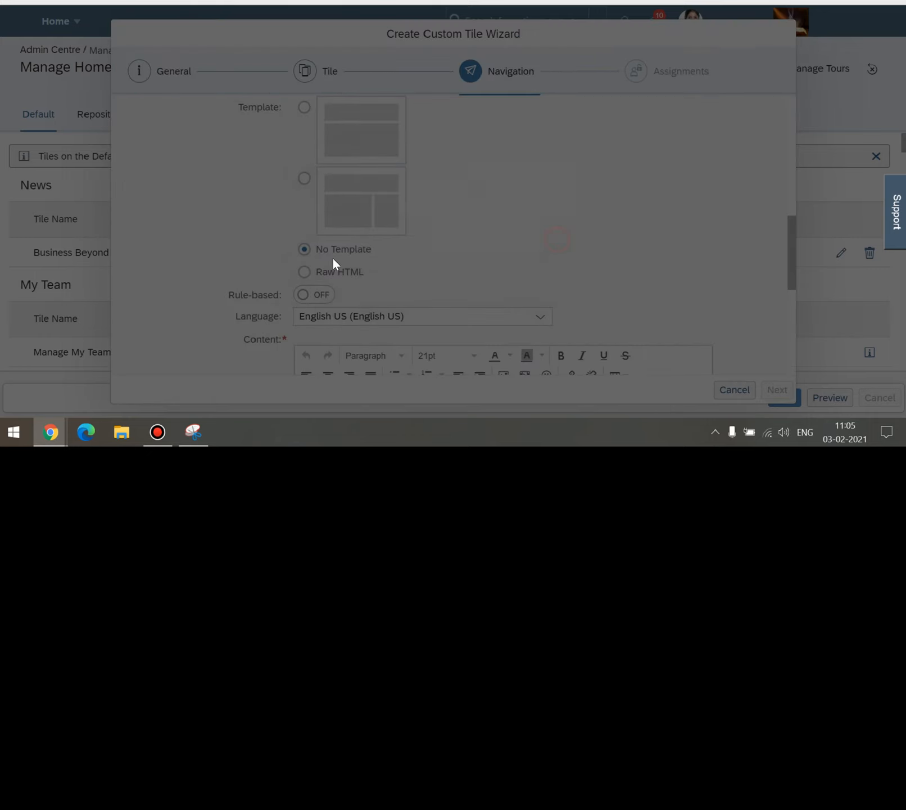
pyautogui.scroll(-1, 407, 236)
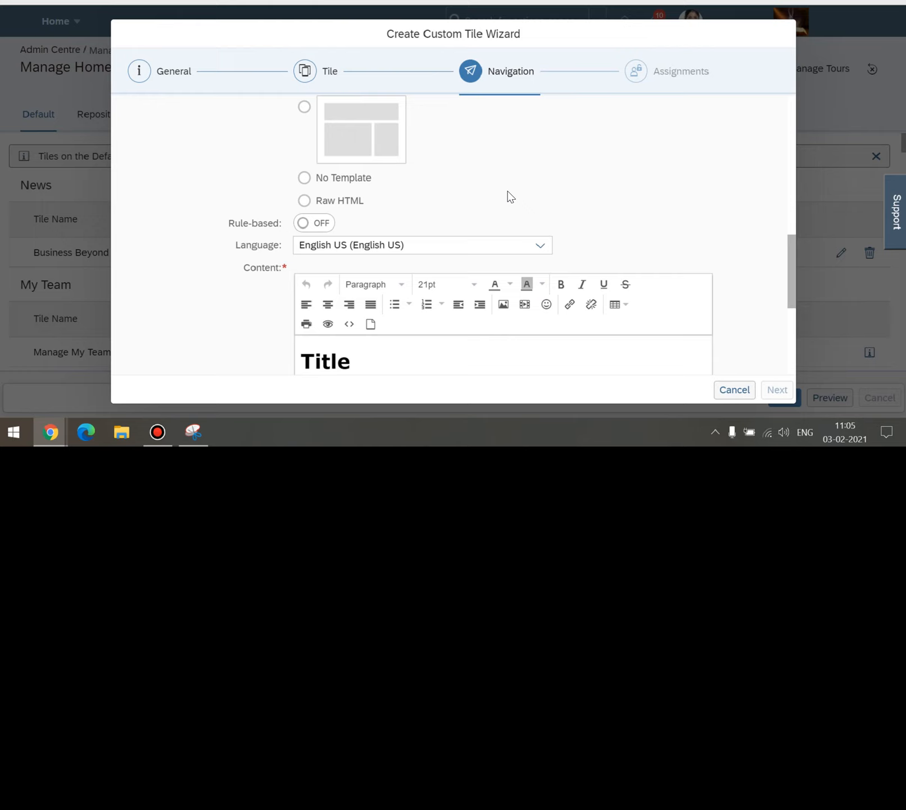
pyautogui.scroll(3, 440, 206)
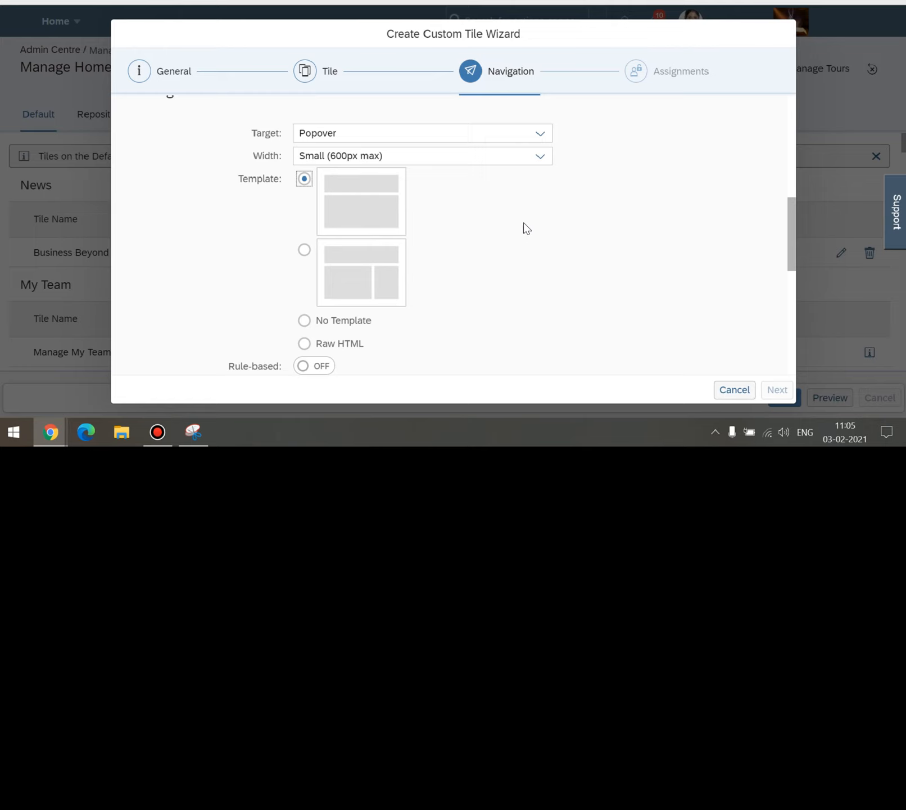
pyautogui.scroll(-3, 523, 225)
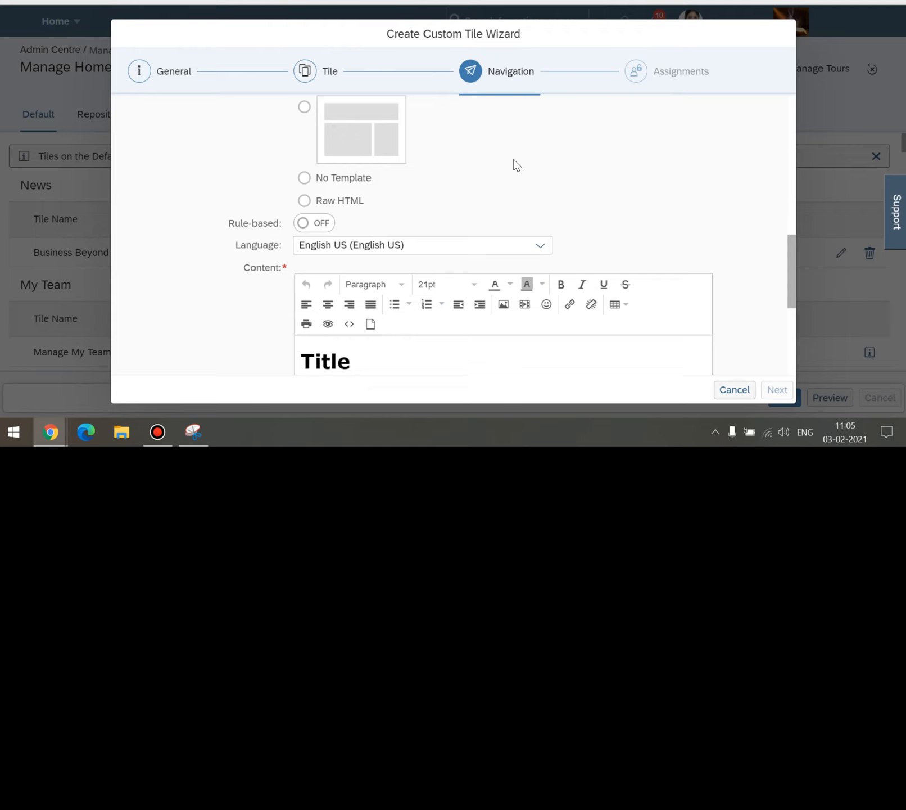
pyautogui.scroll(1, 513, 159)
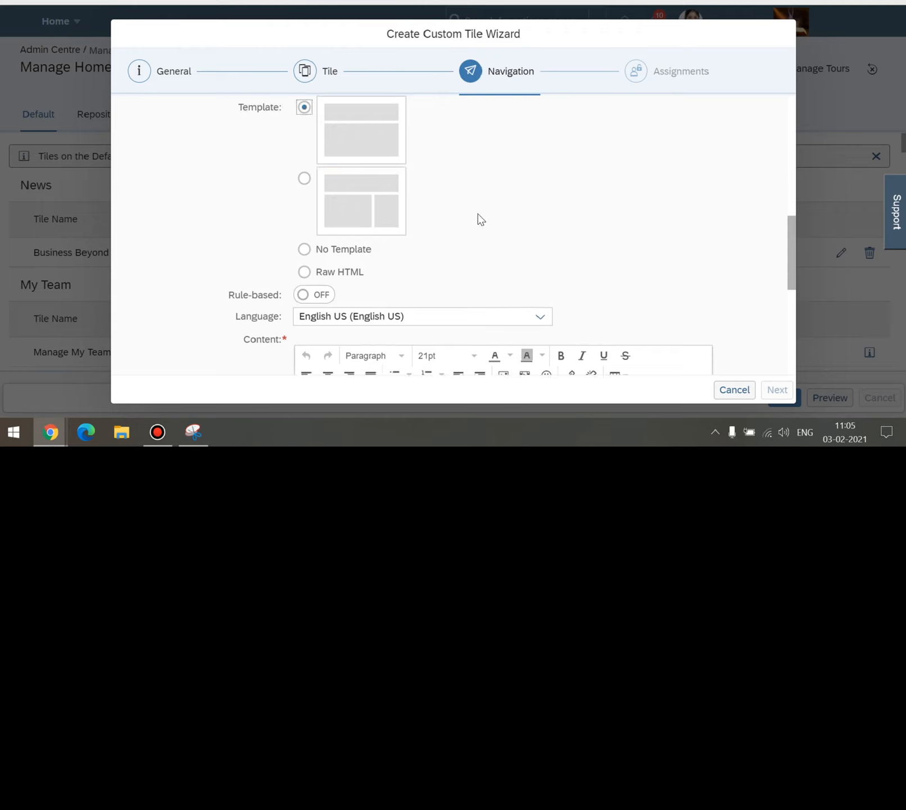
# Switch the popover content to Raw HTML, accept the warning, and click into the empty Content box.
pyautogui.click(304, 272)
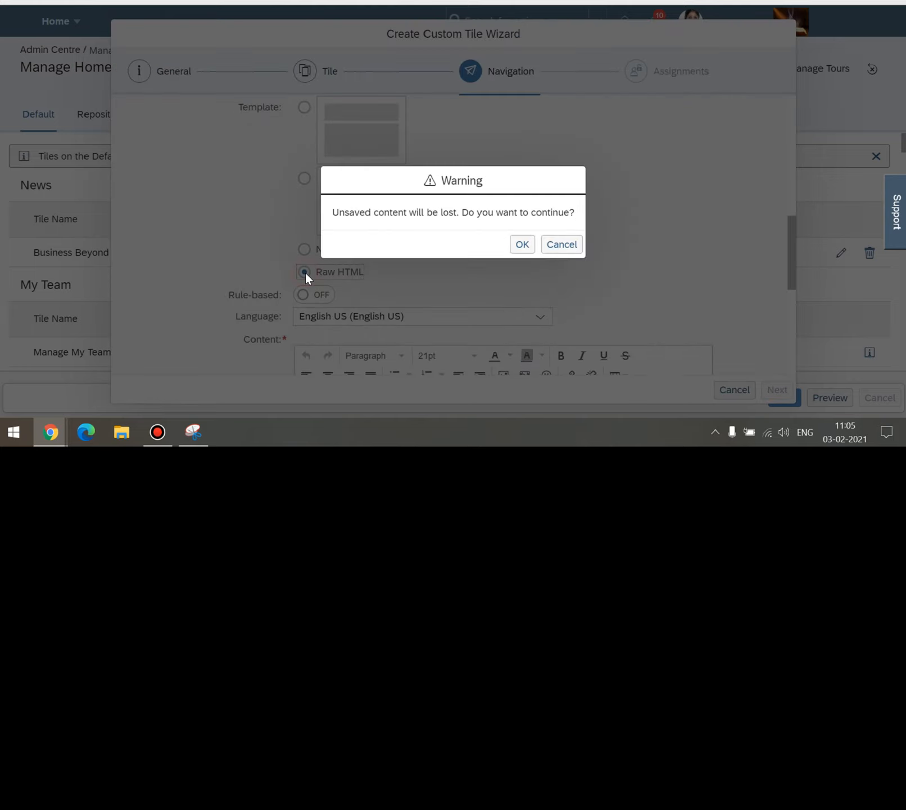
pyautogui.click(560, 245)
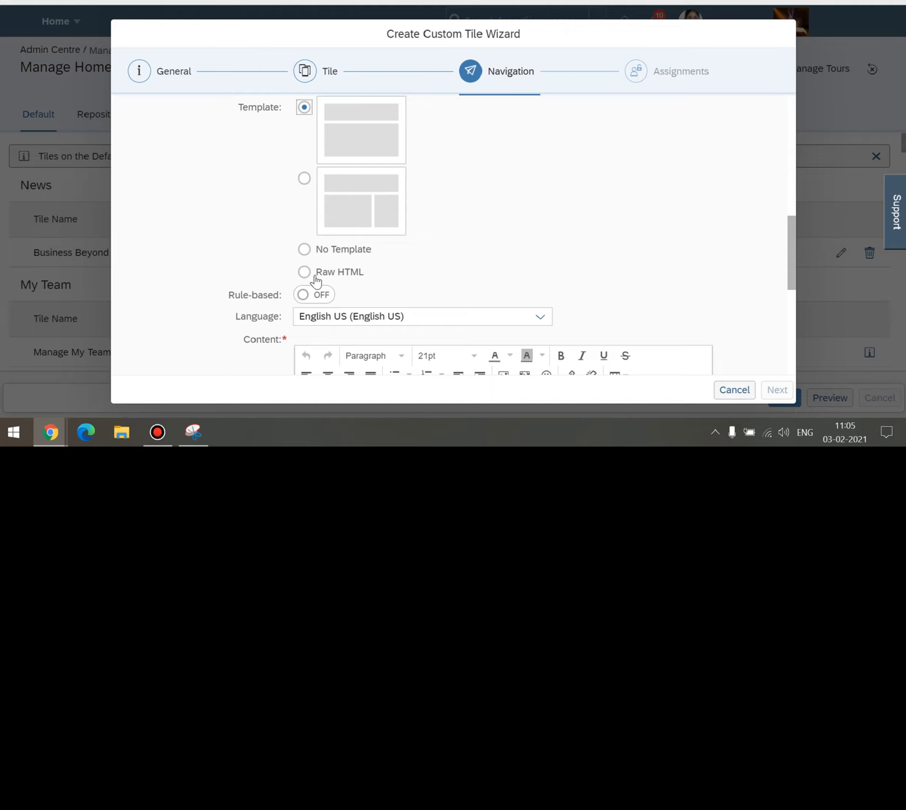
pyautogui.click(304, 272)
pyautogui.click(523, 244)
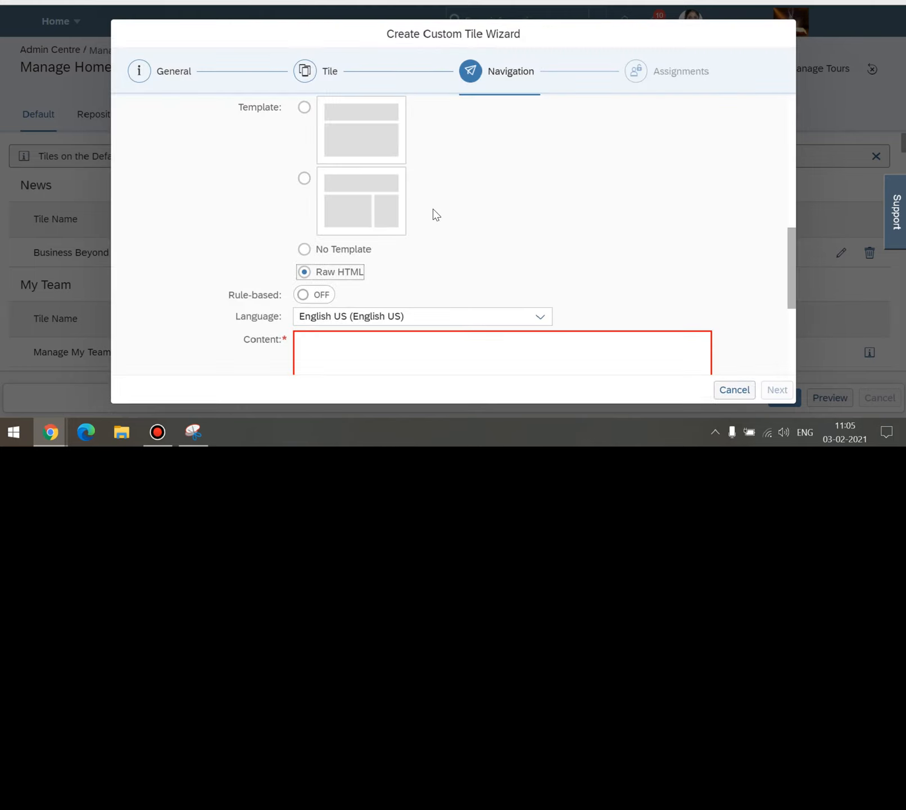
pyautogui.scroll(-3, 400, 260)
pyautogui.click(393, 250)
pyautogui.scroll(-2, 500, 176)
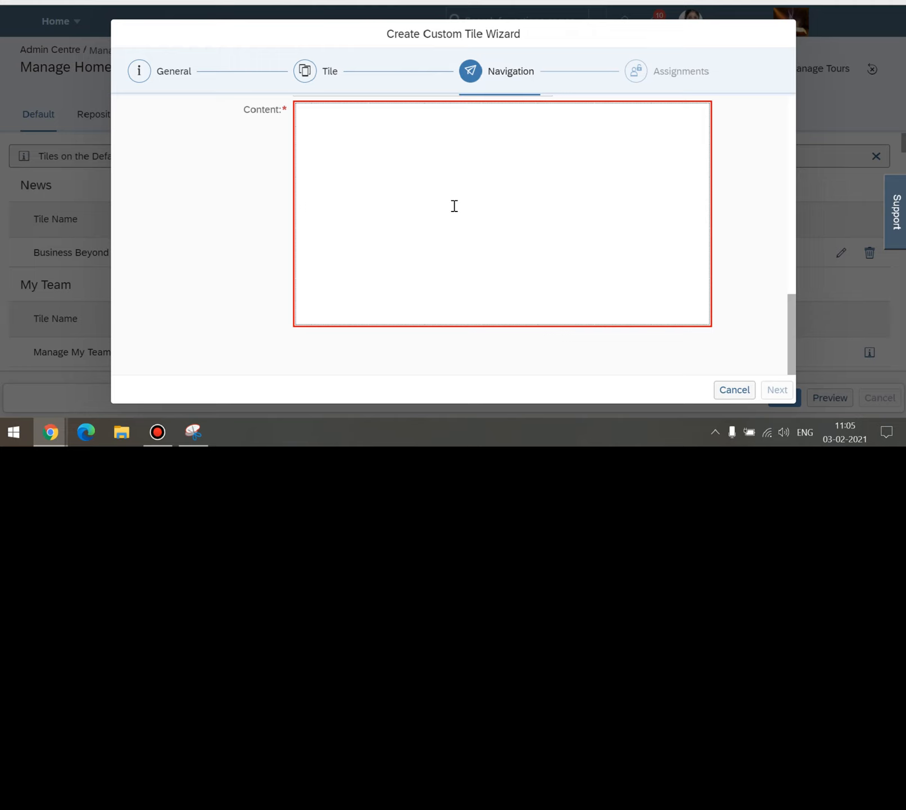
pyautogui.scroll(4, 453, 204)
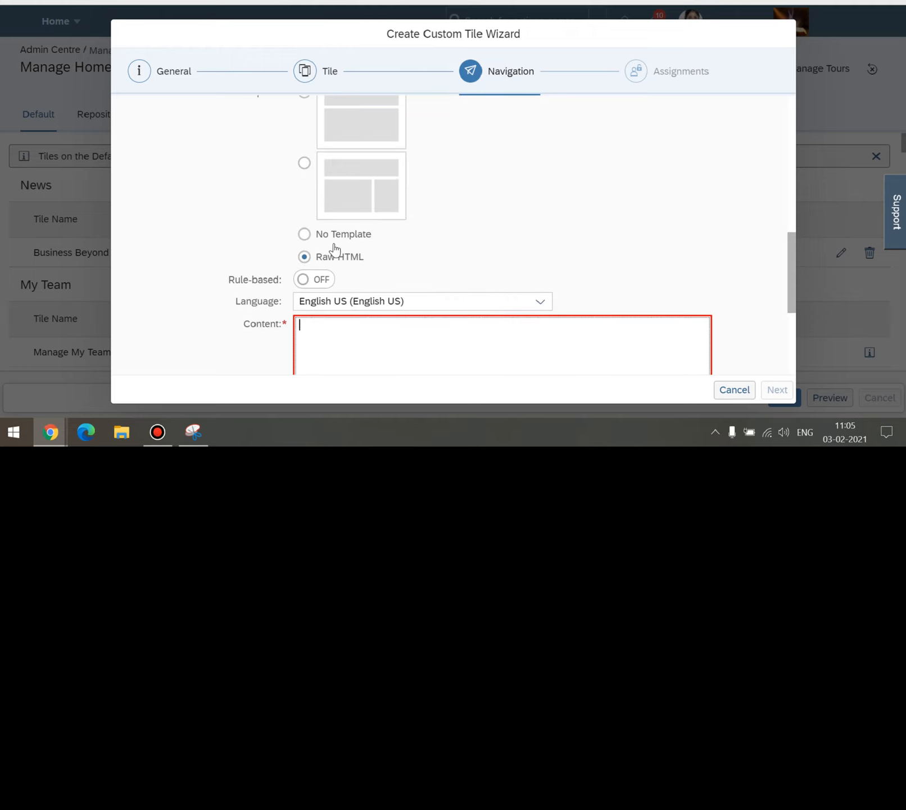
pyautogui.scroll(2, 326, 249)
# Return to the first template layout, accept the warning, and turn Rule-based ON.
pyautogui.click(304, 163)
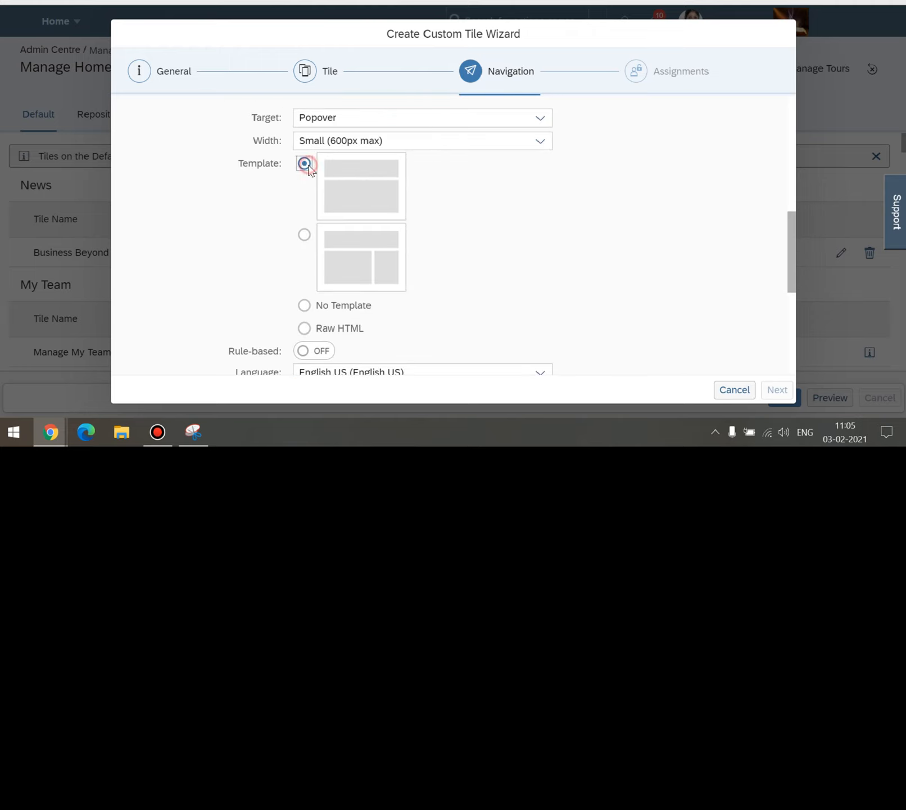
pyautogui.click(522, 244)
pyautogui.scroll(-1, 461, 169)
pyautogui.scroll(-2, 453, 151)
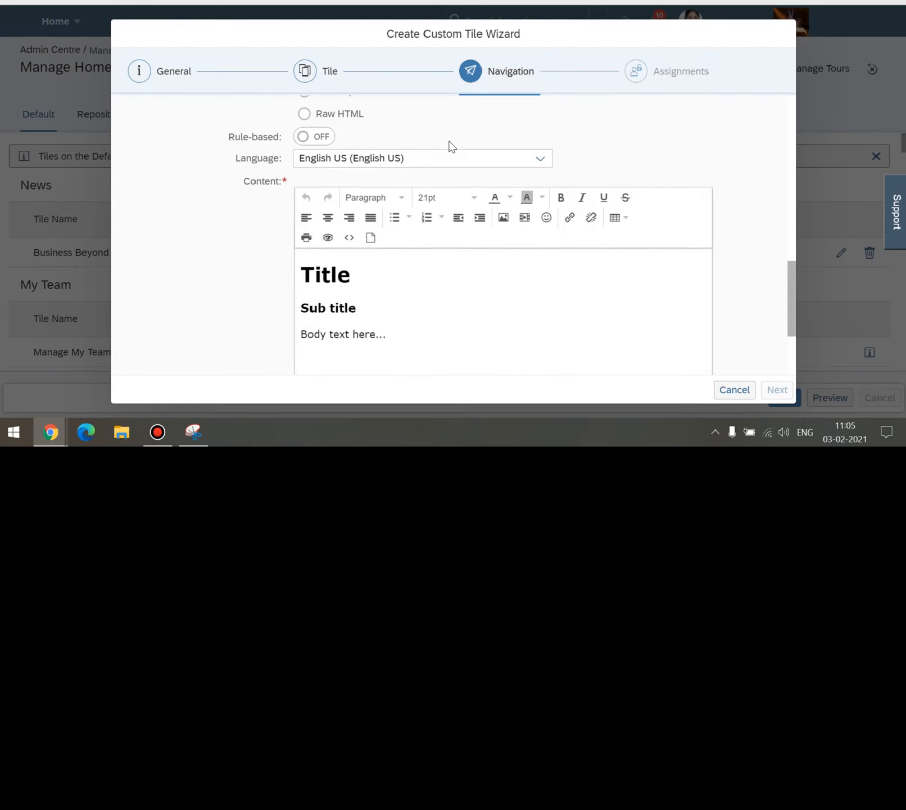
pyautogui.click(312, 138)
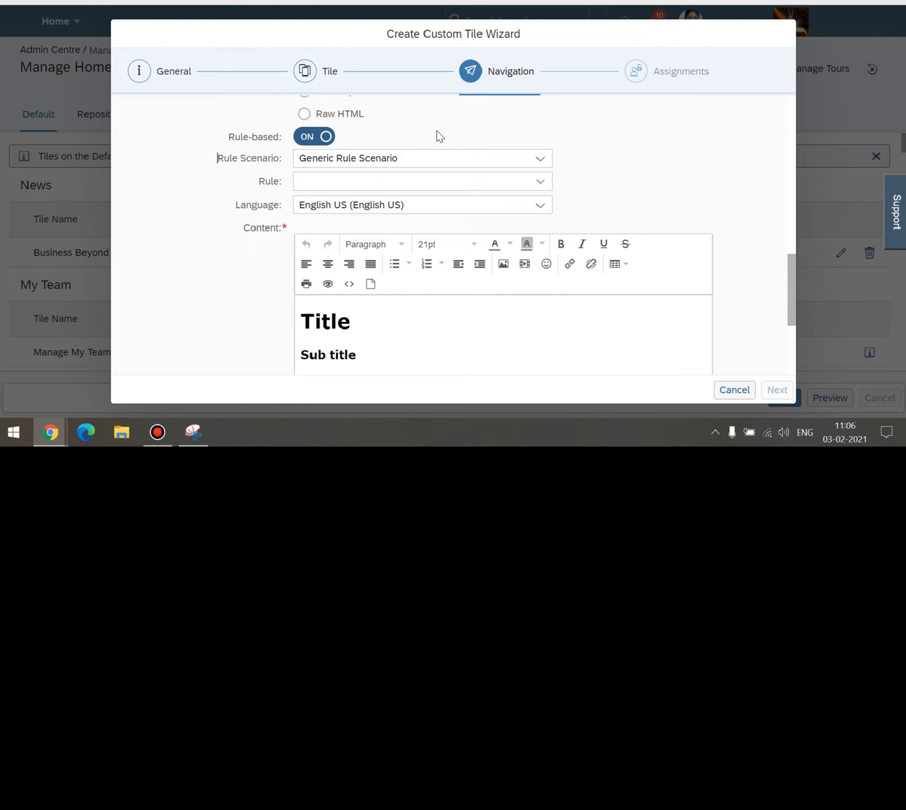
pyautogui.click(635, 157)
pyautogui.scroll(-3, 680, 169)
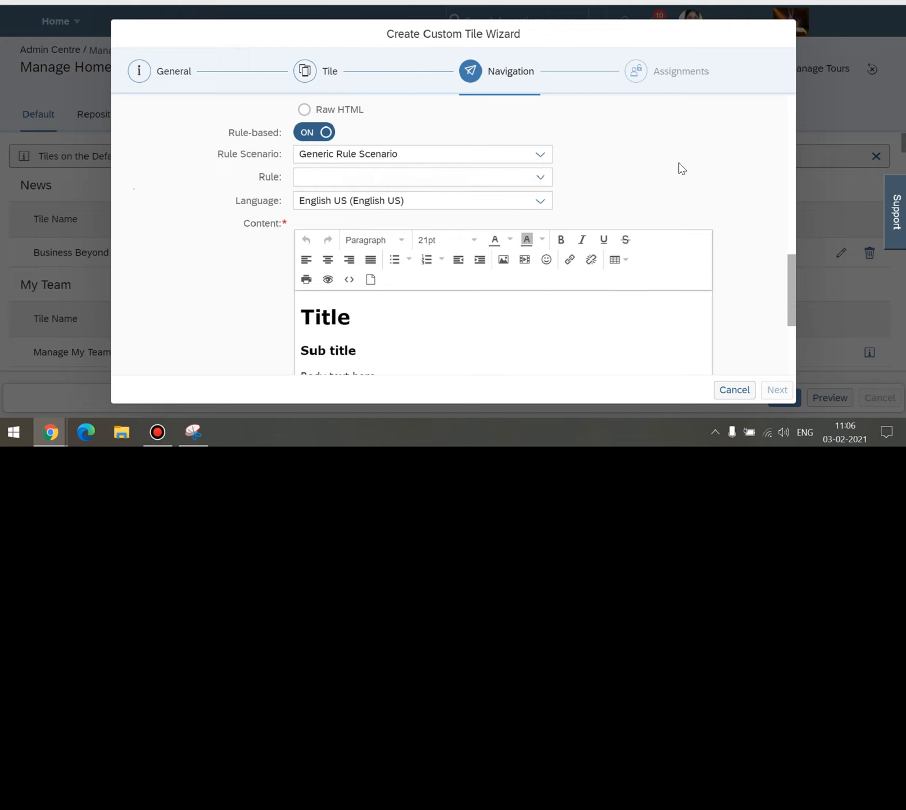
pyautogui.scroll(3, 588, 174)
pyautogui.click(628, 145)
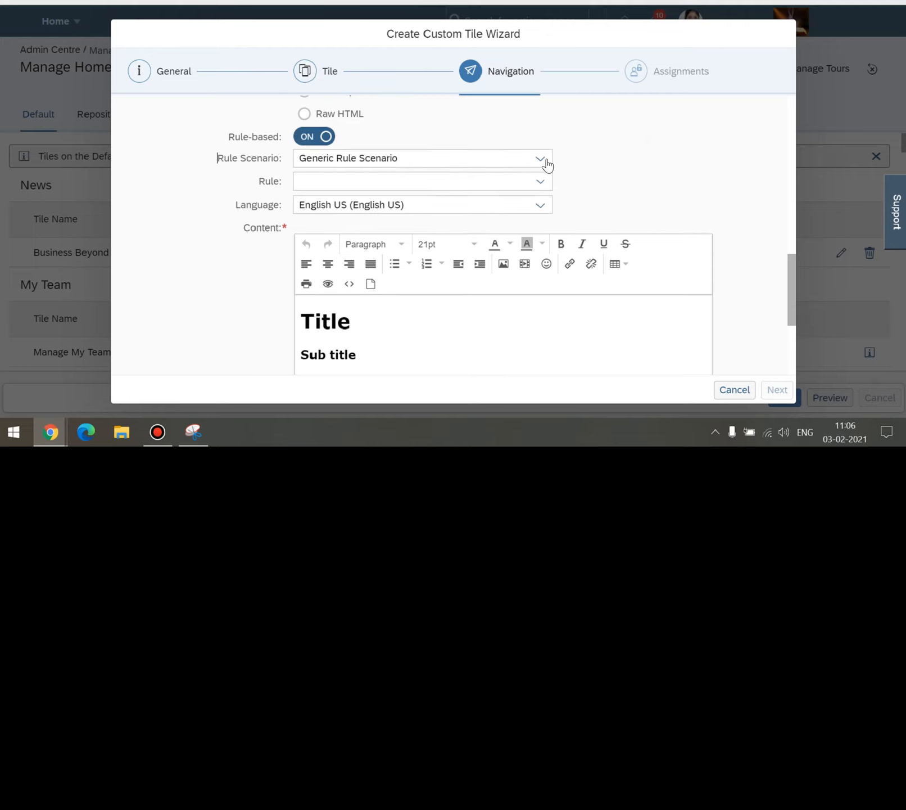
pyautogui.click(636, 161)
pyautogui.click(607, 162)
pyautogui.click(540, 182)
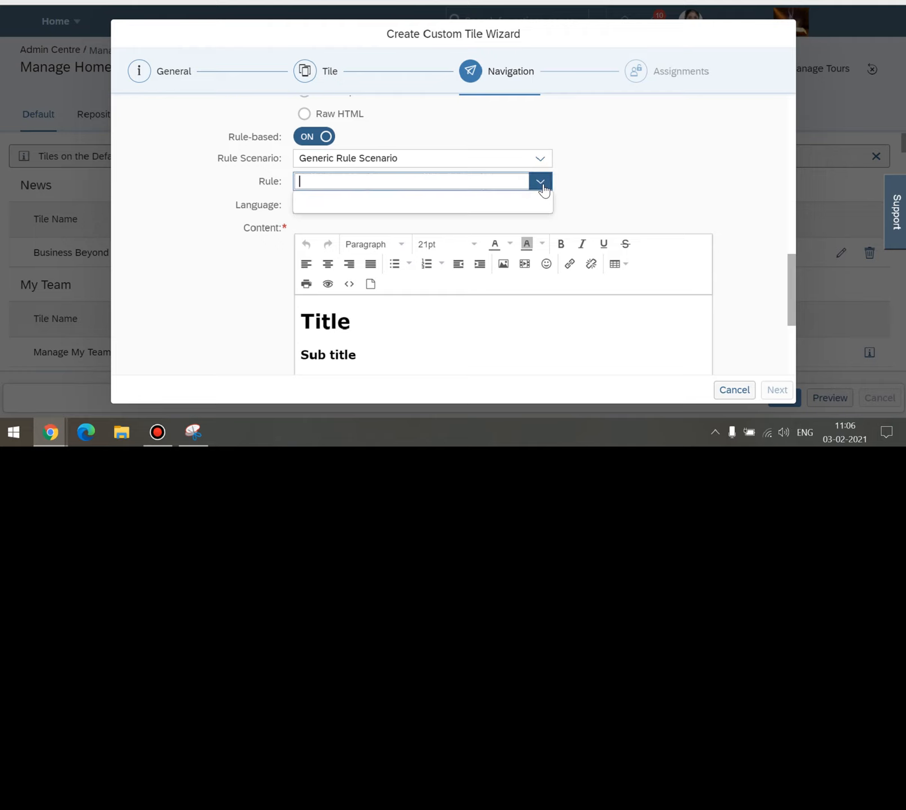
pyautogui.click(611, 176)
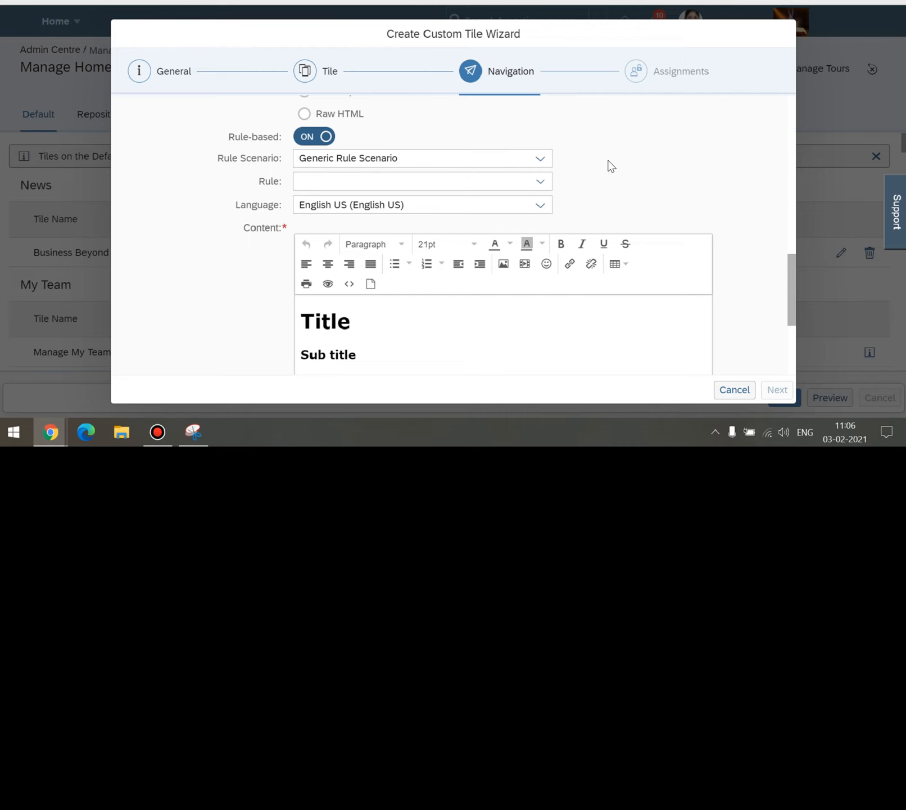
pyautogui.scroll(2, 609, 160)
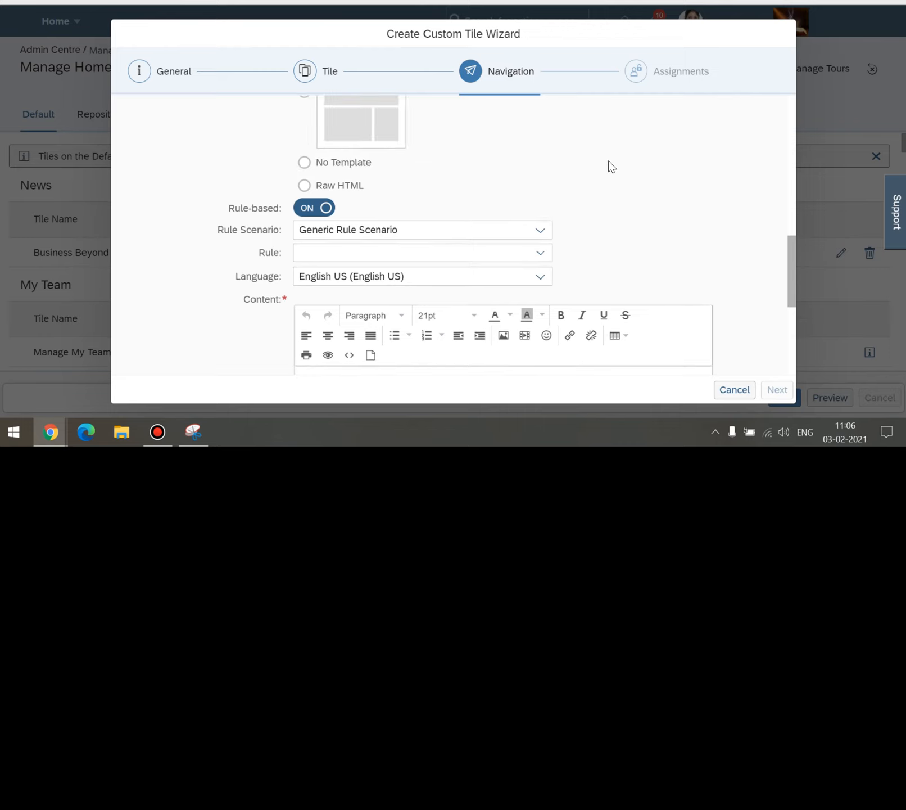
# Set Rule Scenario to Show New Recruit Onboarding Content, discarding the previous rule configuration.
pyautogui.click(310, 232)
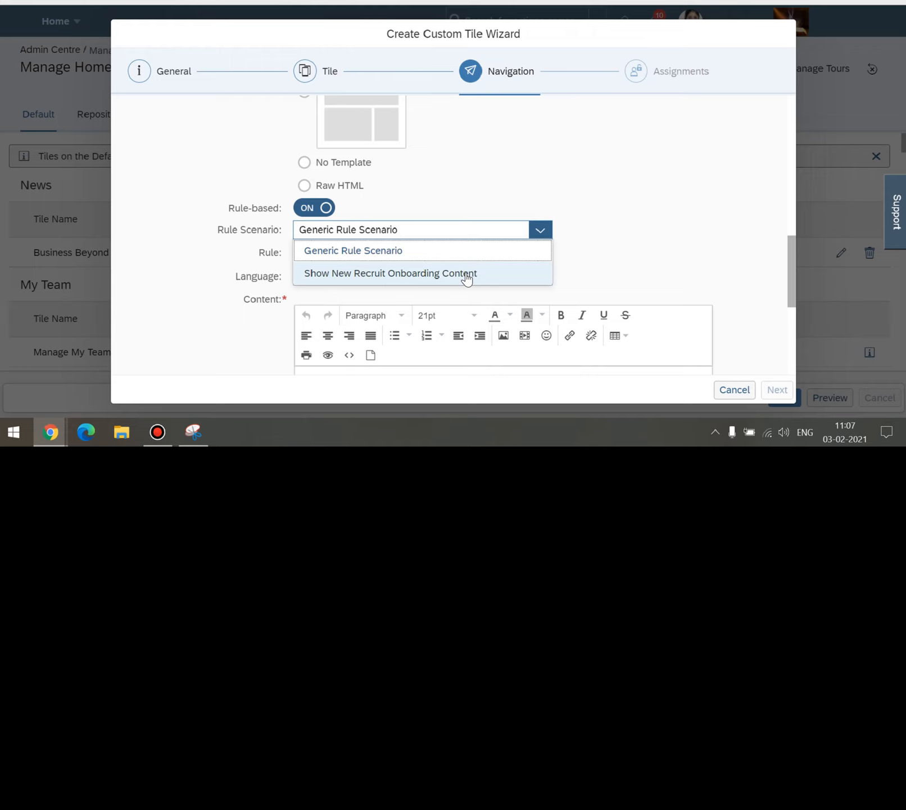
pyautogui.click(342, 276)
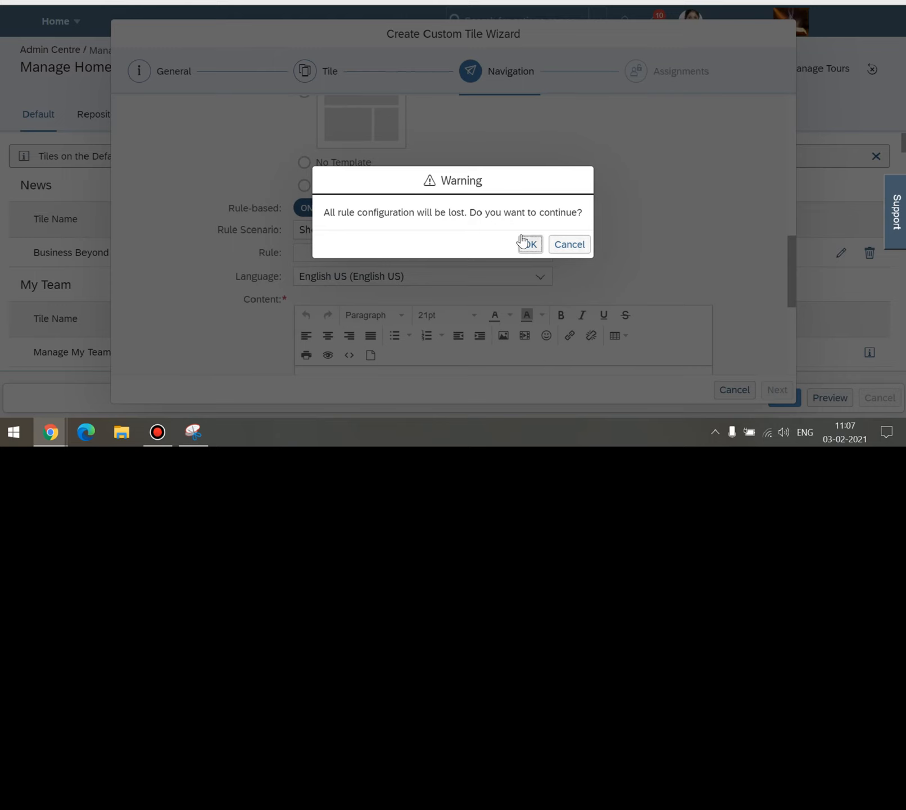
pyautogui.click(528, 243)
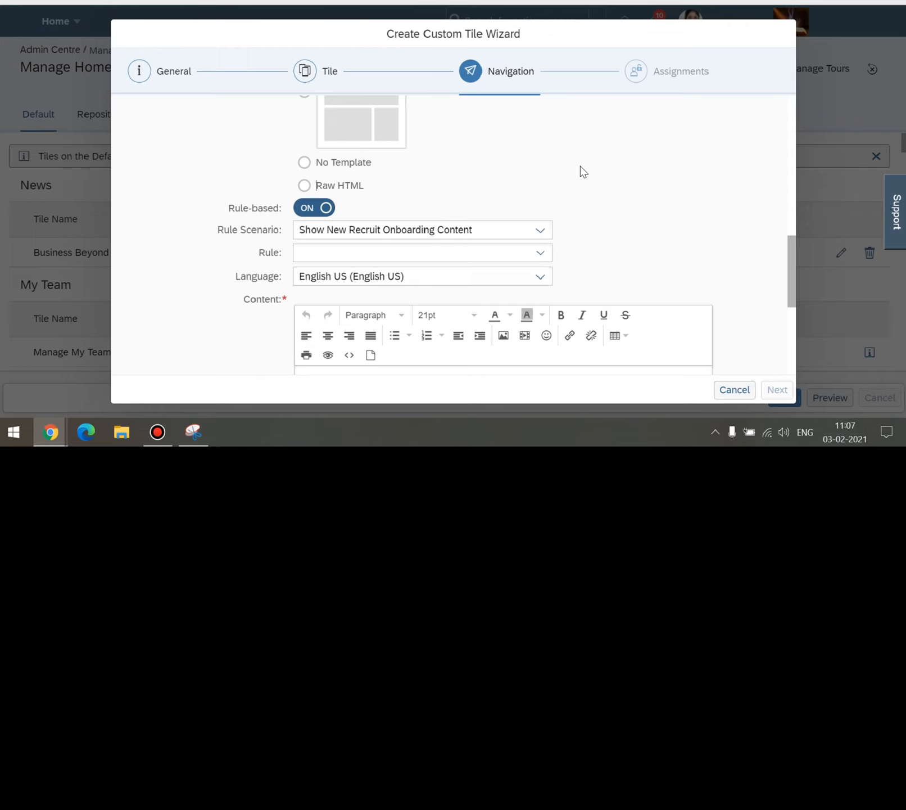
pyautogui.scroll(-1, 583, 174)
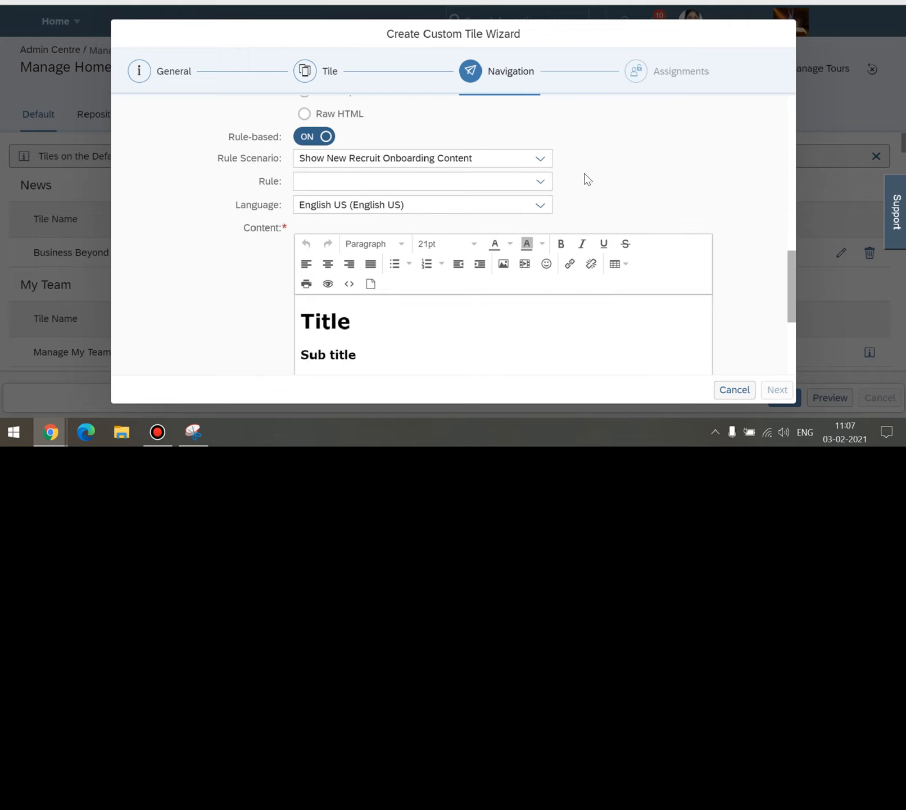
# Review the Rule Scenario and Language lists without changing them.
pyautogui.click(543, 163)
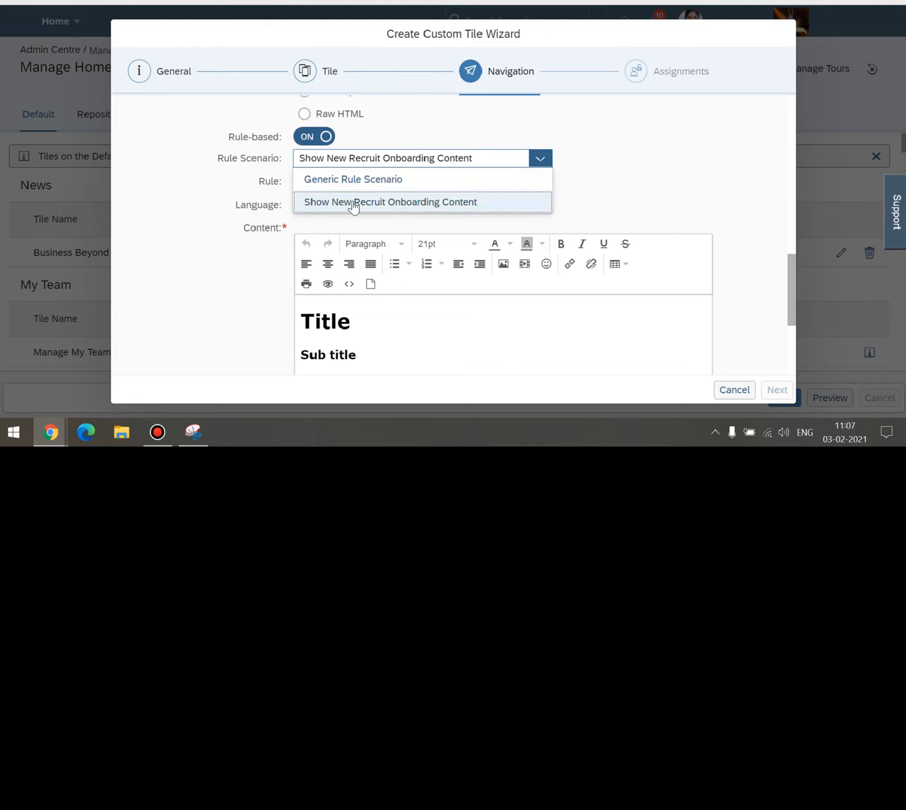
pyautogui.click(615, 183)
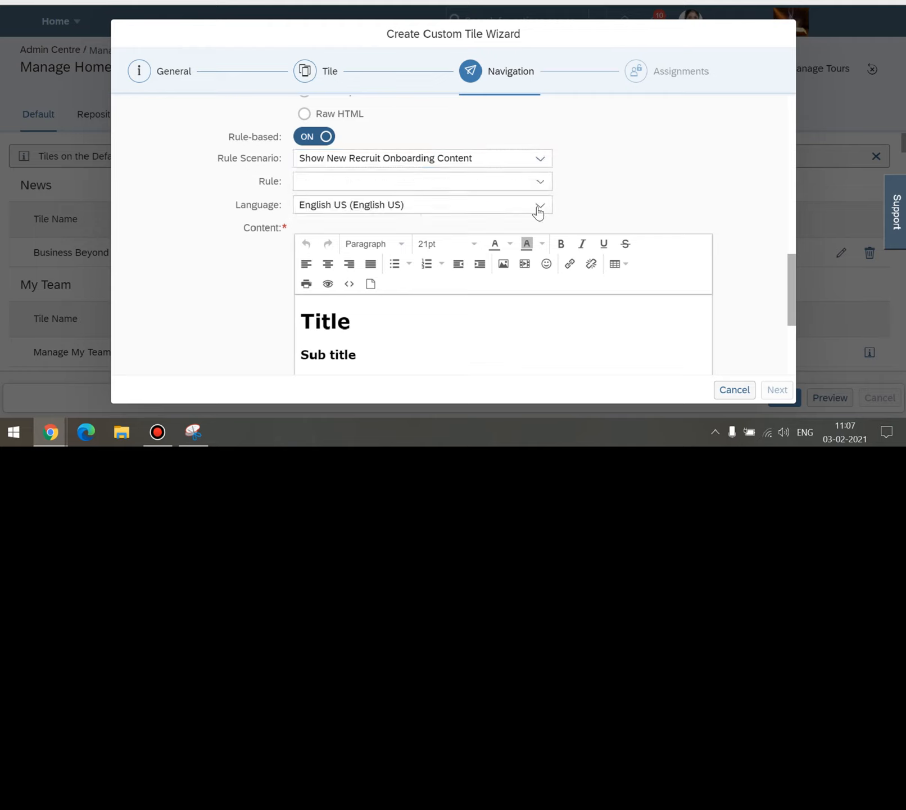
pyautogui.click(540, 205)
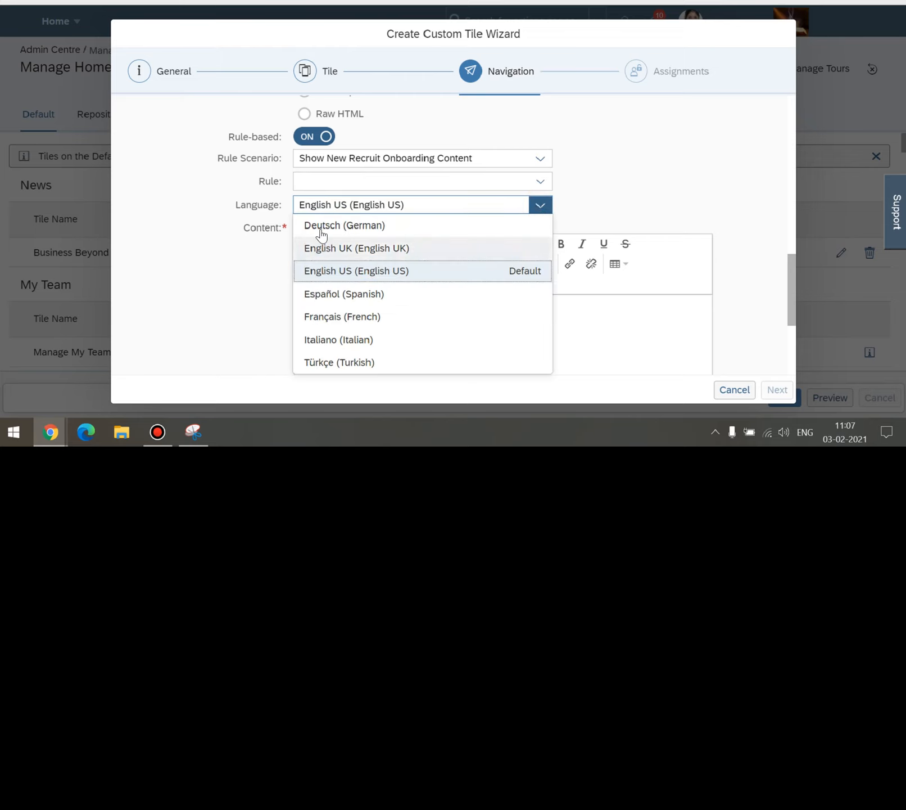
pyautogui.click(637, 179)
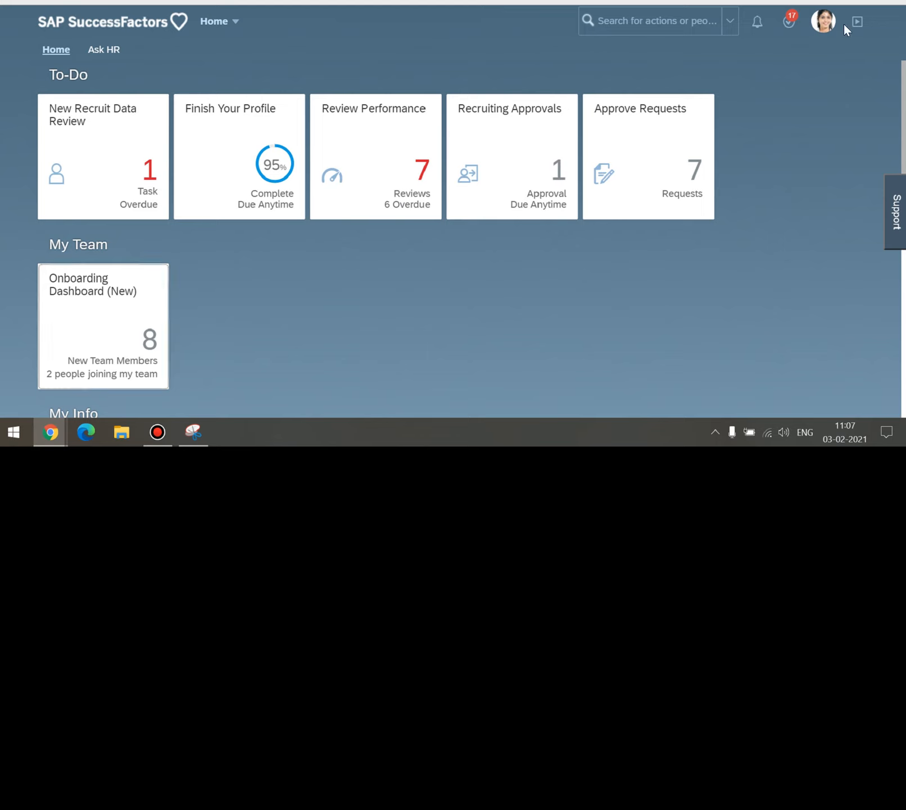
# Open Settings from the profile menu and view the available languages under Change Language.
pyautogui.click(823, 23)
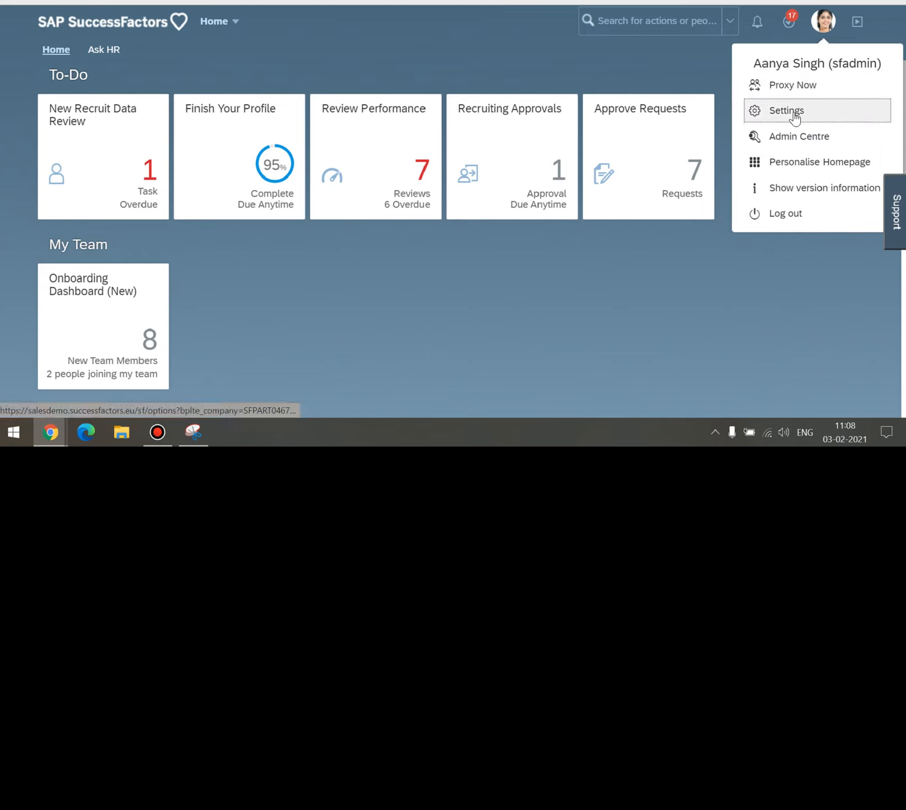
pyautogui.click(787, 111)
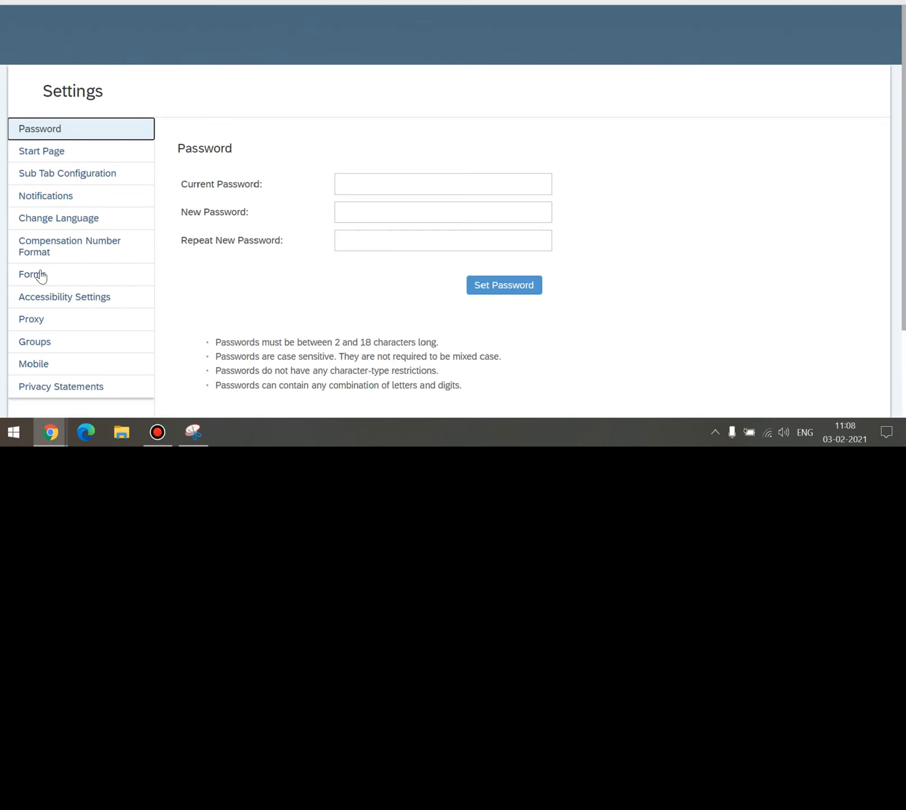
pyautogui.click(54, 191)
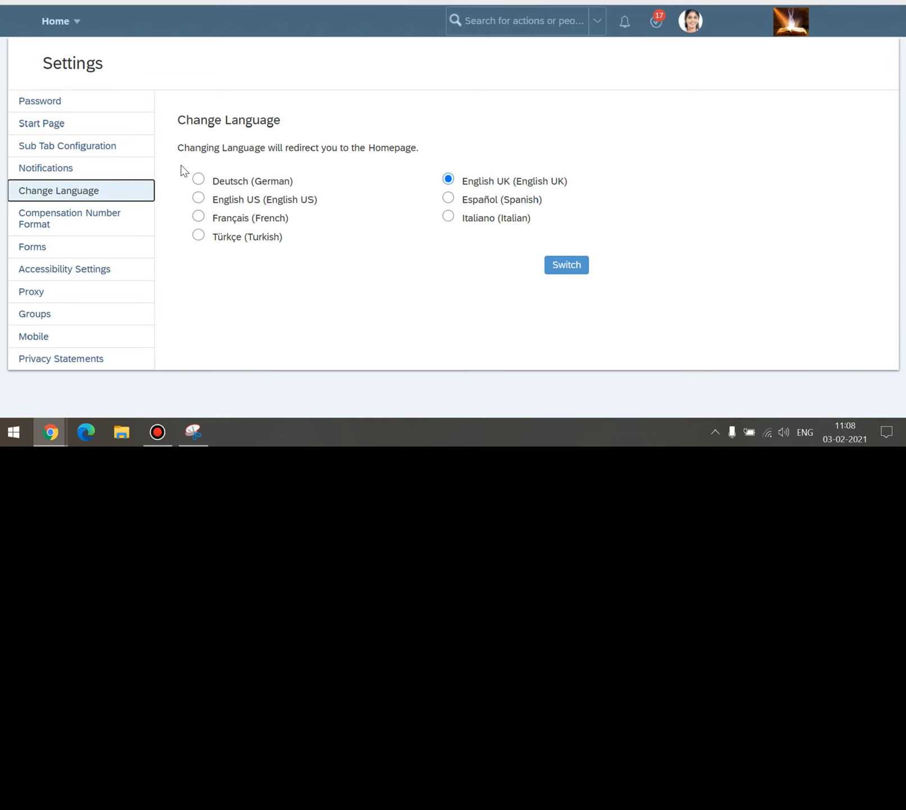
pyautogui.moveTo(181, 167); pyautogui.dragTo(556, 242)
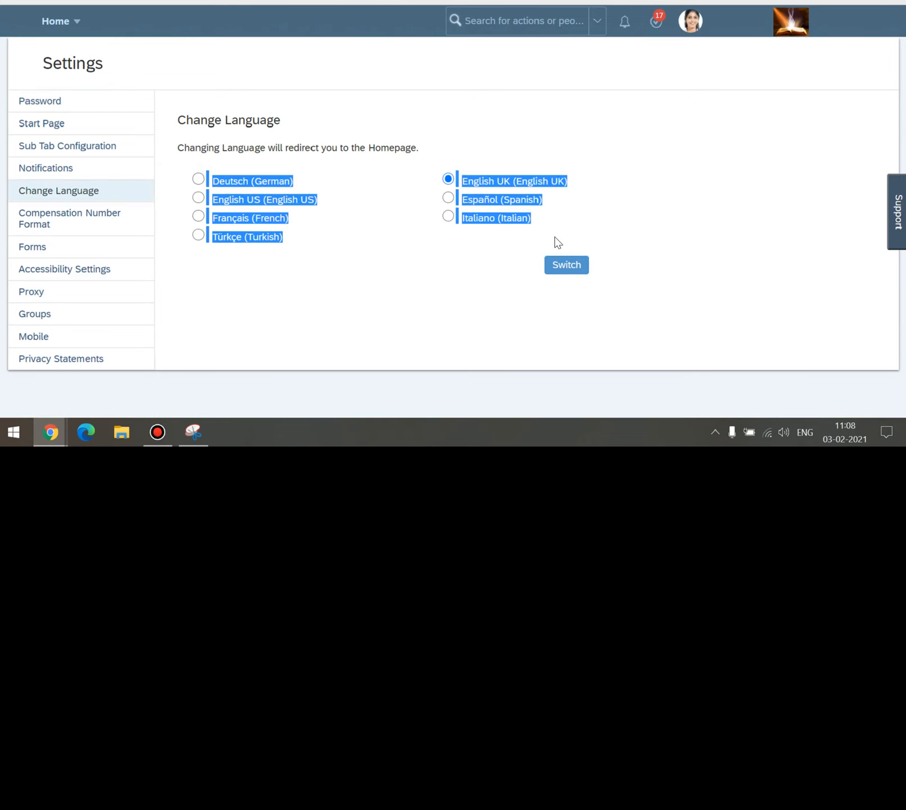
pyautogui.click(638, 206)
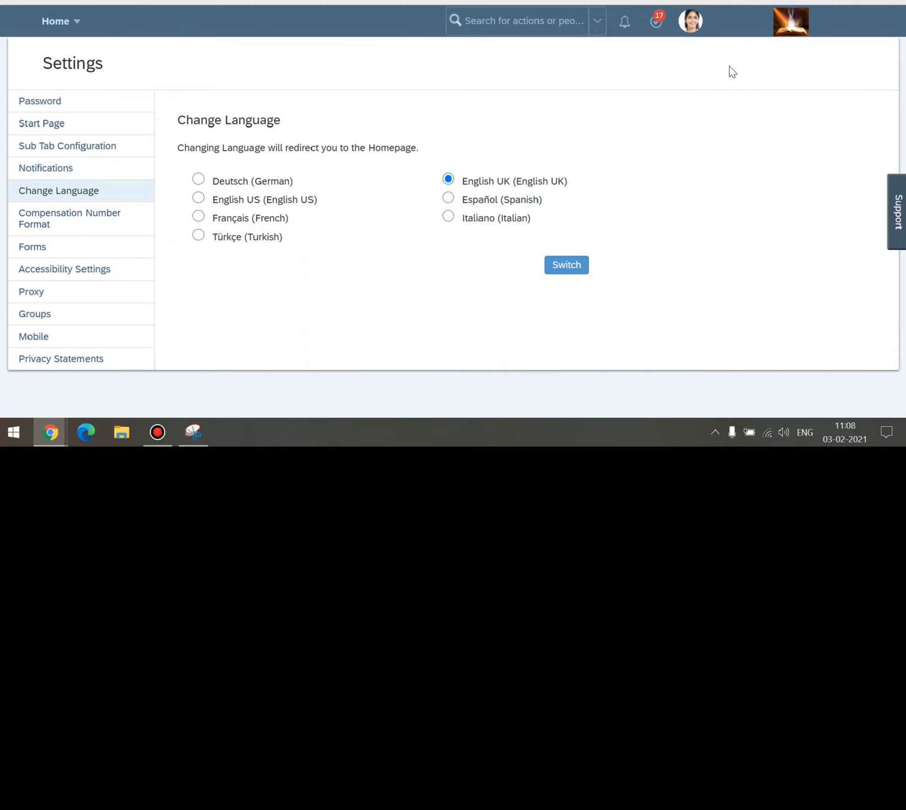
pyautogui.click(661, 157)
pyautogui.moveTo(208, 176); pyautogui.dragTo(461, 221)
pyautogui.click(696, 199)
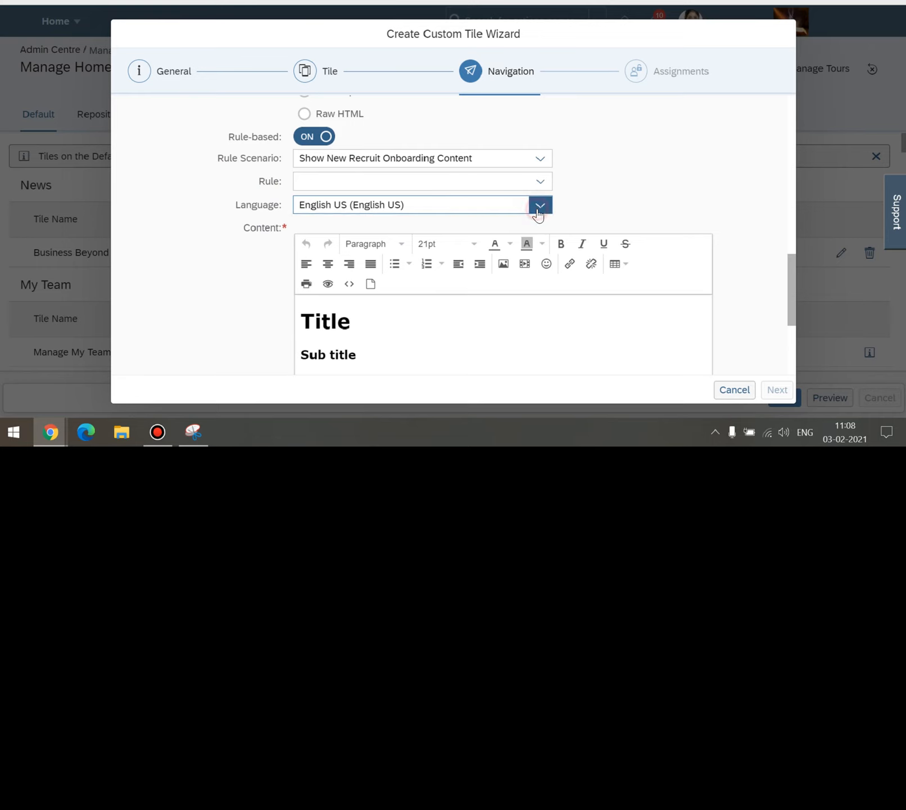
# Set the content language to Italiano (Italian) and delete all template text from the editor.
pyautogui.click(539, 207)
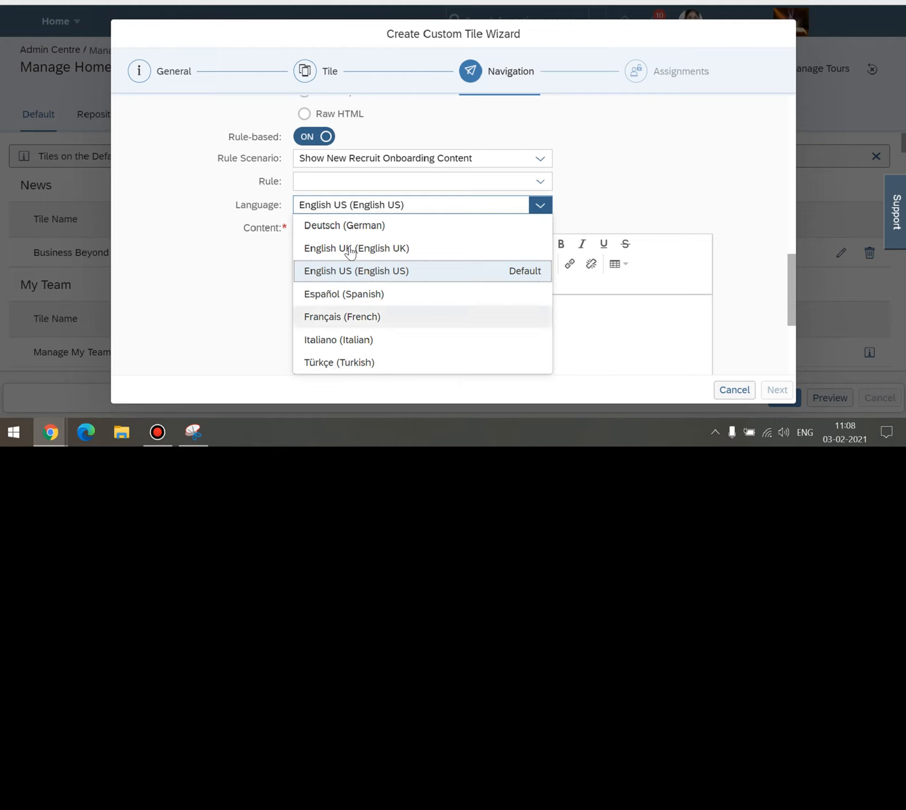
pyautogui.click(345, 342)
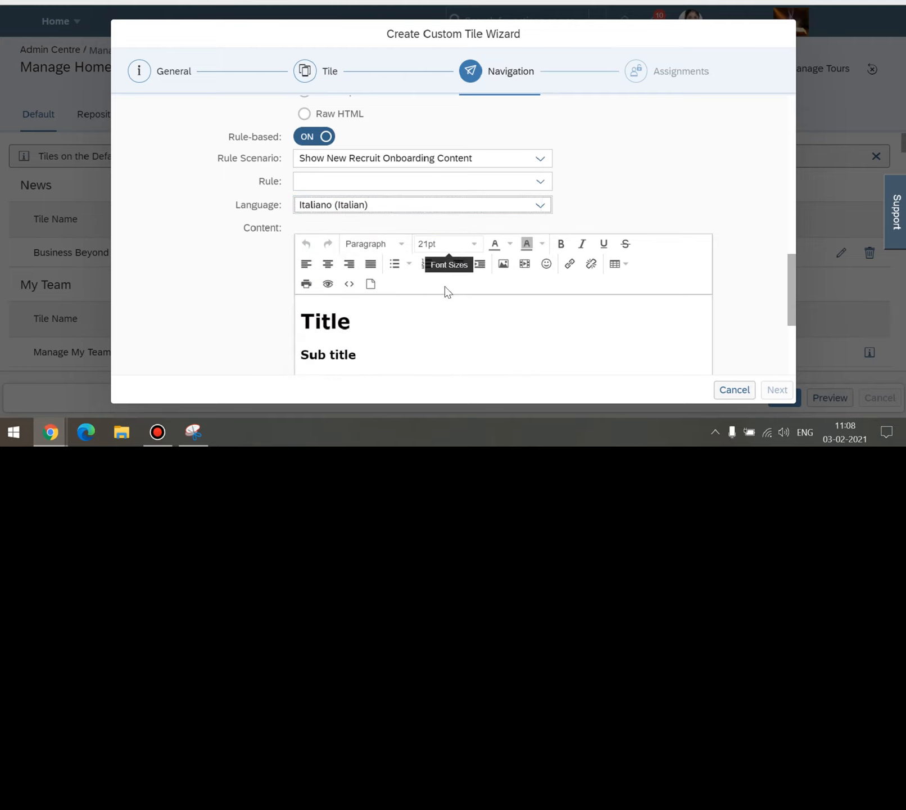
pyautogui.click(426, 326)
pyautogui.scroll(-1, 426, 326)
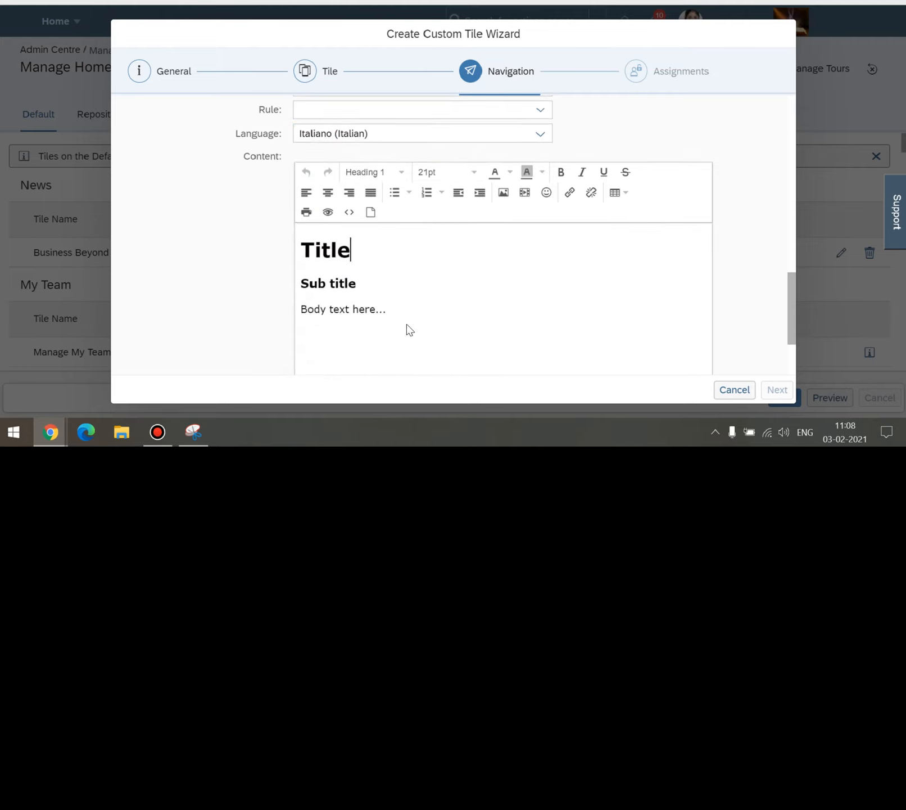
pyautogui.click(401, 311)
pyautogui.hotkey('ctrl', 'a')
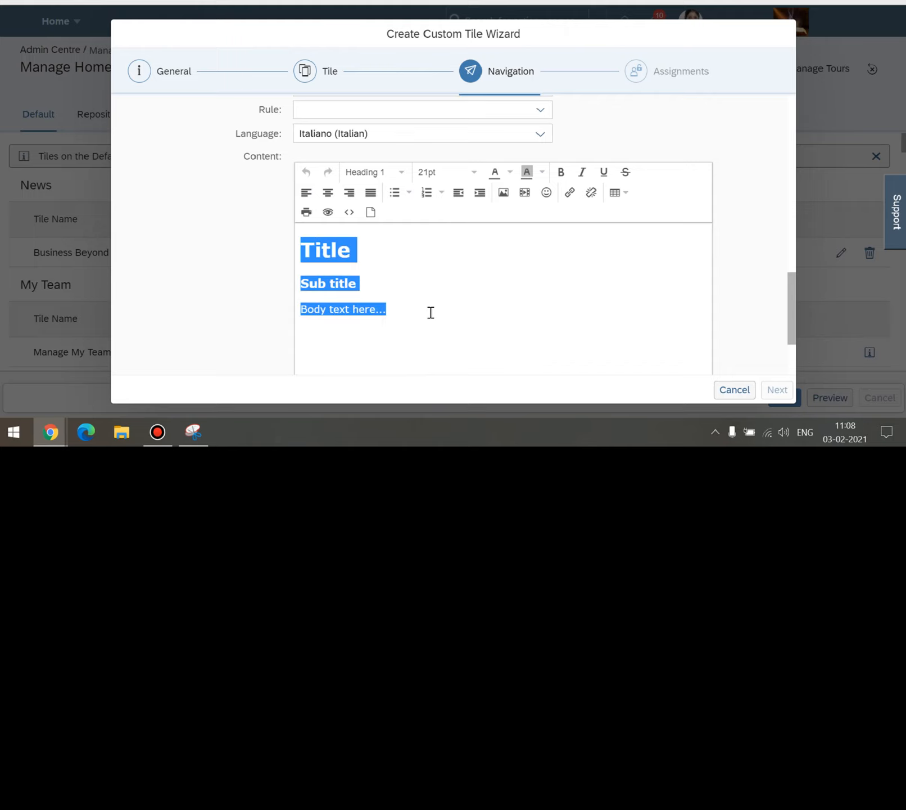
pyautogui.press('BackSpace')
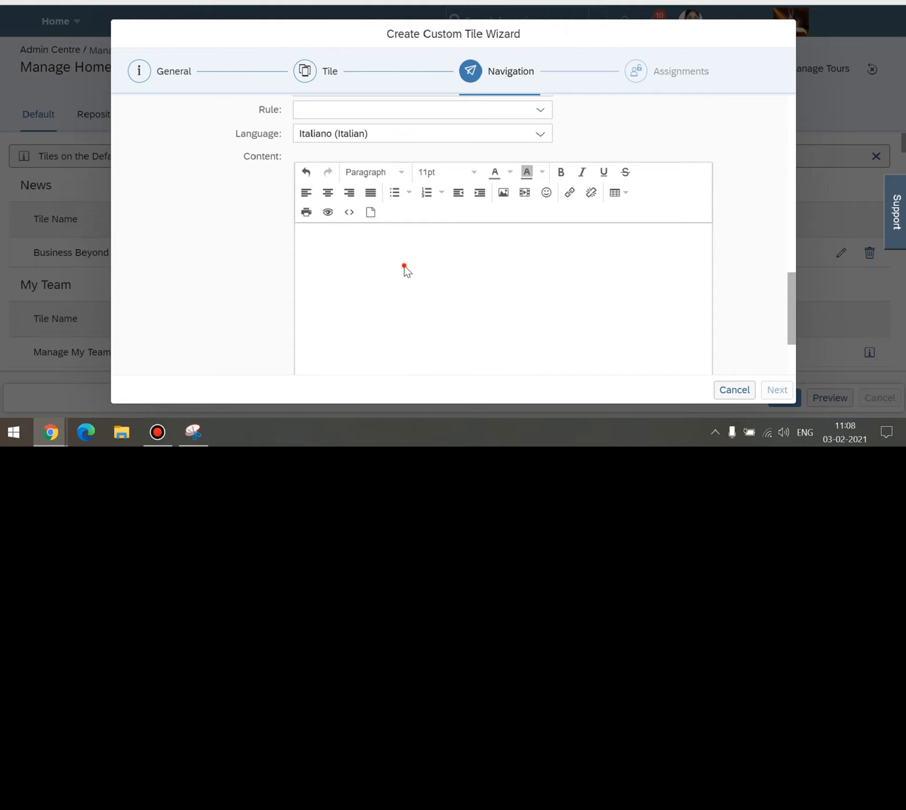
pyautogui.scroll(-1, 405, 269)
pyautogui.scroll(1, 406, 271)
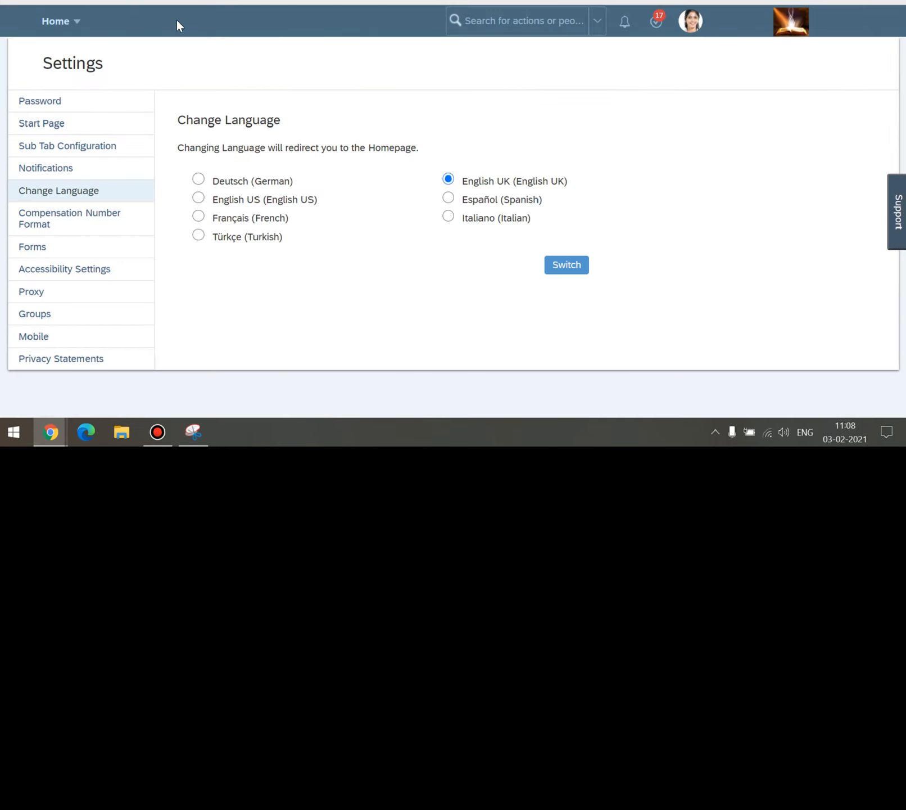
# Return to the home page through the navigation menu and scroll down it.
pyautogui.click(62, 21)
pyautogui.click(69, 48)
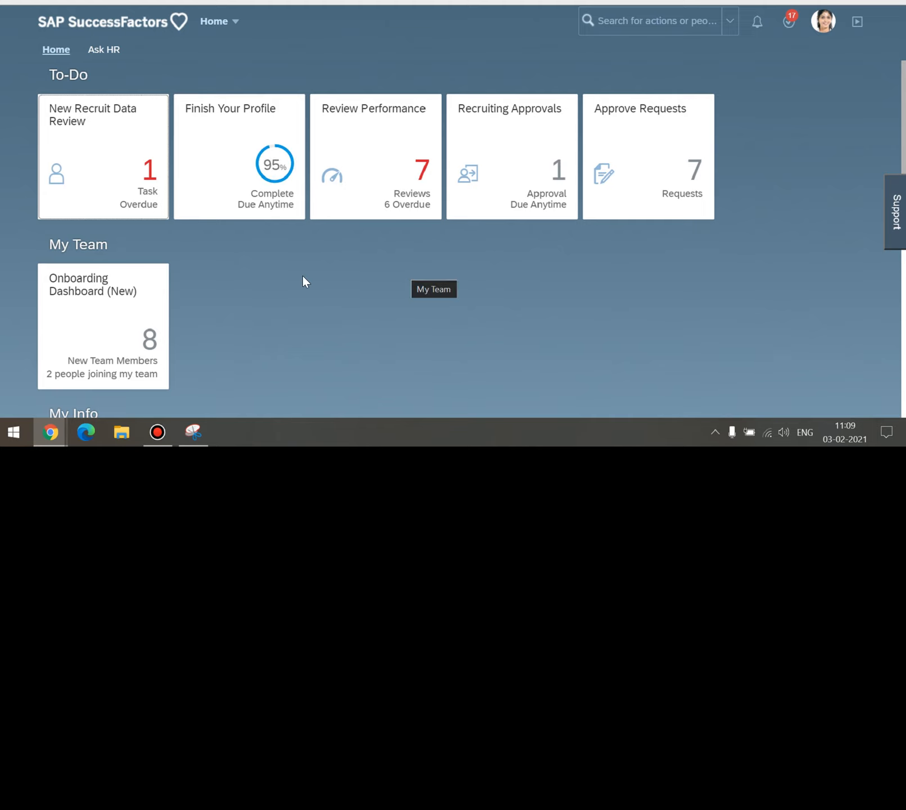
pyautogui.scroll(-4, 302, 275)
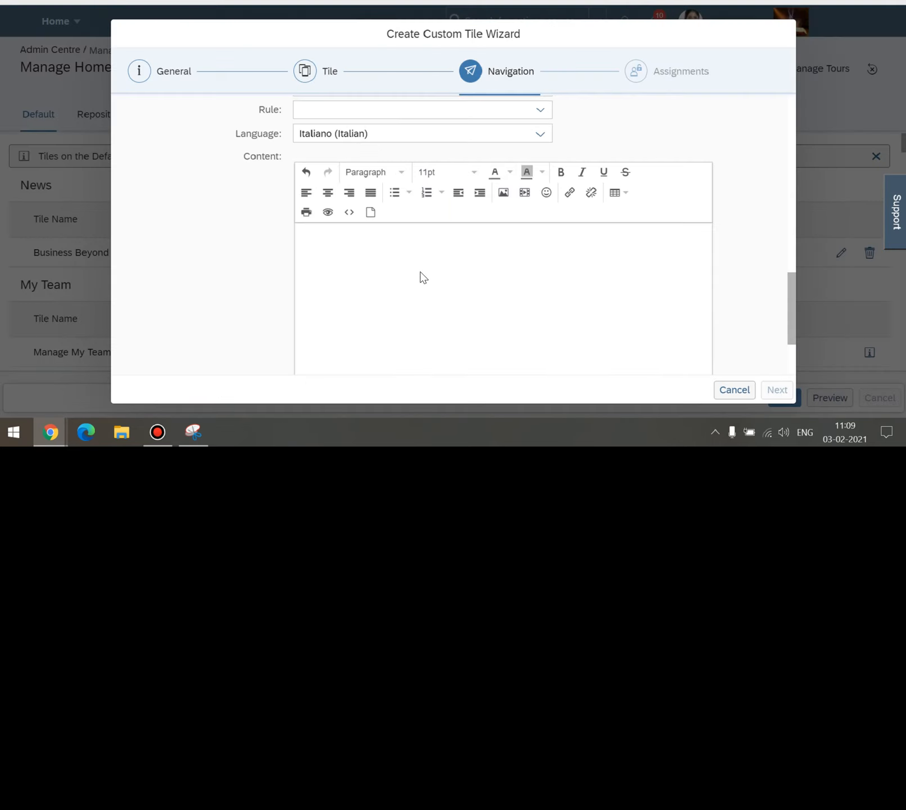
# Open the Insert/edit link dialog in the empty content, initially picking the #top anchor.
pyautogui.click(421, 276)
pyautogui.click(569, 194)
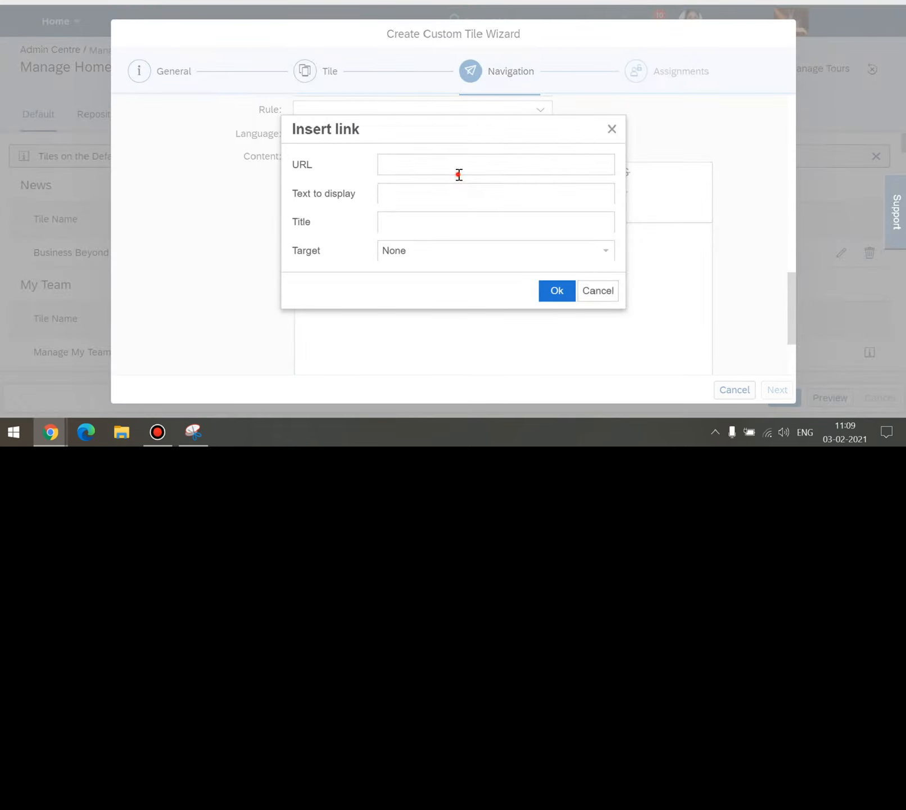
pyautogui.click(459, 172)
pyautogui.click(421, 187)
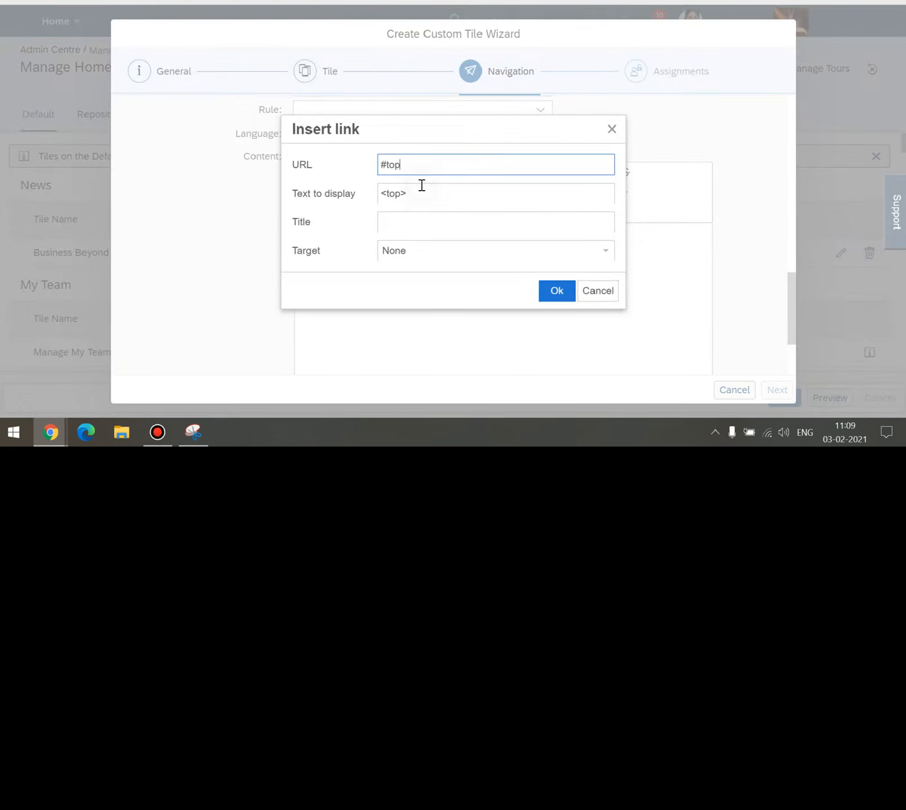
pyautogui.click(418, 224)
pyautogui.click(421, 250)
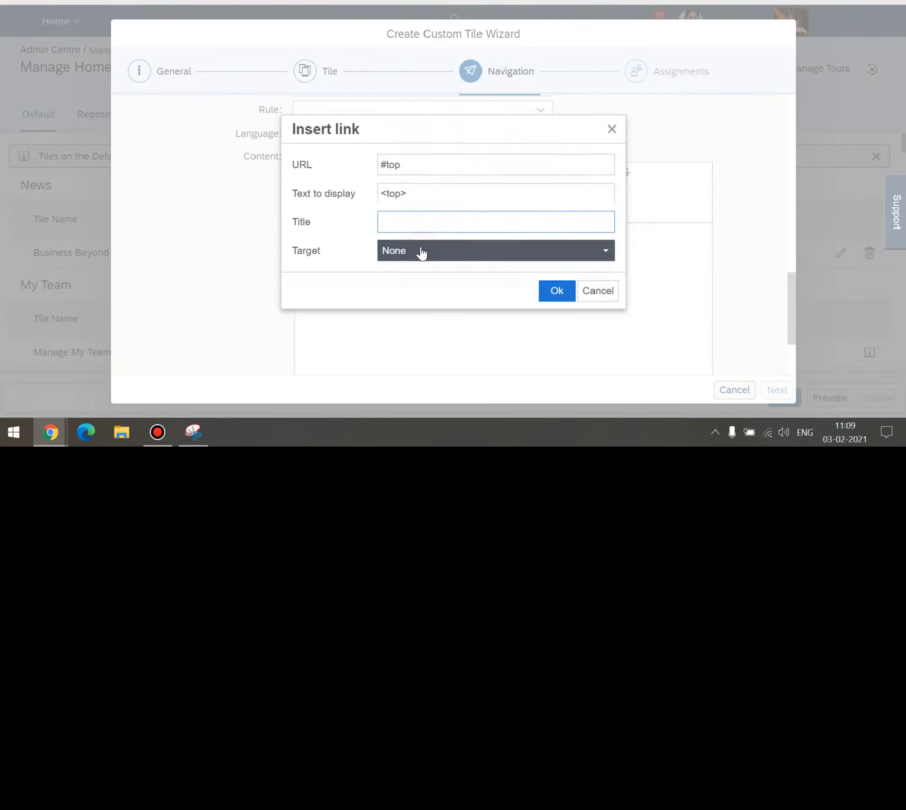
pyautogui.press('Escape')
pyautogui.click(360, 258)
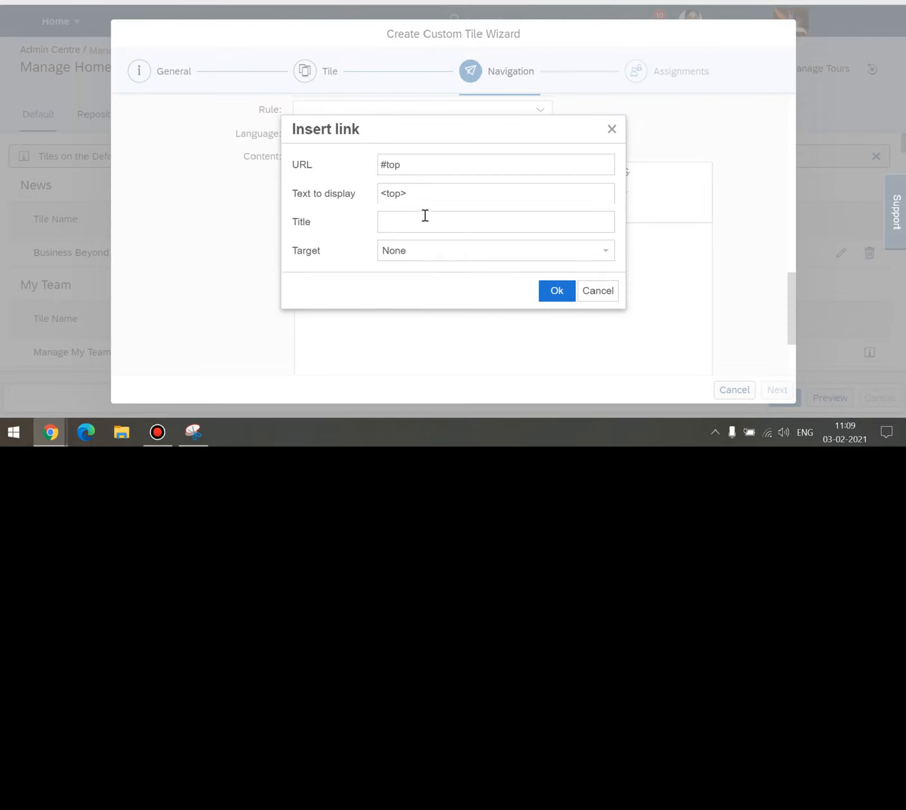
# Replace the #top link address with the pasted wikimedia SAP-Logo.svg URL.
pyautogui.click(421, 219)
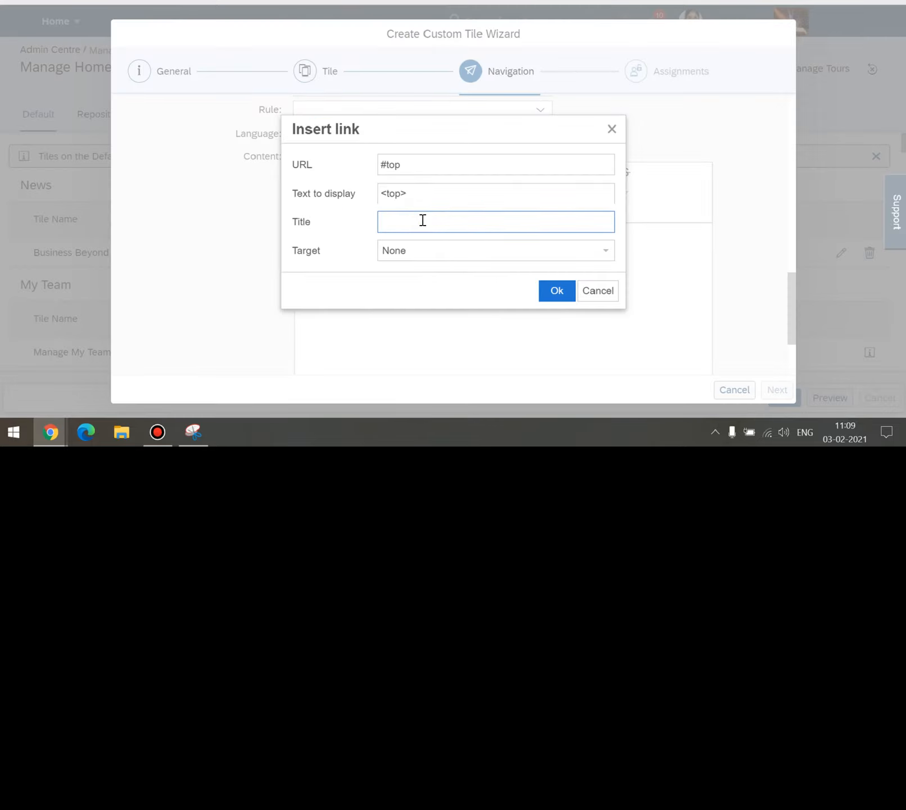
pyautogui.click(421, 174)
pyautogui.doubleClick(421, 174)
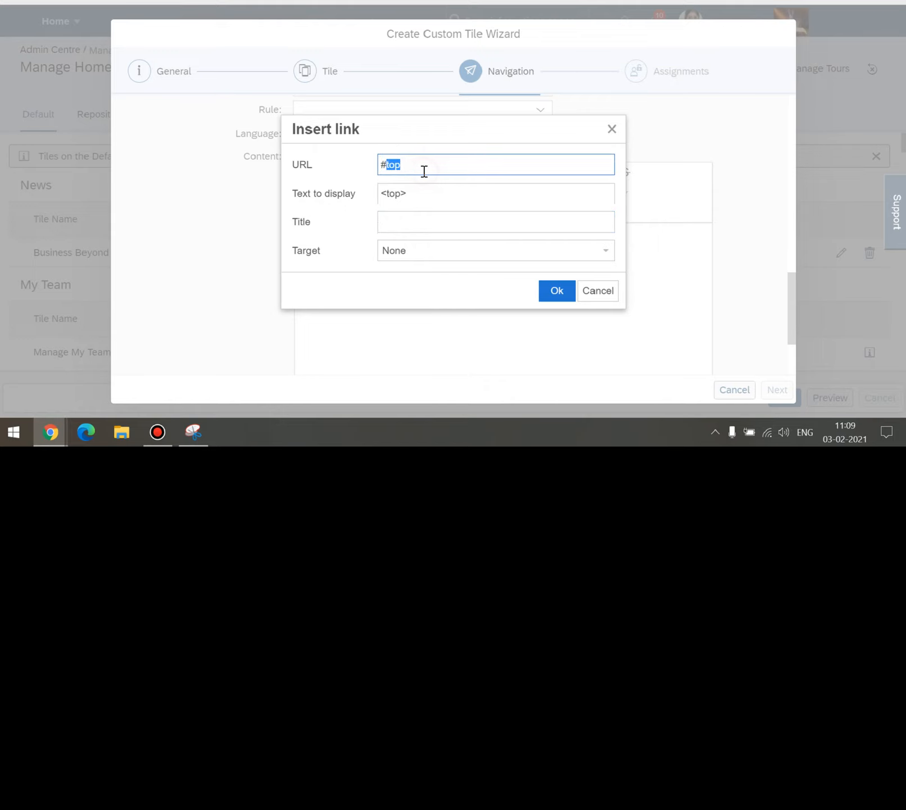
pyautogui.hotkey('ctrl', 'a')
pyautogui.write('https://upload.wikimedia.org/wikipedia/commons/8/8f/SAP-Logo.svg')
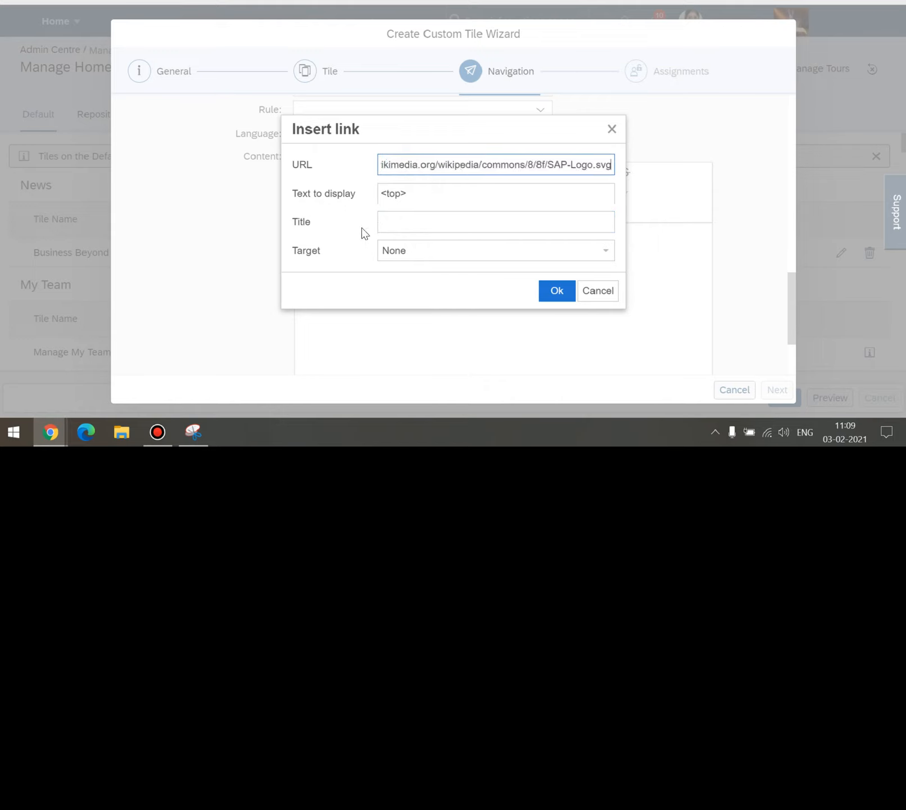
pyautogui.click(360, 174)
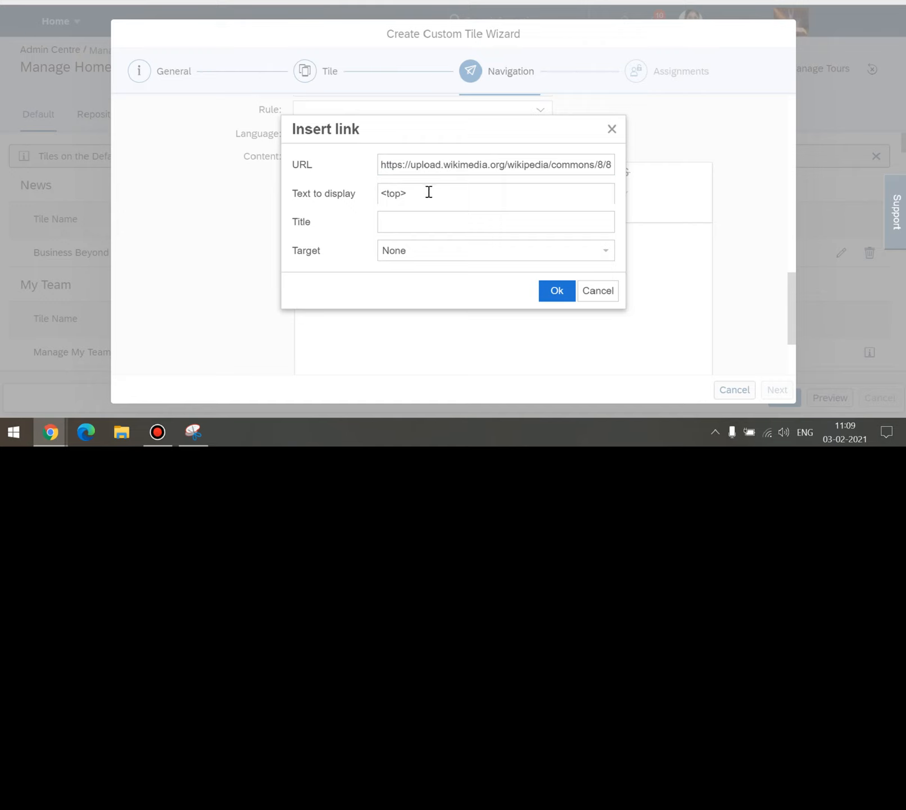
# Set the link's text to display and title to 'SAP Logo'.
pyautogui.moveTo(428, 193); pyautogui.dragTo(352, 192)
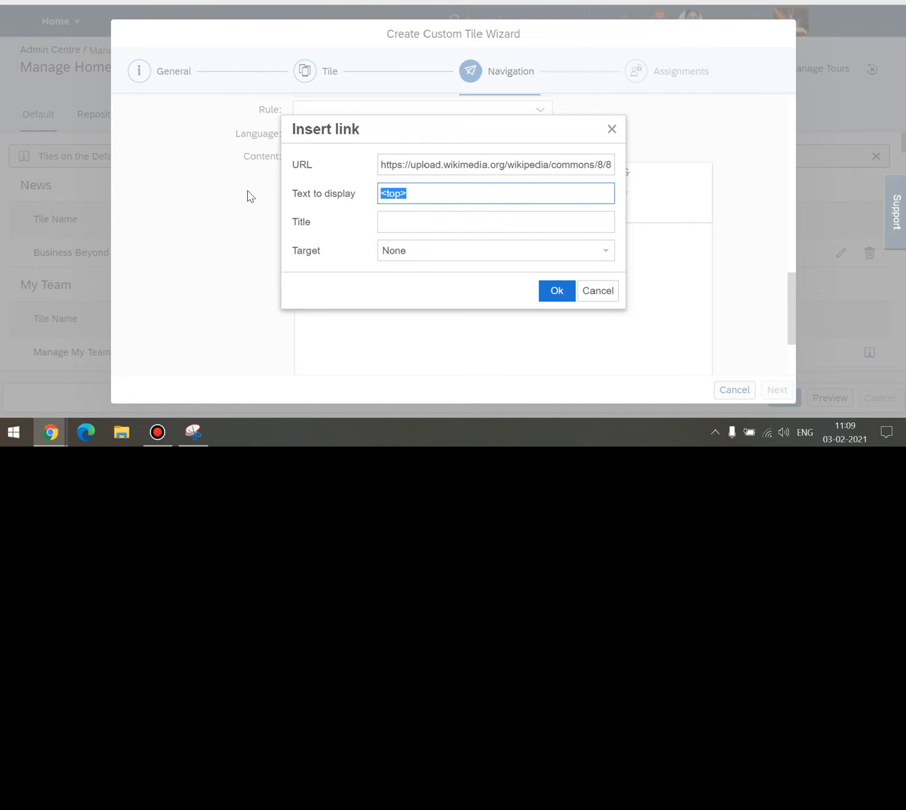
pyautogui.write('SAP Logo')
pyautogui.click(400, 221)
pyautogui.write('S')
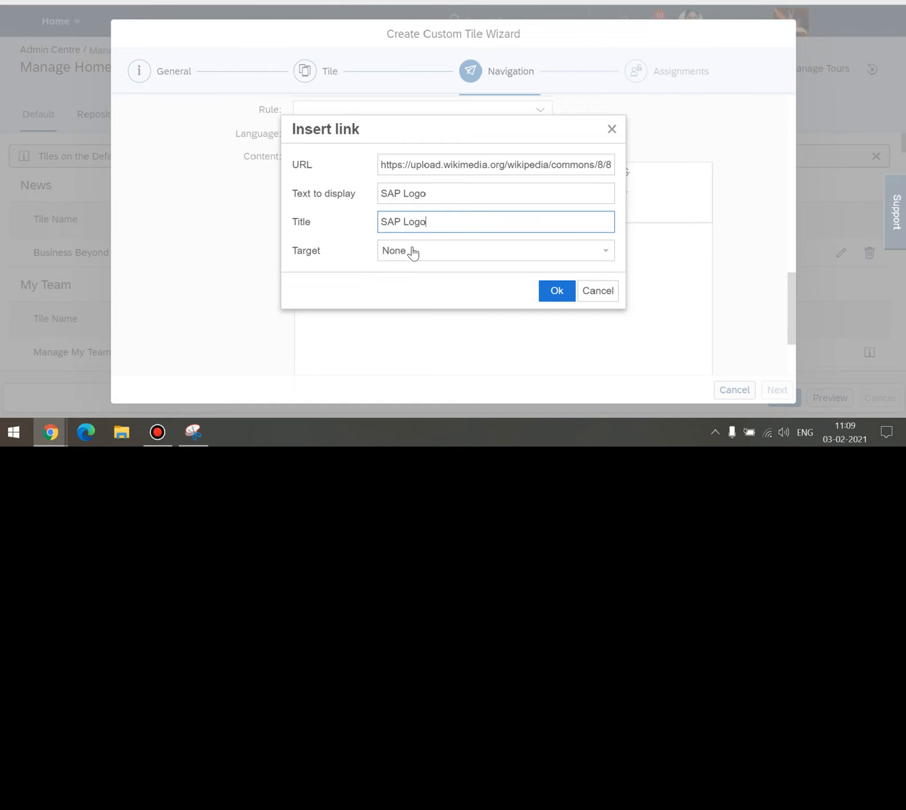
# Make the link open in a New window and insert it into the content.
pyautogui.click(431, 251)
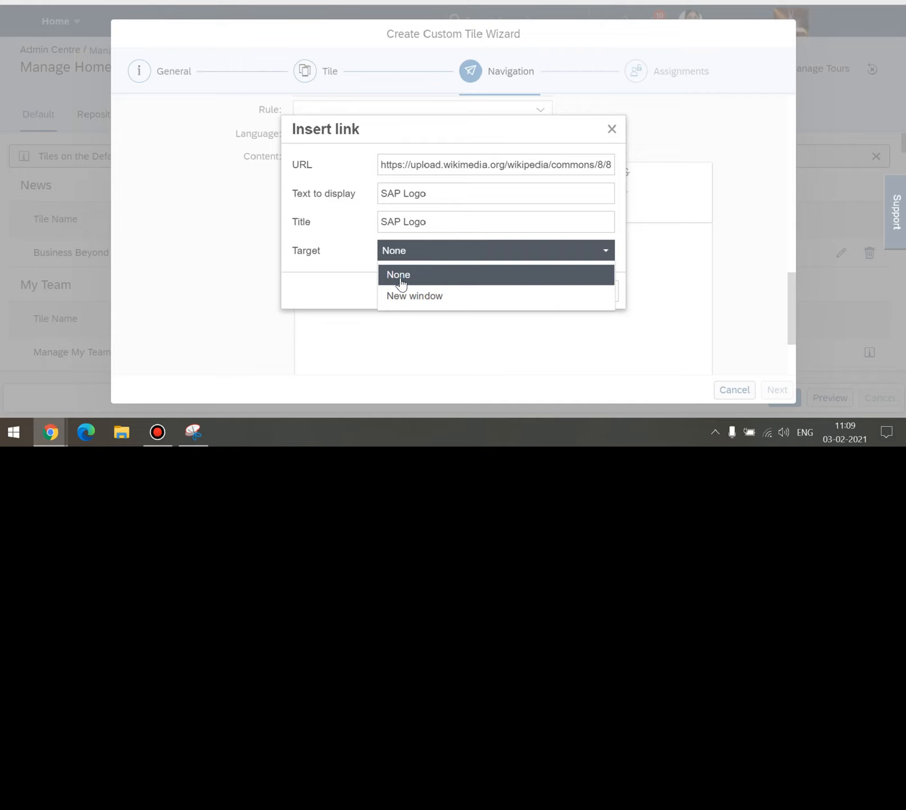
pyautogui.click(353, 276)
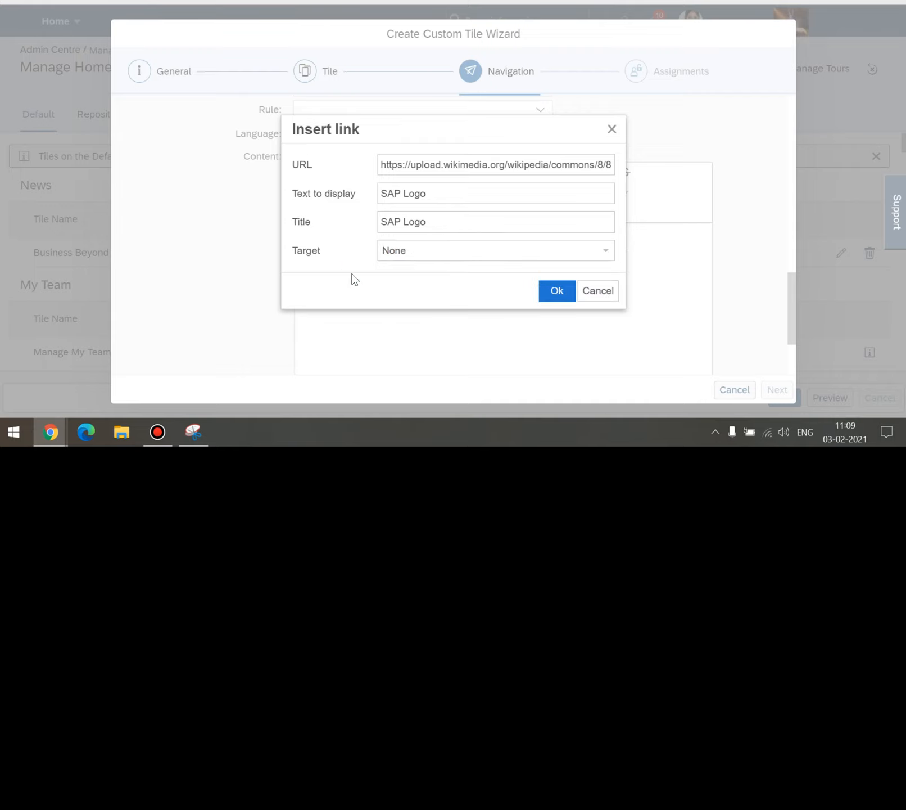
pyautogui.click(398, 257)
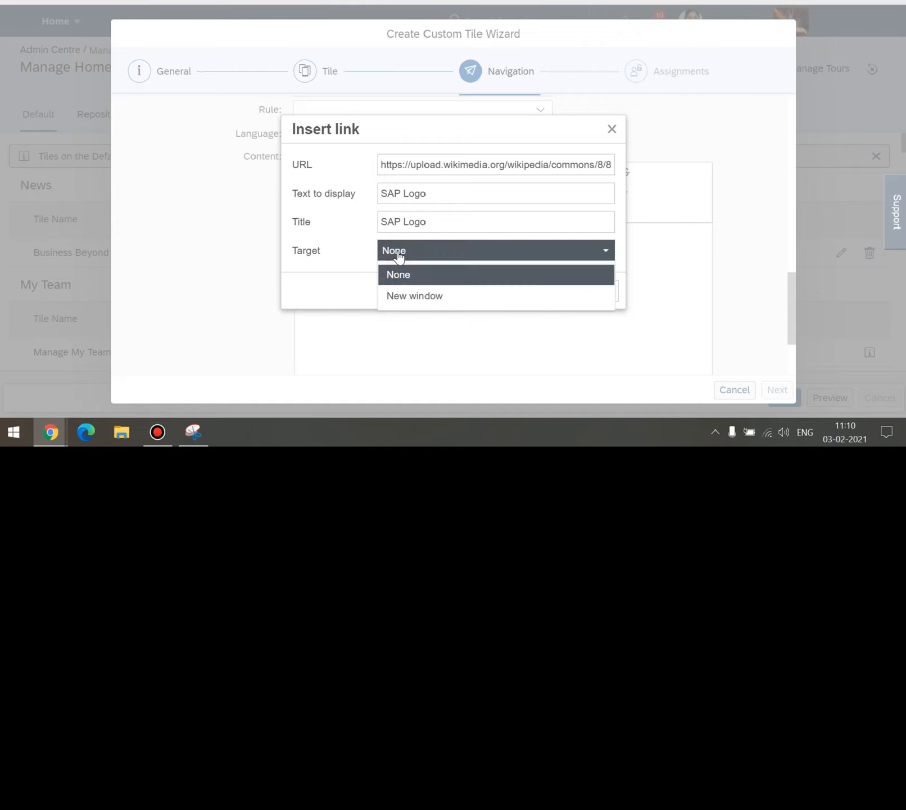
pyautogui.click(404, 296)
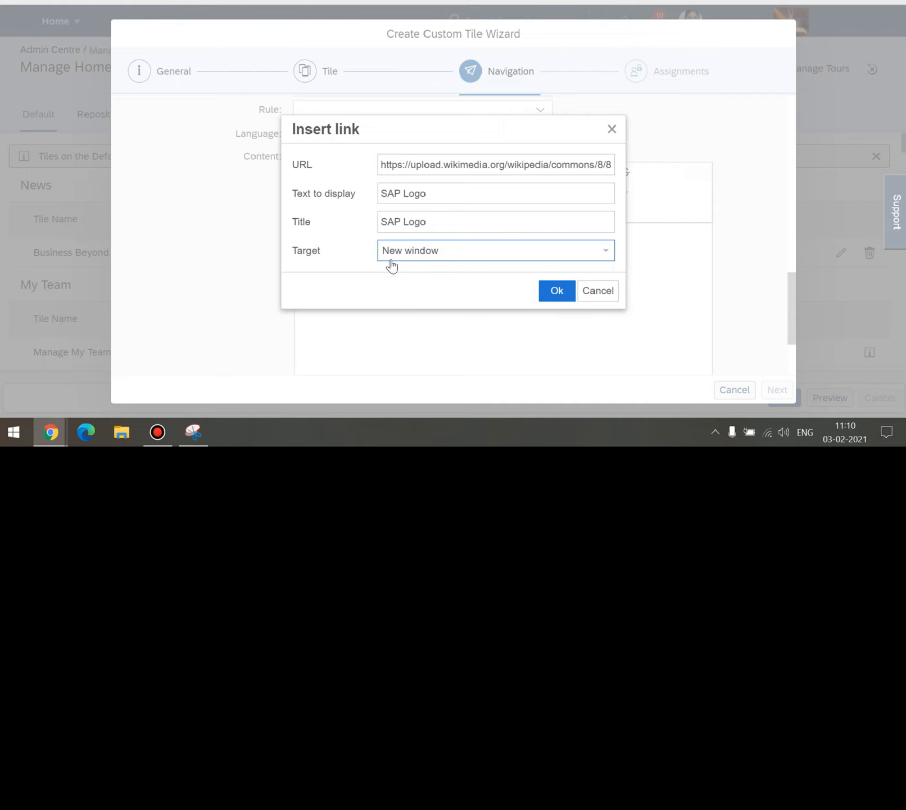
pyautogui.click(554, 290)
pyautogui.scroll(-2, 515, 272)
pyautogui.scroll(2, 435, 237)
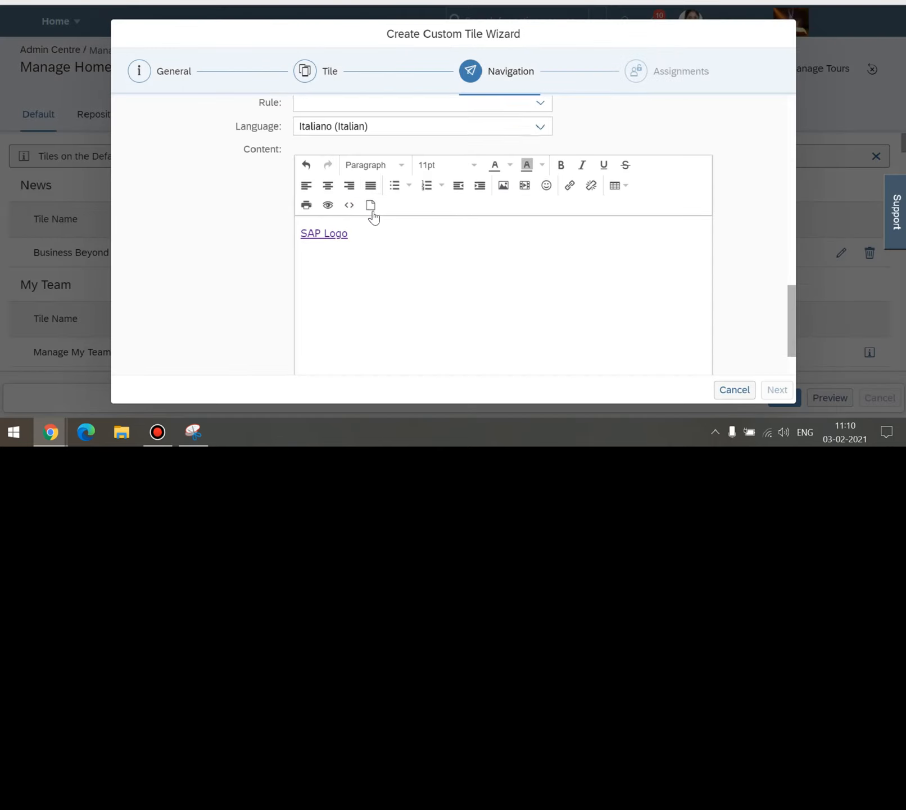
pyautogui.scroll(1, 354, 242)
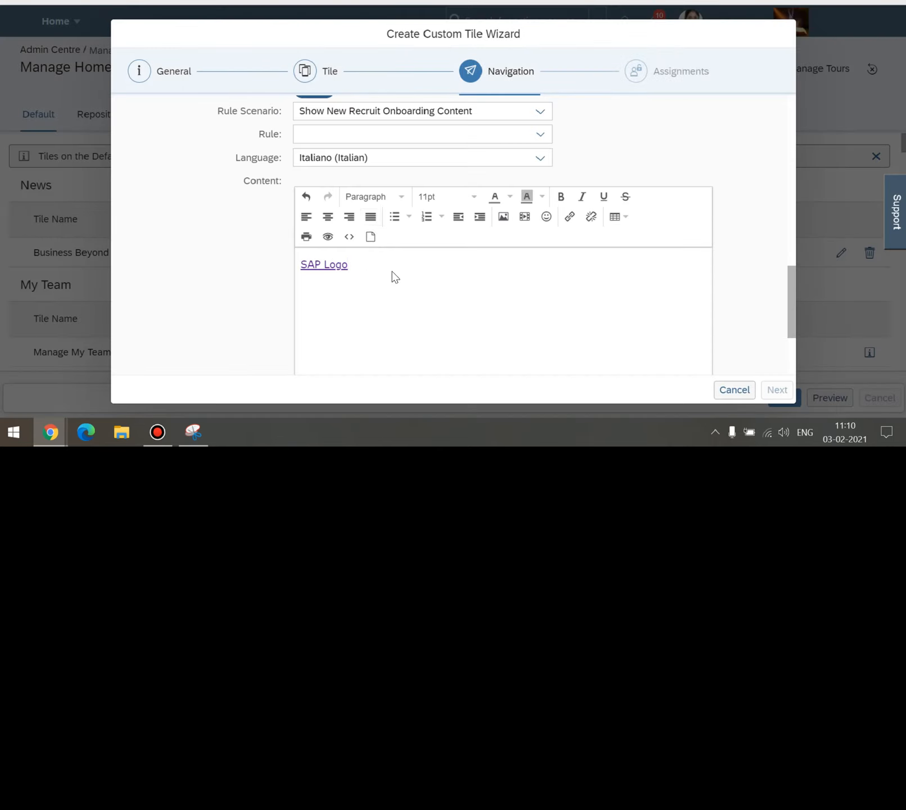
# On a new line, upload the nature photo from the computer and insert it as an image.
pyautogui.press('Return')
pyautogui.click(504, 223)
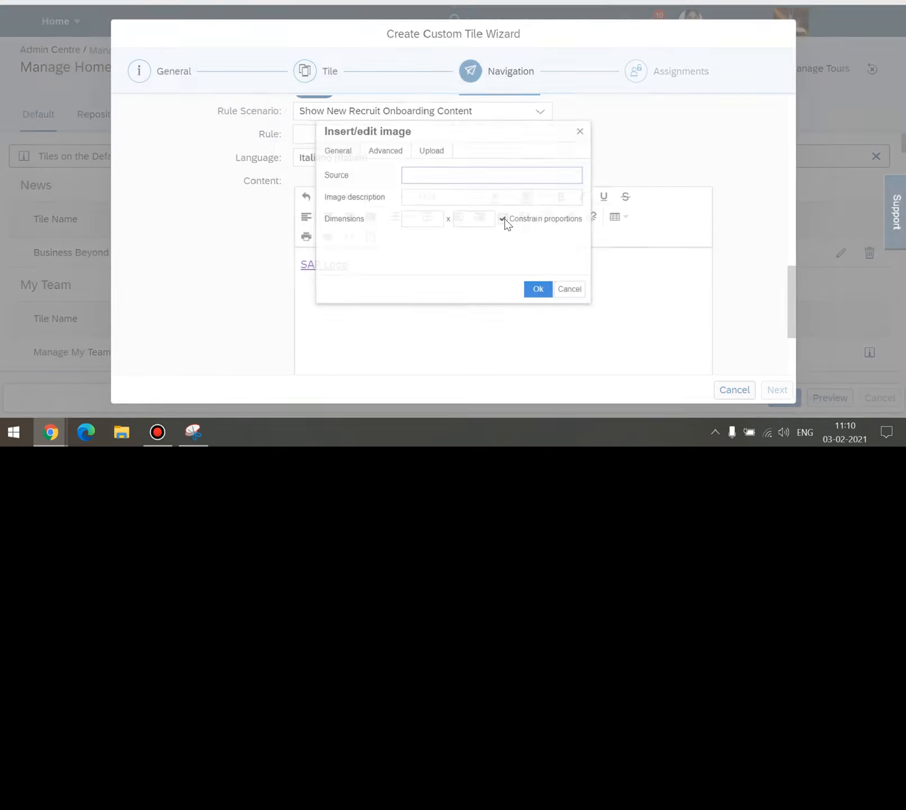
pyautogui.click(422, 170)
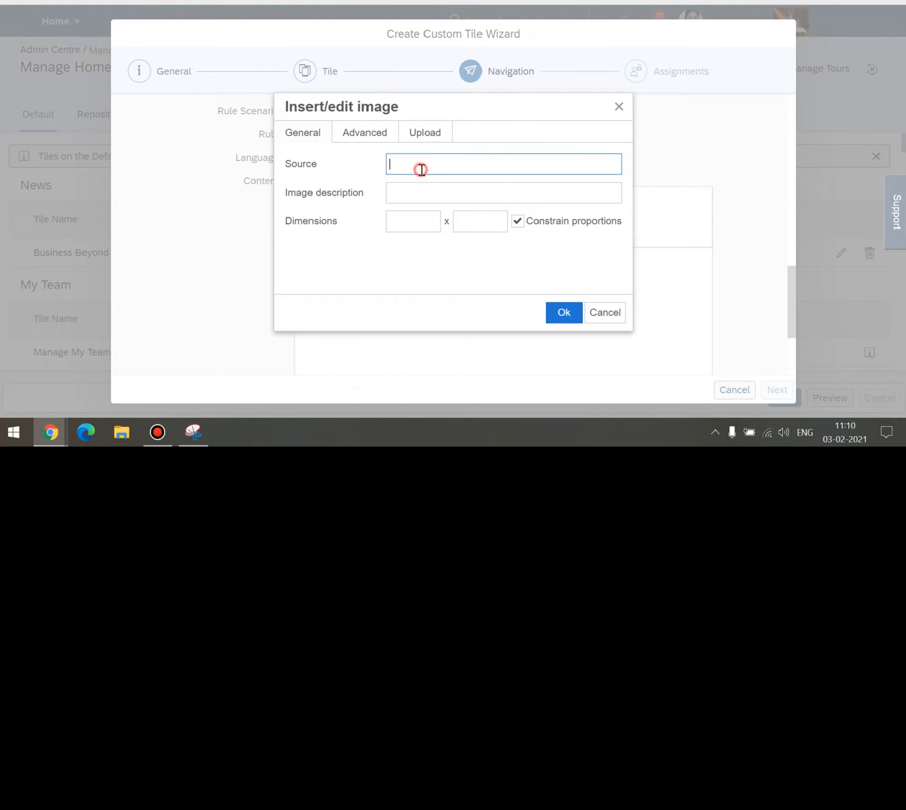
pyautogui.click(364, 134)
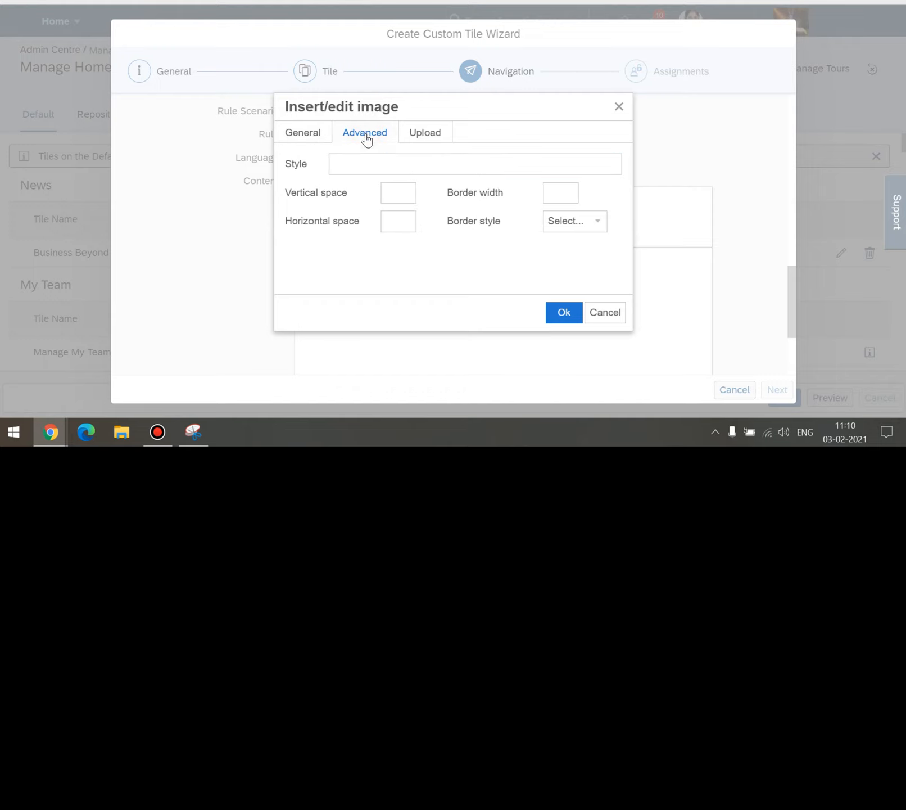
pyautogui.click(406, 134)
pyautogui.click(445, 172)
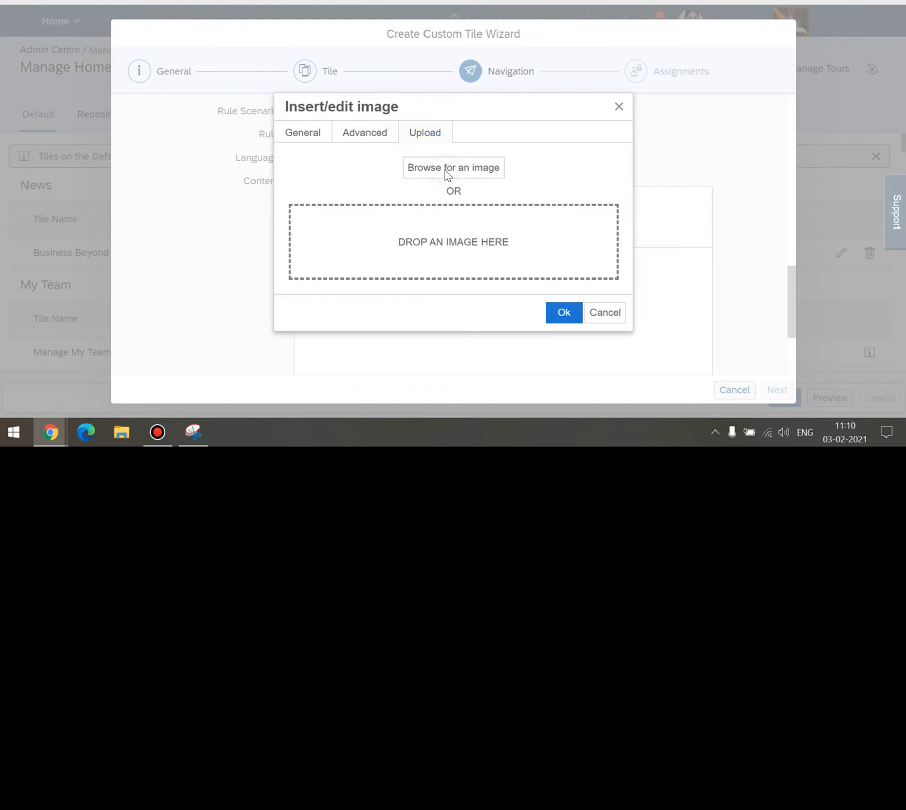
pyautogui.doubleClick(179, 45)
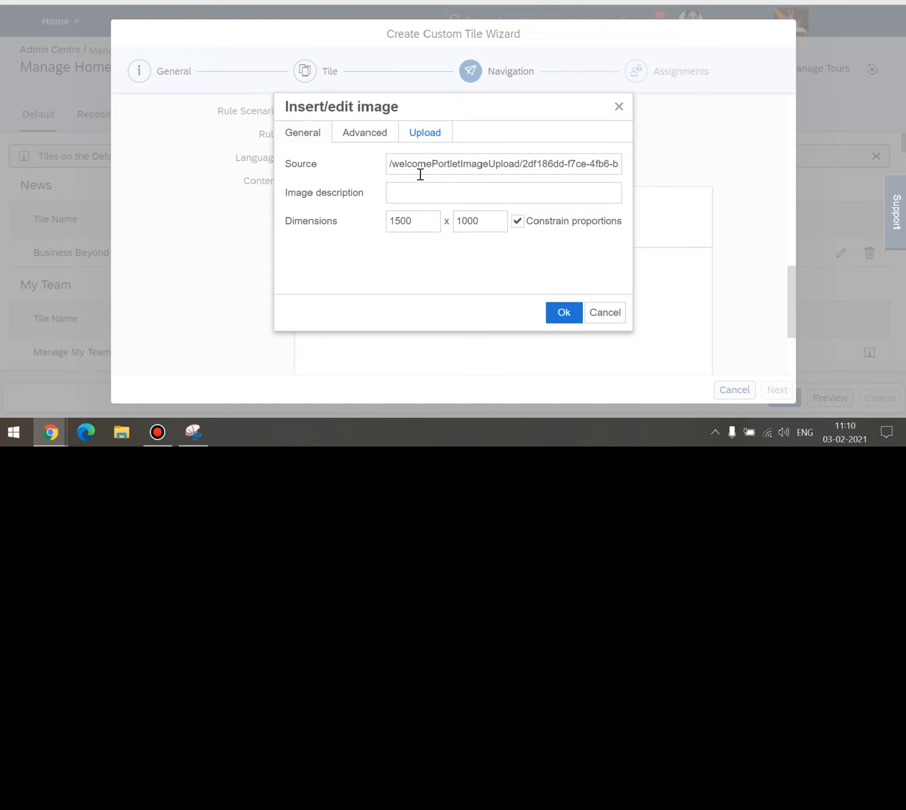
pyautogui.click(564, 312)
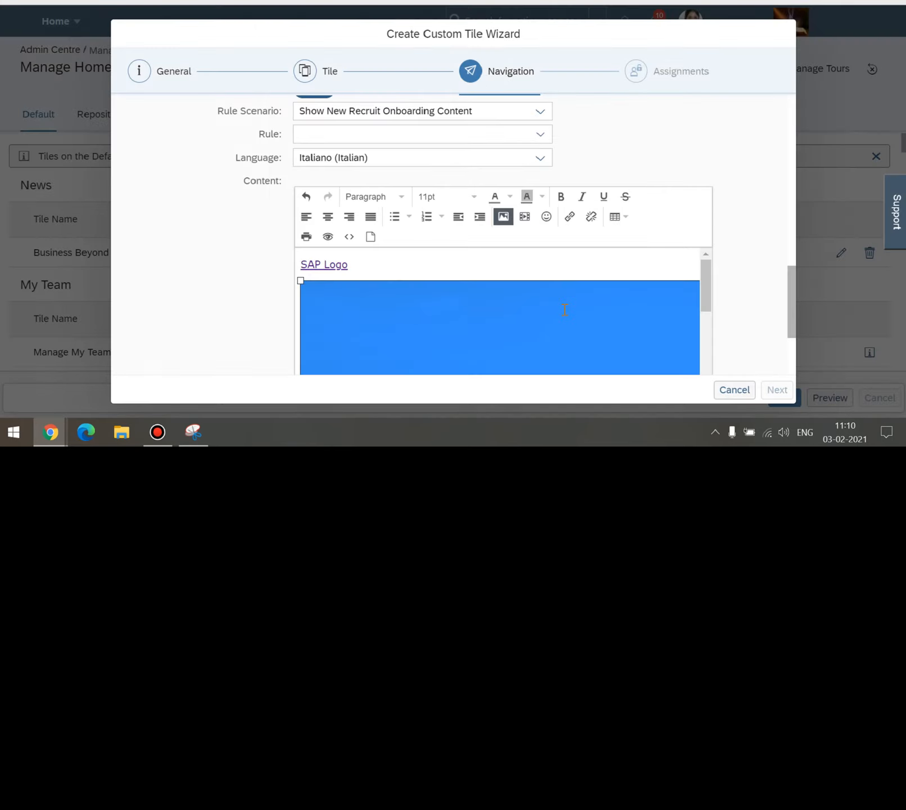
pyautogui.scroll(-3, 733, 326)
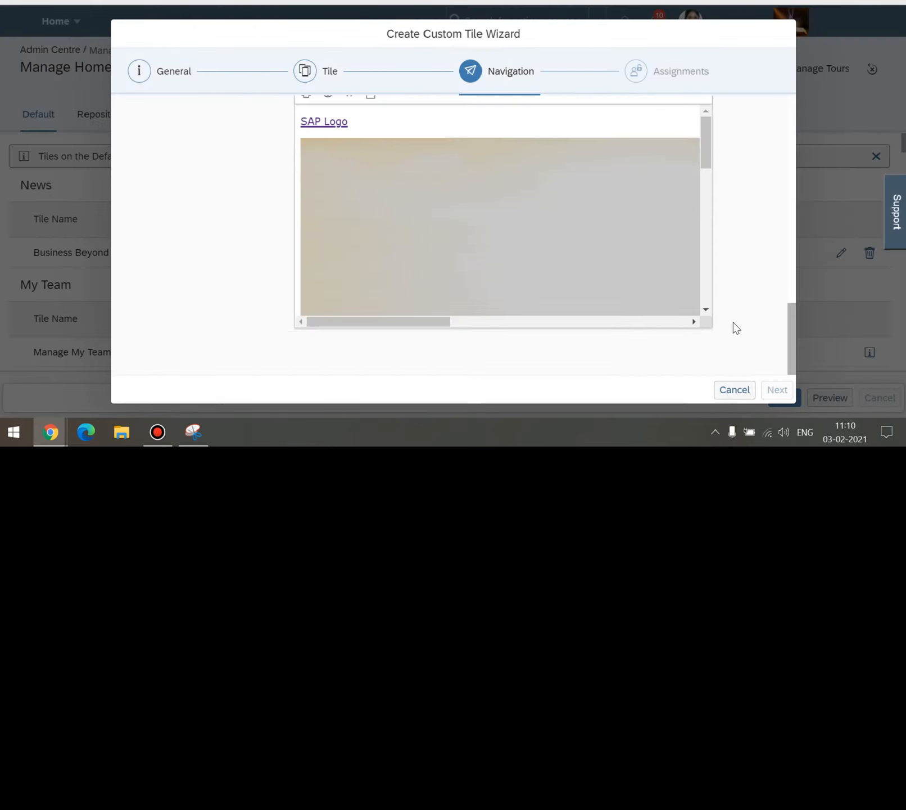
pyautogui.scroll(6, 734, 325)
pyautogui.scroll(6, 575, 297)
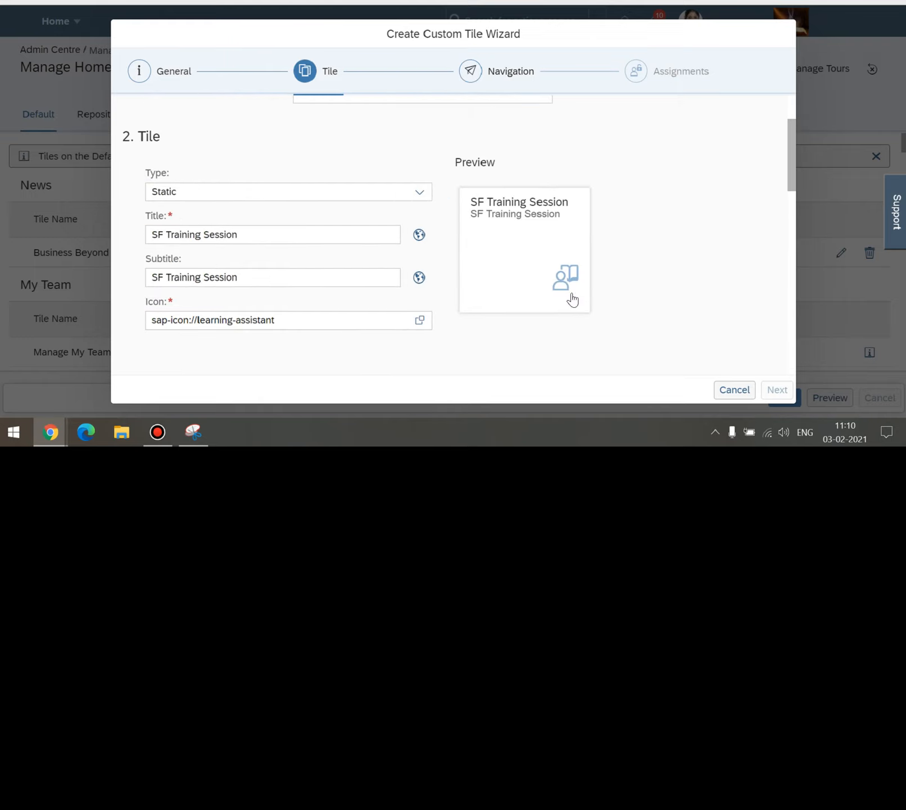
# Turn off the Rule-based popover content and confirm discarding the rule configuration.
pyautogui.scroll(2, 427, 251)
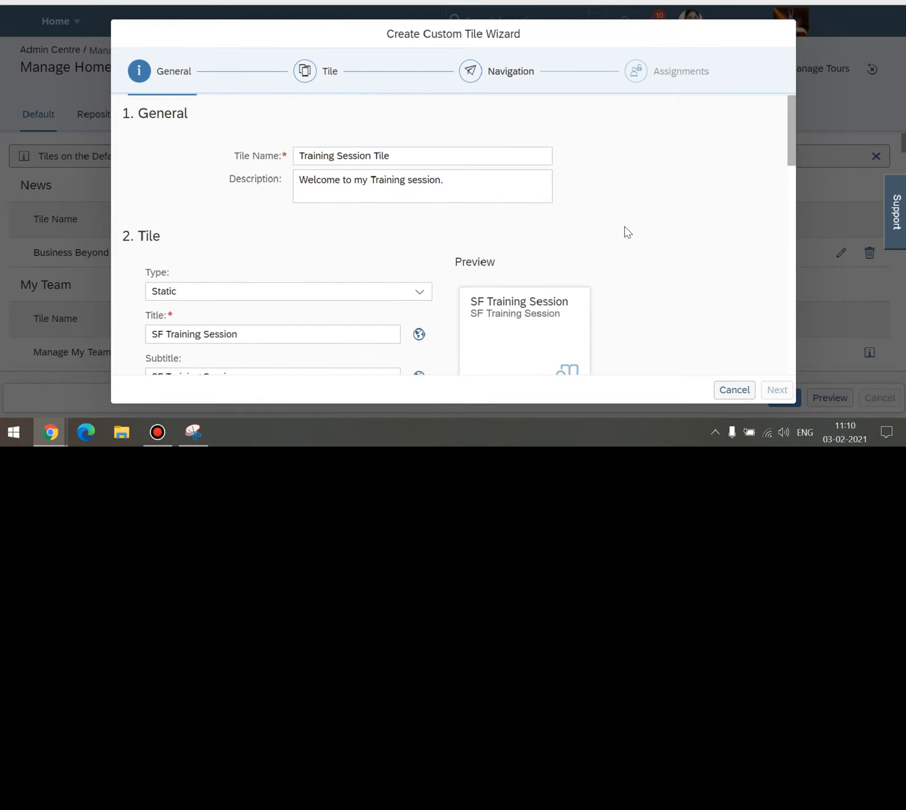
pyautogui.scroll(-5, 627, 231)
pyautogui.scroll(-6, 627, 231)
pyautogui.scroll(2, 598, 205)
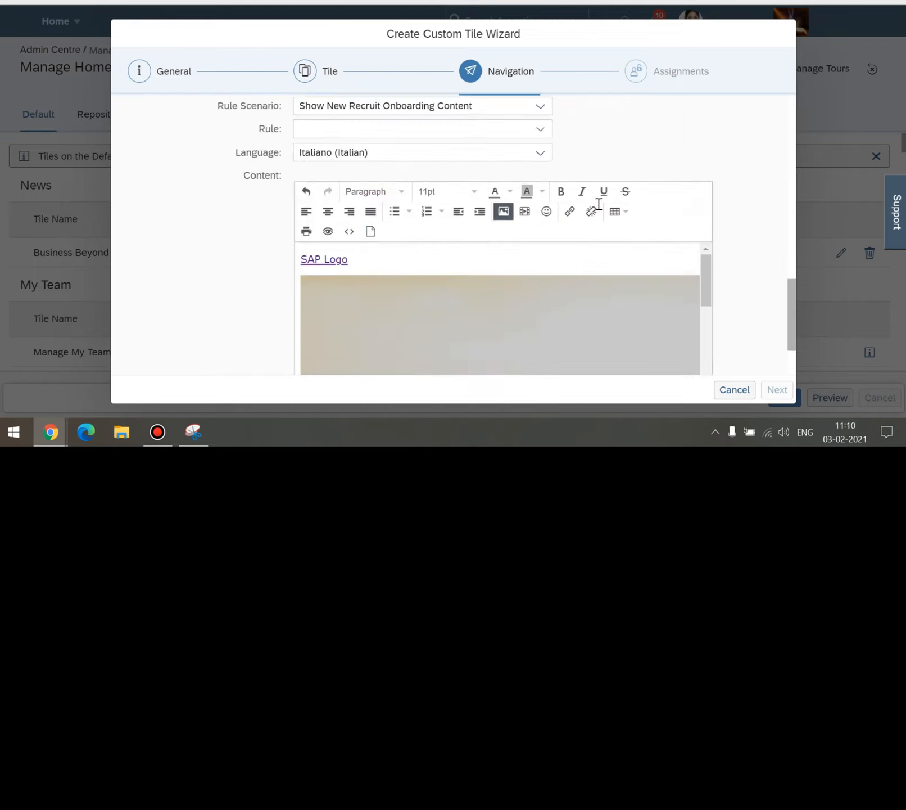
pyautogui.scroll(-3, 600, 208)
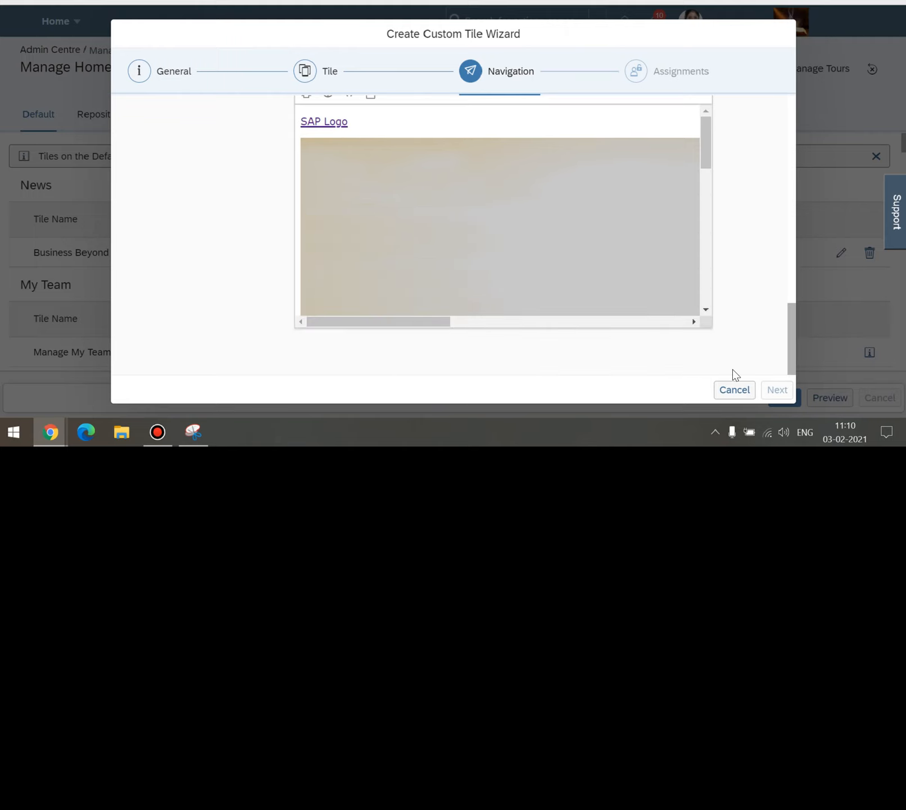
pyautogui.scroll(5, 583, 343)
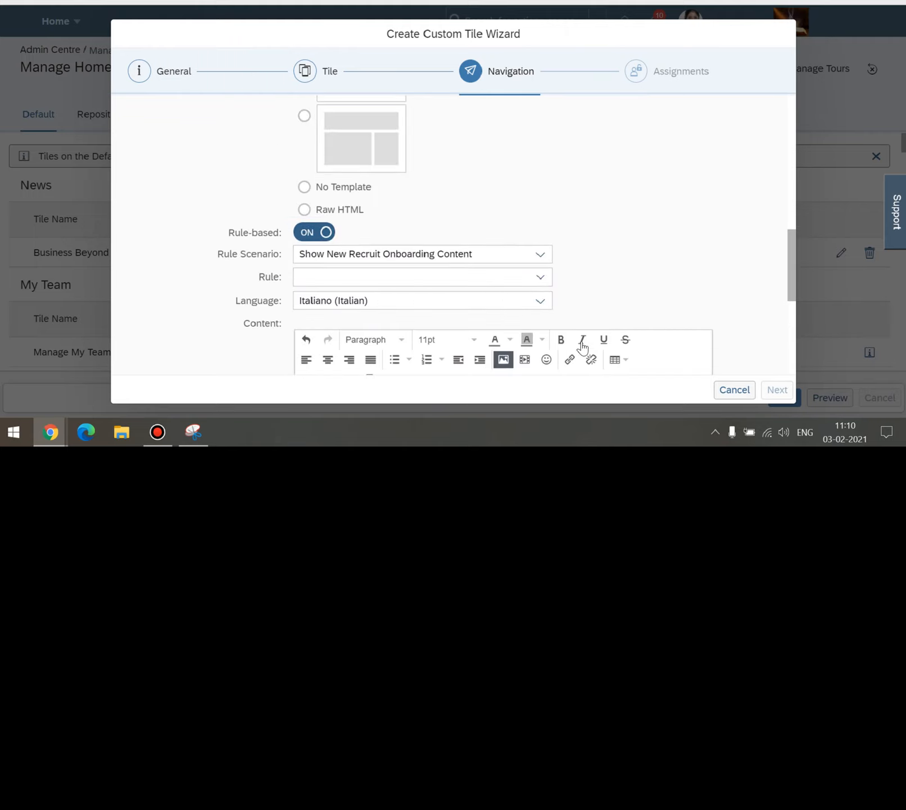
pyautogui.scroll(3, 583, 345)
pyautogui.scroll(3, 491, 290)
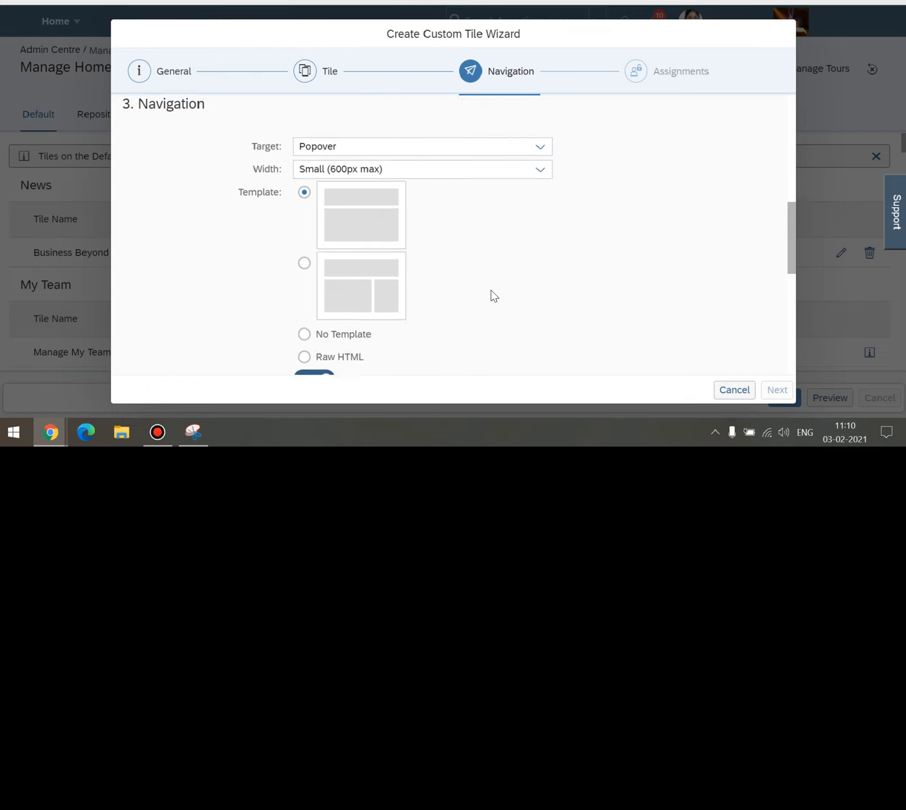
pyautogui.scroll(-3, 482, 299)
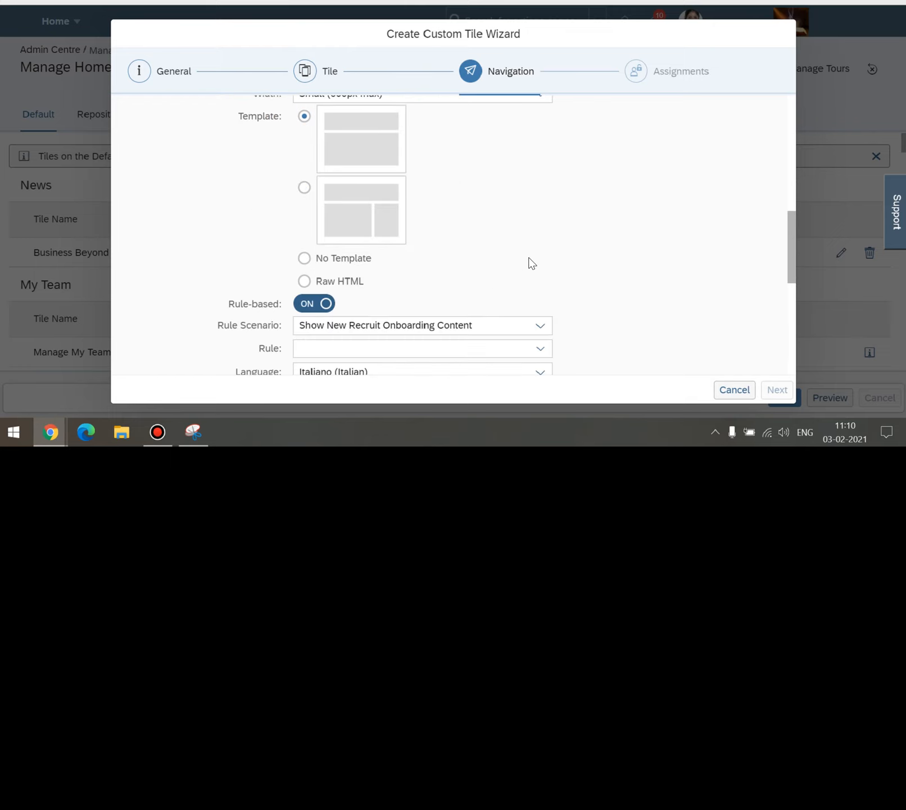
pyautogui.click(323, 304)
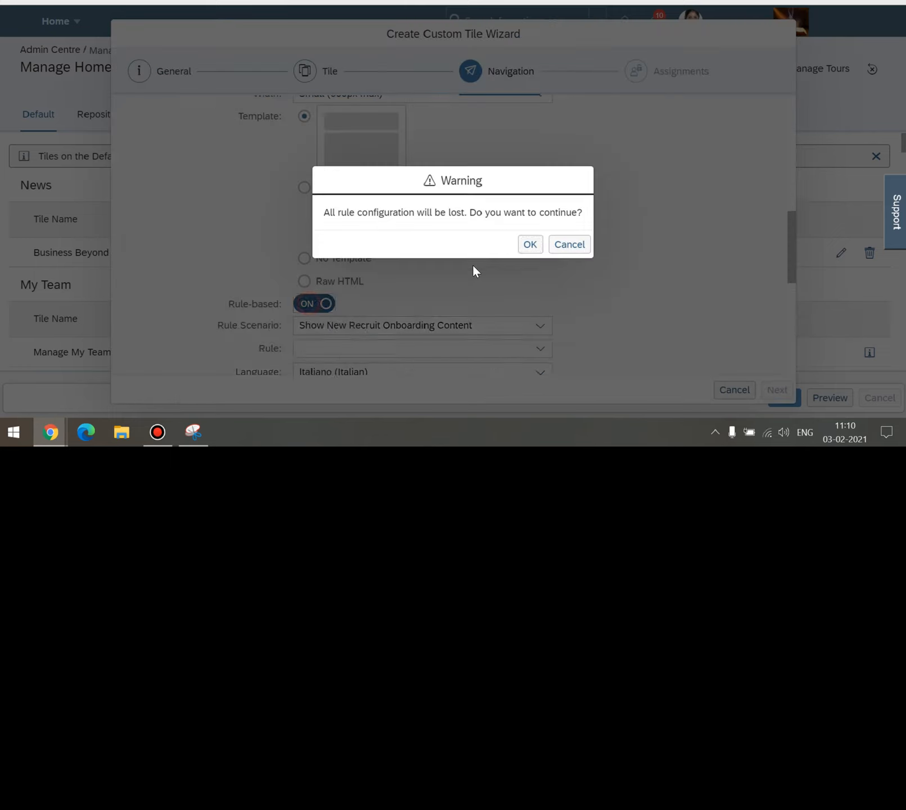
pyautogui.click(529, 245)
# Place the insertion point at the end of the default Title heading.
pyautogui.scroll(-5, 636, 265)
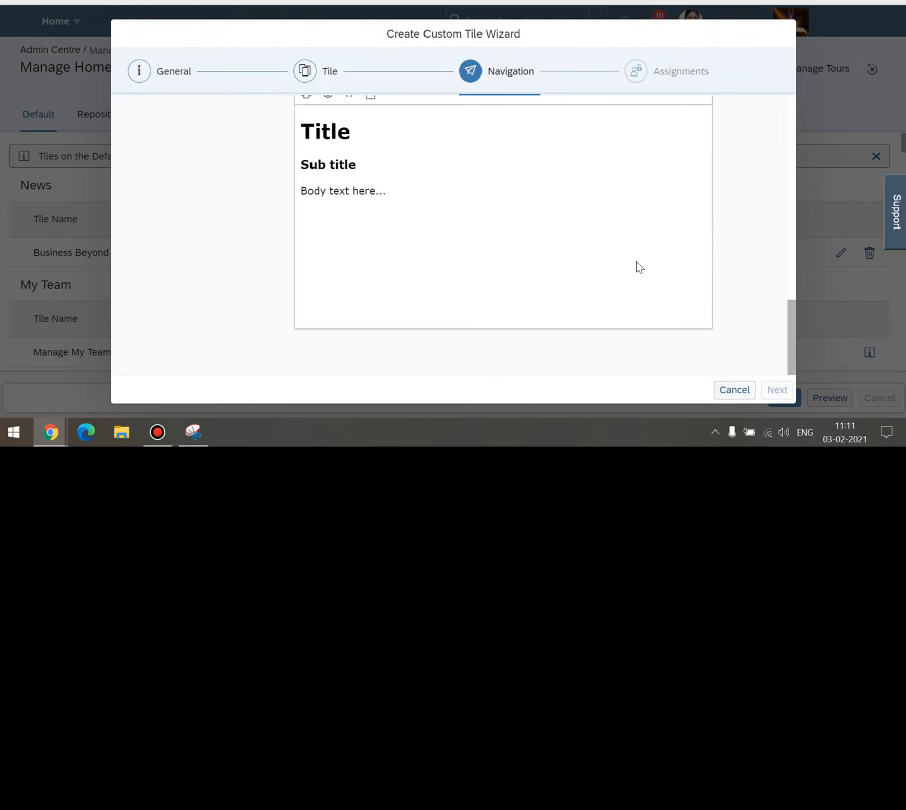
pyautogui.scroll(3, 637, 266)
pyautogui.scroll(1, 639, 266)
pyautogui.click(456, 286)
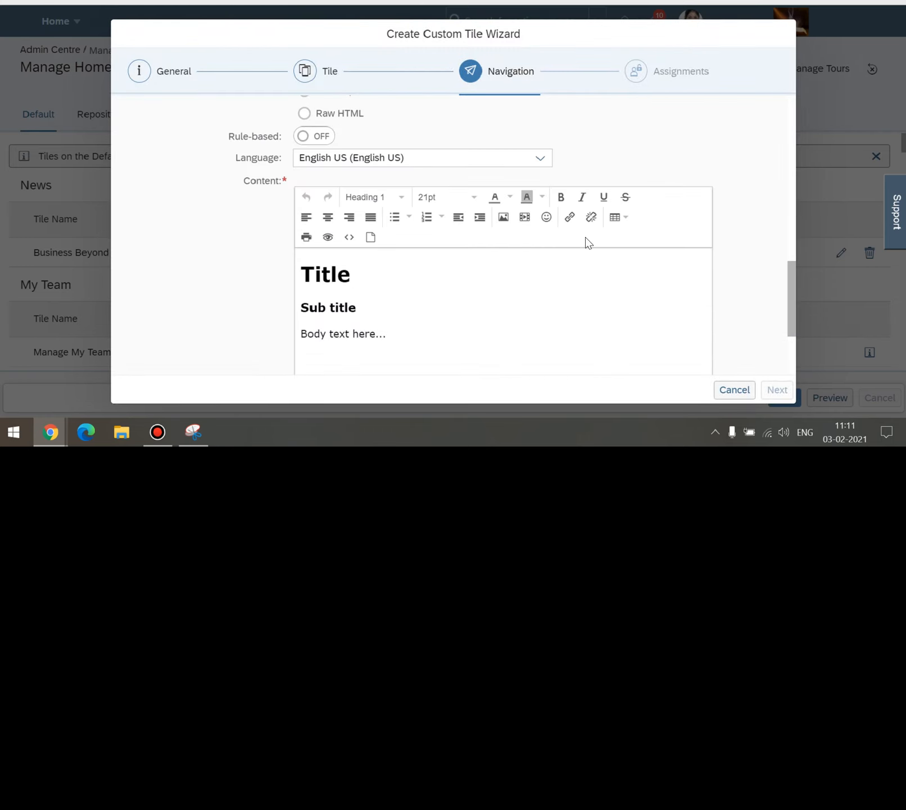
# Insert a link with display text 'SAP LOGO' pointing to the SAP logo image URL.
pyautogui.click(570, 218)
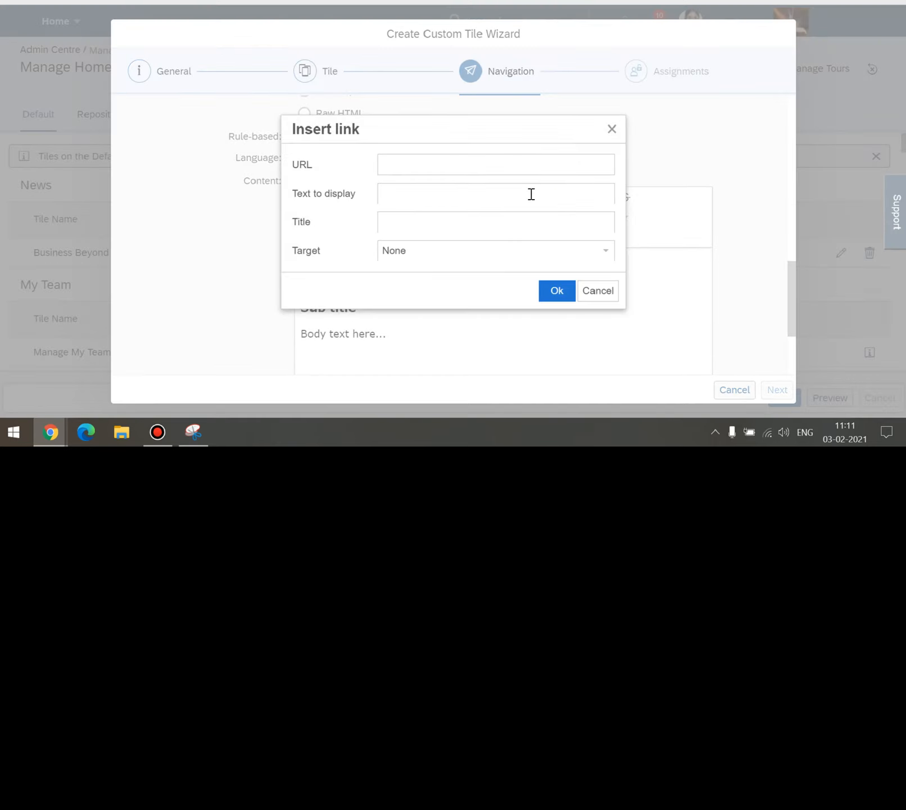
pyautogui.click(432, 165)
pyautogui.write('https://upload.wikimedia.org/wikipedia/commons/8/8f/SAP-Logo.svg')
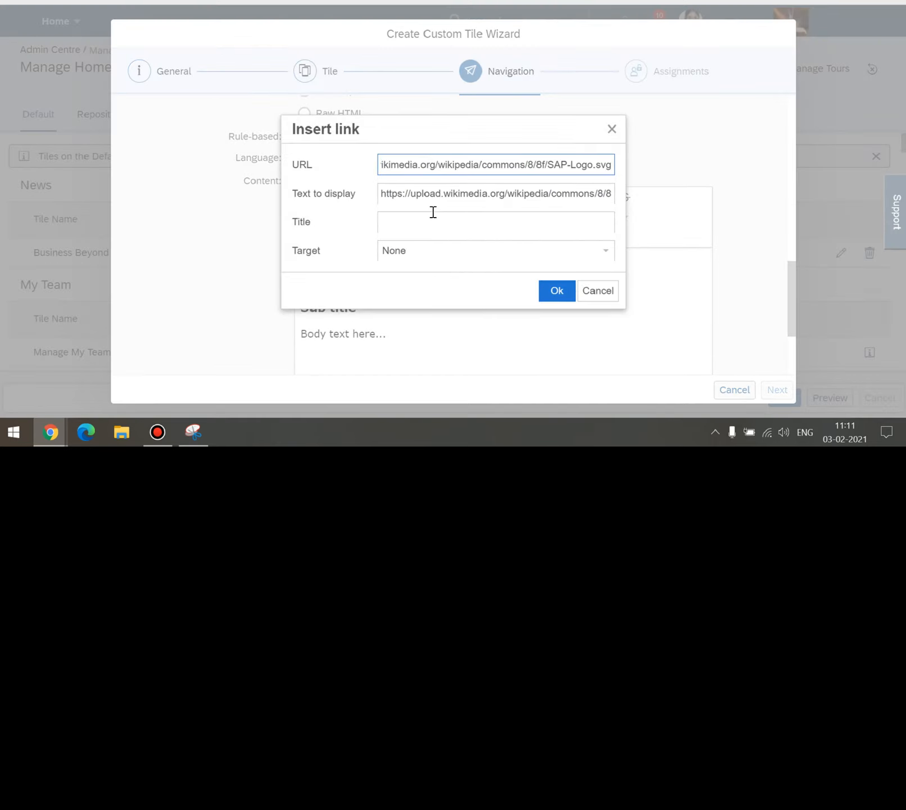
pyautogui.click(433, 221)
pyautogui.tripleClick(432, 195)
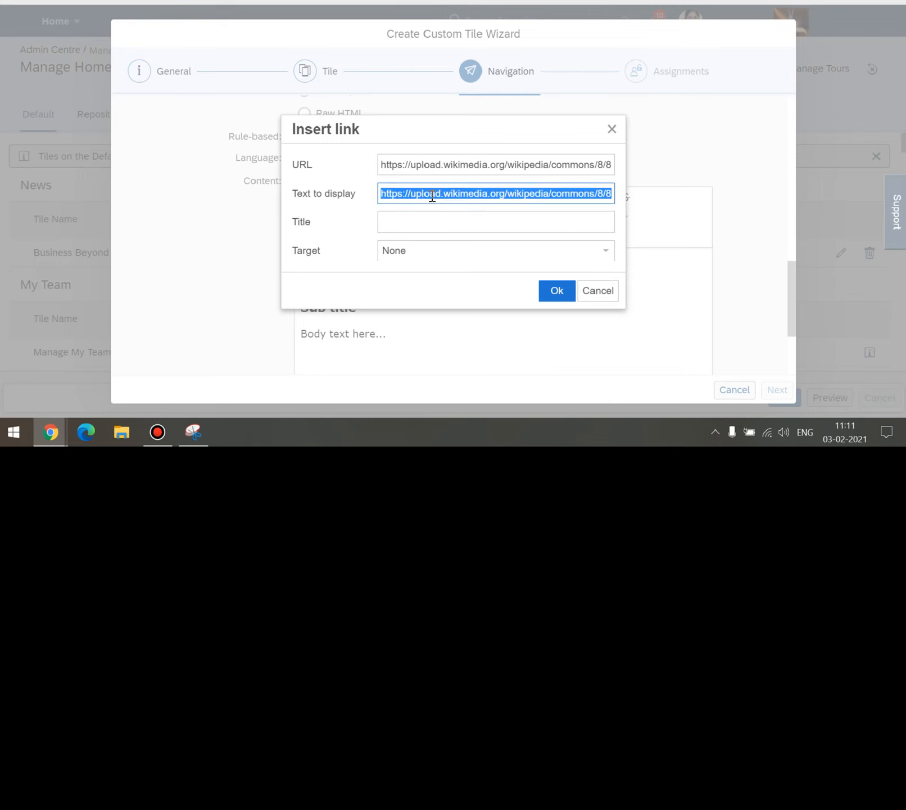
pyautogui.write('SAP LOGO')
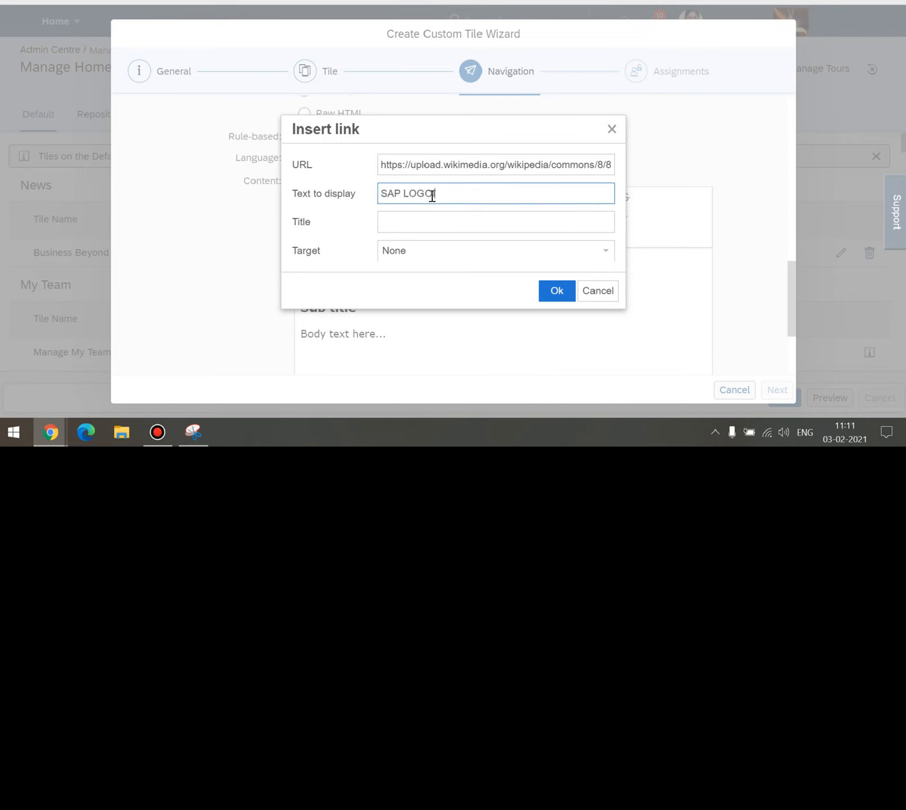
pyautogui.press('Tab')
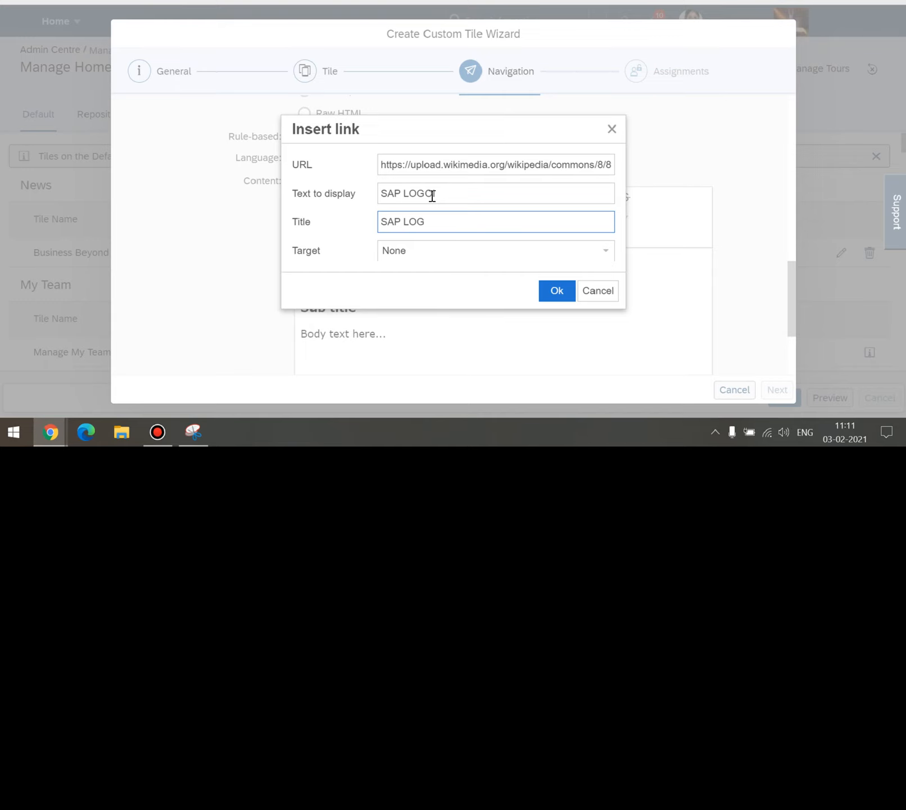
pyautogui.click(443, 200)
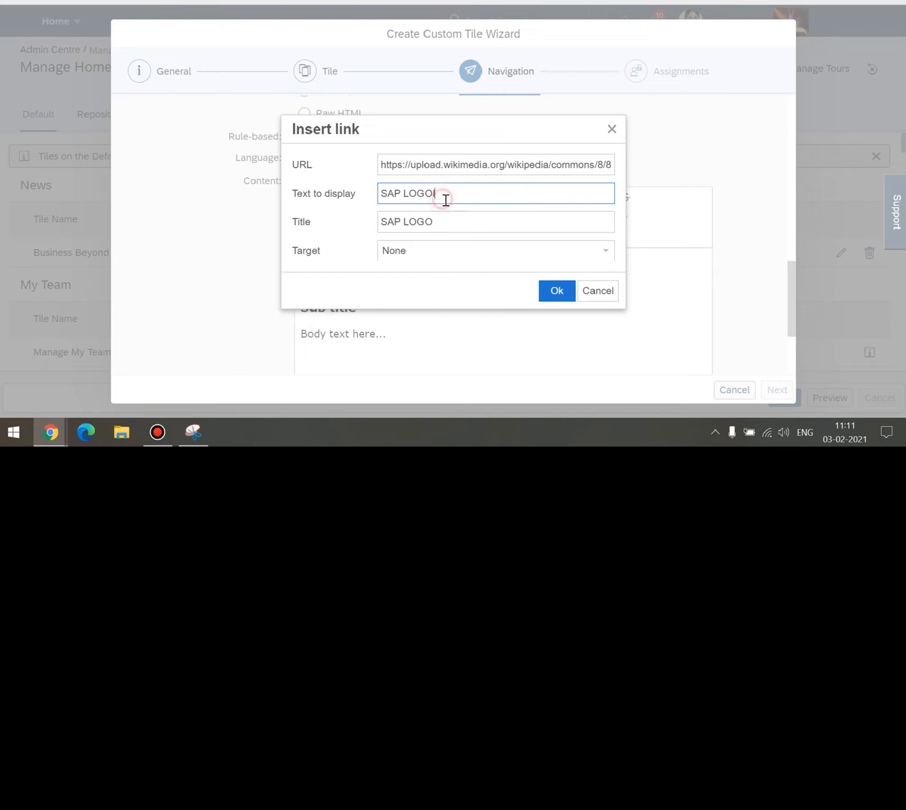
pyautogui.click(550, 290)
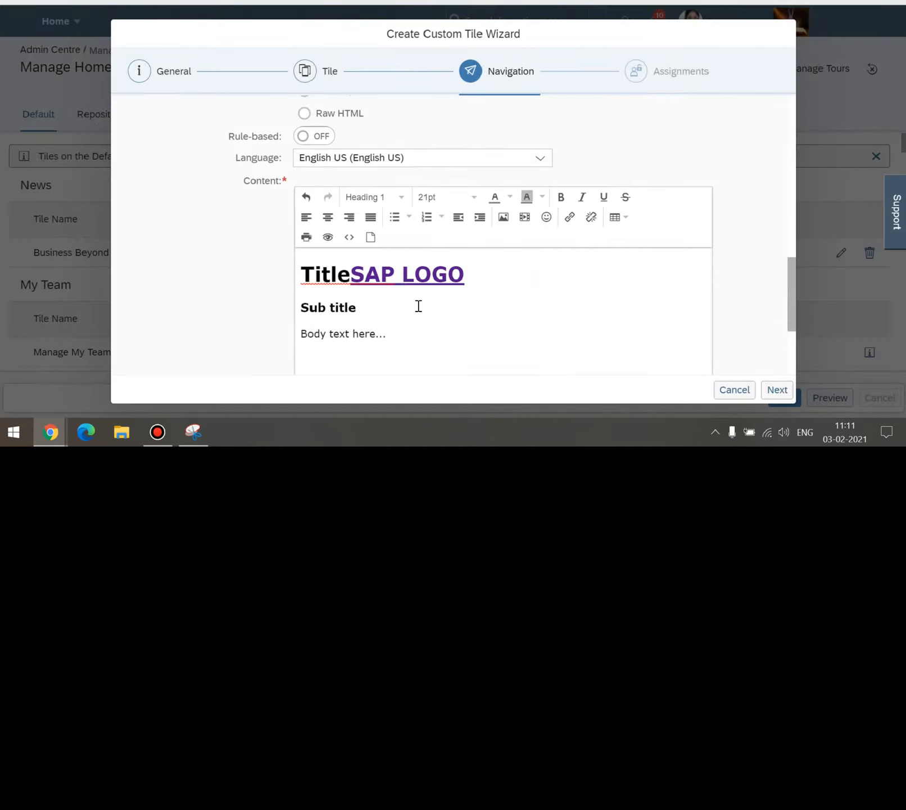
# Delete the leftover Title, Sub title and body placeholder text.
pyautogui.moveTo(351, 275); pyautogui.dragTo(275, 285)
pyautogui.press('BackSpace')
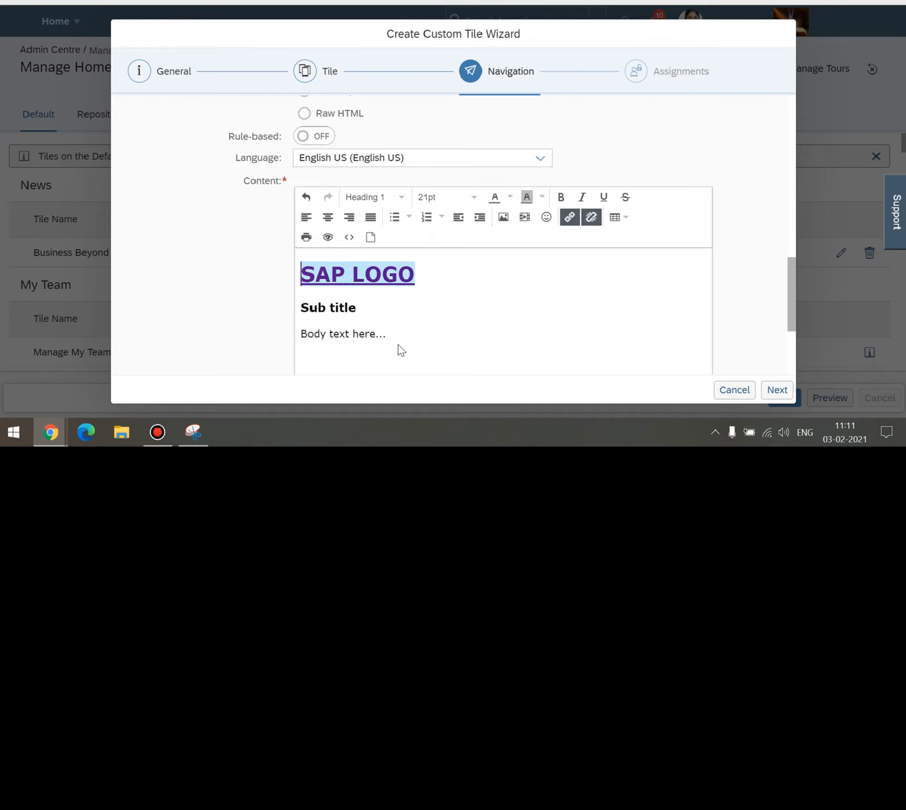
pyautogui.moveTo(399, 348); pyautogui.dragTo(277, 310)
pyautogui.press('BackSpace')
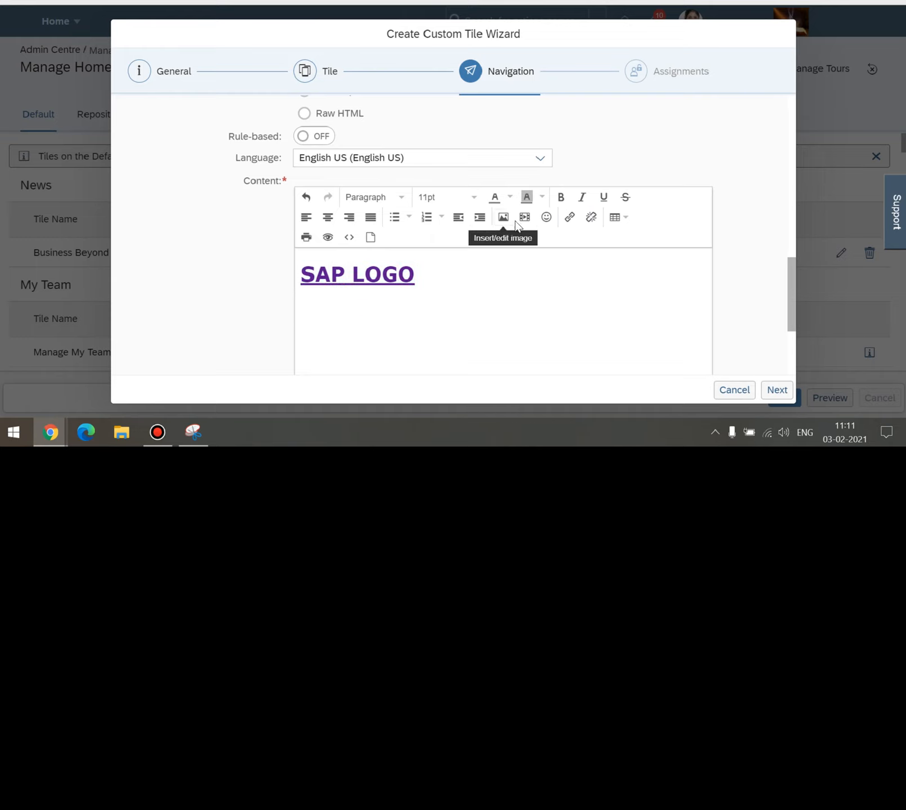
# Upload the landscape photo from the computer and insert it below the link.
pyautogui.click(504, 217)
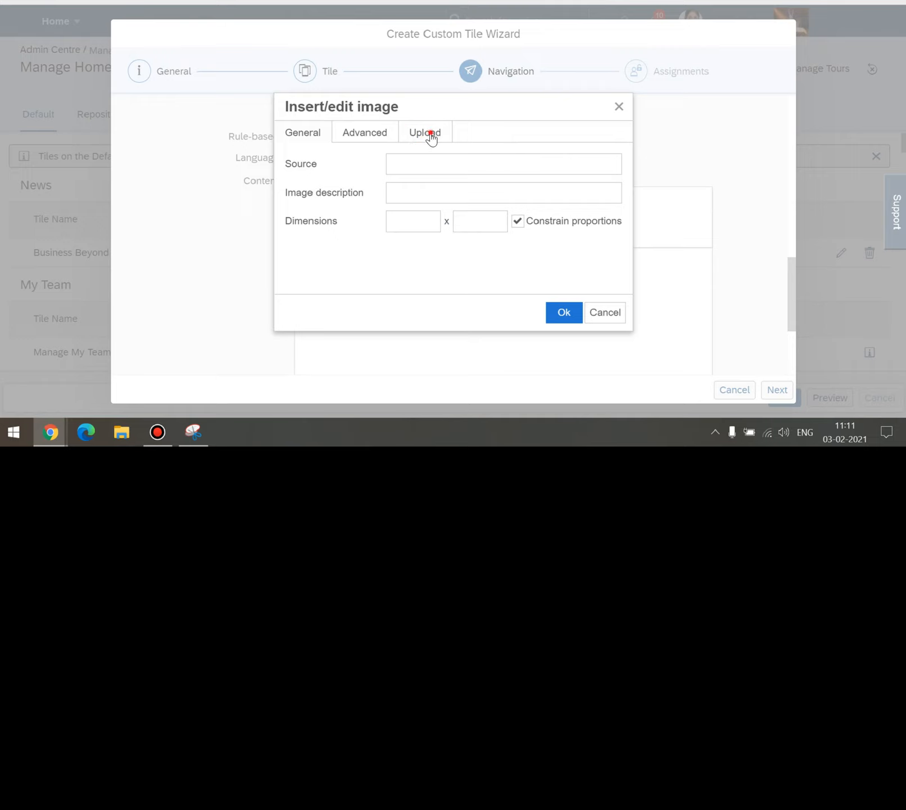
pyautogui.click(431, 136)
pyautogui.click(453, 167)
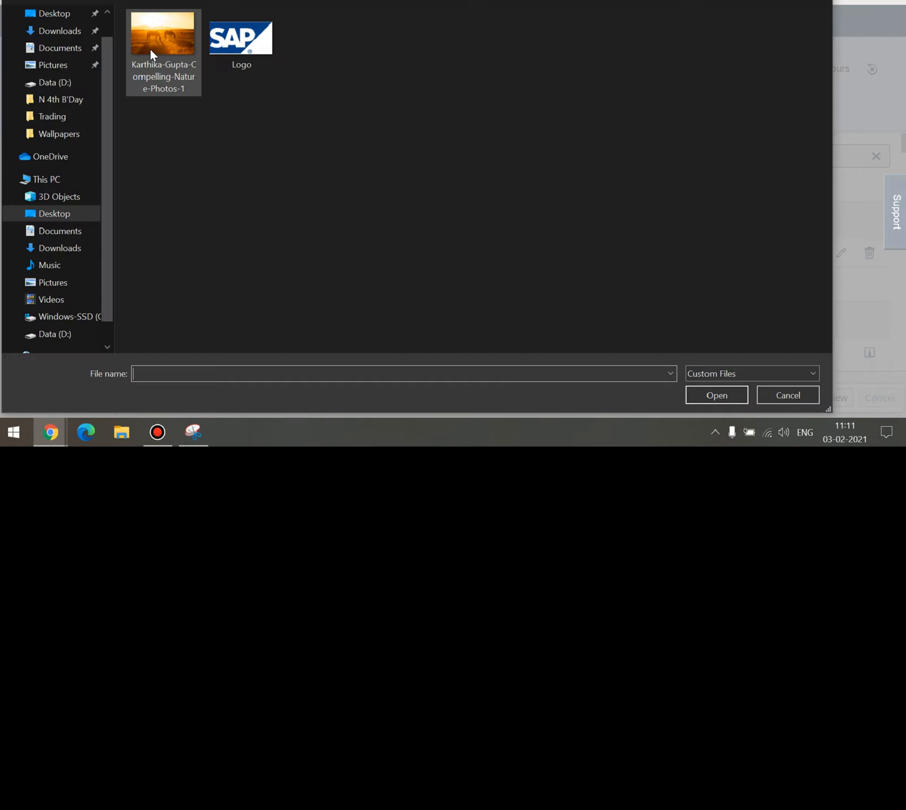
pyautogui.doubleClick(150, 50)
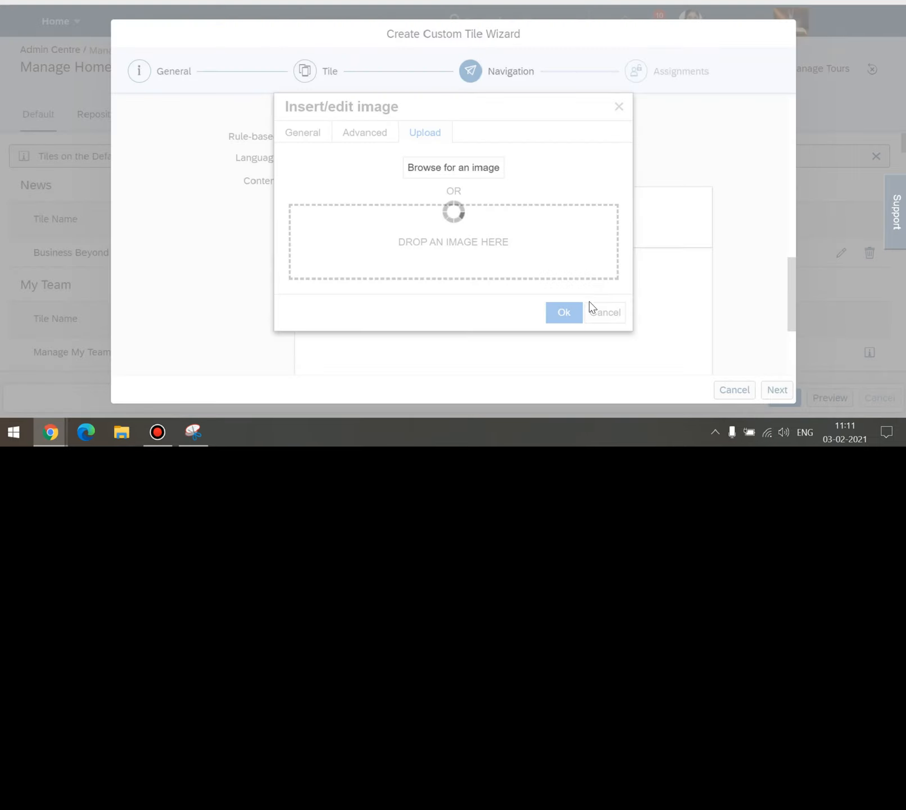
pyautogui.click(565, 312)
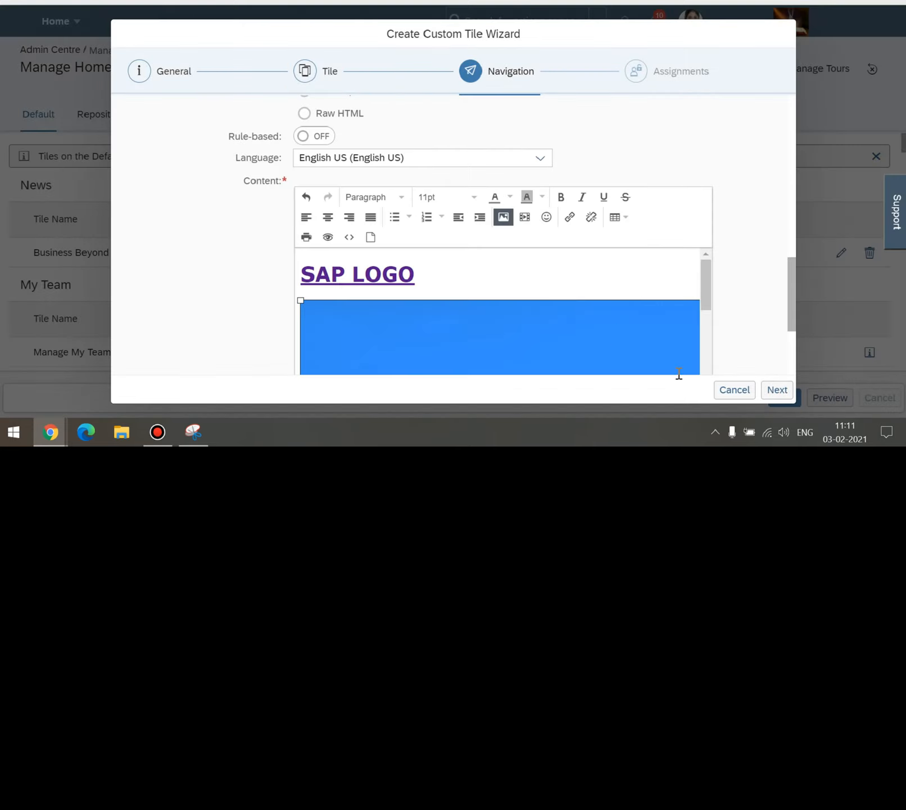
pyautogui.click(743, 313)
pyautogui.scroll(-3, 746, 318)
pyautogui.scroll(3, 746, 319)
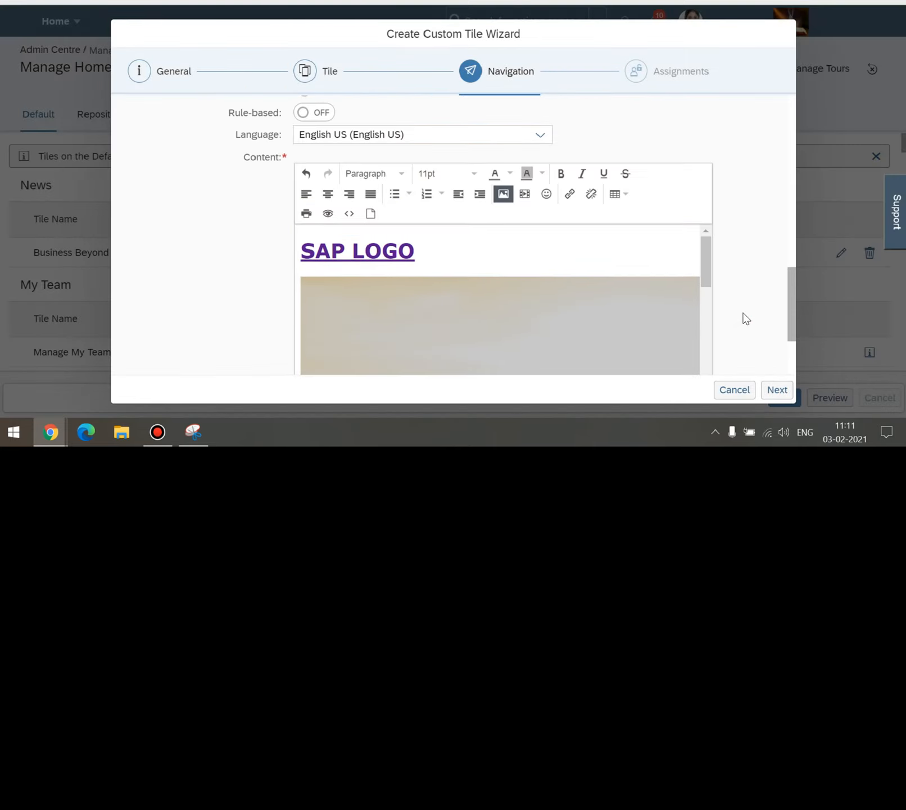
pyautogui.scroll(5, 746, 318)
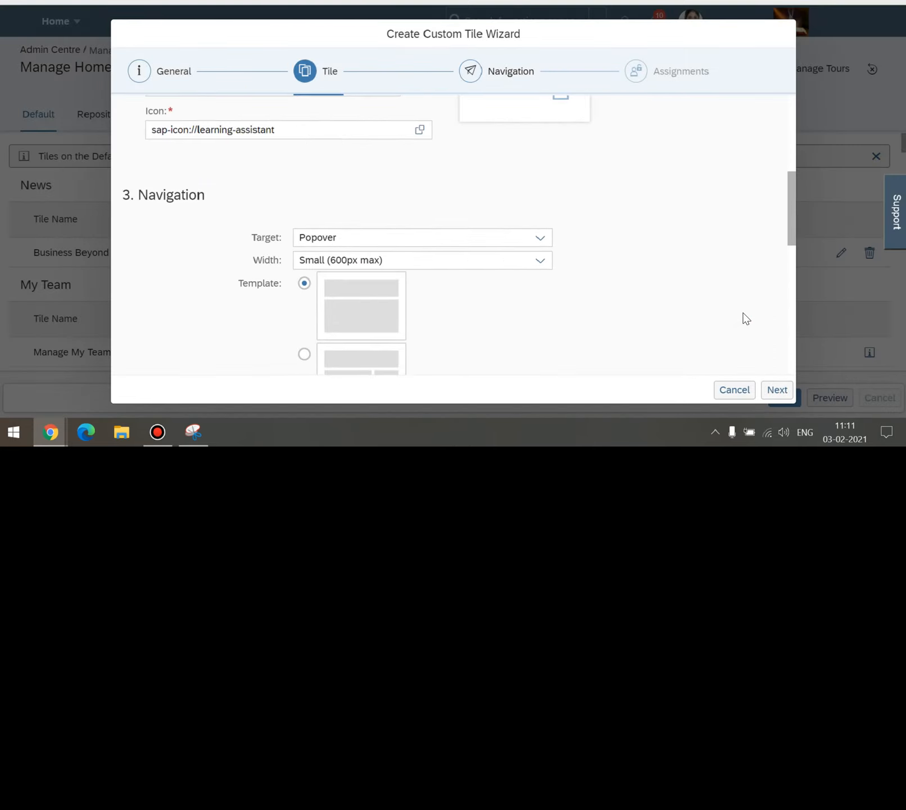
# Advance the Create Custom Tile Wizard with Next and return to the top of the home page.
pyautogui.click(776, 390)
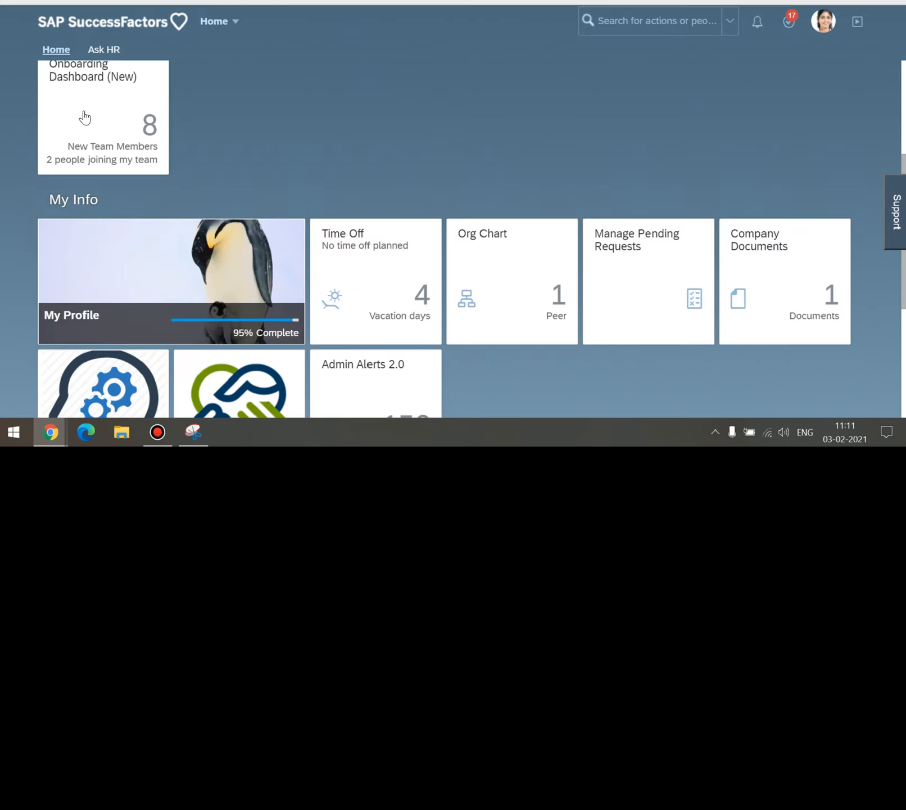
pyautogui.scroll(1, 228, 144)
pyautogui.scroll(3, 228, 145)
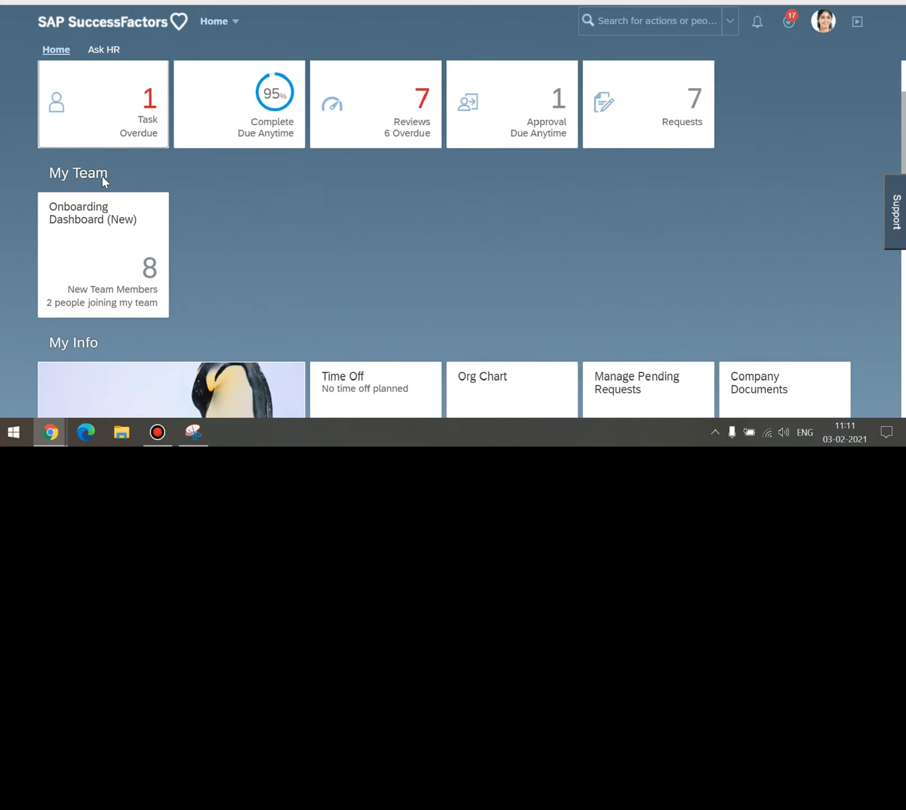
pyautogui.scroll(2, 113, 191)
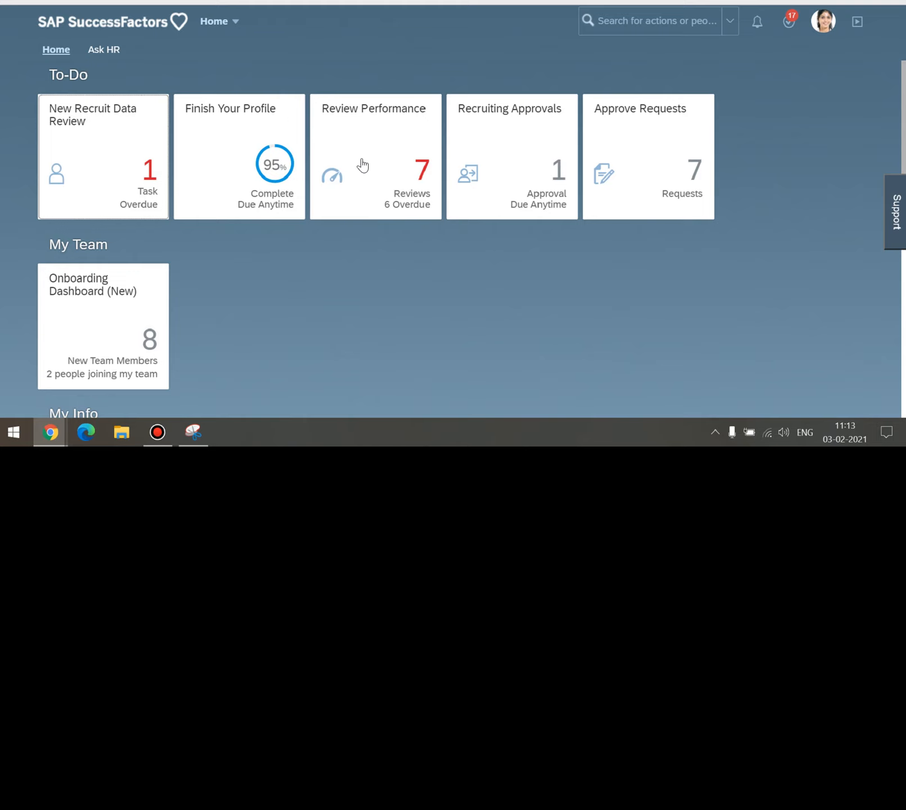
# Scroll the home page to review the To-Do, My Team, My Info and My Speciality tiles.
pyautogui.scroll(-1, 243, 253)
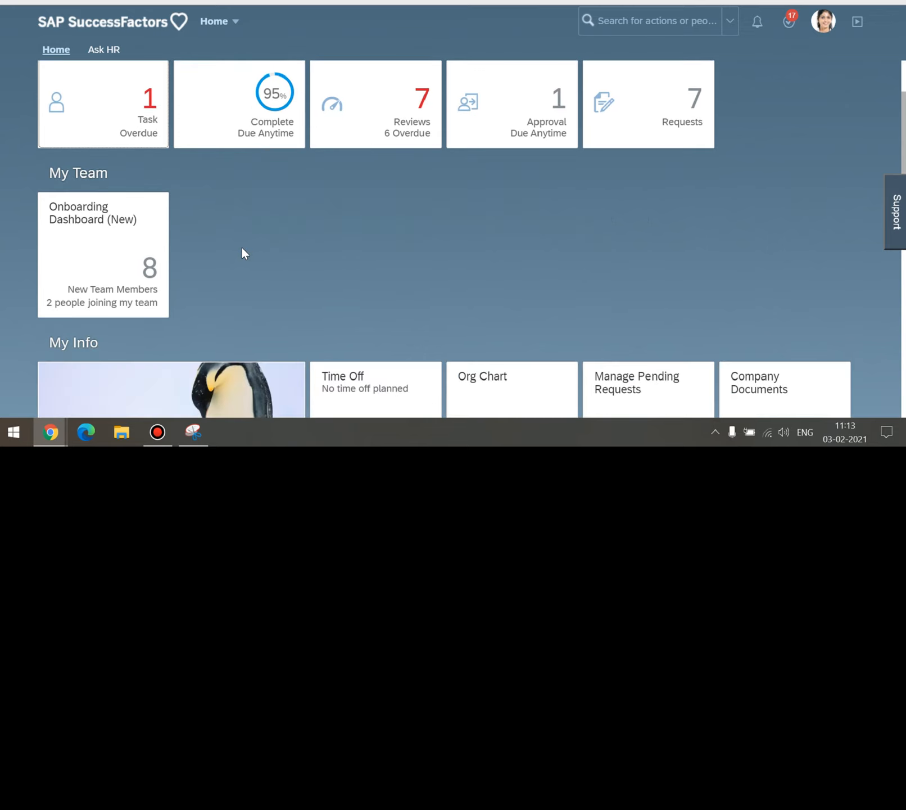
pyautogui.scroll(-1, 242, 253)
pyautogui.scroll(2, 243, 253)
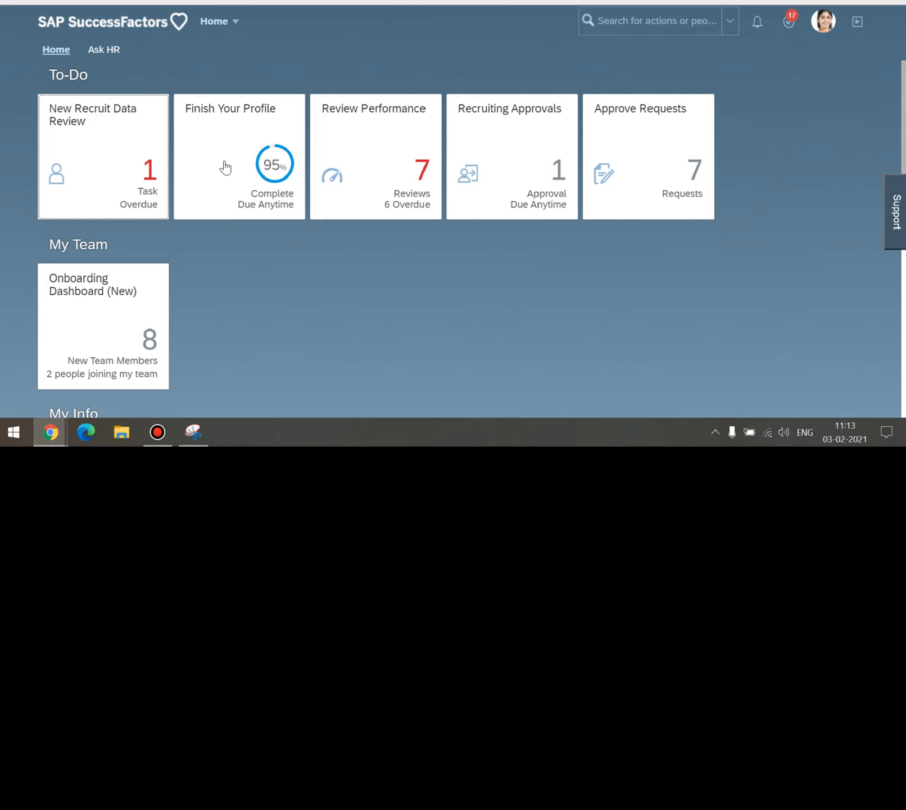
pyautogui.scroll(-1, 225, 163)
pyautogui.scroll(-1, 253, 159)
pyautogui.scroll(-1, 290, 147)
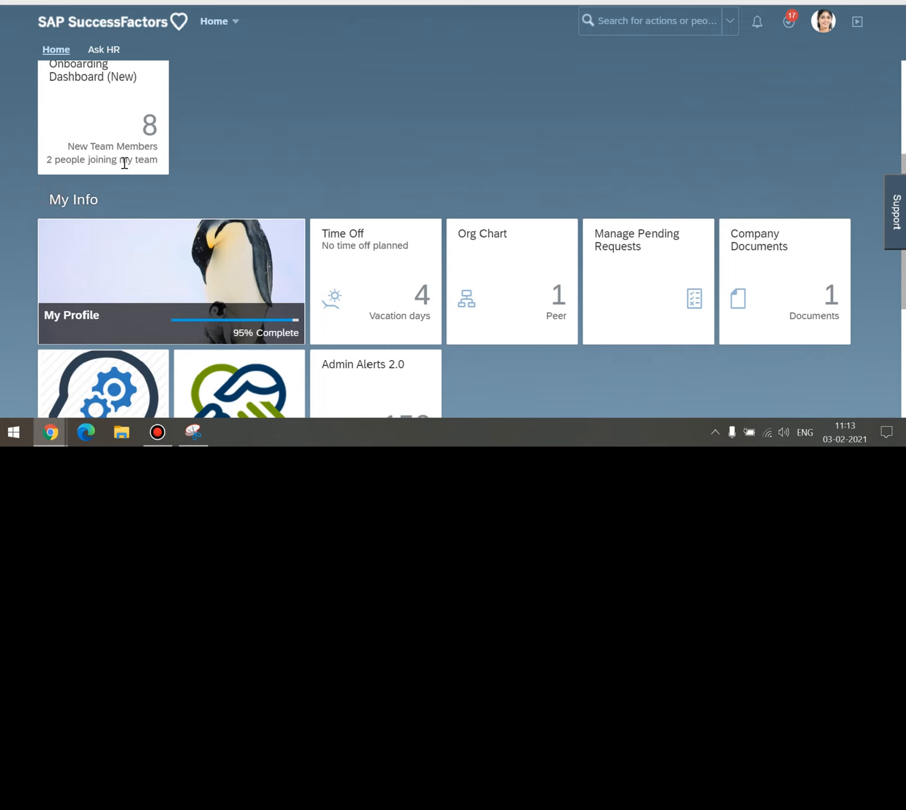
pyautogui.scroll(2, 125, 162)
pyautogui.scroll(-5, 230, 184)
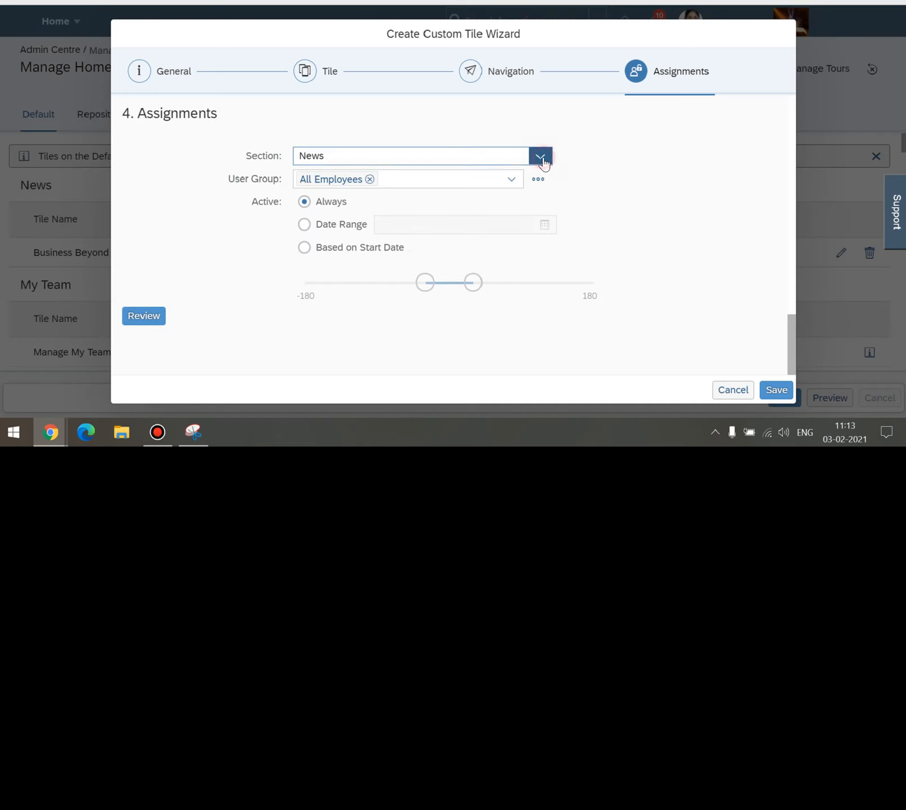
# Change the custom tile's section from News to My Team.
pyautogui.click(541, 160)
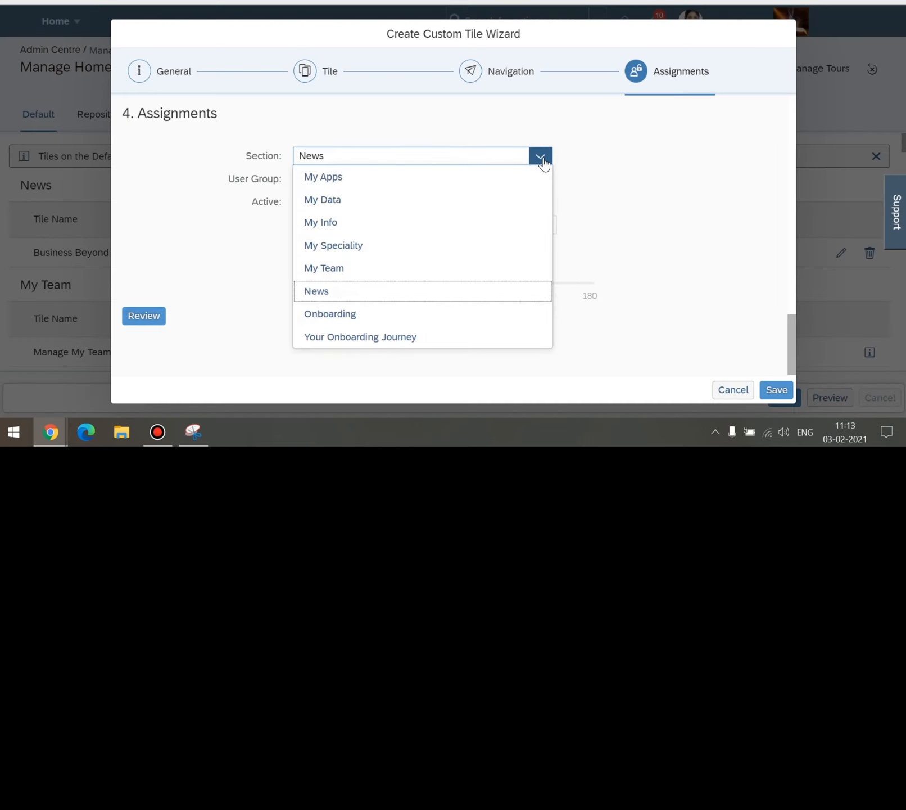
pyautogui.click(331, 274)
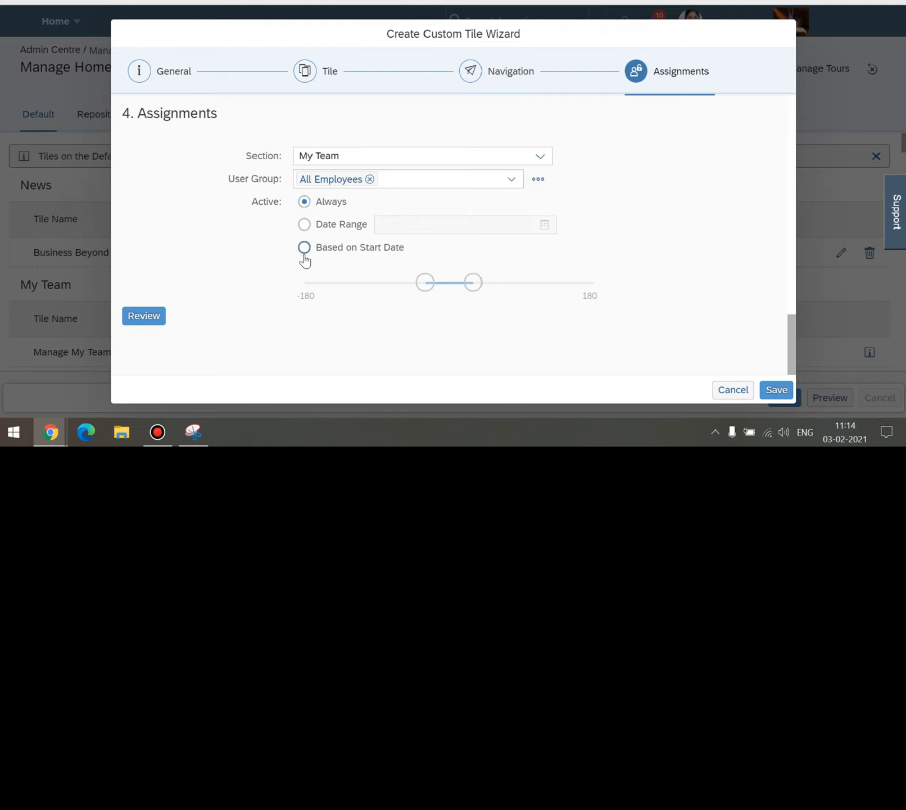
# Switch the tile's active period to Date Range and pick 1 March 2021 in the calendar.
pyautogui.click(304, 225)
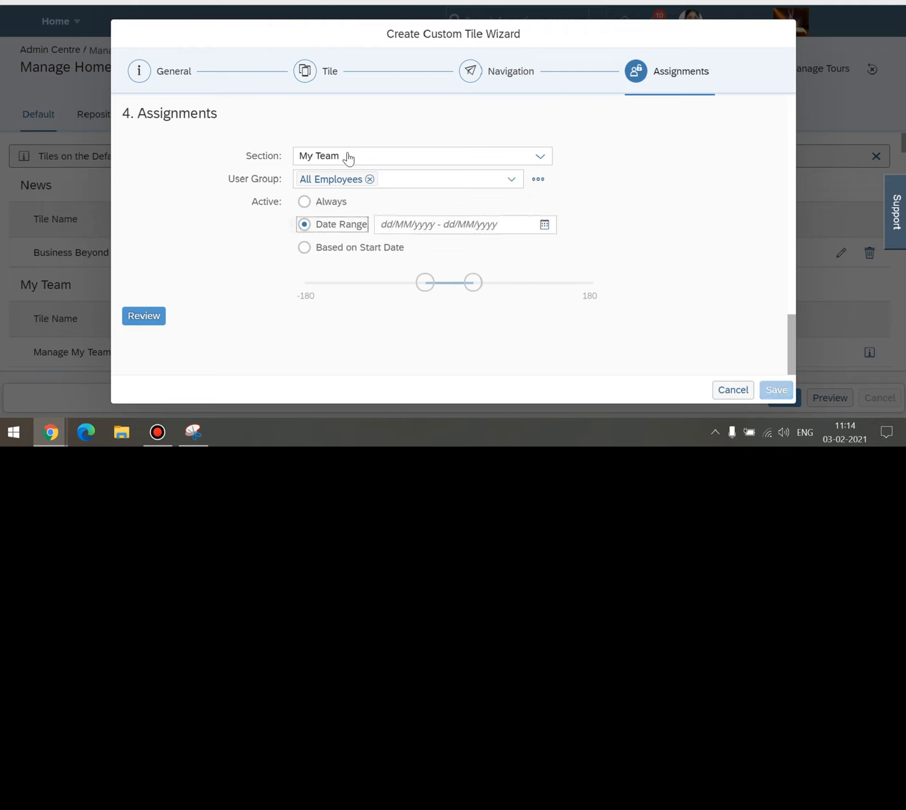
pyautogui.click(430, 226)
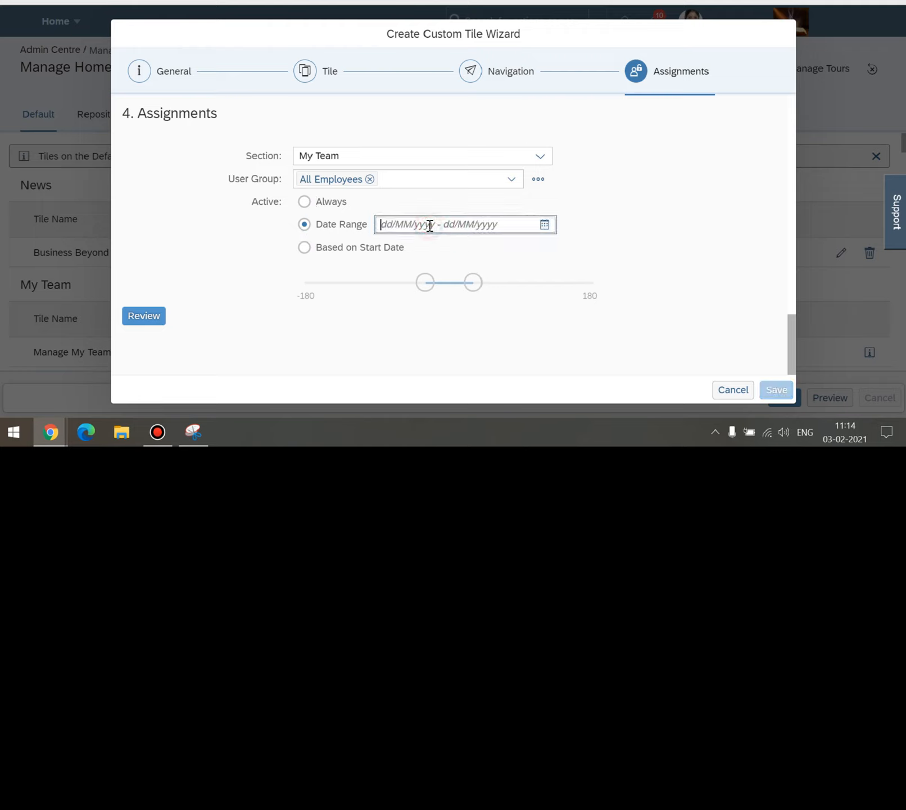
pyautogui.click(545, 226)
pyautogui.click(548, 251)
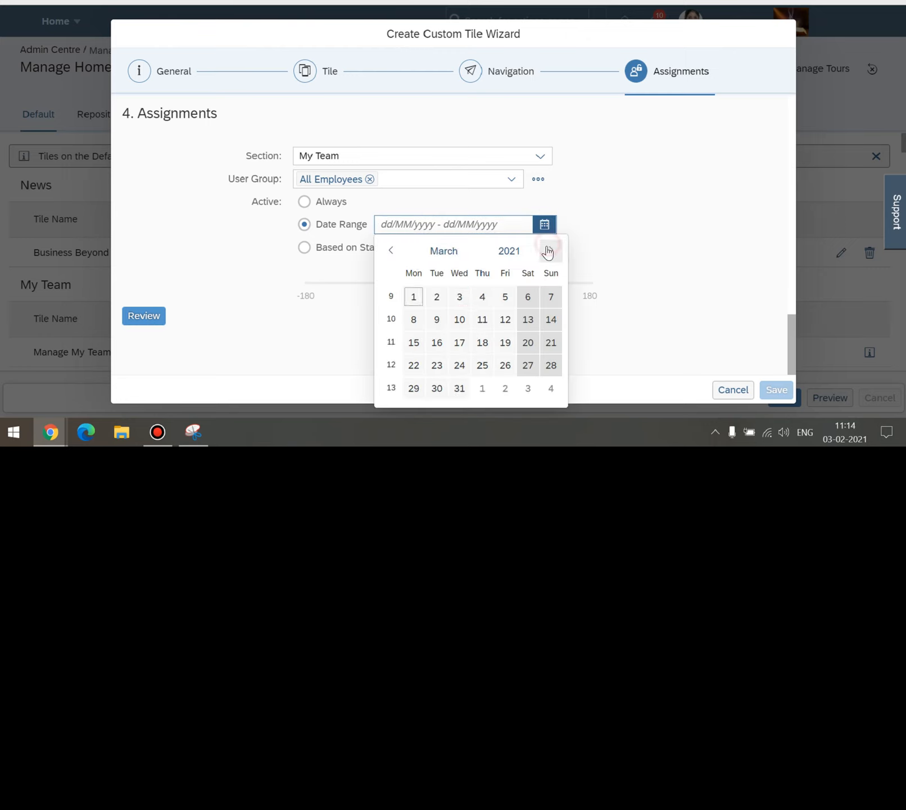
pyautogui.click(415, 297)
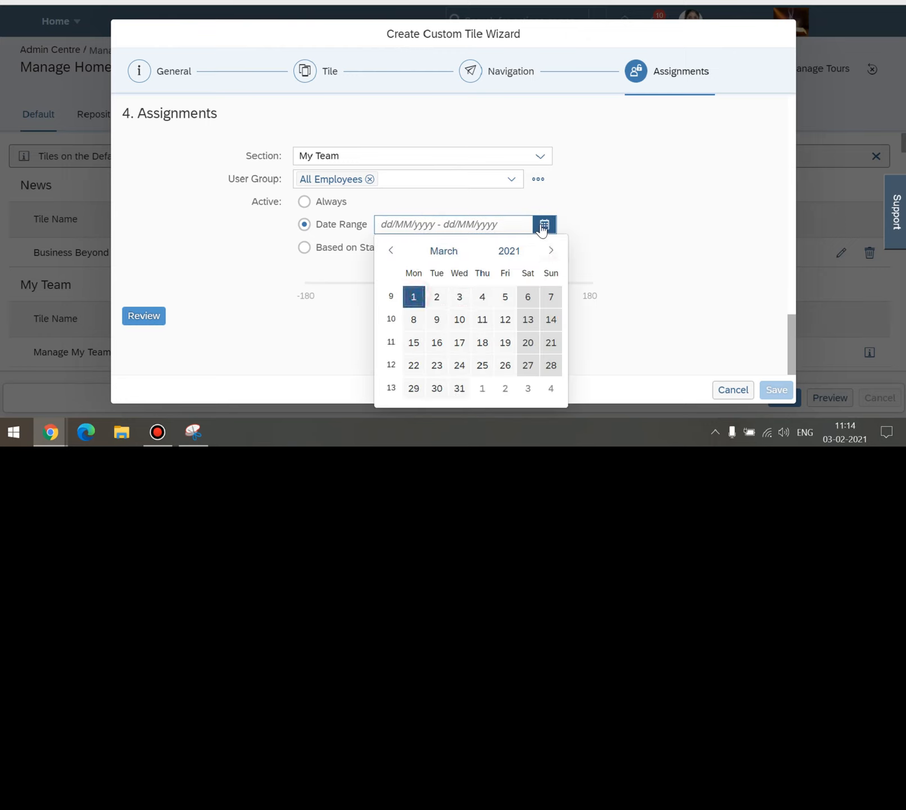
pyautogui.click(414, 297)
# Edit the end date to 03/03/2021, giving the range 01/03/2021 - 03/03/2021.
pyautogui.click(546, 226)
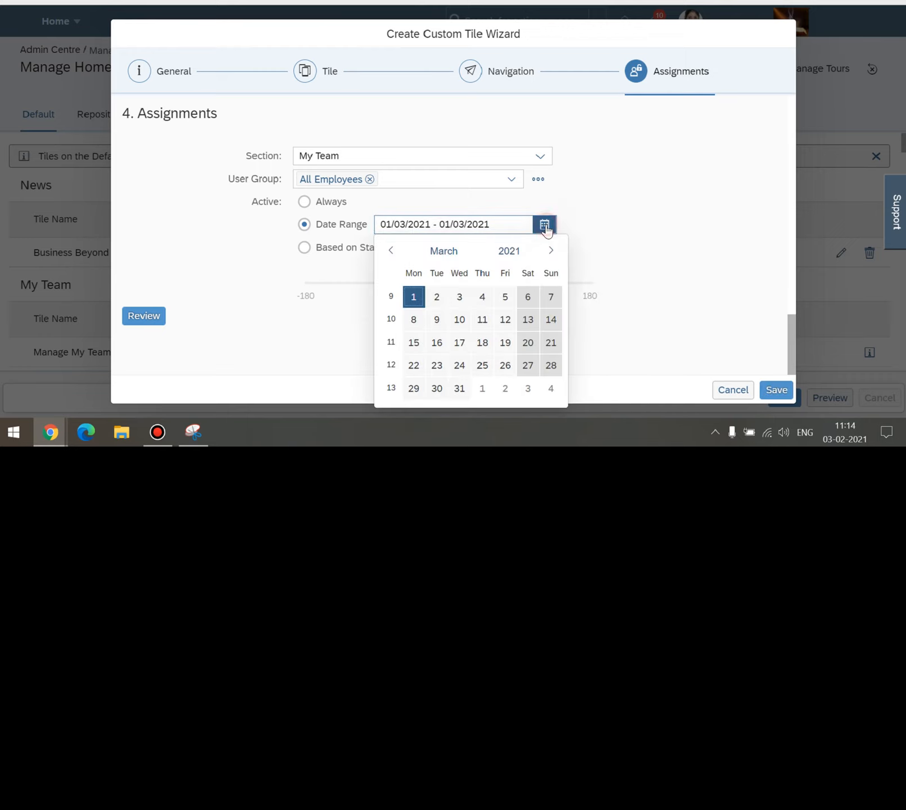
pyautogui.click(450, 225)
pyautogui.press('BackSpace')
pyautogui.press('BackSpace')
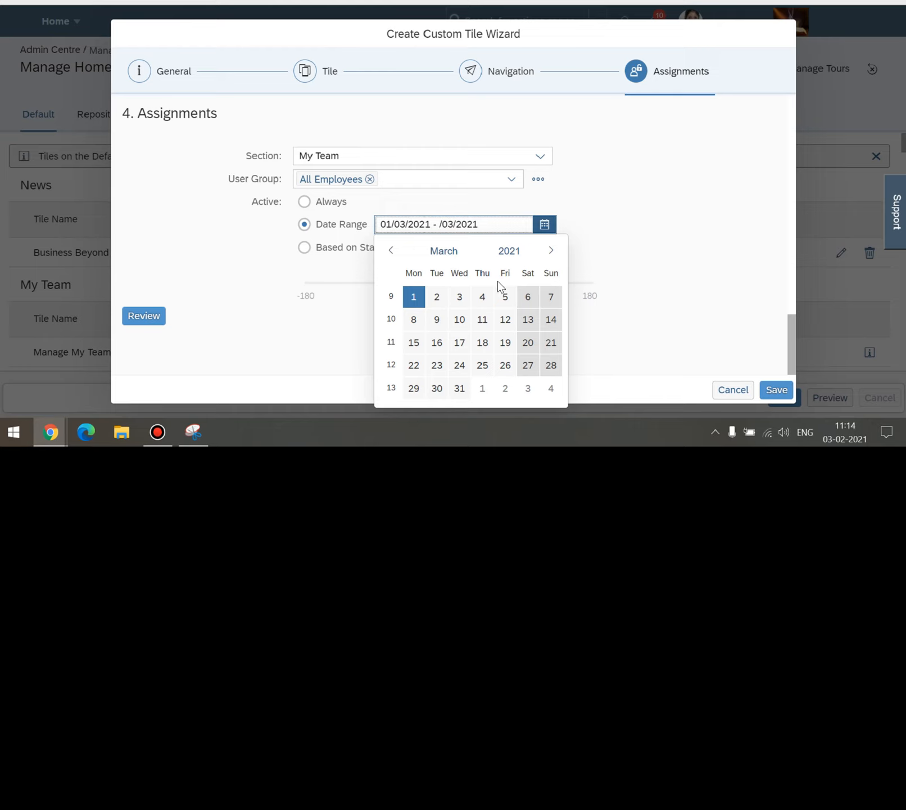
pyautogui.write('03')
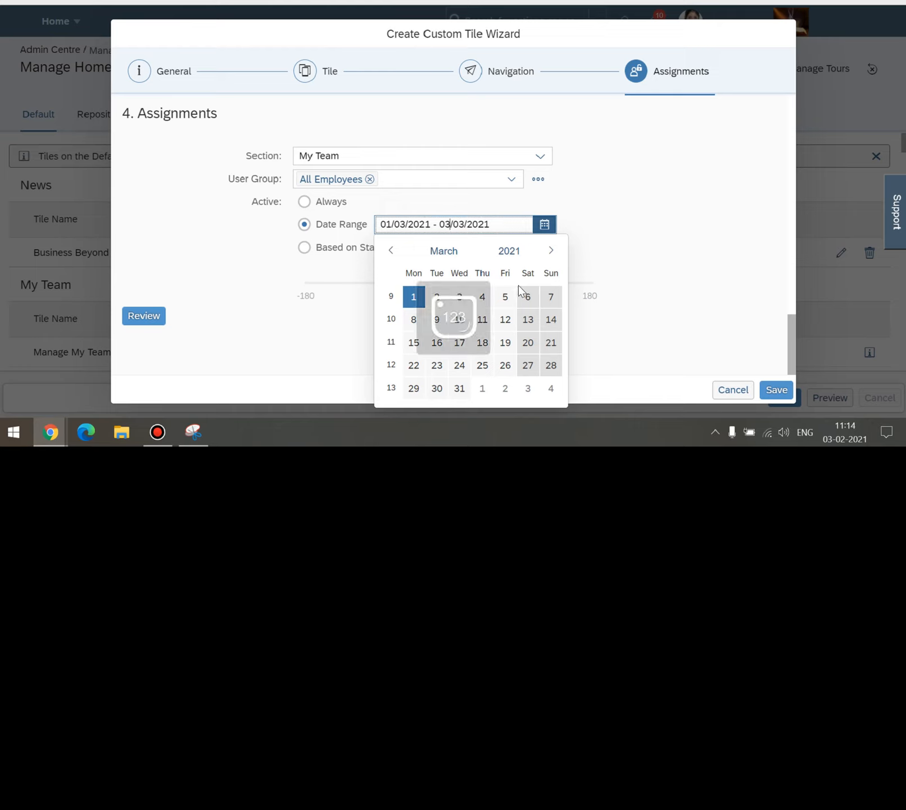
pyautogui.click(667, 252)
pyautogui.click(254, 259)
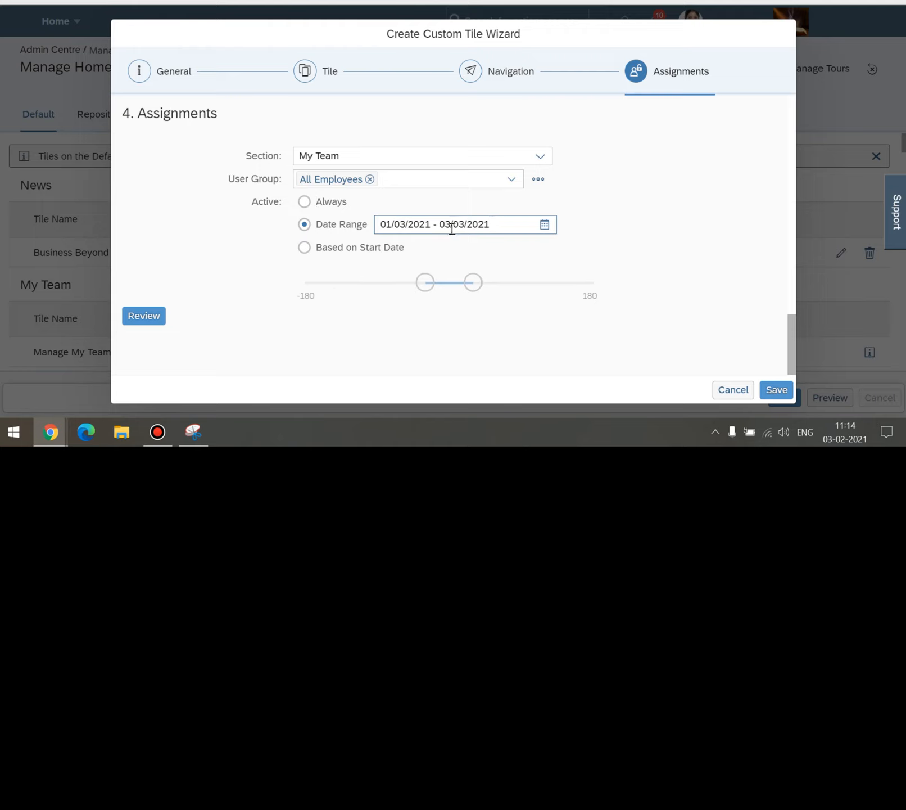
# Try Based on Start Date with a -10 to 10 window, then revert the tile to Always.
pyautogui.click(305, 248)
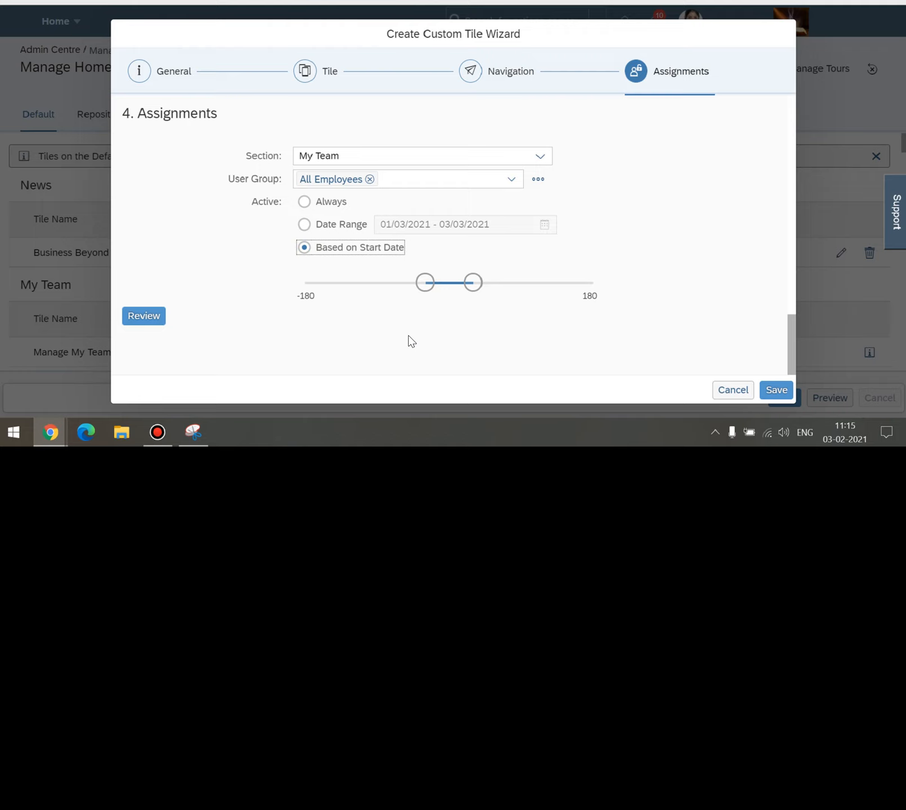
pyautogui.moveTo(430, 296)
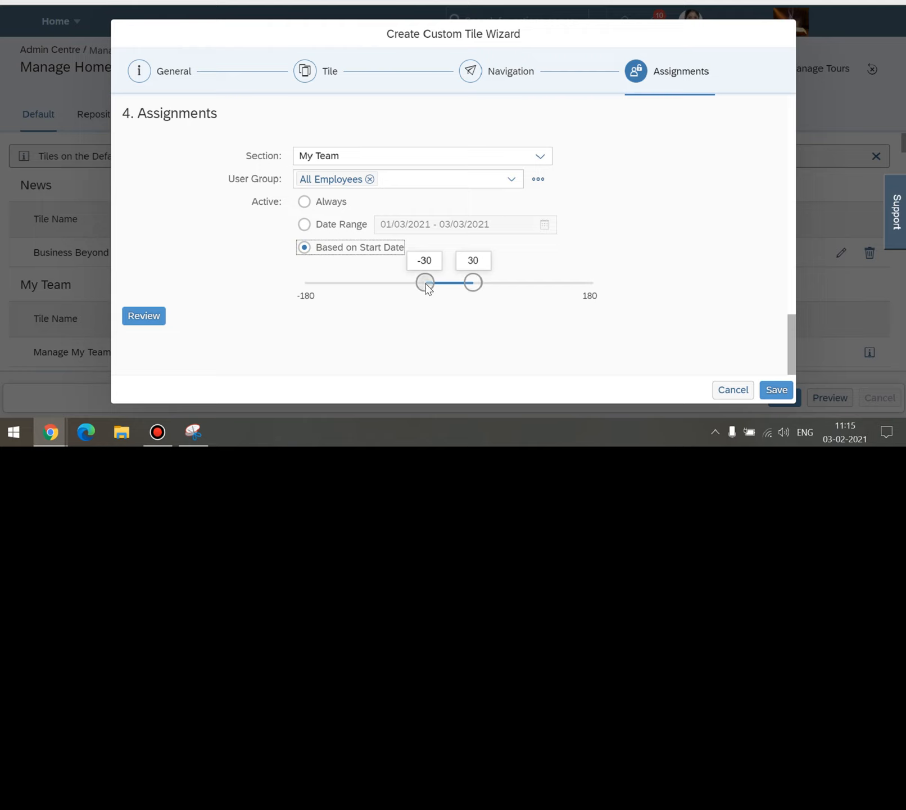
pyautogui.moveTo(427, 283); pyautogui.dragTo(456, 286)
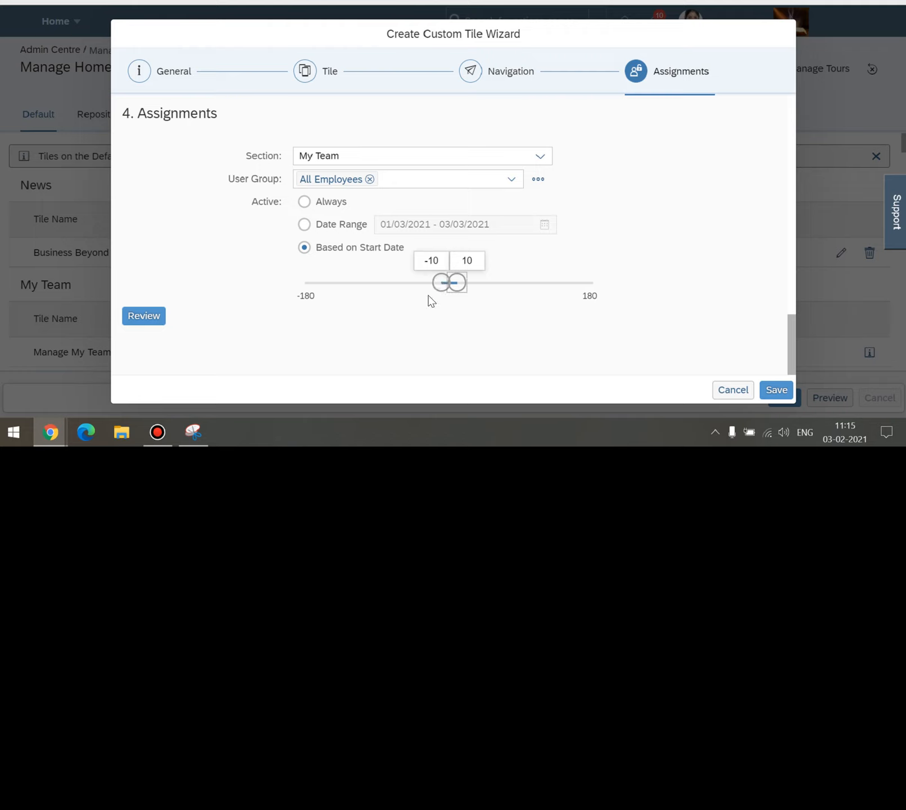
pyautogui.click(304, 204)
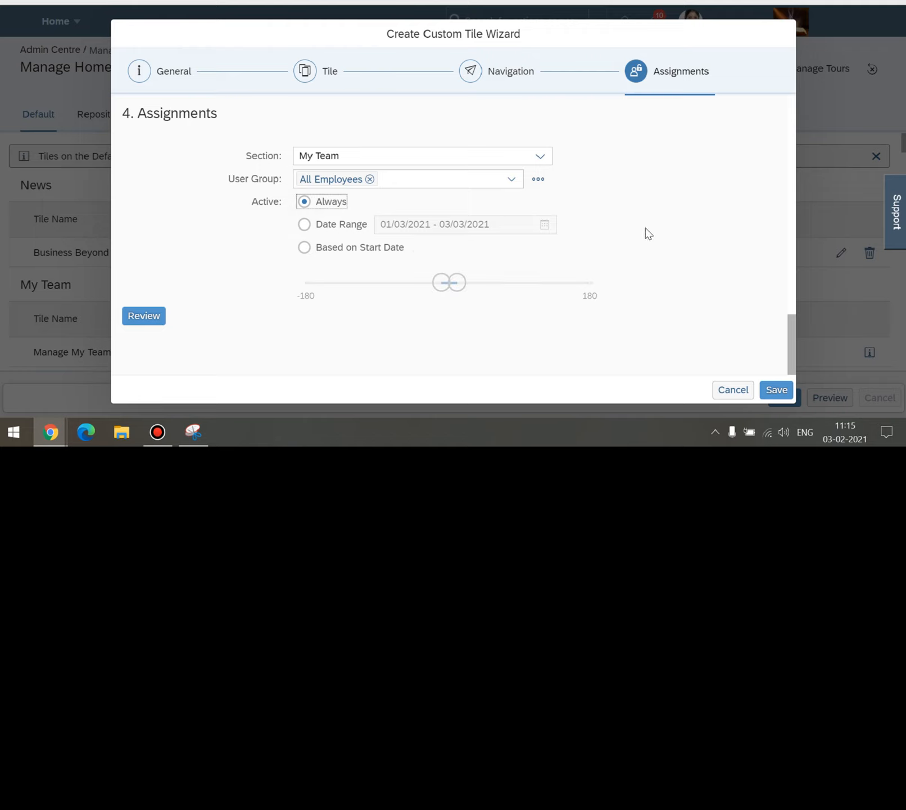
# Save the new custom tile and look for it on the Manage Home Page Default tab.
pyautogui.click(778, 393)
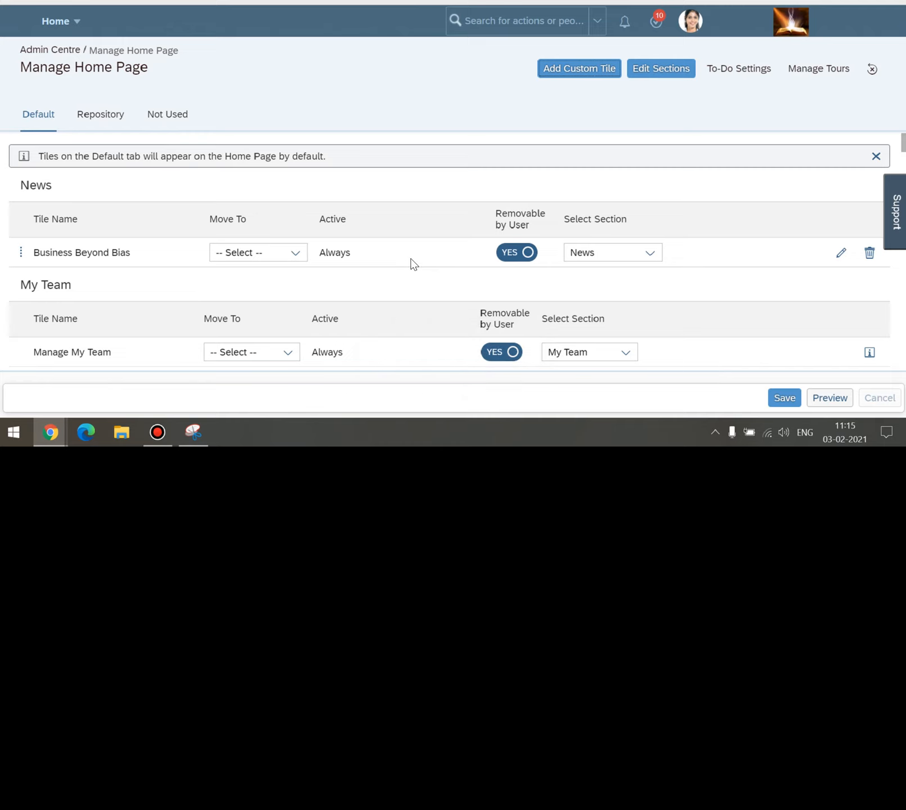
pyautogui.scroll(-1, 386, 241)
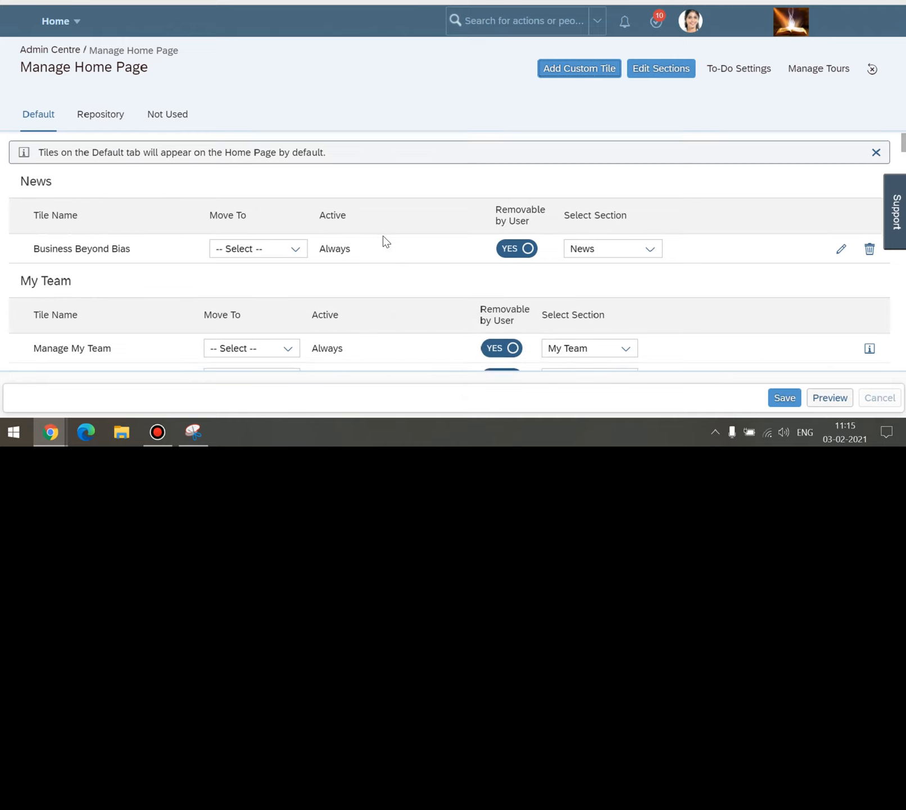
pyautogui.scroll(-1, 386, 242)
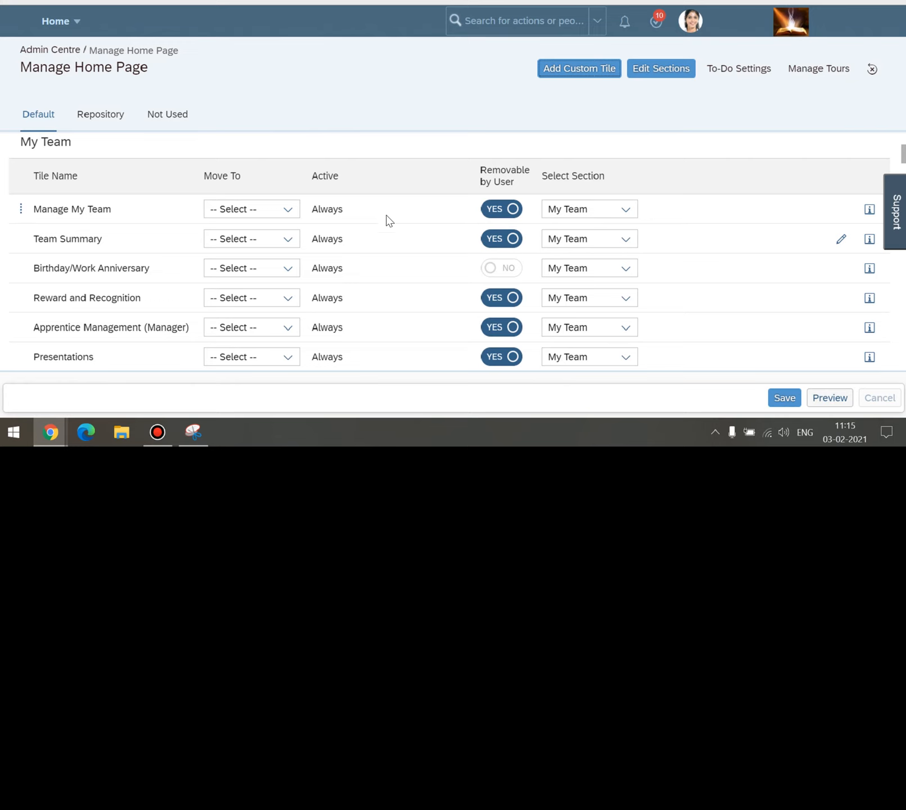
pyautogui.scroll(-5, 388, 218)
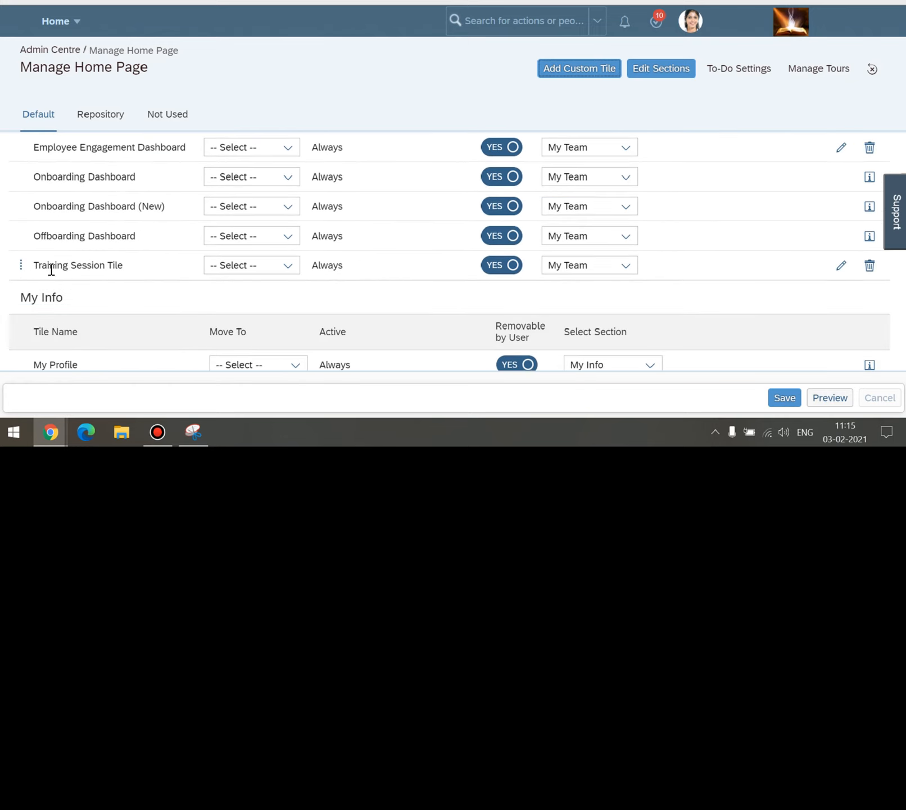
pyautogui.scroll(1, 130, 282)
pyautogui.scroll(10, 131, 282)
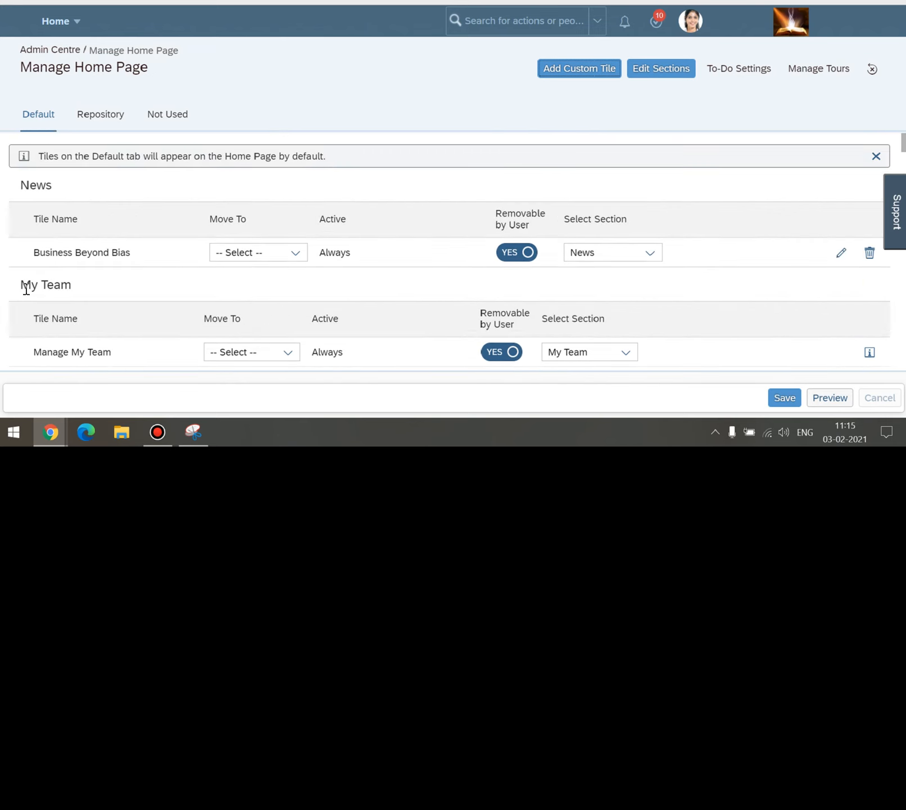
# Open the Move To options for the Training Session Tile under My Team.
pyautogui.tripleClick(44, 288)
pyautogui.click(140, 290)
pyautogui.scroll(-4, 140, 289)
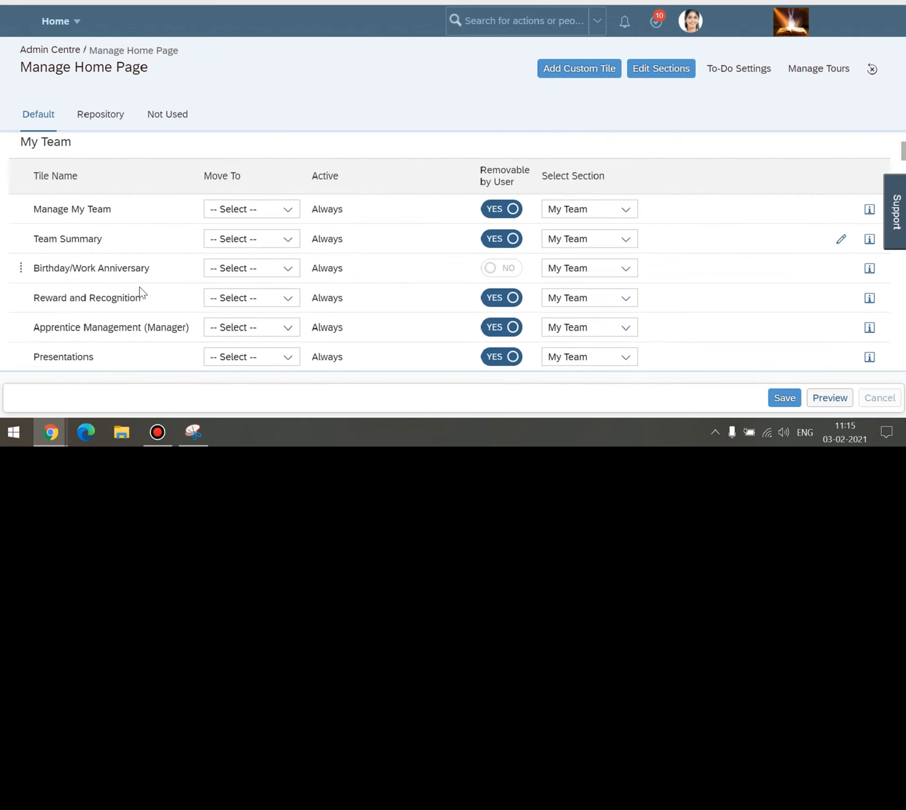
pyautogui.scroll(-5, 140, 290)
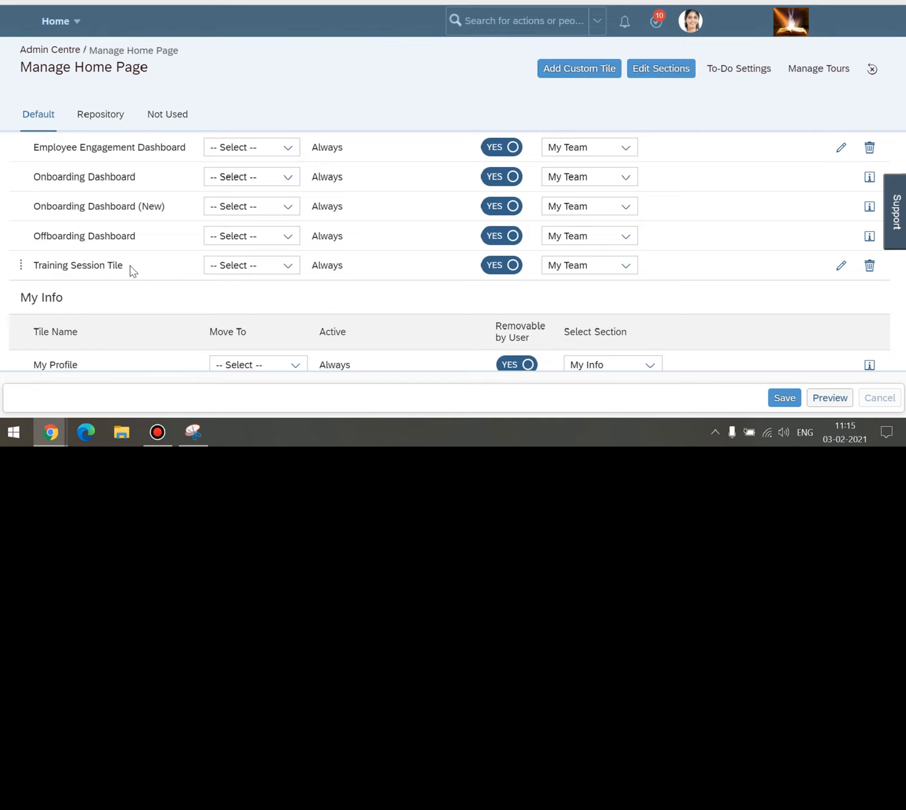
pyautogui.scroll(10, 305, 288)
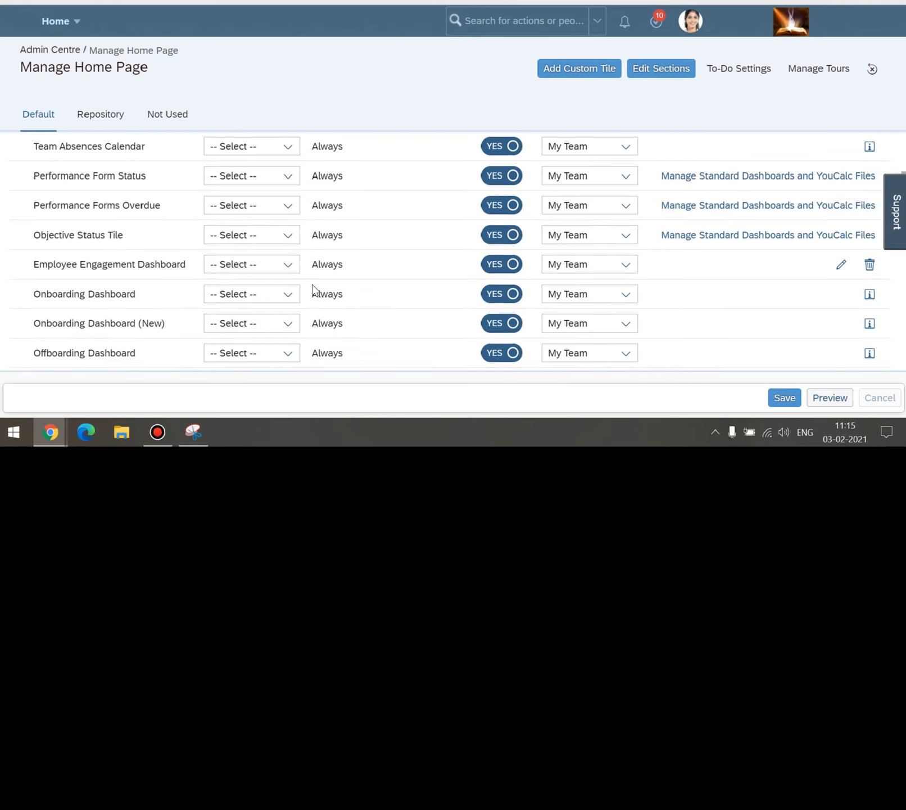
pyautogui.scroll(-2, 263, 324)
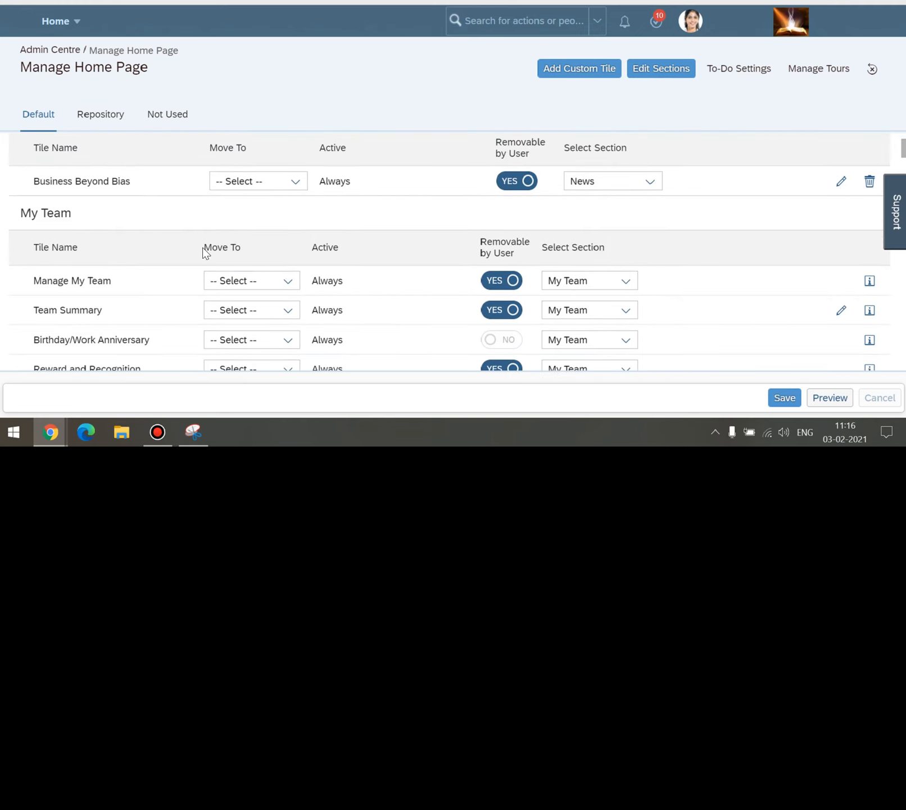
pyautogui.moveTo(204, 248); pyautogui.dragTo(247, 251)
pyautogui.click(269, 250)
pyautogui.scroll(-15, 271, 257)
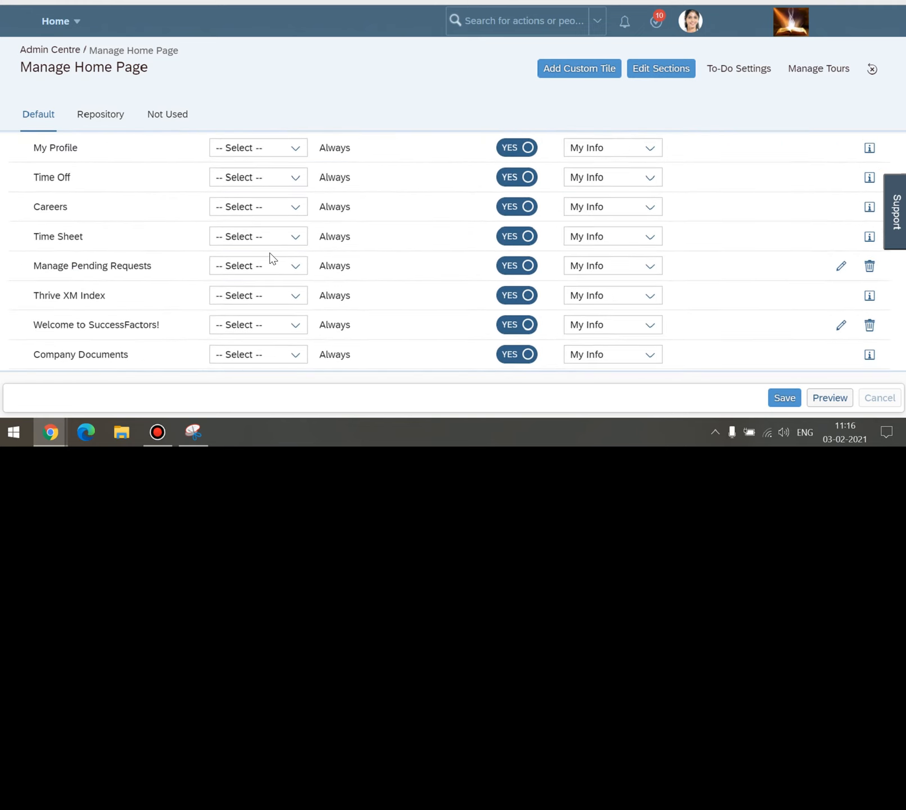
pyautogui.scroll(-4, 271, 257)
pyautogui.scroll(5, 270, 257)
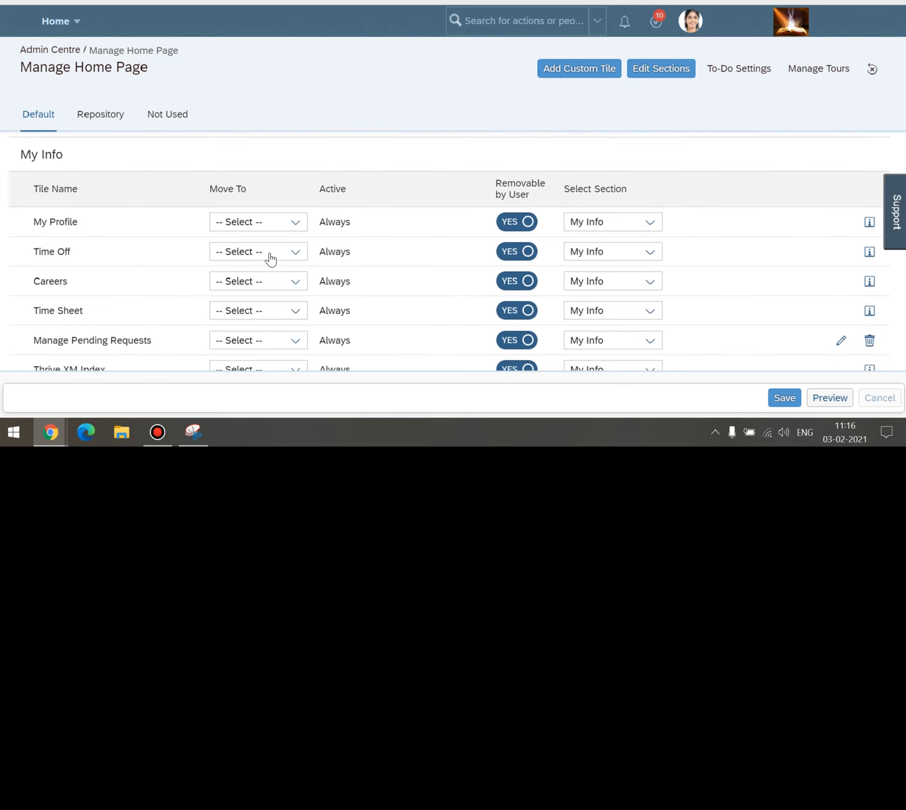
pyautogui.scroll(3, 271, 255)
pyautogui.click(287, 268)
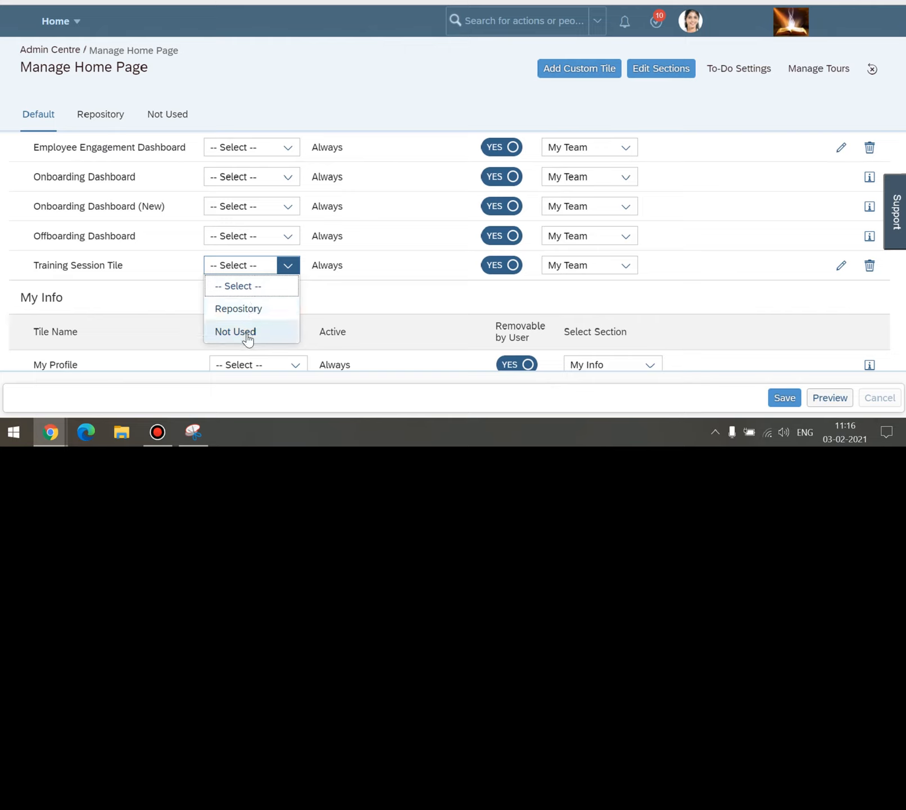
# Move the Training Session Tile from the Default page to Not Used.
pyautogui.click(108, 297)
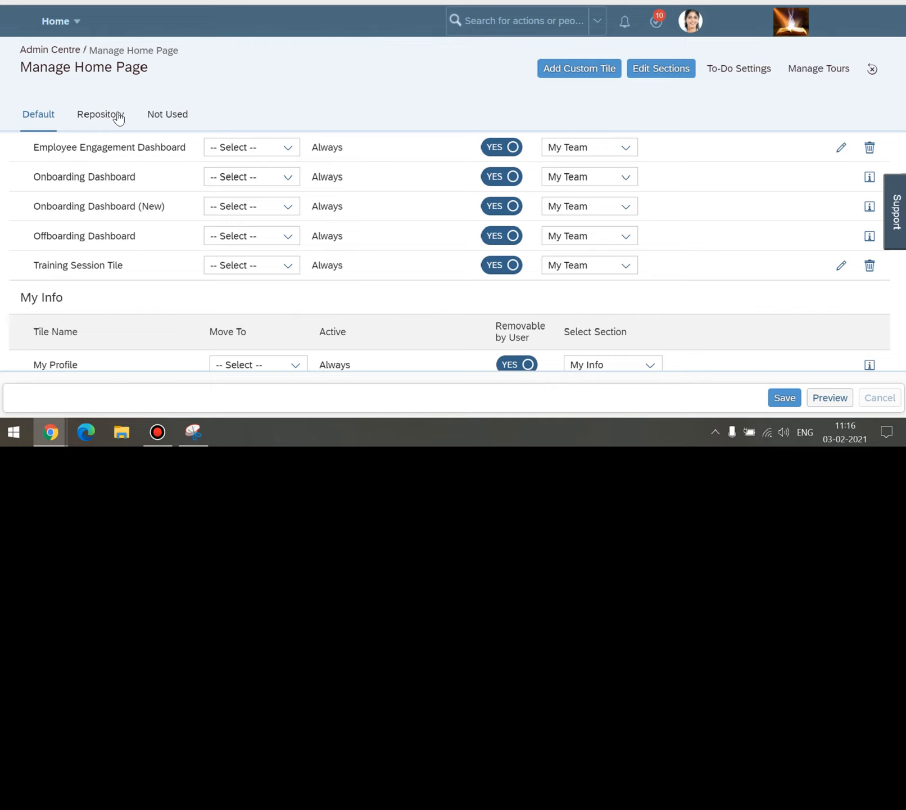
pyautogui.click(288, 266)
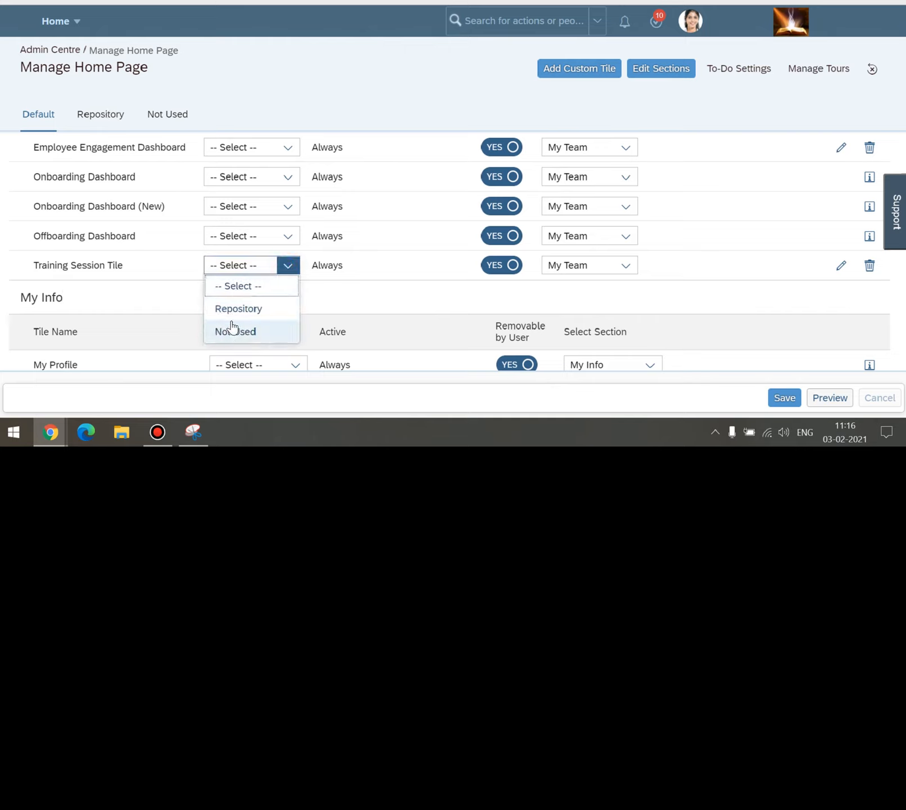
pyautogui.click(180, 301)
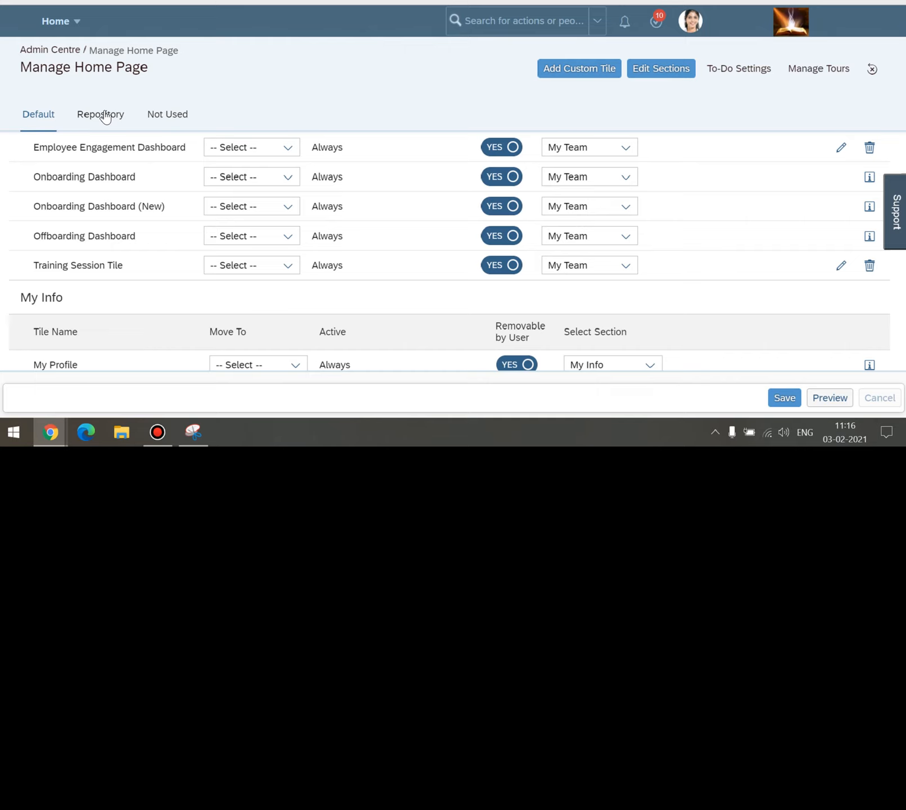
pyautogui.click(288, 268)
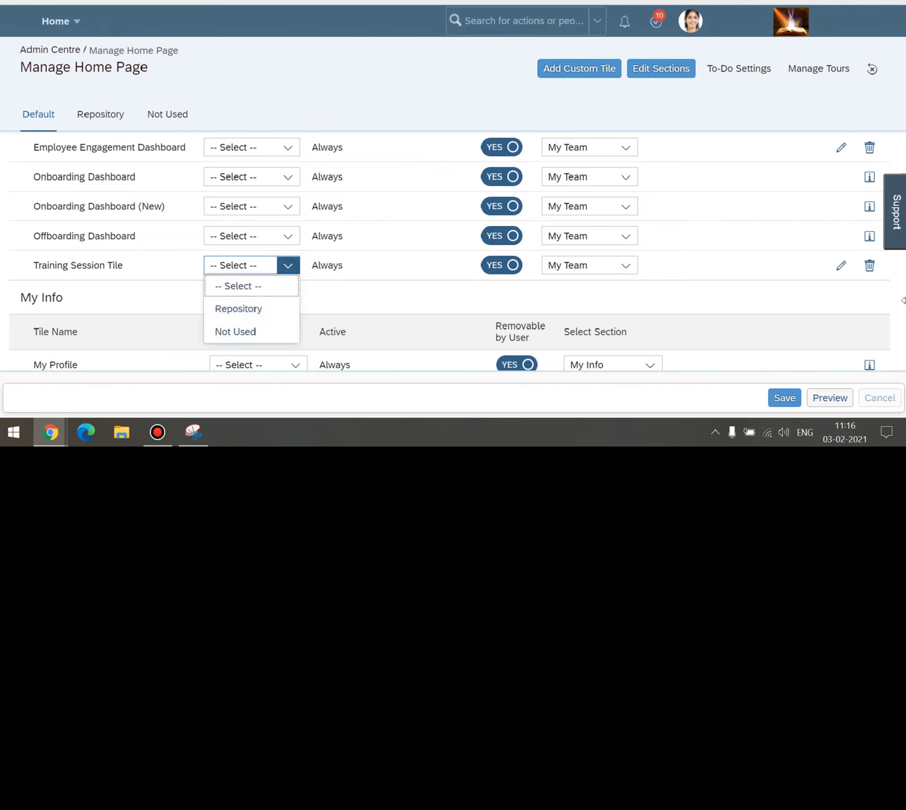
pyautogui.click(884, 294)
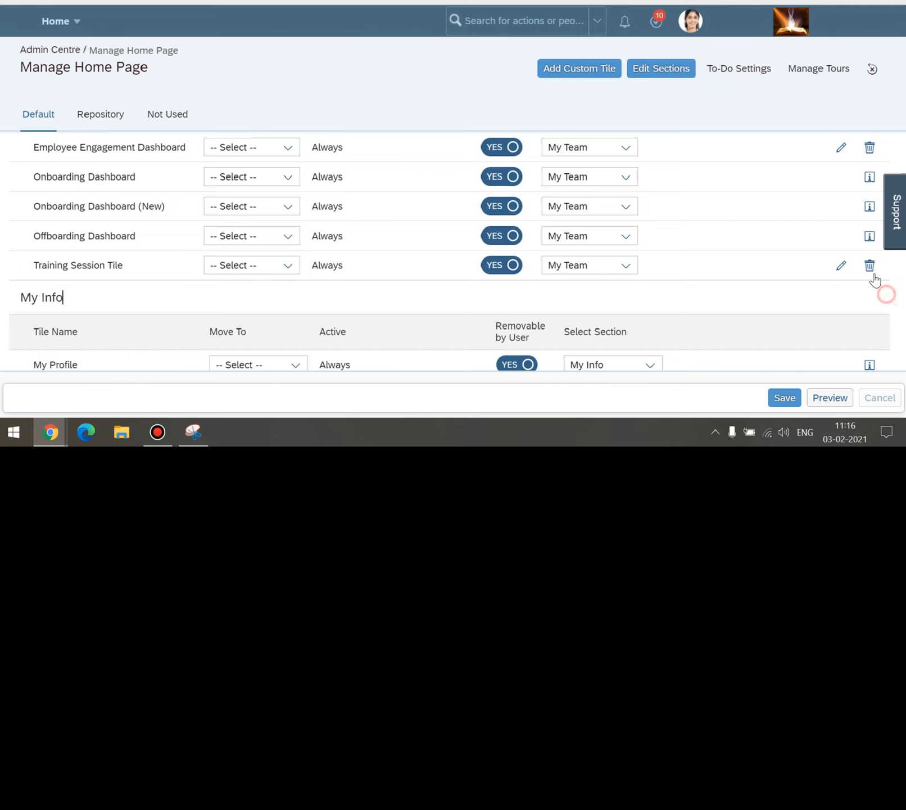
pyautogui.click(216, 292)
pyautogui.click(287, 267)
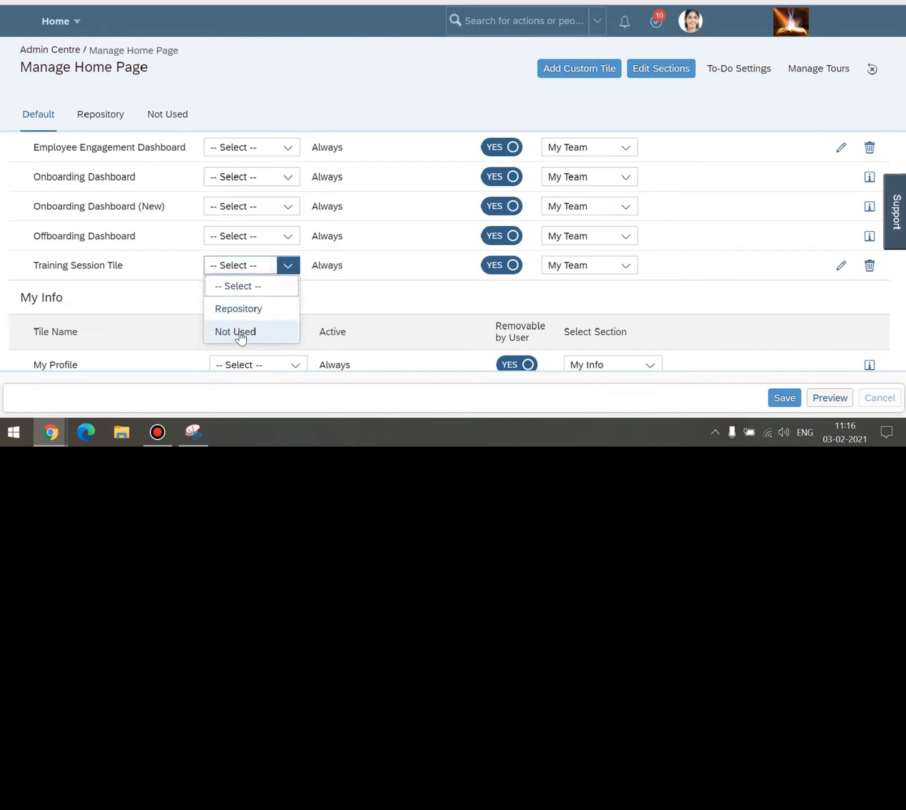
pyautogui.click(177, 302)
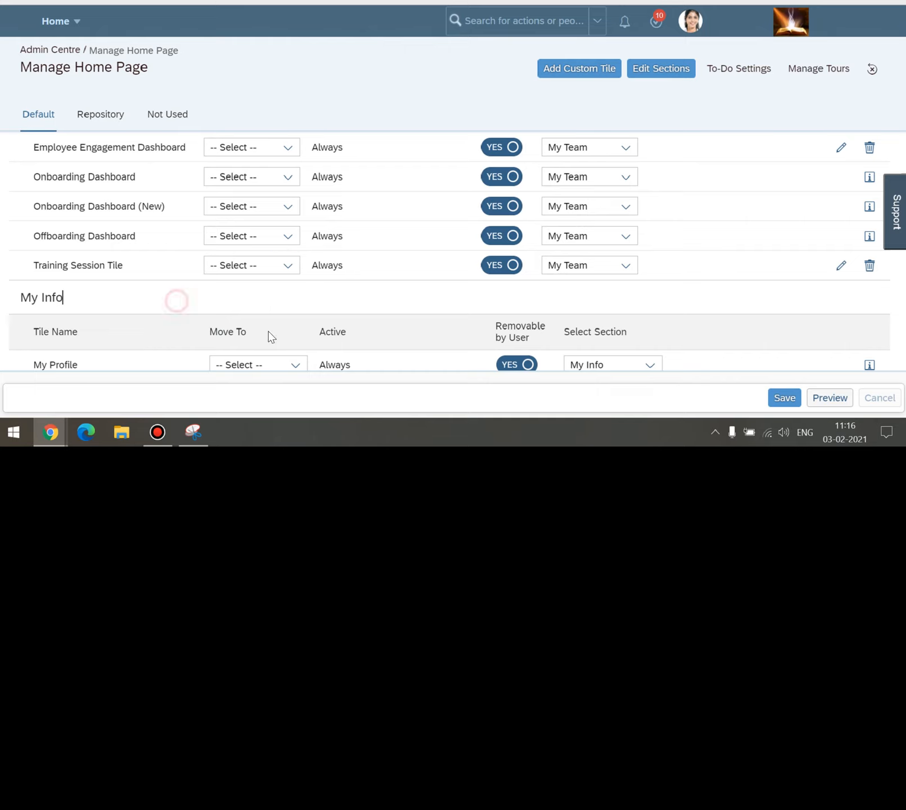
pyautogui.click(288, 265)
pyautogui.click(244, 331)
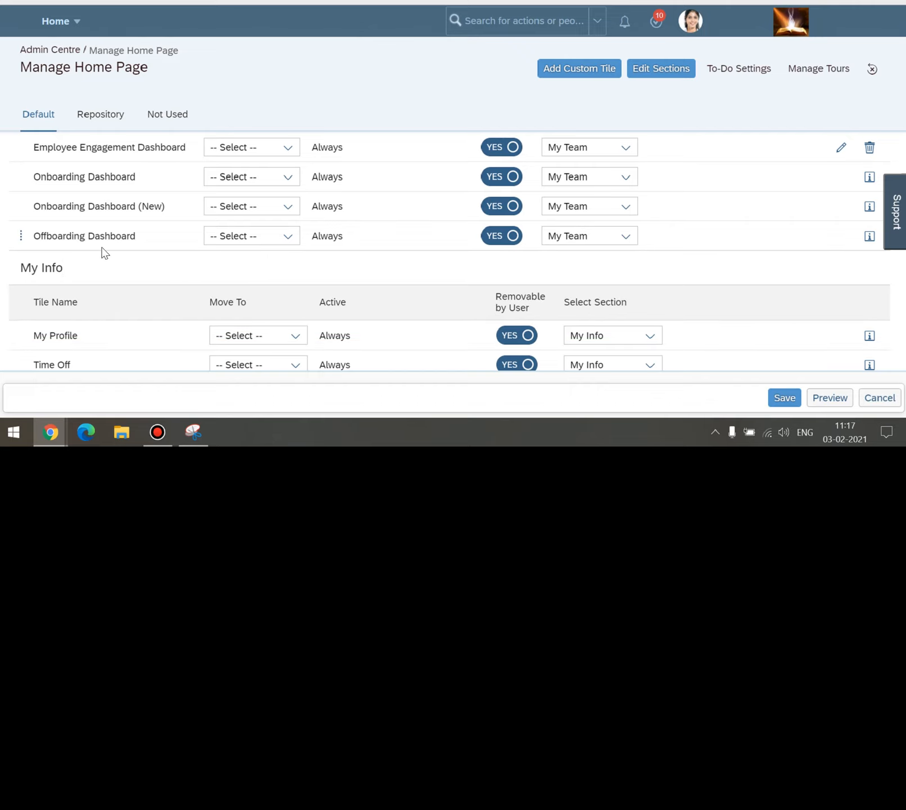
# On the Not Used tab, move the Training Session Tile to Repository.
pyautogui.click(171, 117)
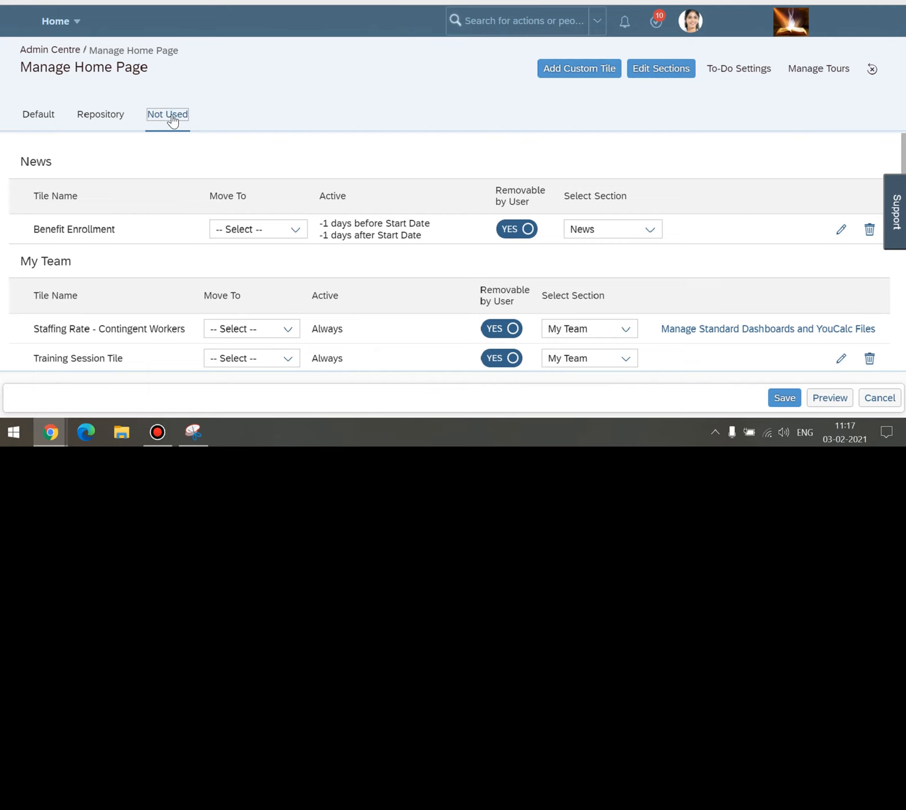
pyautogui.scroll(-1, 141, 174)
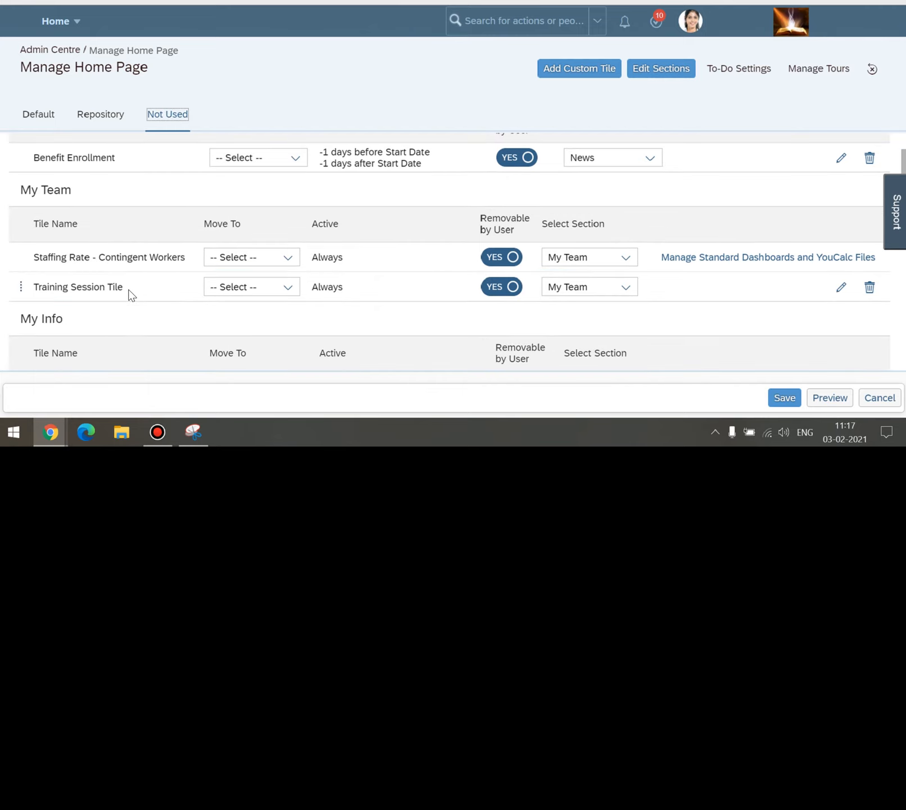
pyautogui.moveTo(131, 295); pyautogui.dragTo(36, 287)
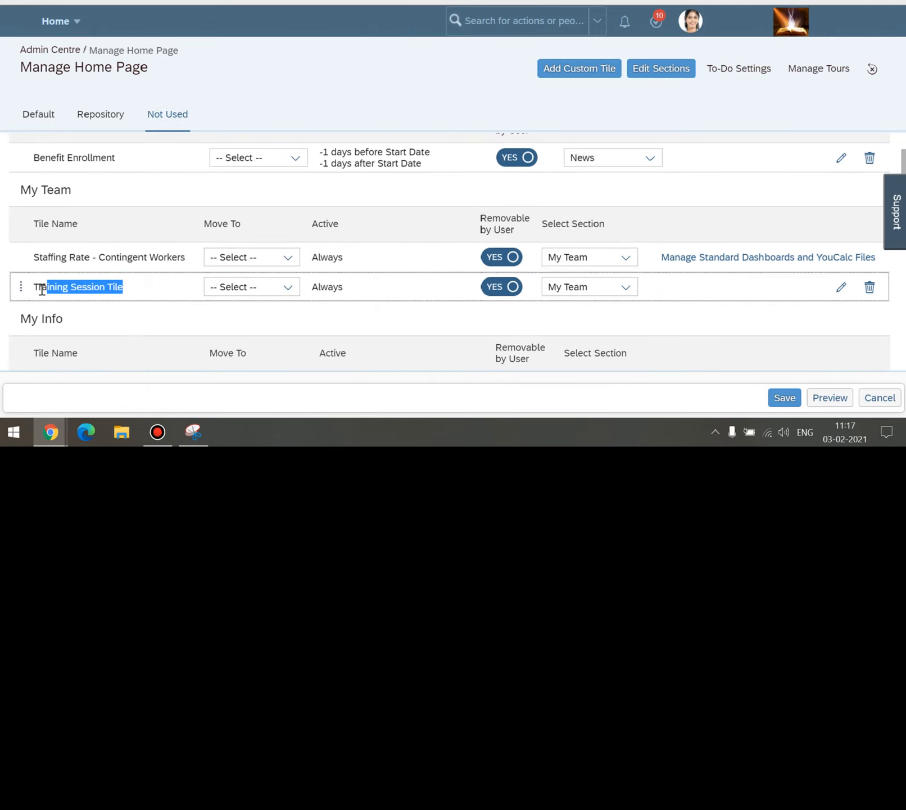
pyautogui.click(123, 316)
pyautogui.moveTo(124, 289); pyautogui.dragTo(18, 286)
pyautogui.click(128, 312)
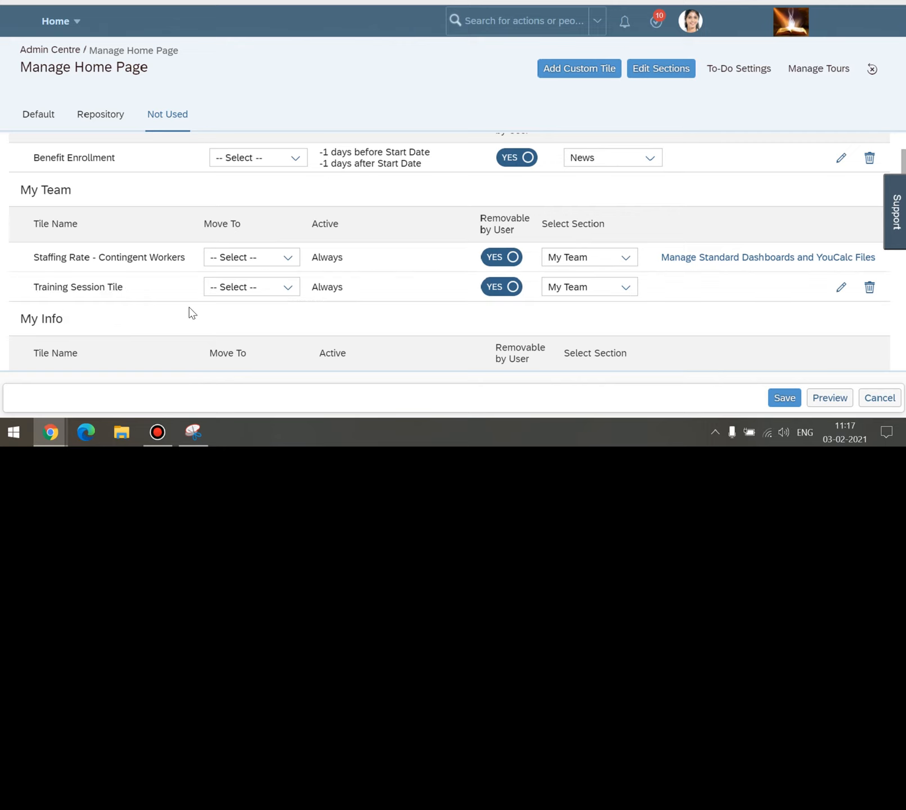
pyautogui.click(288, 289)
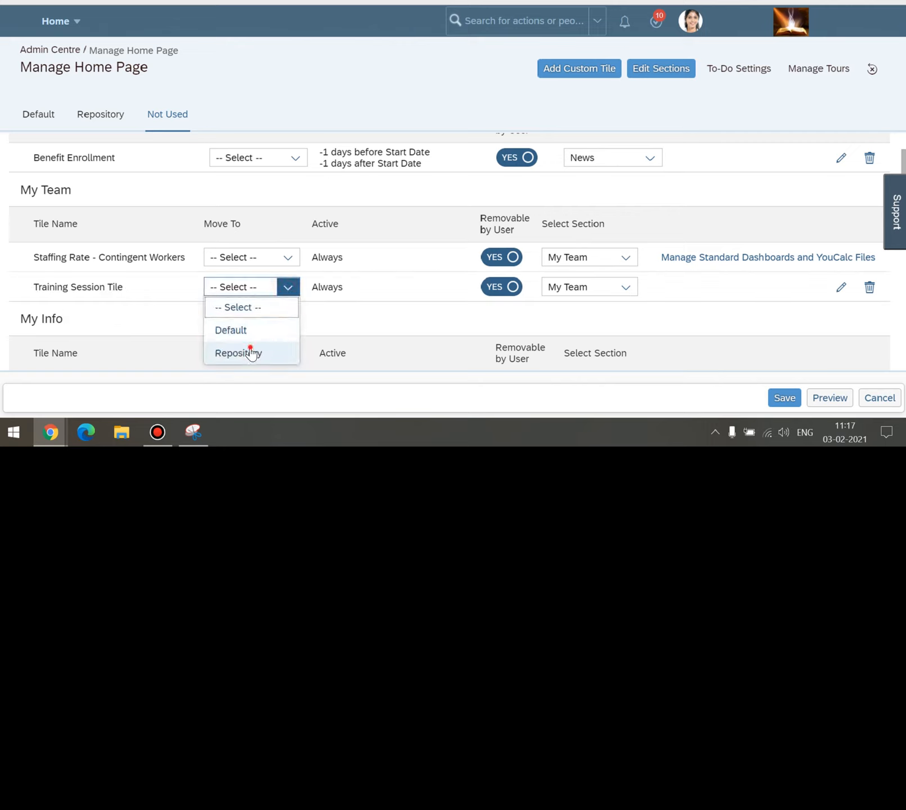
pyautogui.click(249, 351)
# Check the Training Session Tile on the Repository tab, listed under My Team with Always.
pyautogui.click(93, 115)
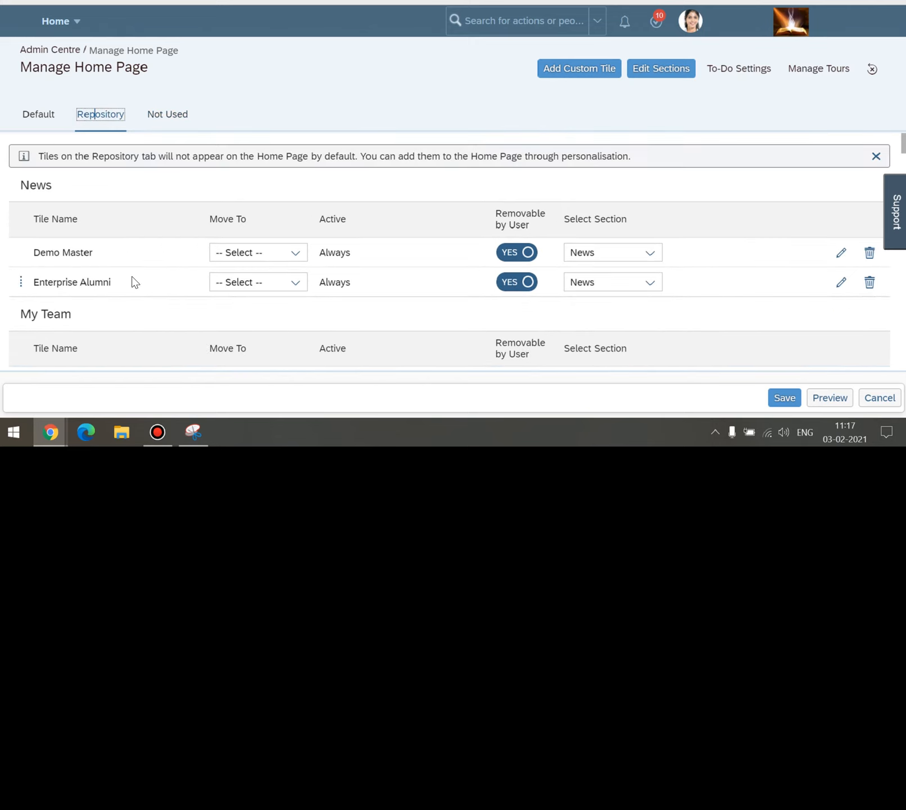
pyautogui.scroll(-5, 133, 281)
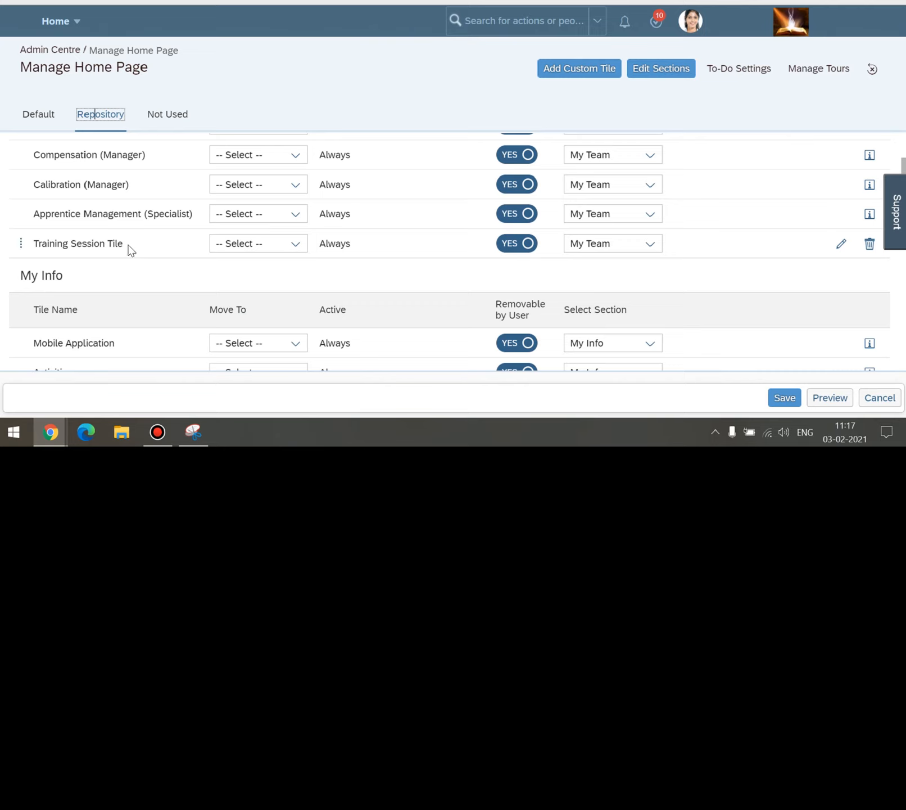
pyautogui.moveTo(131, 250); pyautogui.dragTo(38, 246)
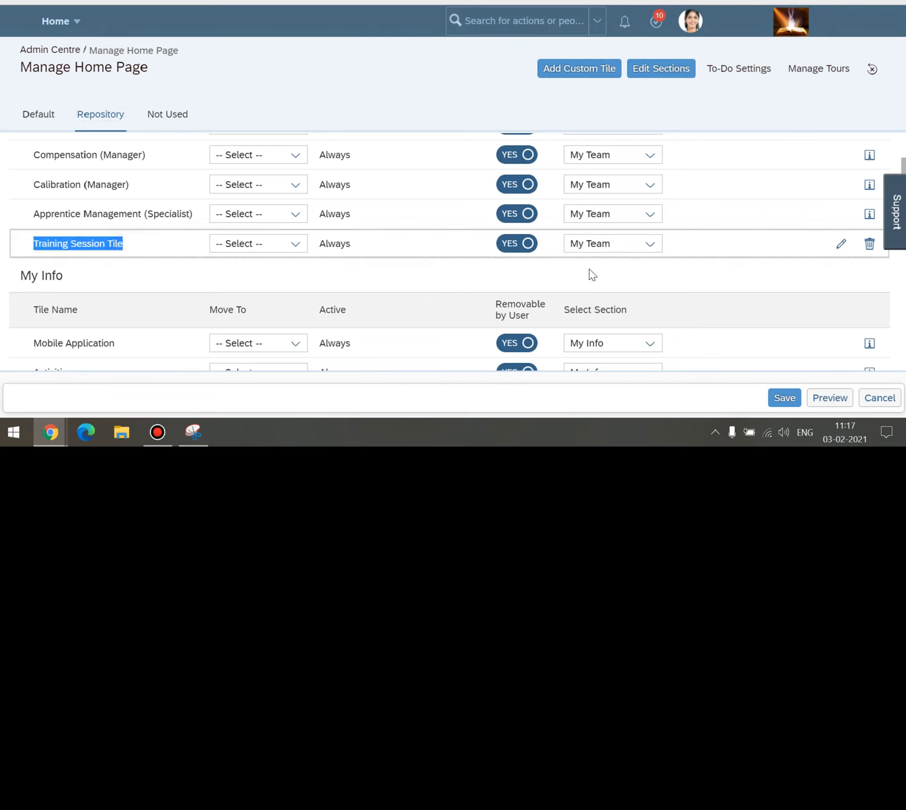
pyautogui.click(326, 277)
pyautogui.scroll(3, 354, 257)
pyautogui.scroll(2, 355, 258)
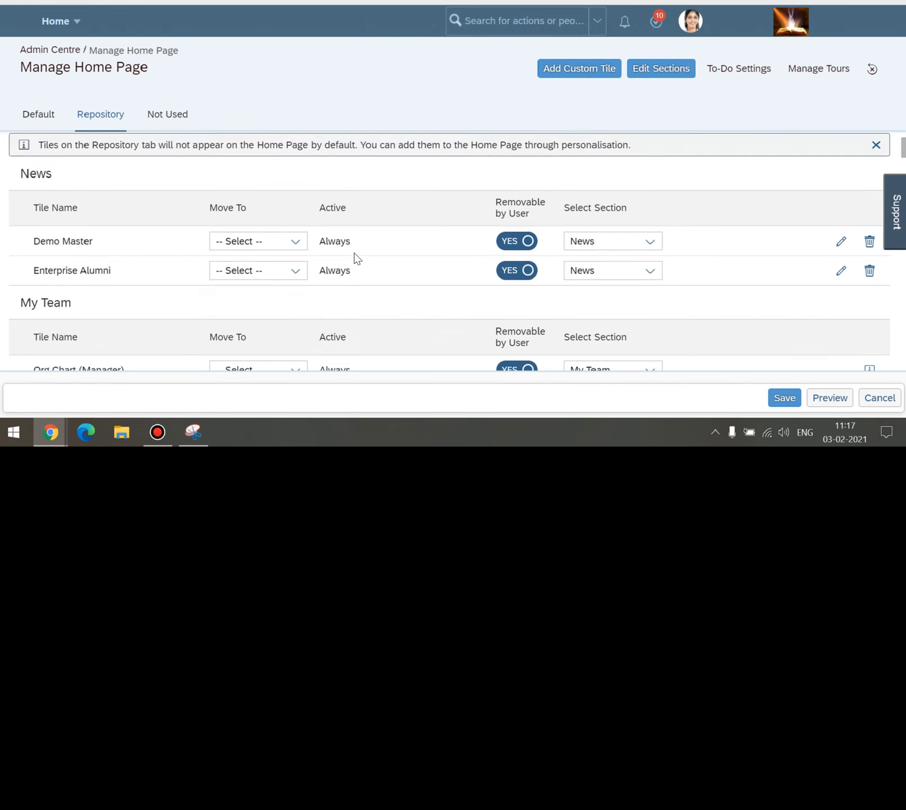
pyautogui.scroll(-2, 355, 254)
pyautogui.moveTo(319, 208); pyautogui.dragTo(319, 172)
pyautogui.scroll(-4, 354, 230)
pyautogui.click(354, 205)
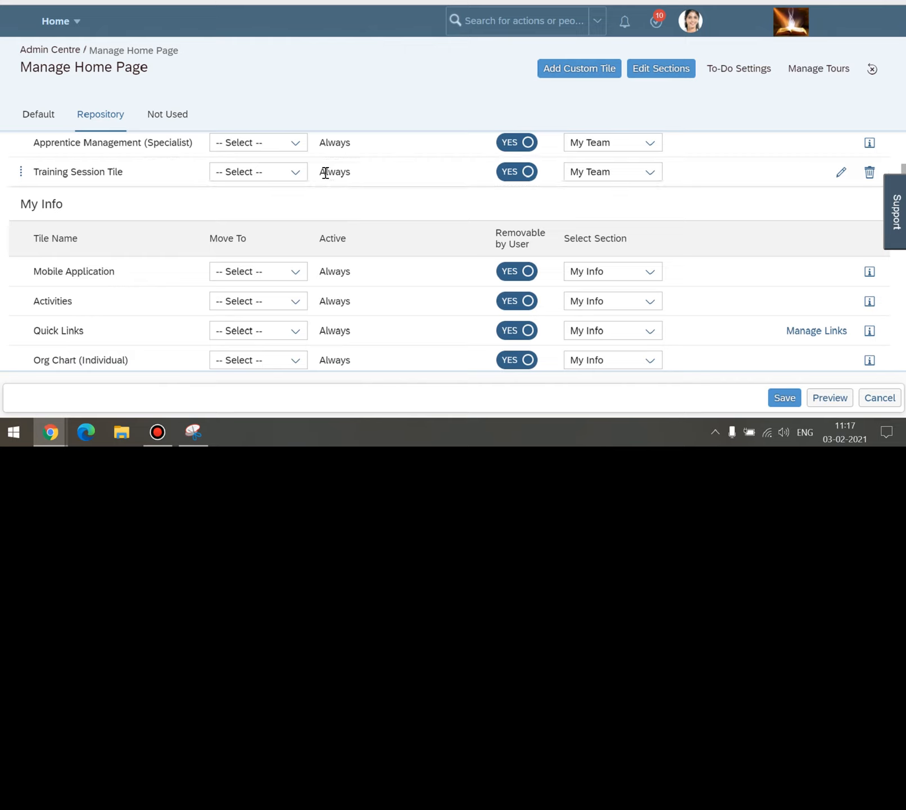
pyautogui.moveTo(319, 172); pyautogui.dragTo(349, 172)
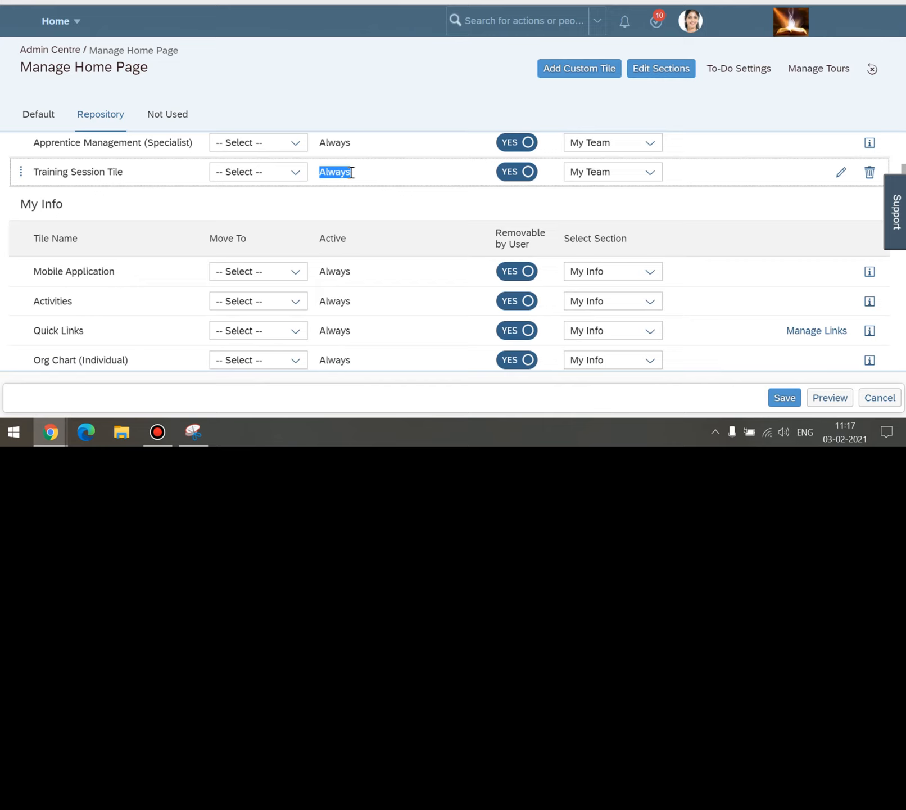
pyautogui.click(358, 203)
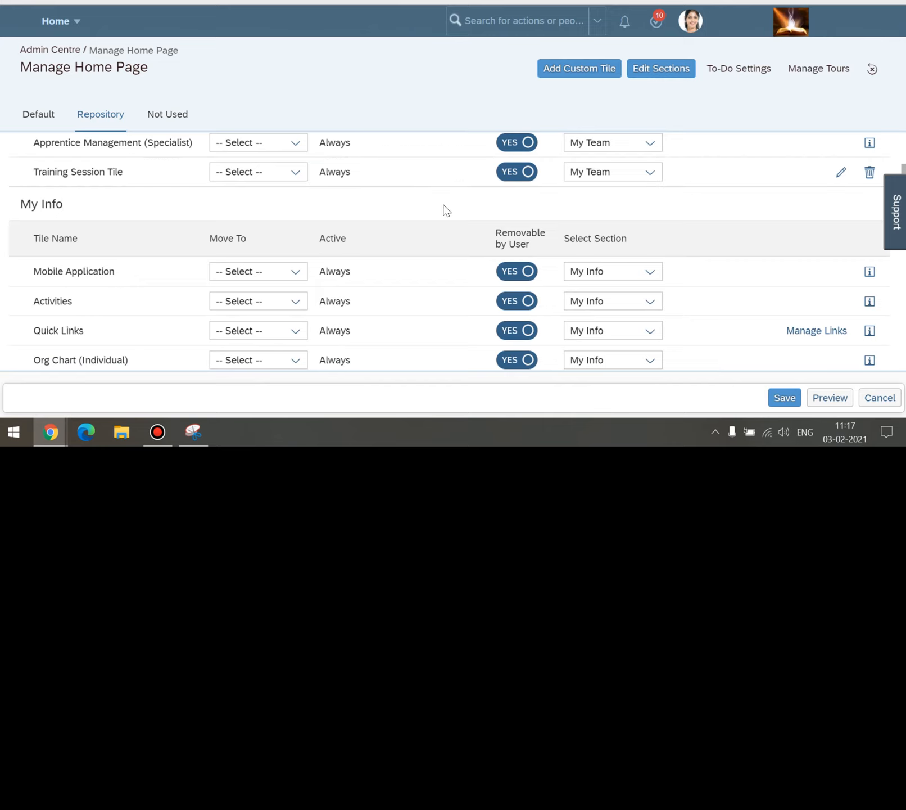
pyautogui.scroll(5, 443, 209)
pyautogui.scroll(1, 444, 209)
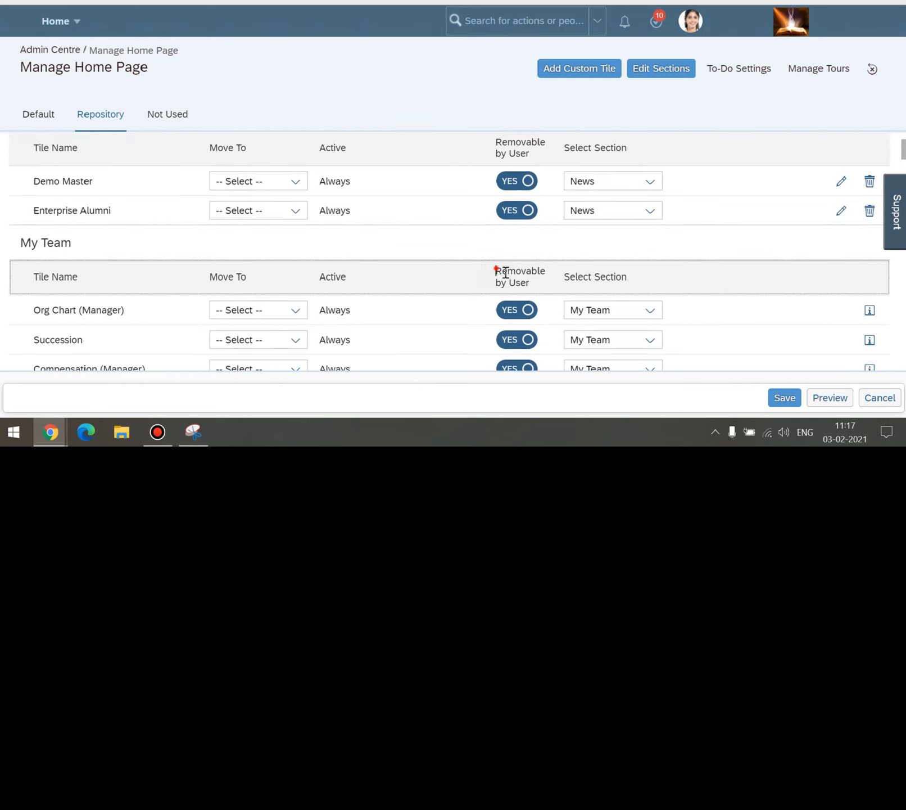
pyautogui.moveTo(496, 270); pyautogui.dragTo(527, 281)
pyautogui.scroll(-4, 529, 275)
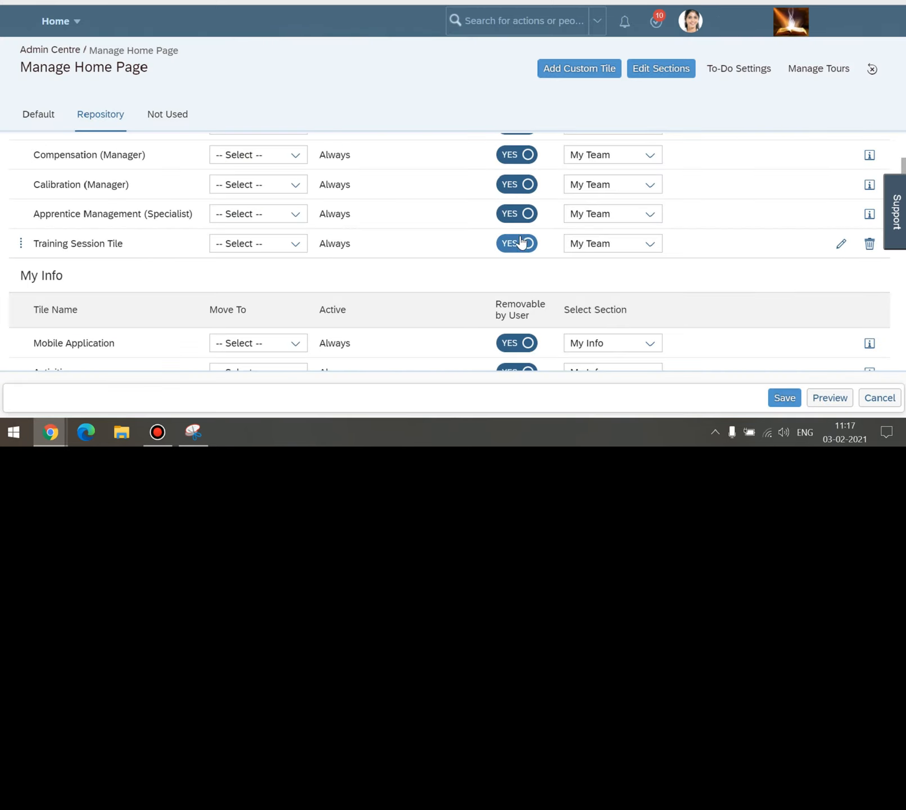
# Toggle the tile's Removable by User setting off and back on.
pyautogui.click(522, 242)
pyautogui.click(522, 244)
pyautogui.scroll(3, 498, 263)
pyautogui.click(486, 204)
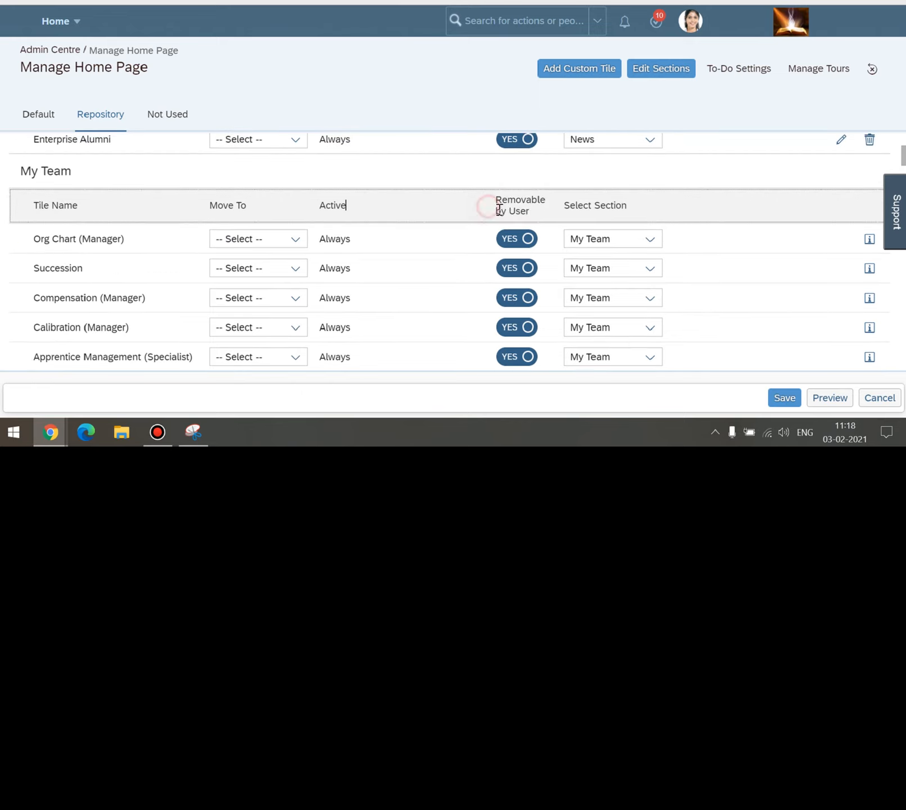
pyautogui.scroll(-3, 527, 256)
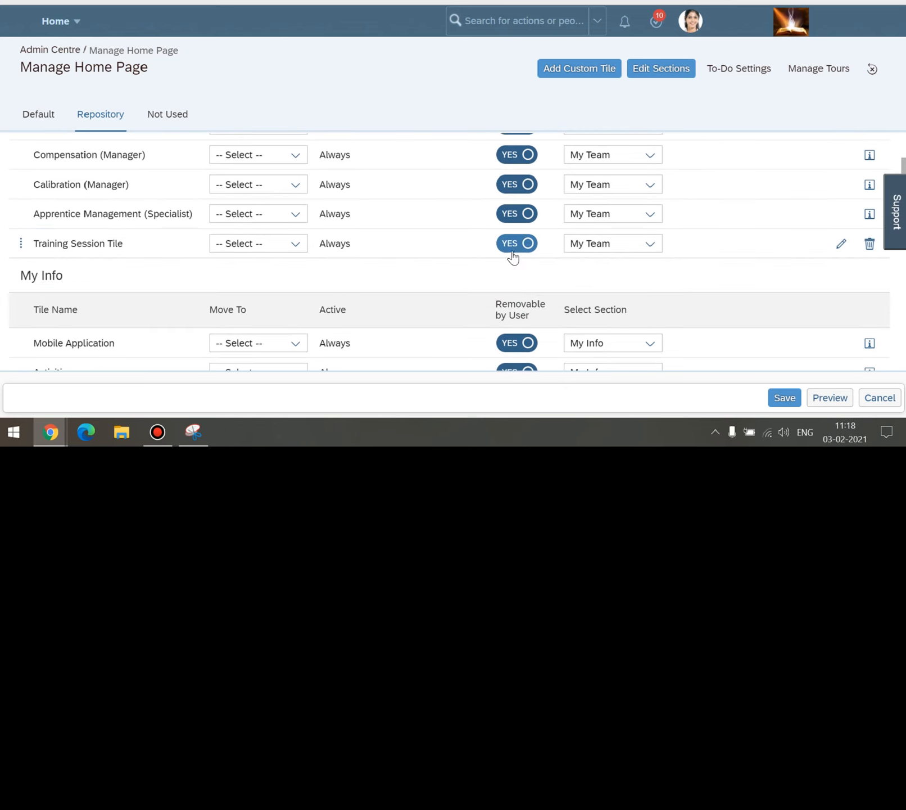
# Open the Training Session Tile's Select Section list twice, leaving My Team selected.
pyautogui.click(651, 245)
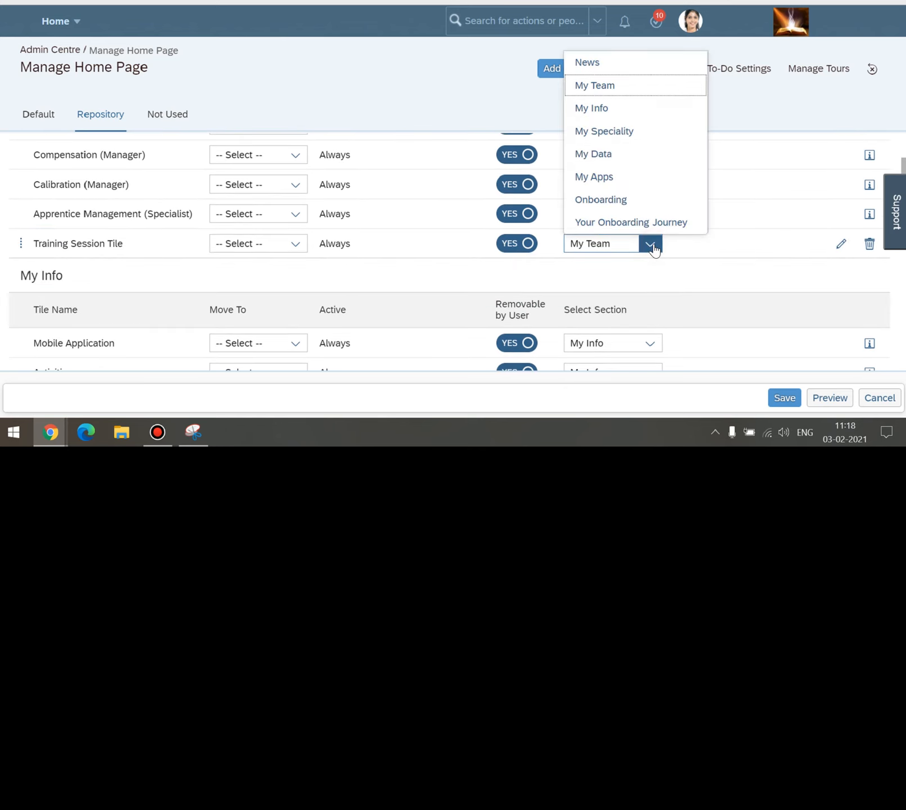
pyautogui.click(609, 273)
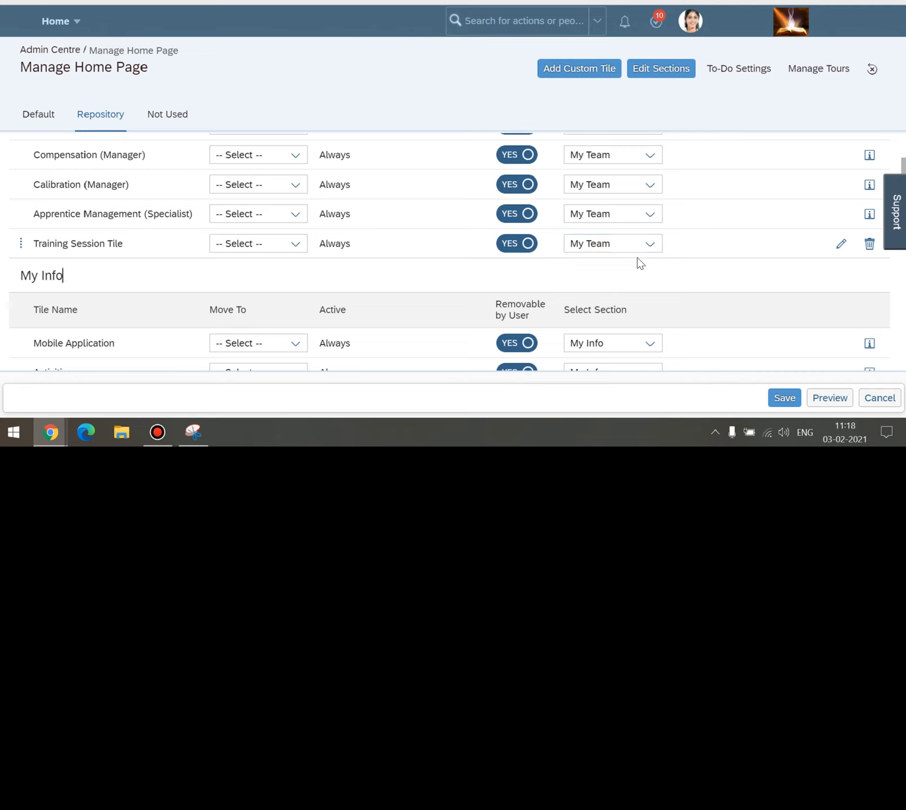
pyautogui.click(646, 245)
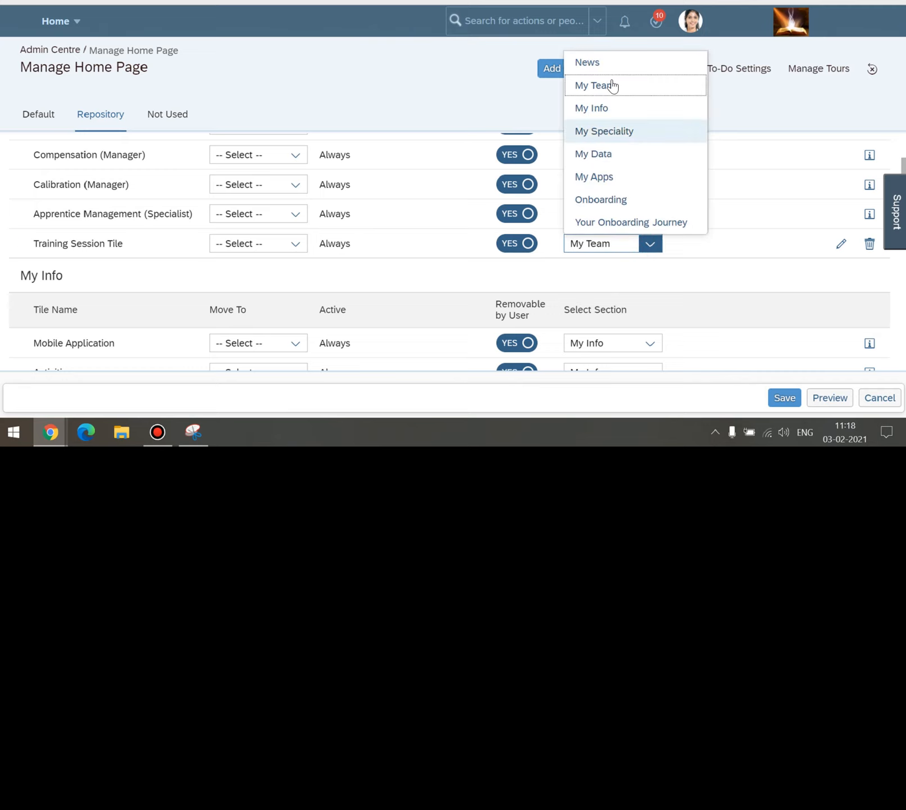
pyautogui.click(623, 274)
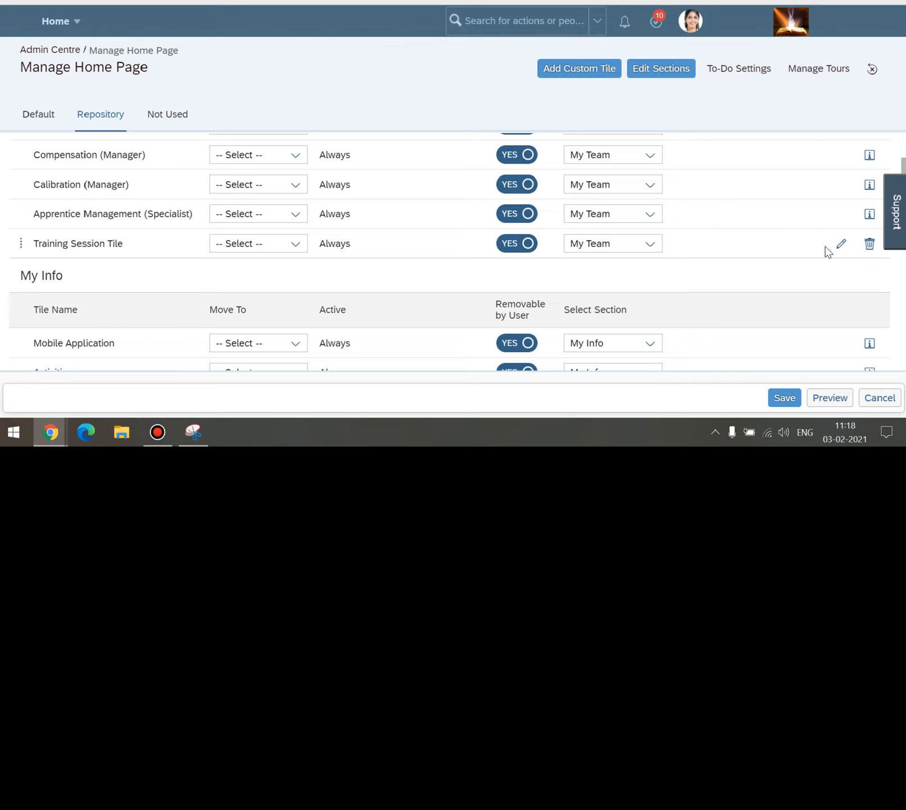
# Review the Training Session Tile row in Repository and save the home page settings.
pyautogui.scroll(1, 825, 276)
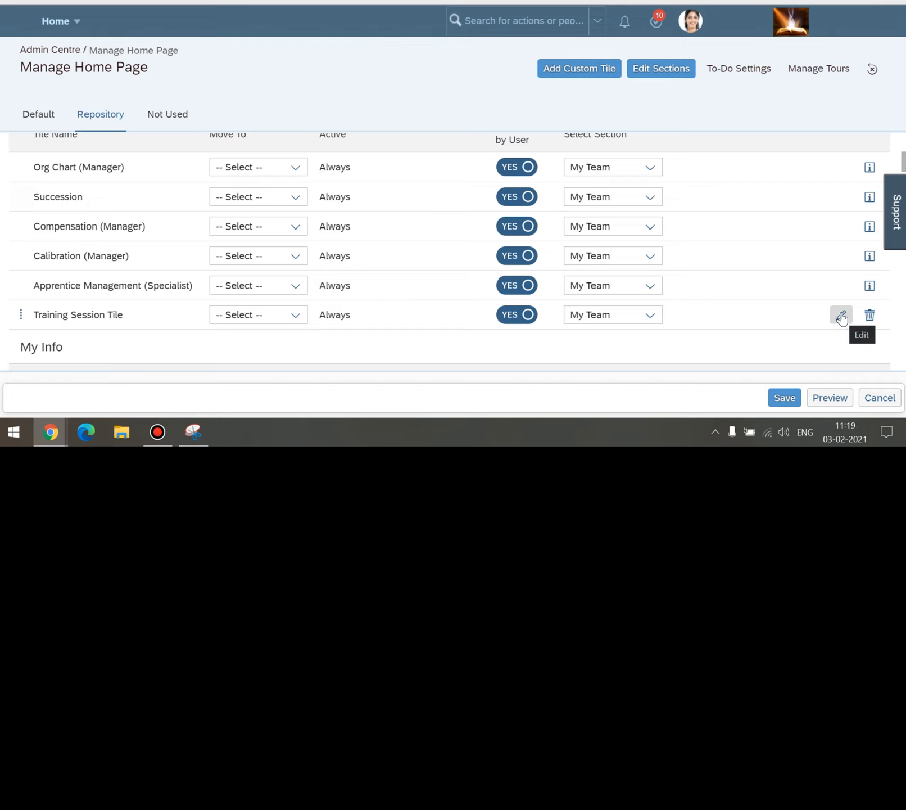
pyautogui.click(573, 348)
pyautogui.click(785, 398)
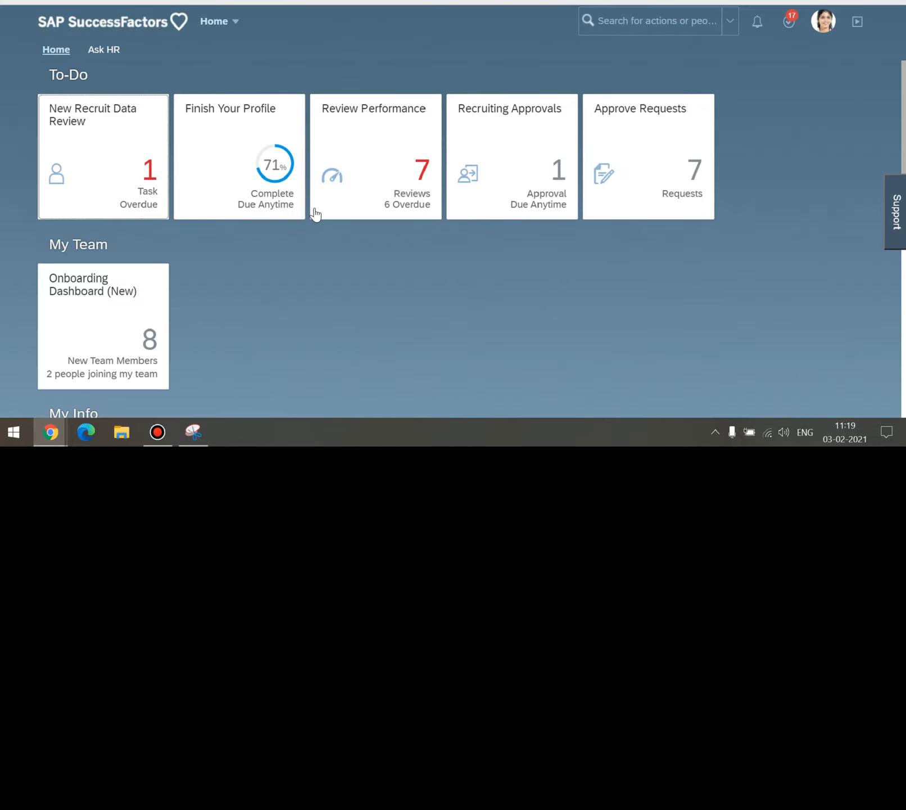
# Scroll the reloaded home page to confirm My Team still shows only Onboarding Dashboard (New).
pyautogui.scroll(-1, 316, 213)
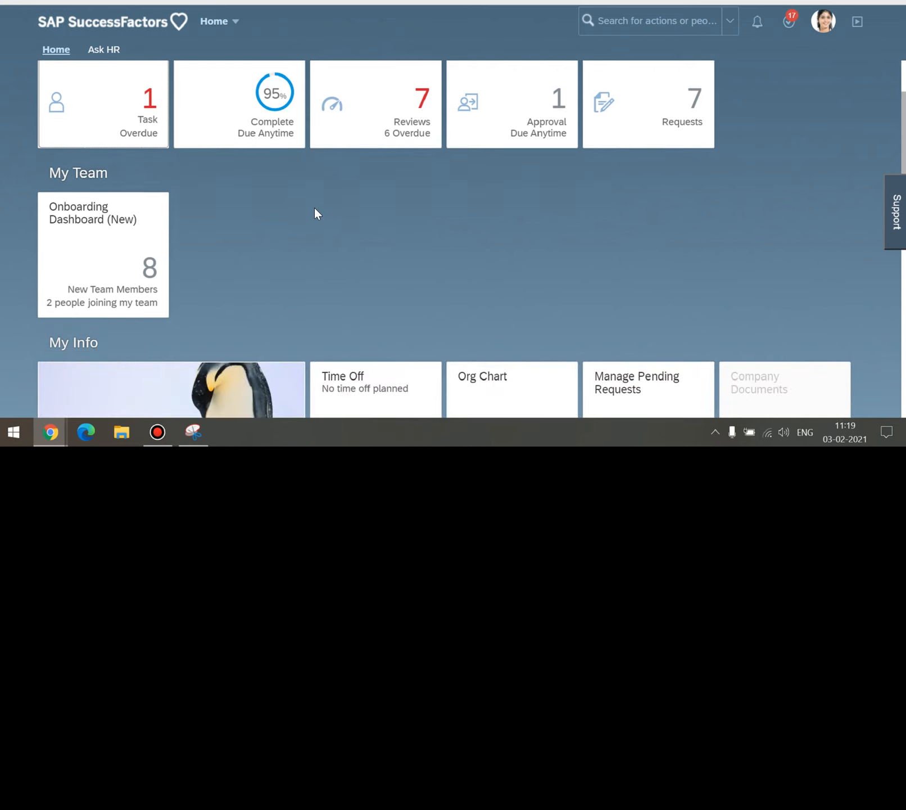
pyautogui.scroll(-1, 303, 209)
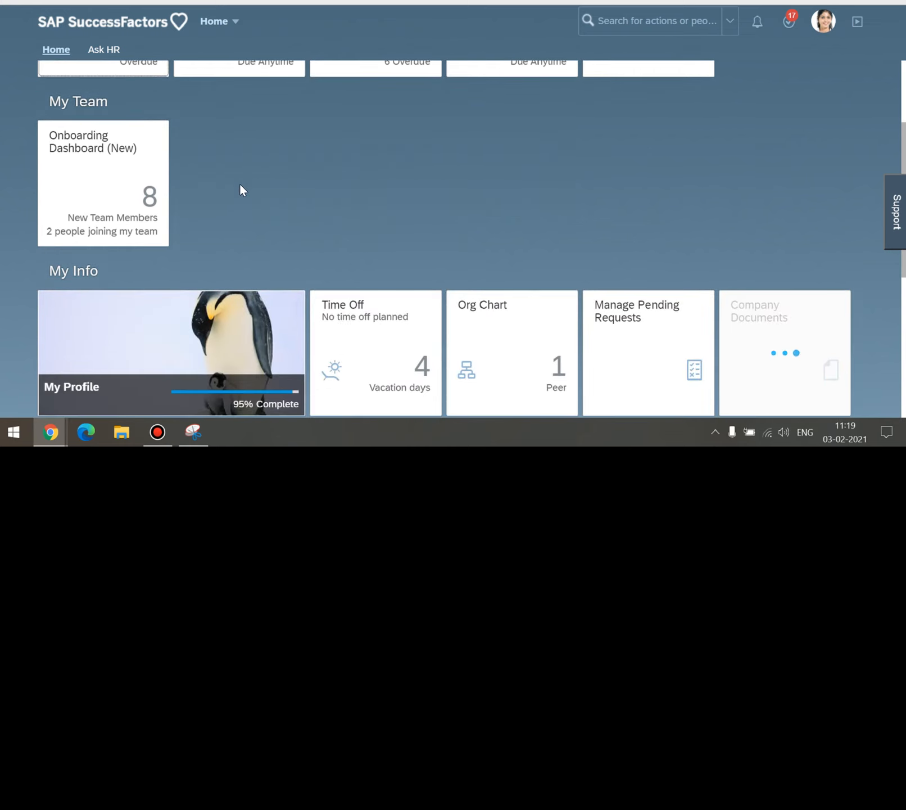
pyautogui.scroll(-2, 307, 219)
pyautogui.scroll(-2, 346, 231)
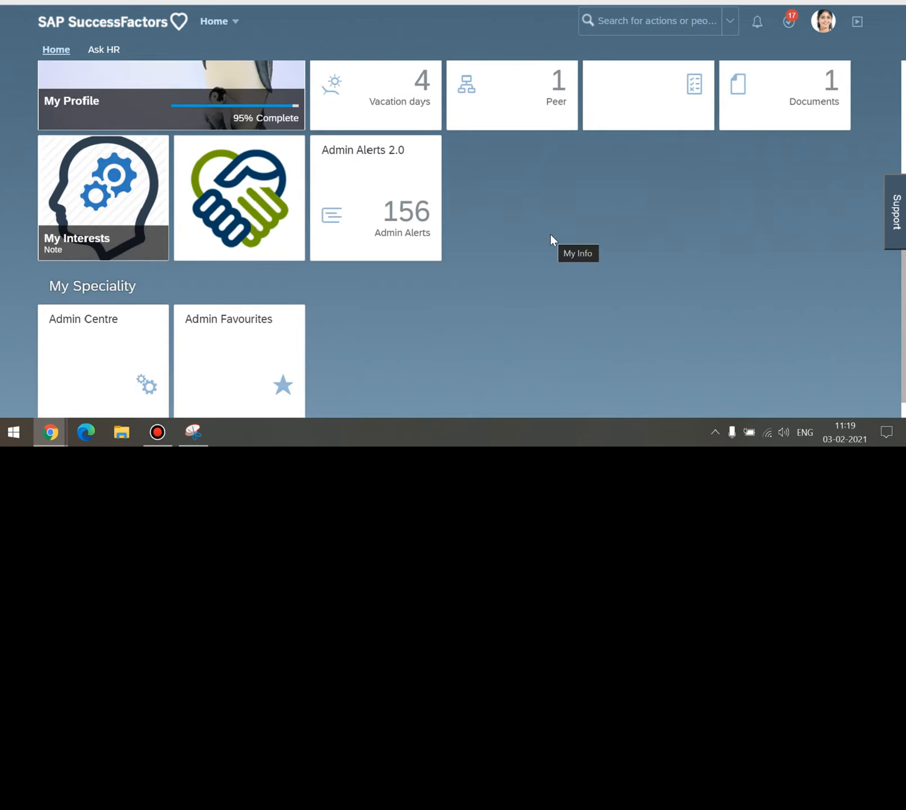
pyautogui.scroll(4, 550, 239)
pyautogui.scroll(2, 550, 234)
# Log out, then sign back in with the admin username and password.
pyautogui.click(824, 21)
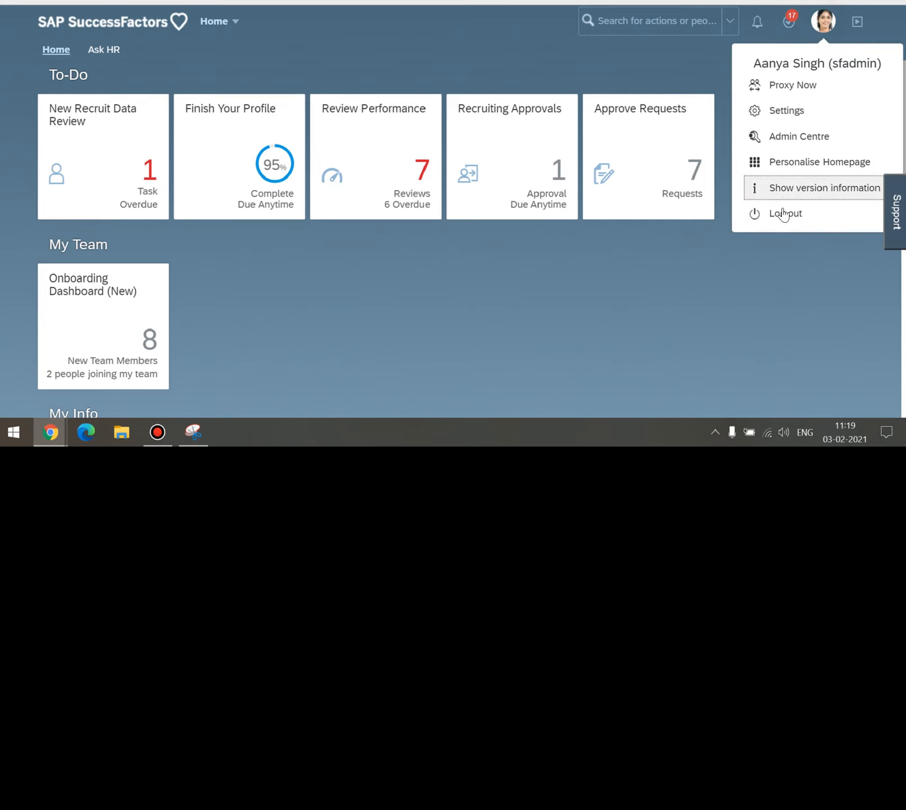
pyautogui.click(779, 217)
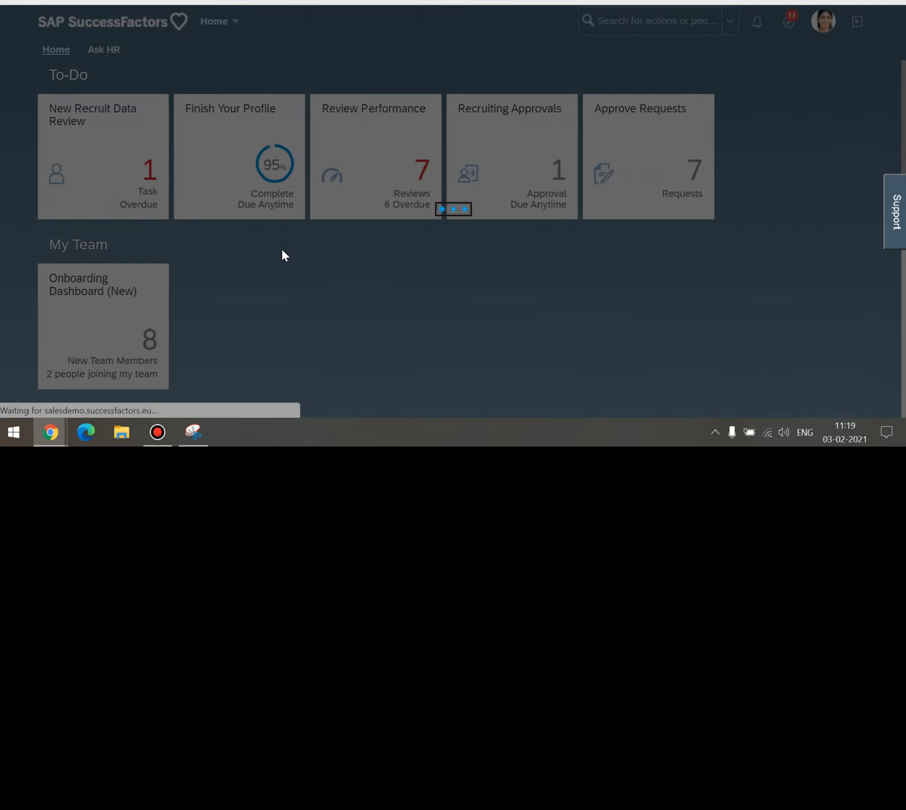
pyautogui.scroll(-1, 282, 251)
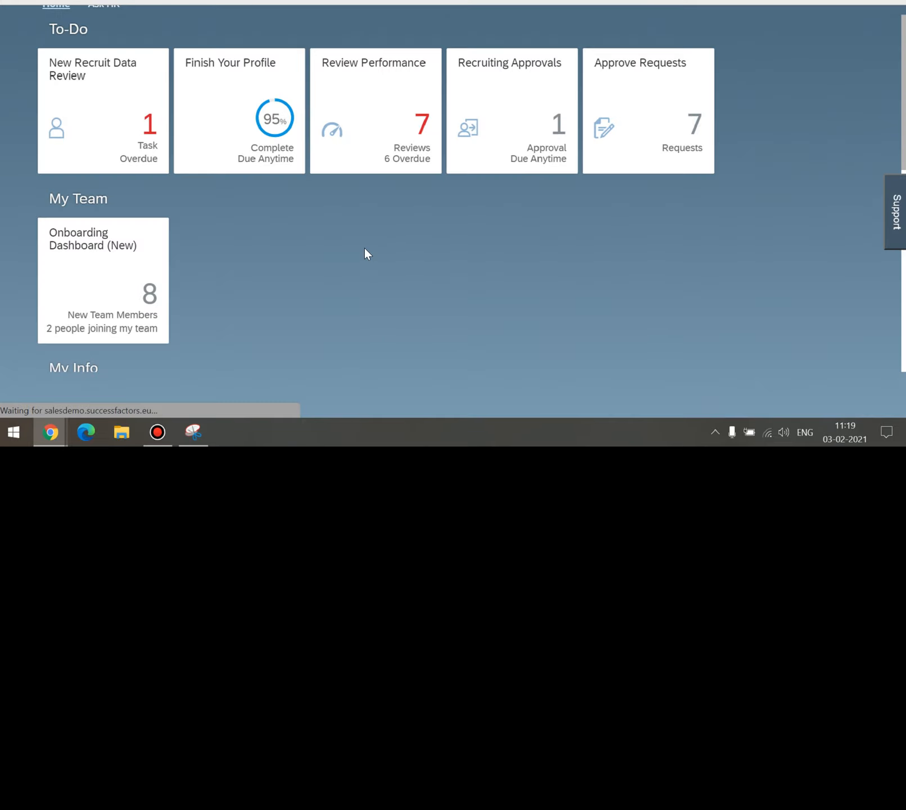
pyautogui.write('sfadmin')
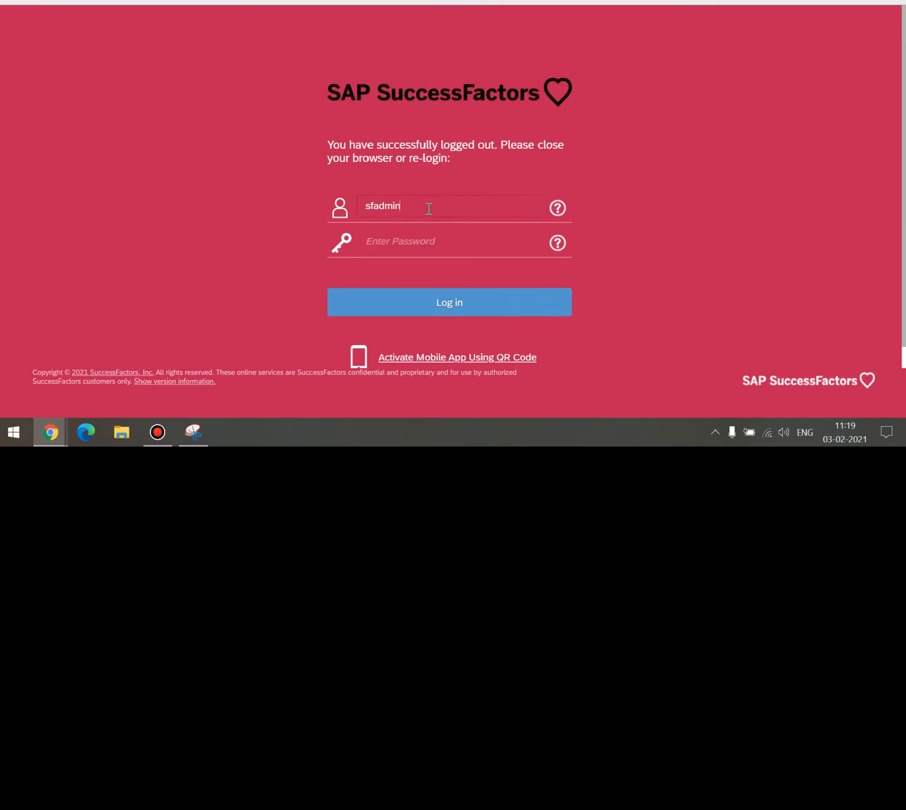
pyautogui.press('Tab')
pyautogui.write('*')
pyautogui.click(446, 298)
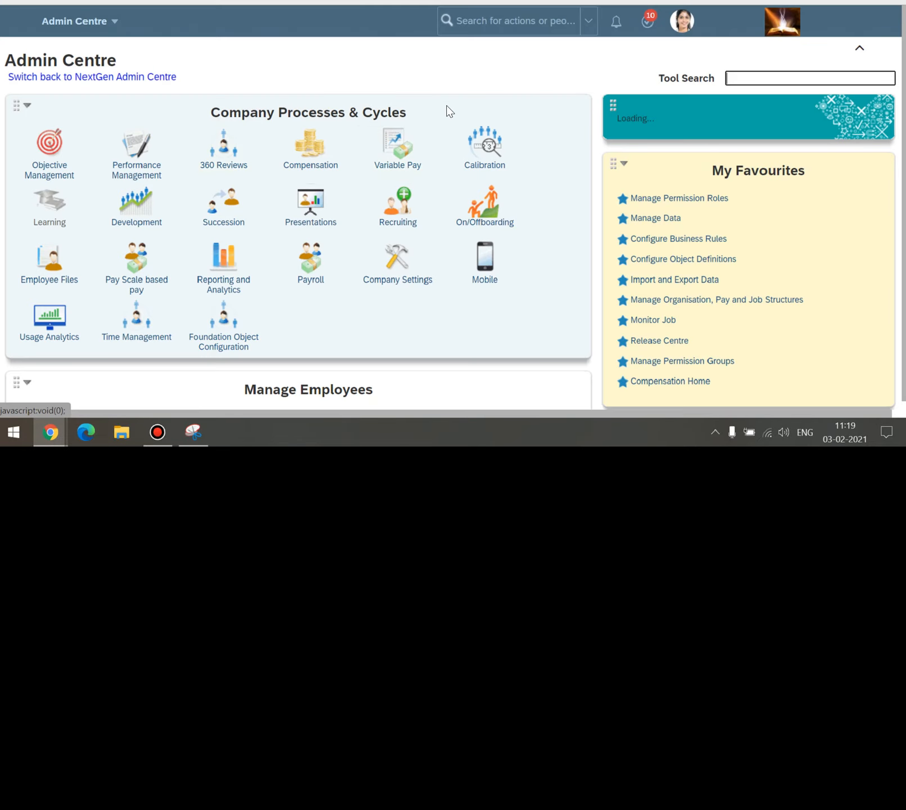
# Go back to Home, scroll through its sections, and search the header for 'man'.
pyautogui.click(108, 26)
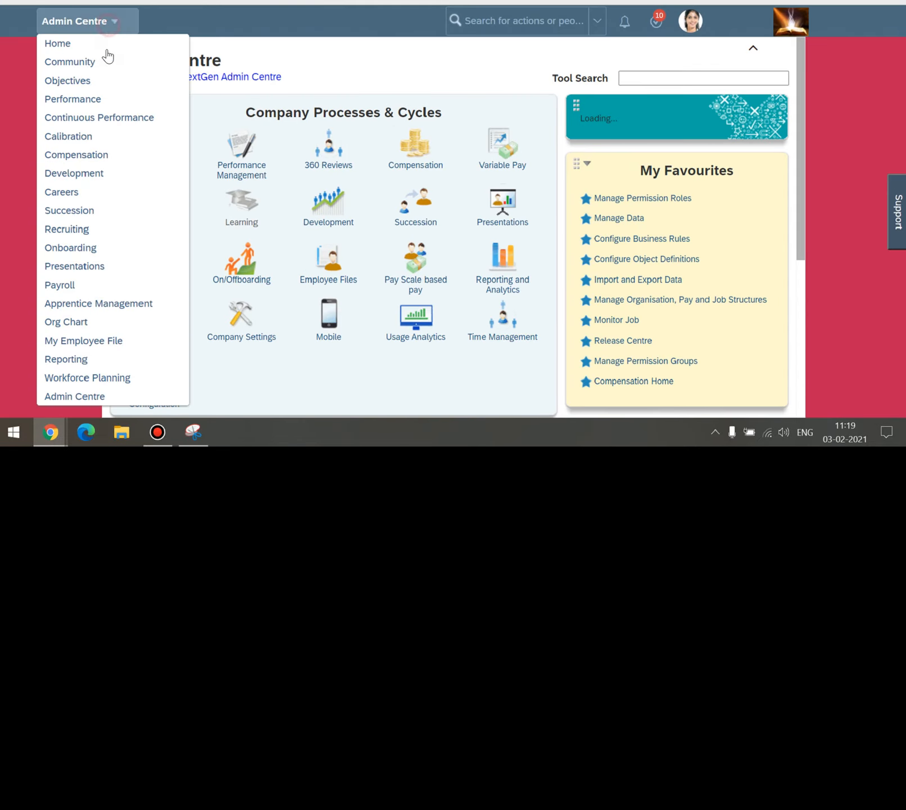
pyautogui.click(71, 46)
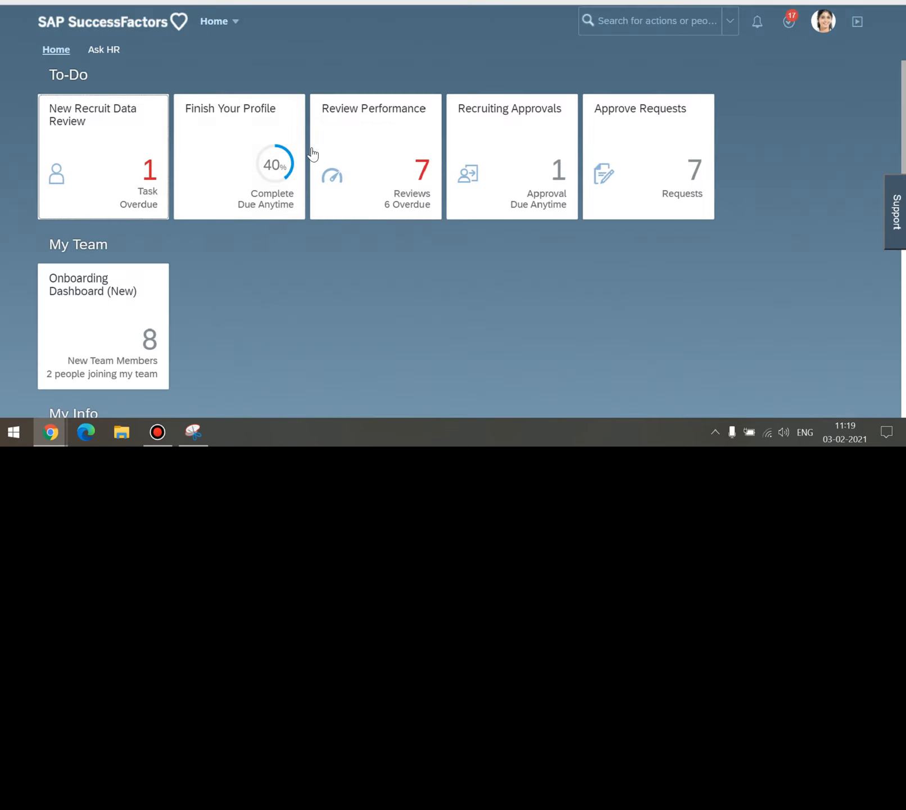
pyautogui.scroll(-1, 312, 157)
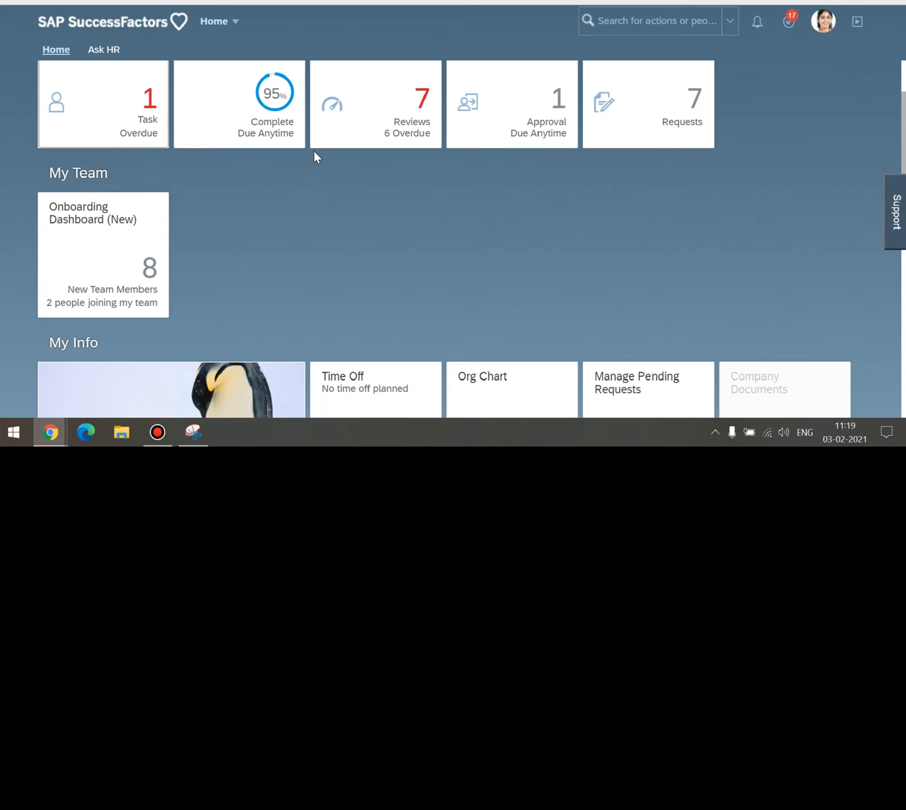
pyautogui.scroll(-4, 313, 150)
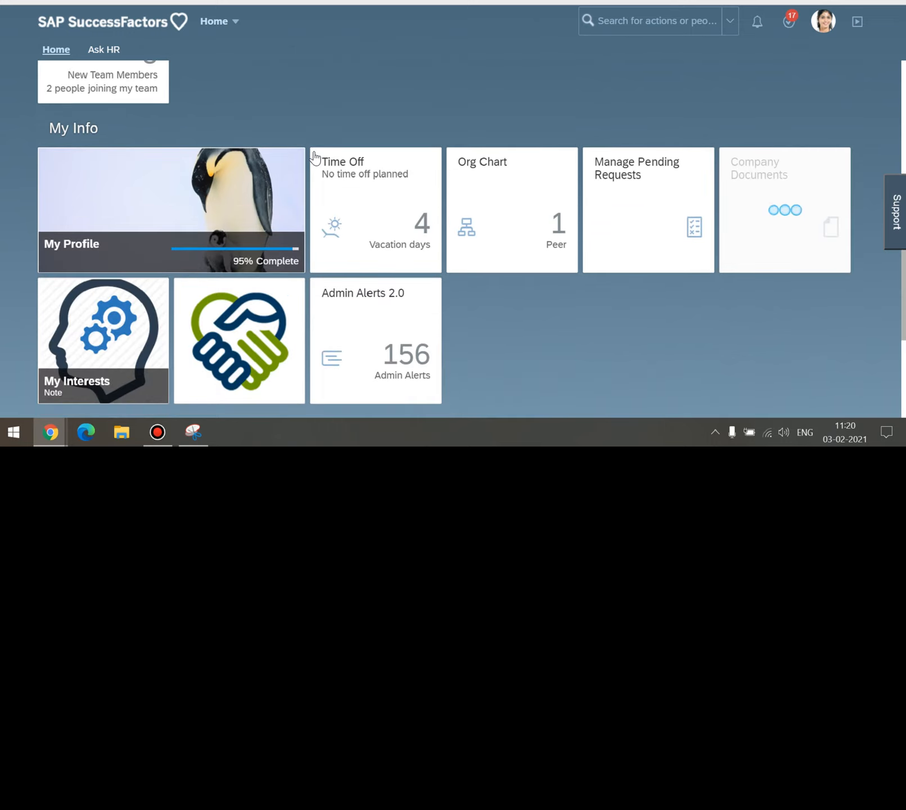
pyautogui.scroll(-2, 315, 157)
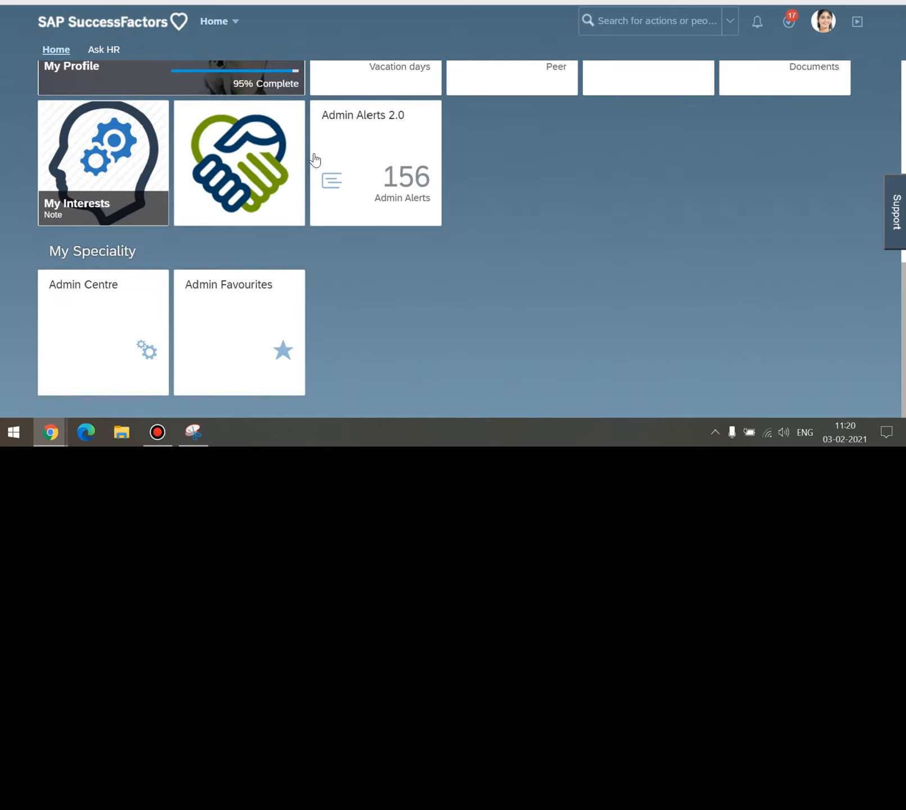
pyautogui.scroll(7, 571, 217)
pyautogui.click(629, 17)
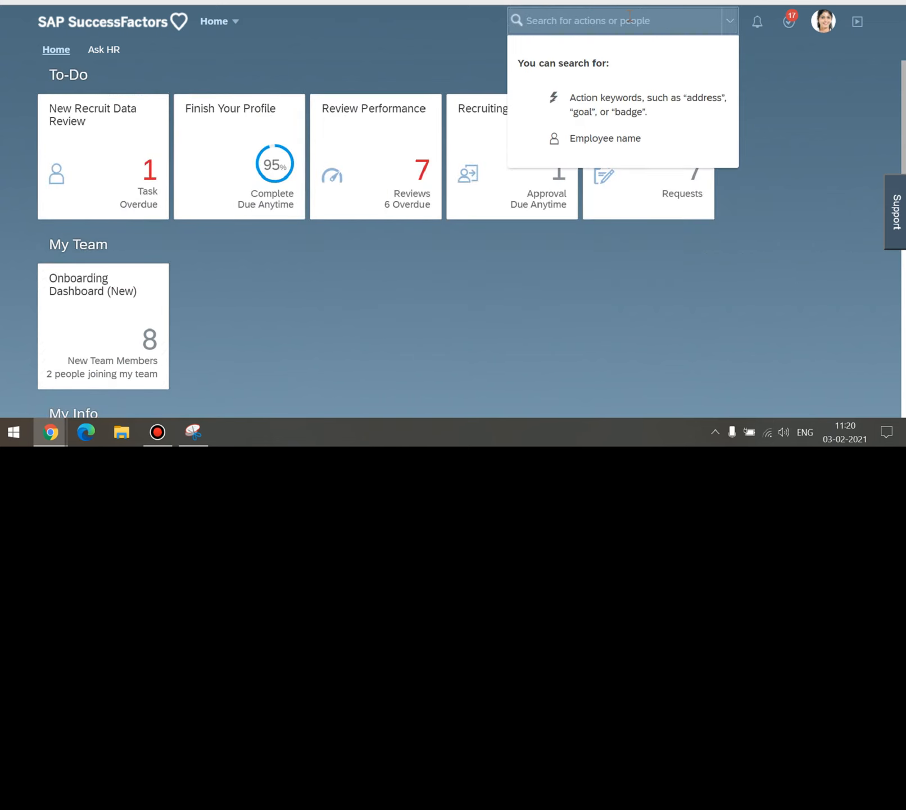
pyautogui.write('manage homepage')
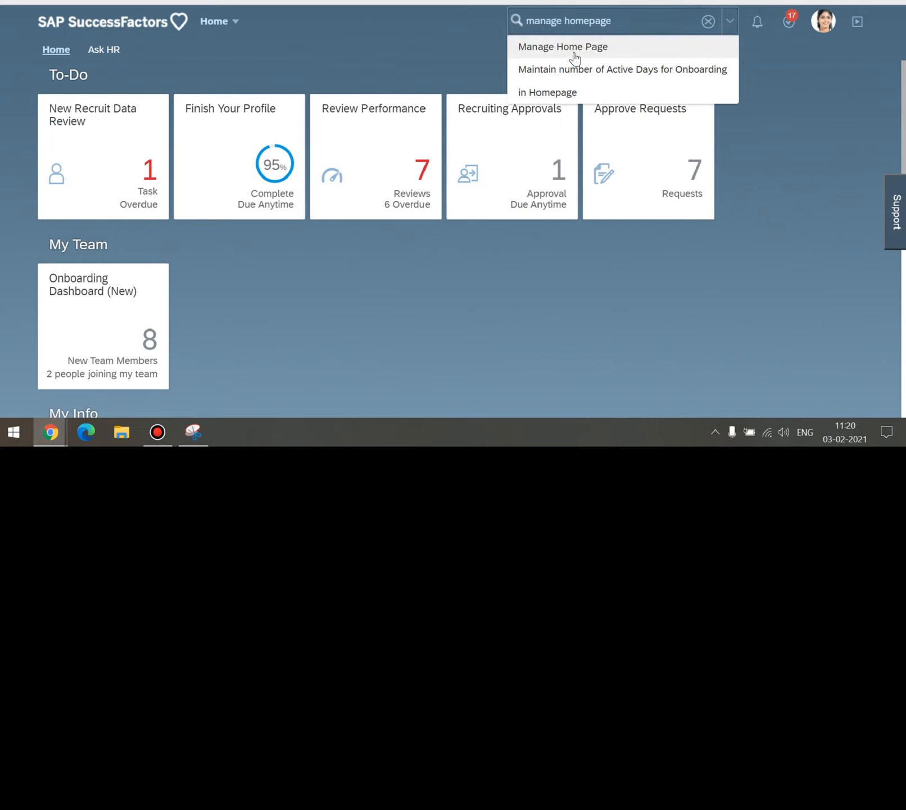
# Open Manage Home Page and scroll its Repository list to the Training Session Tile under My Team.
pyautogui.click(572, 49)
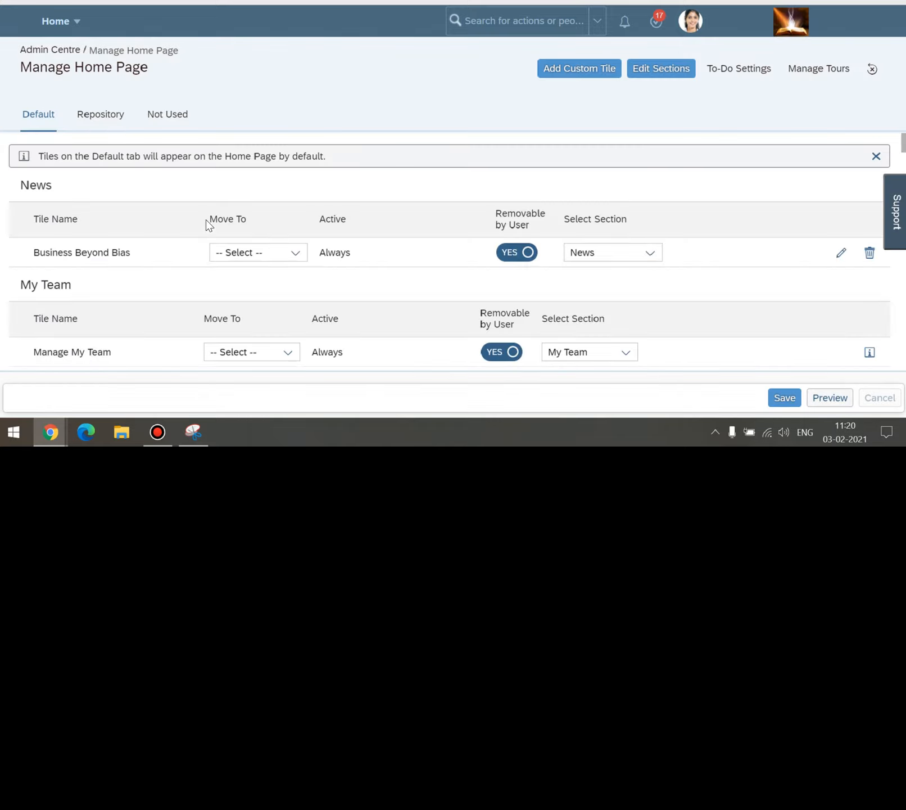
pyautogui.scroll(-5, 152, 200)
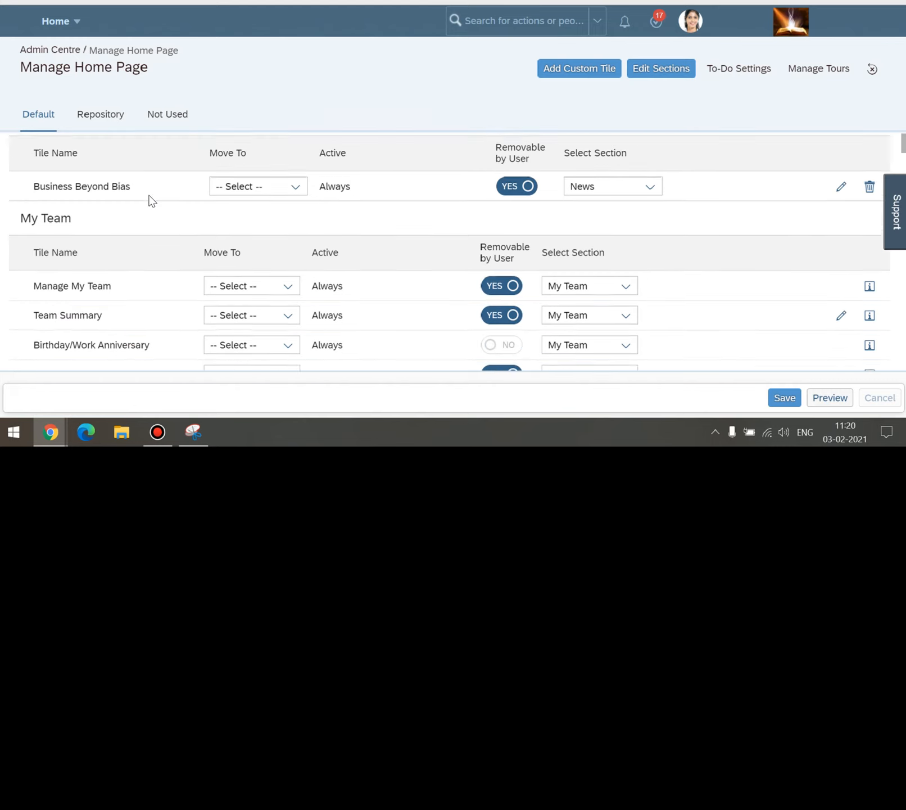
pyautogui.scroll(-2, 151, 203)
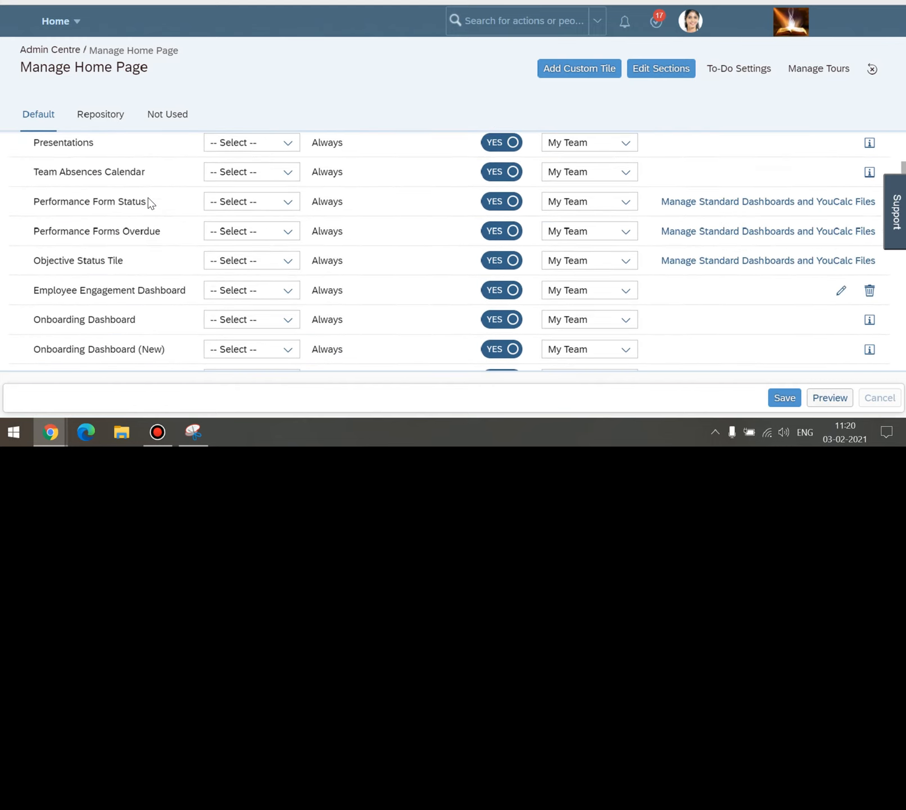
pyautogui.scroll(4, 149, 199)
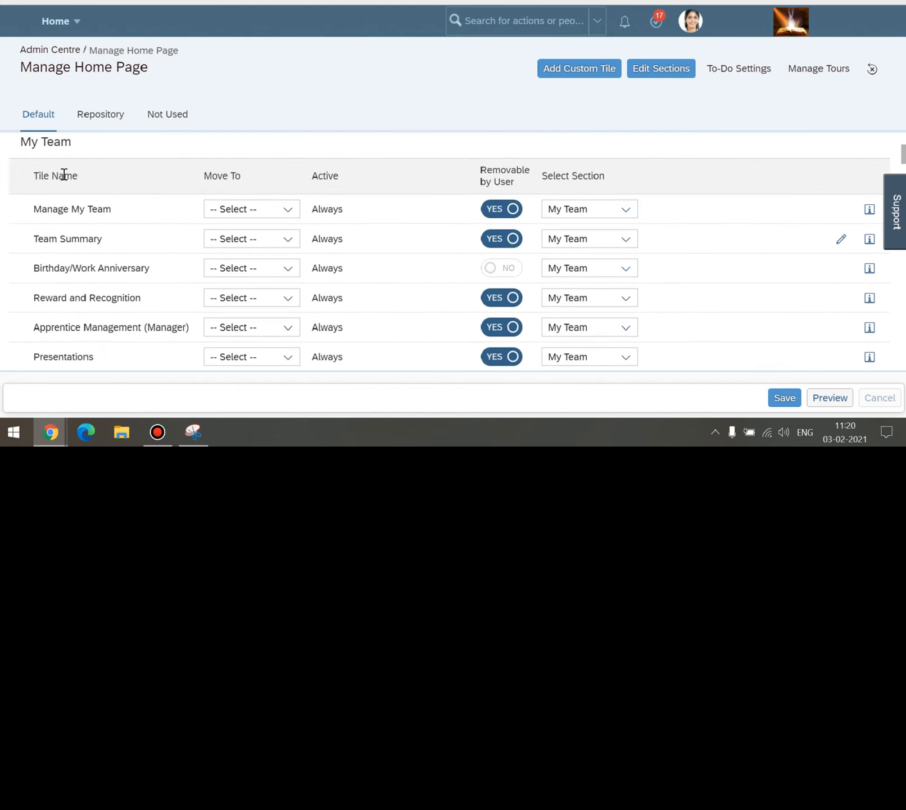
pyautogui.scroll(-6, 127, 216)
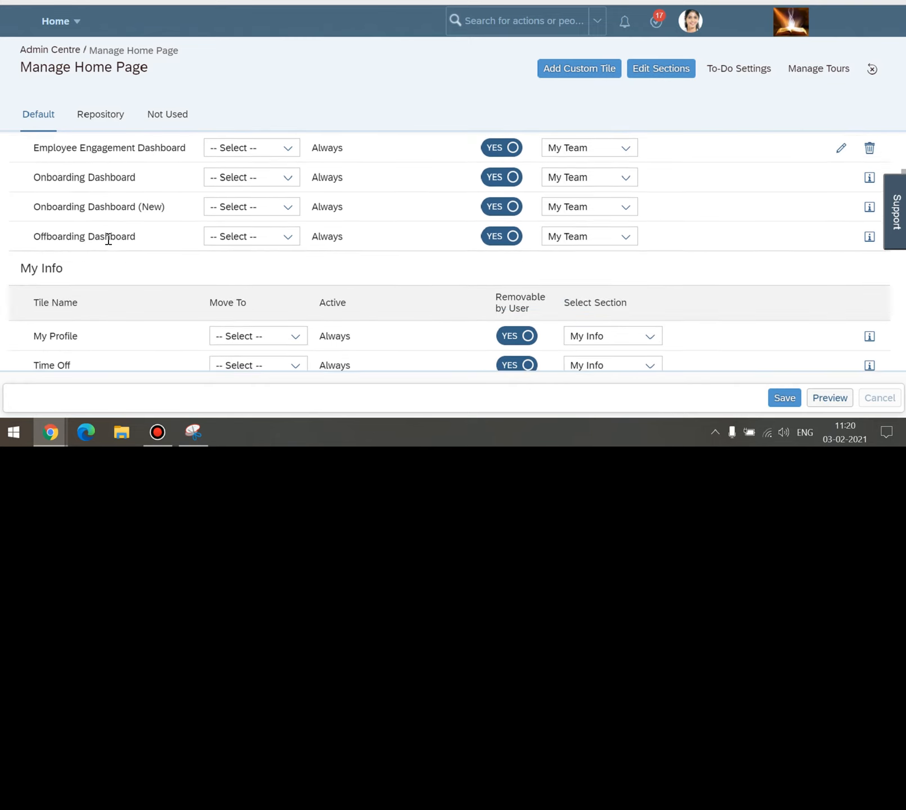
pyautogui.click(112, 112)
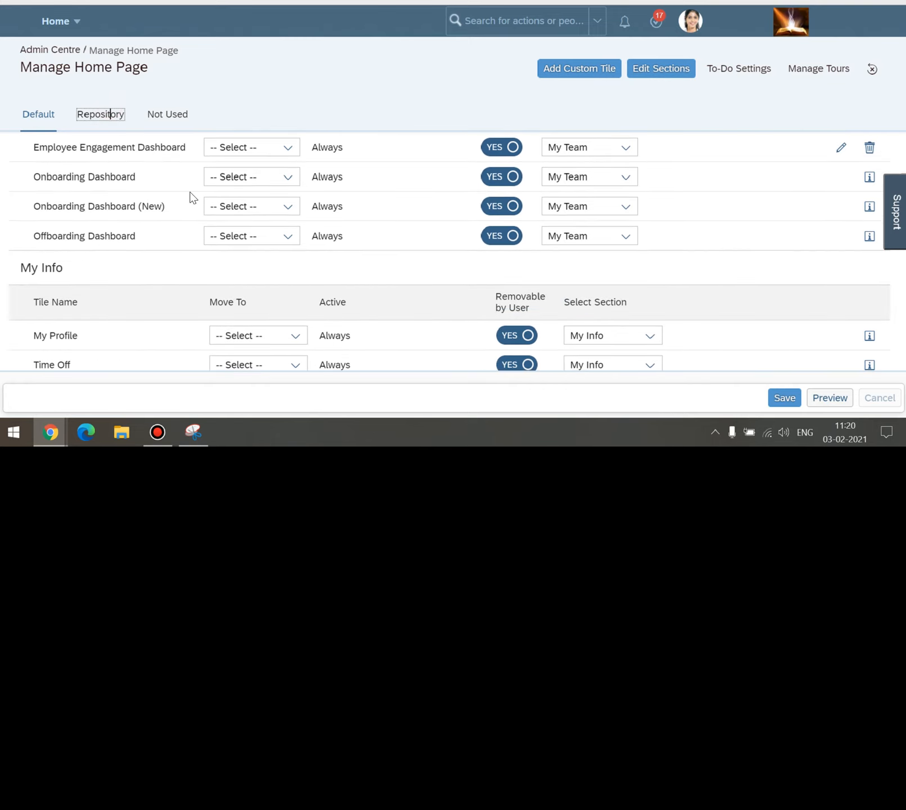
pyautogui.scroll(-2, 190, 266)
pyautogui.scroll(-2, 191, 266)
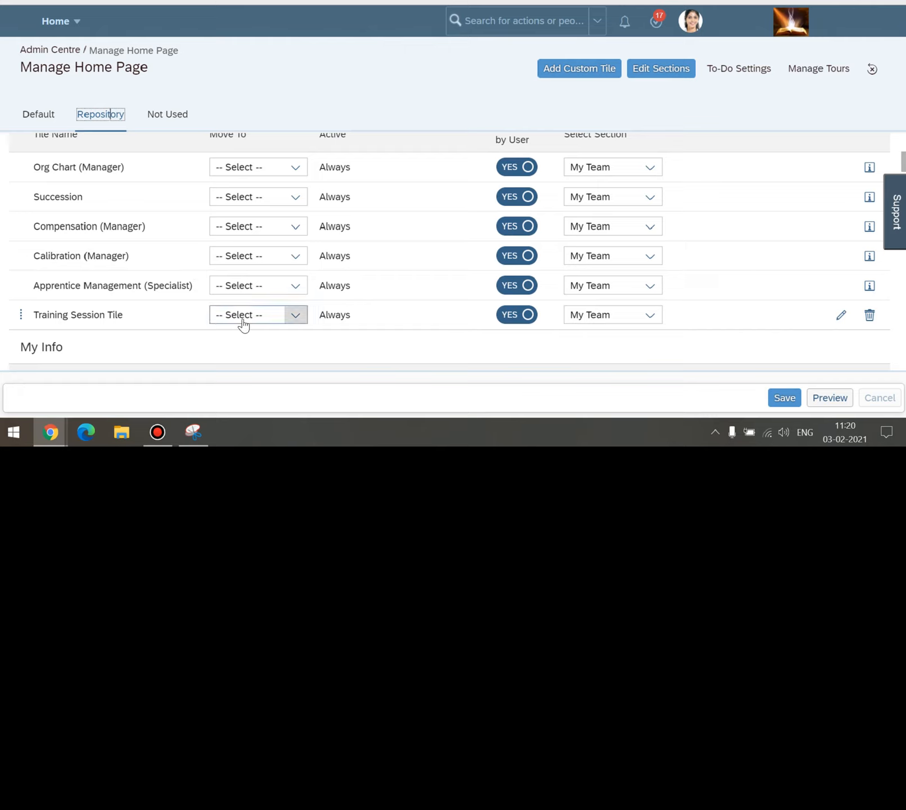
# Move the Training Session Tile to Default, save the change, and head back to Home.
pyautogui.click(284, 321)
pyautogui.click(241, 357)
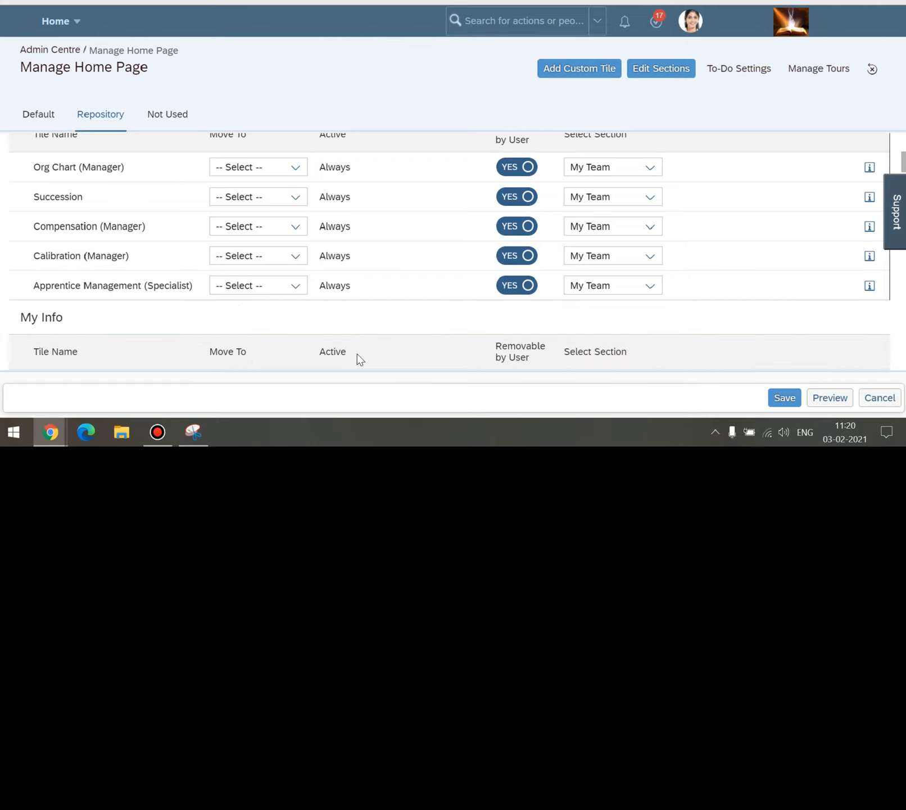
pyautogui.click(784, 398)
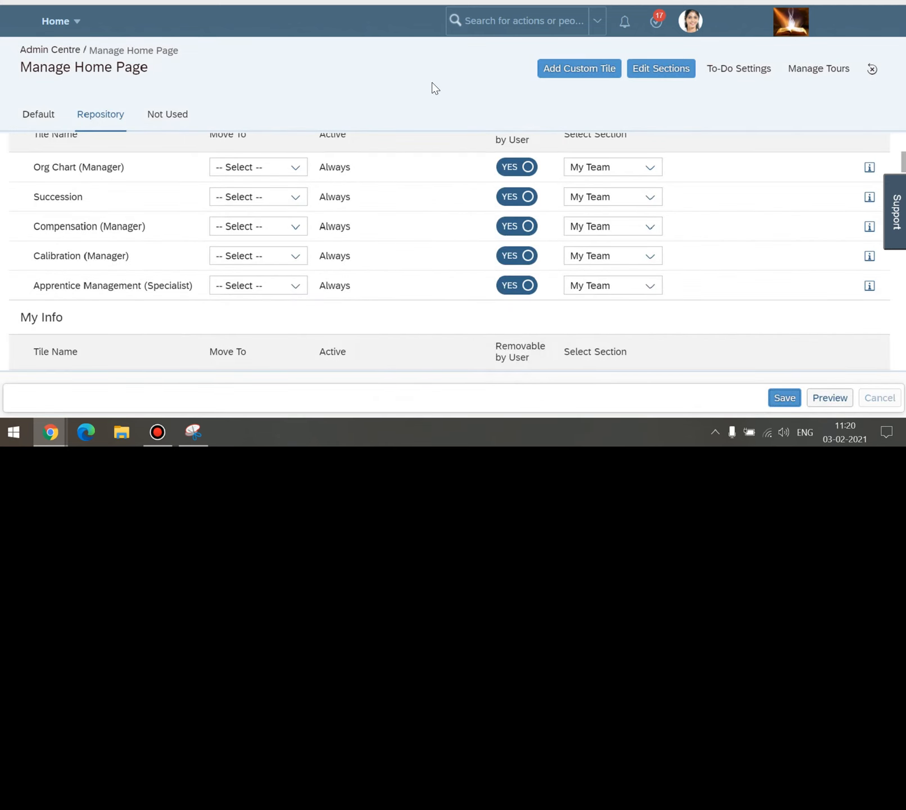
pyautogui.click(781, 397)
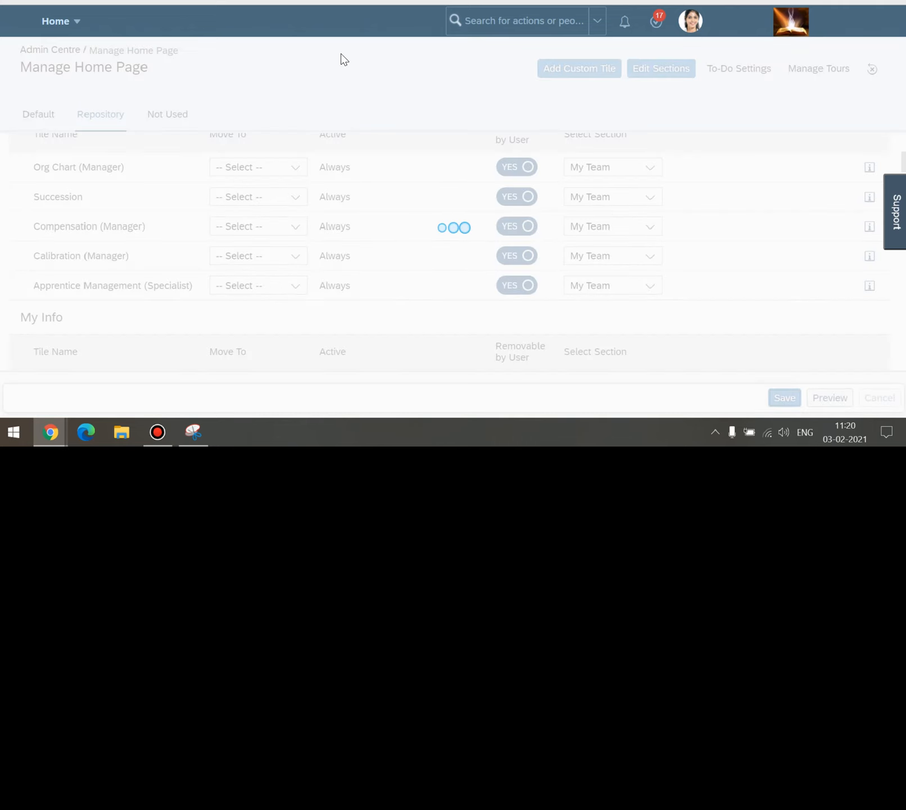
pyautogui.click(70, 22)
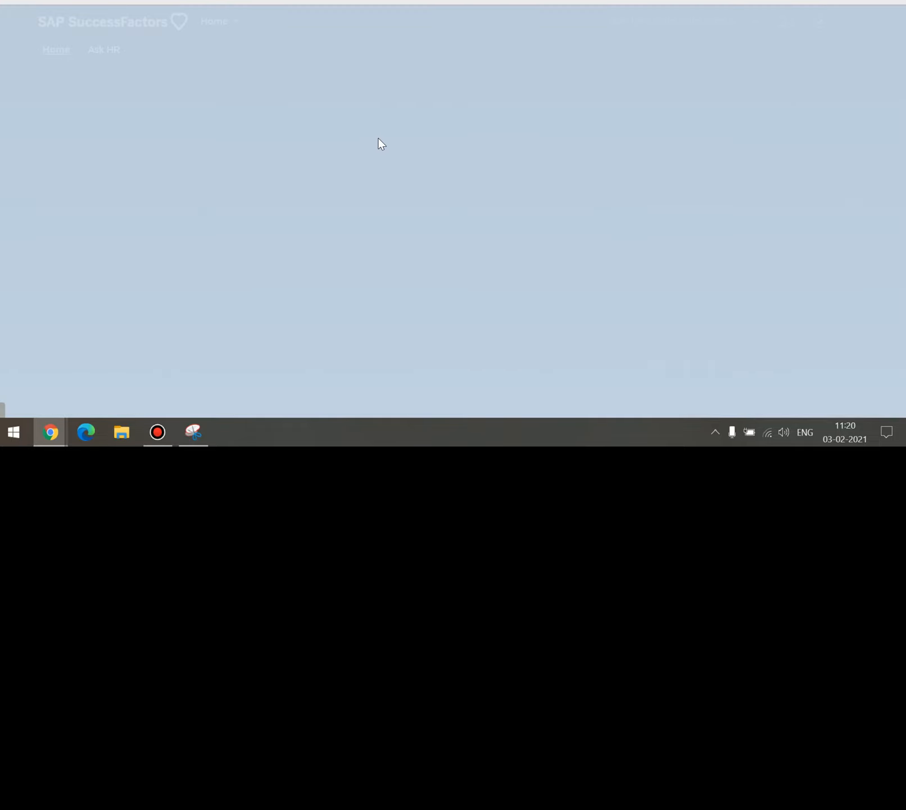
# Open the SF Training Session tile's popover under My Team and look through its content.
pyautogui.scroll(-2, 249, 218)
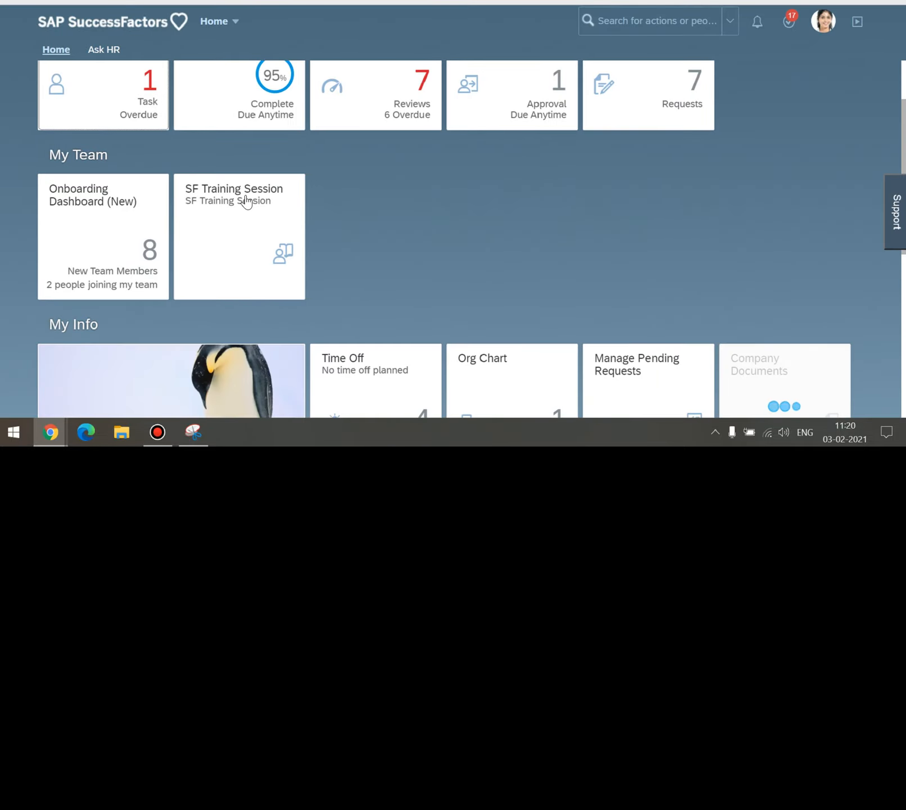
pyautogui.click(246, 201)
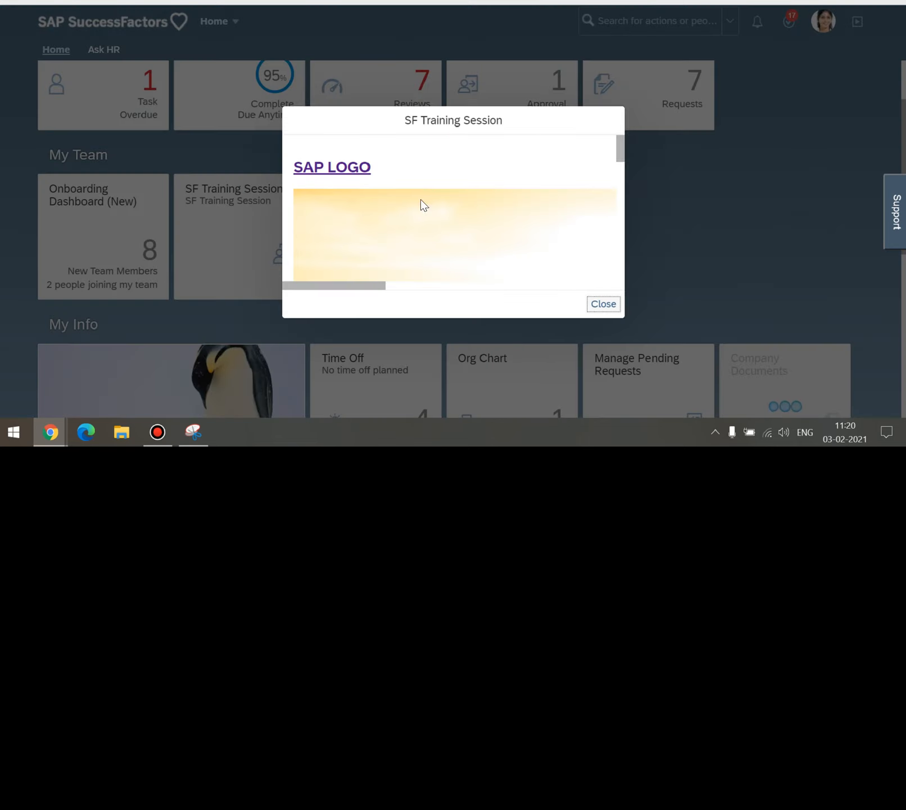
pyautogui.moveTo(620, 153)
pyautogui.mouseDown()
pyautogui.moveTo(620, 226)
pyautogui.moveTo(620, 155)
pyautogui.mouseUp()
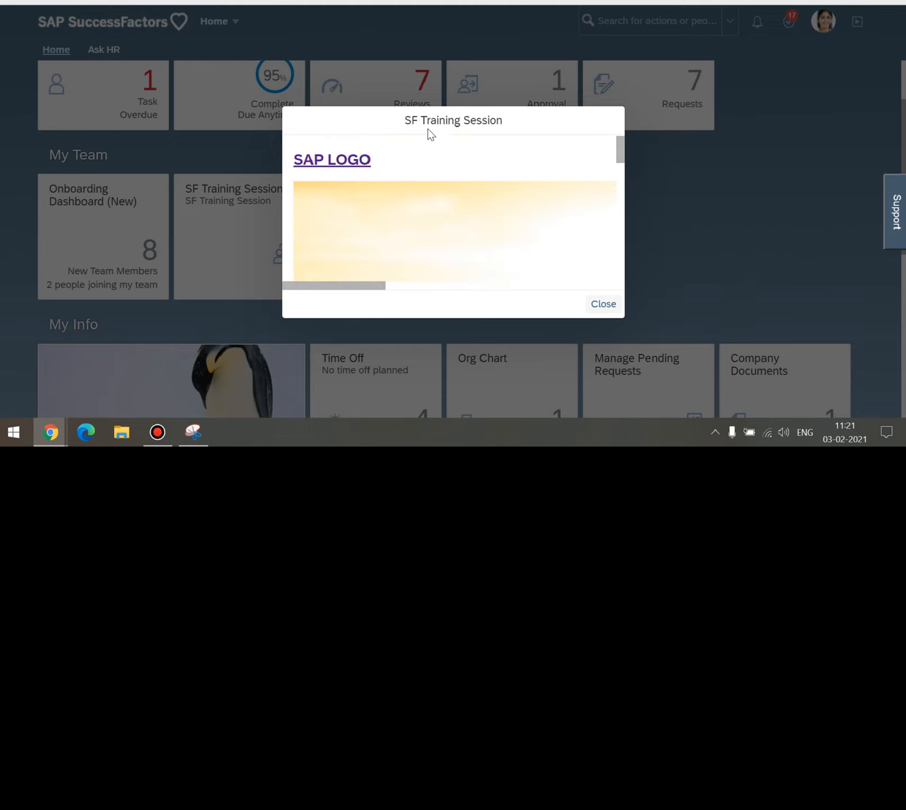
pyautogui.moveTo(377, 287); pyautogui.dragTo(333, 287)
pyautogui.scroll(-2, 428, 253)
pyautogui.scroll(2, 492, 247)
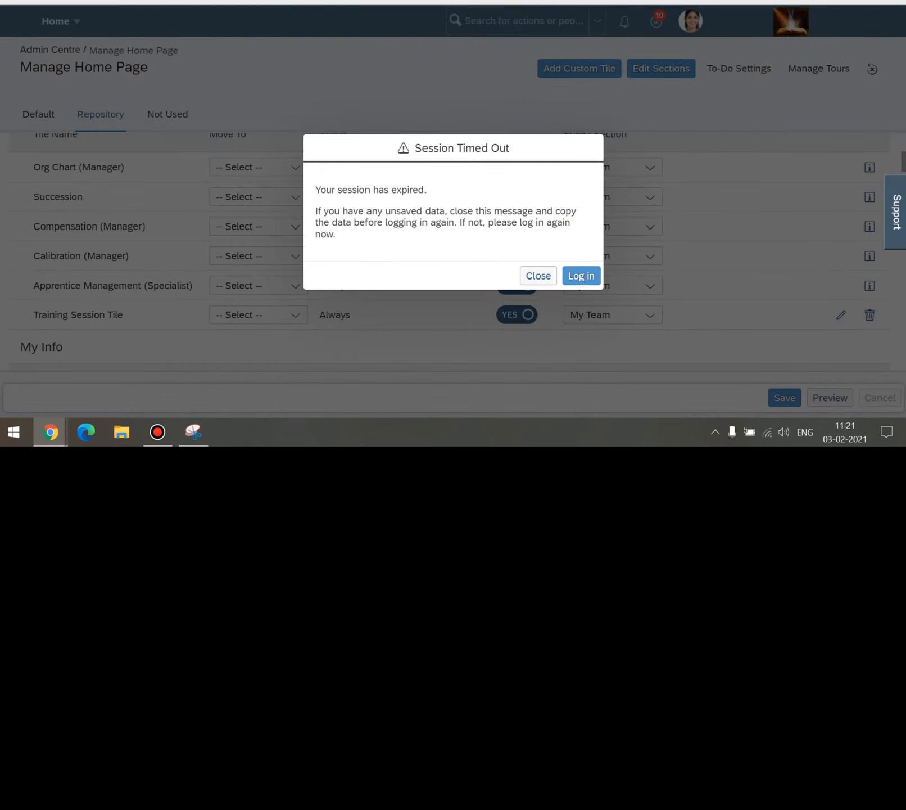
pyautogui.click(538, 276)
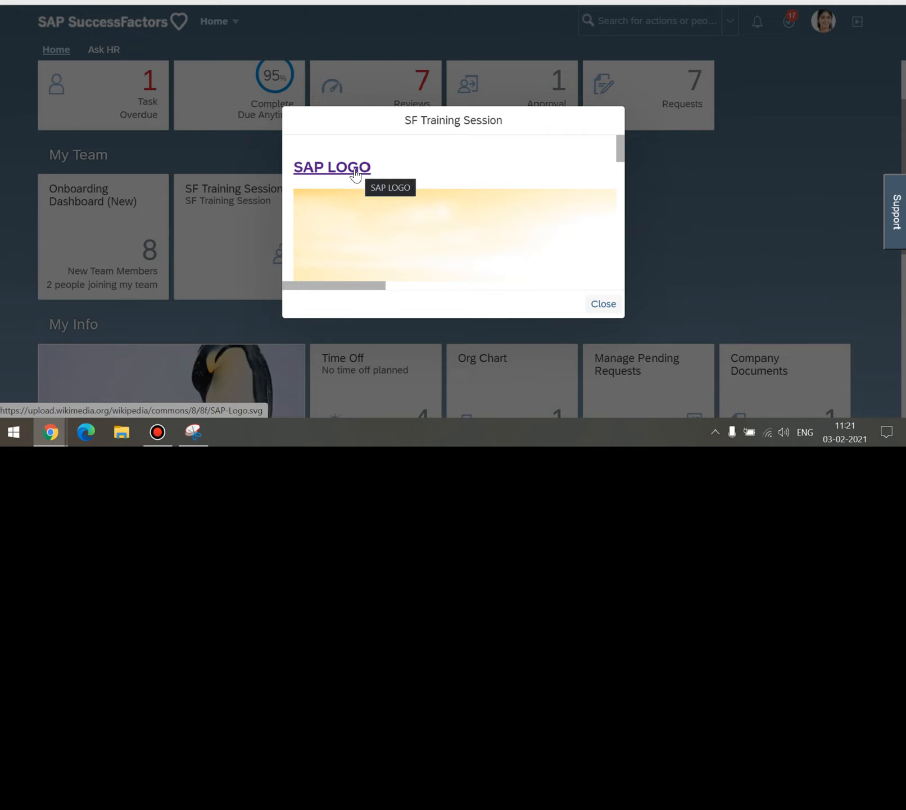
# Follow the SAP LOGO link to the logo image, then return to the SuccessFactors tab.
pyautogui.click(356, 171)
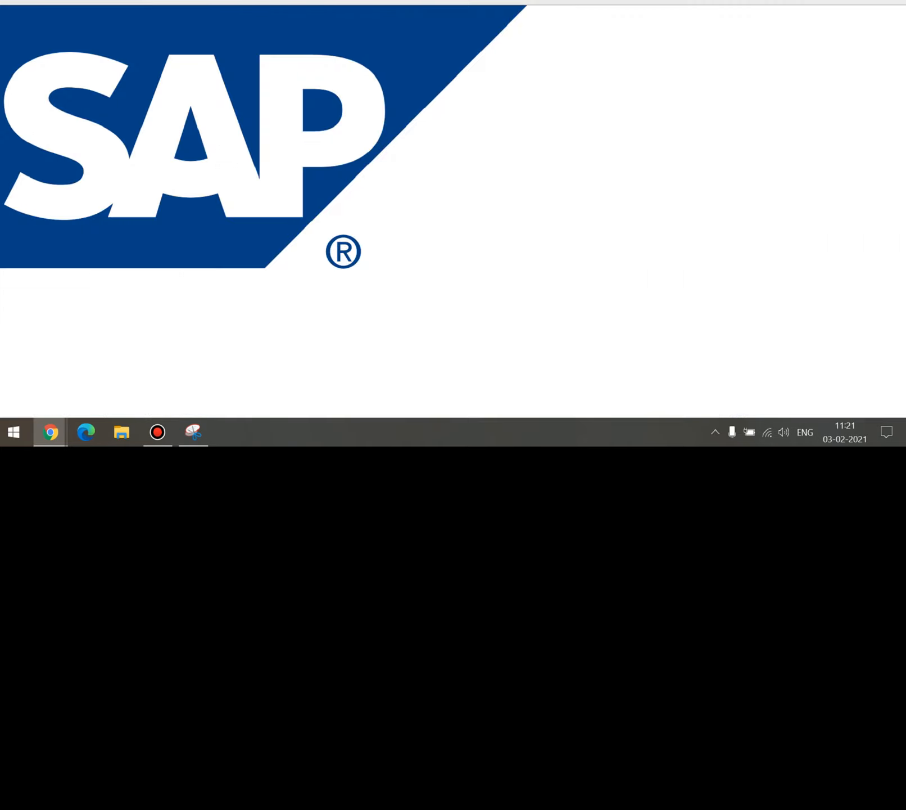
pyautogui.hotkey('ctrl', 't')
pyautogui.hotkey('ctrl', 'Tab')
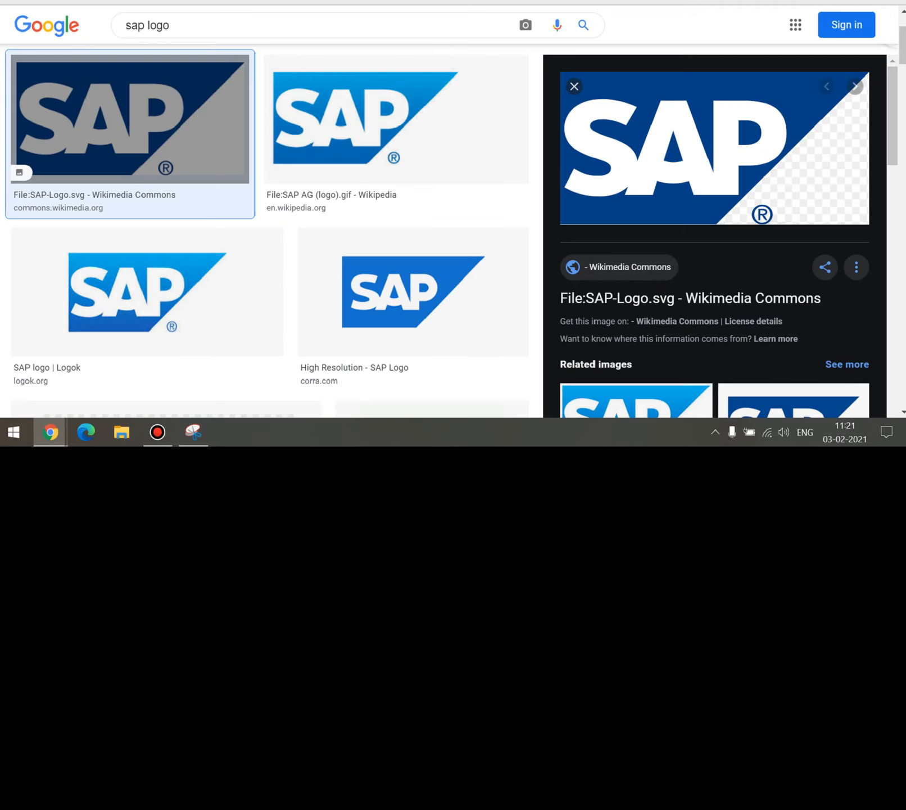
pyautogui.hotkey('ctrl', 'Tab')
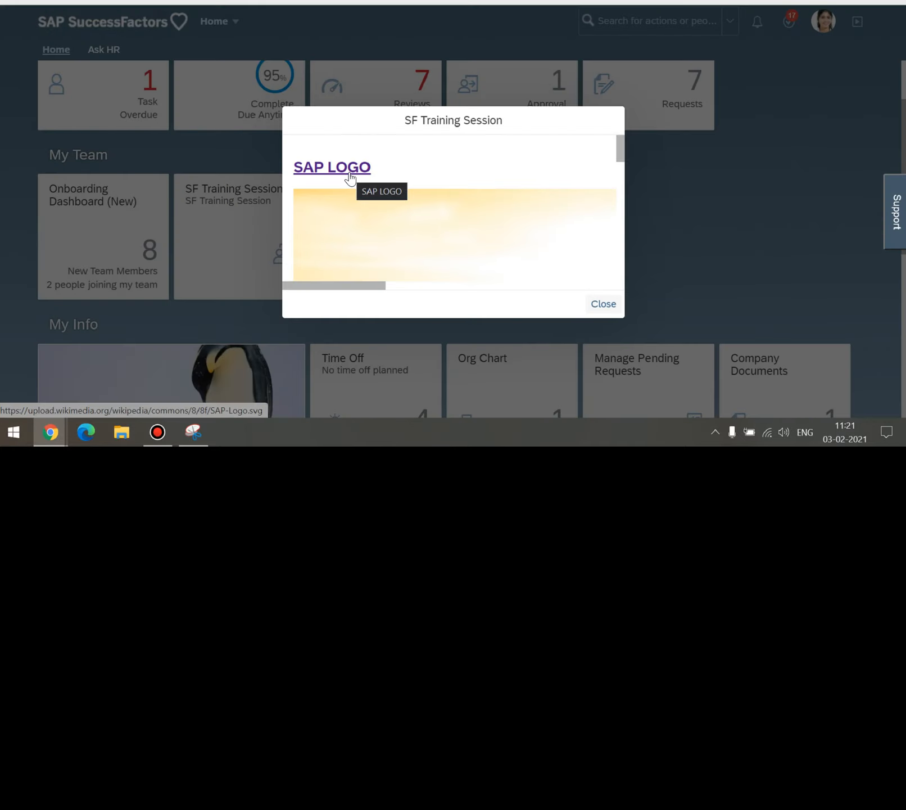
# Reopen the SAP LOGO link, then scroll the Default tiles list to the Training Session Tile.
pyautogui.click(350, 175)
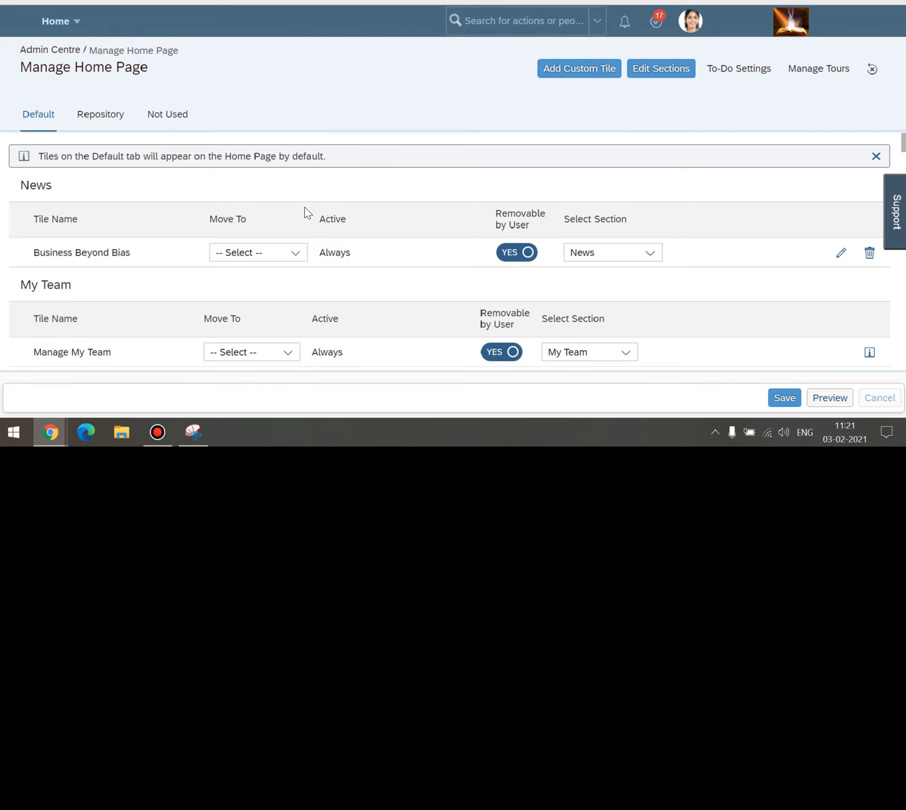
pyautogui.scroll(-5, 304, 212)
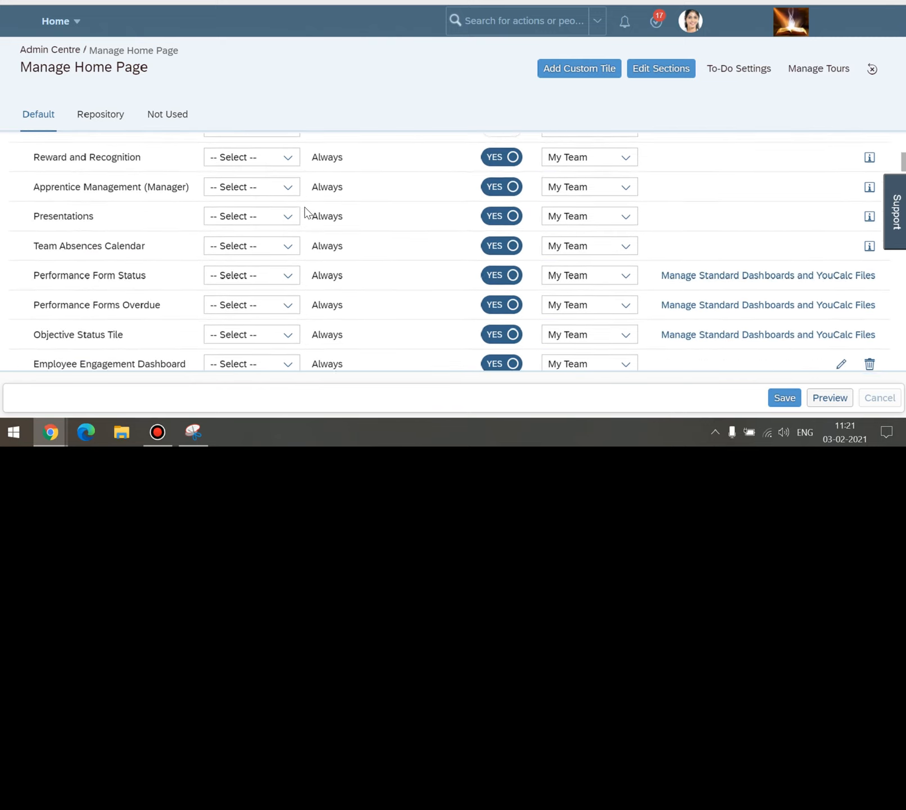
pyautogui.scroll(-5, 305, 213)
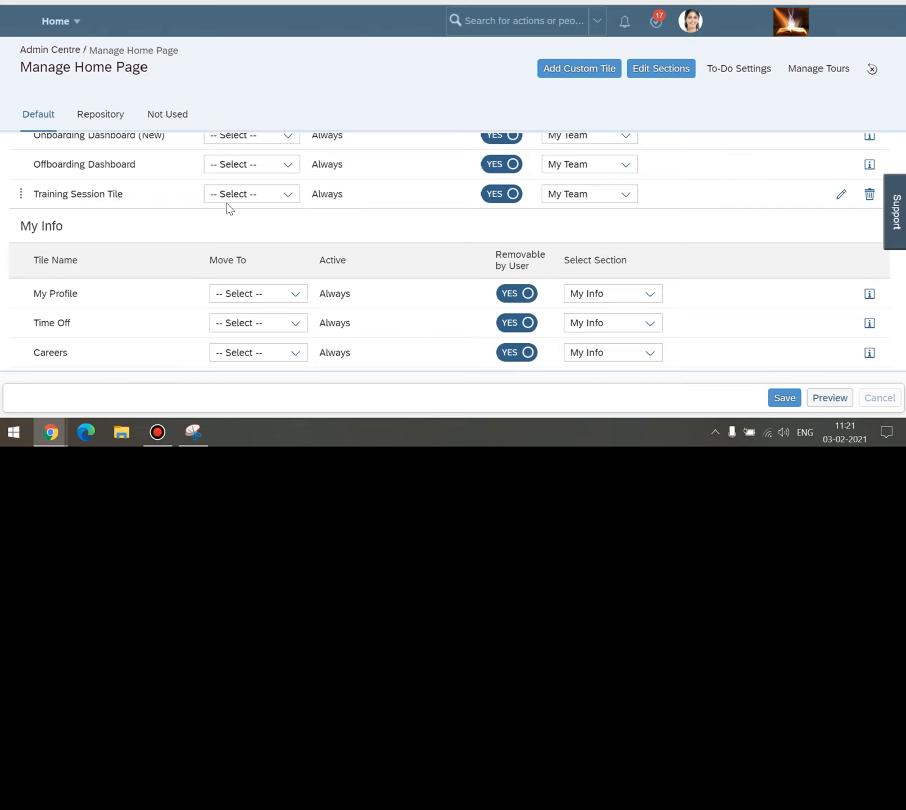
# Set the Training Session Tile's popover width to Large (1024px max), save it, and go Home.
pyautogui.click(841, 194)
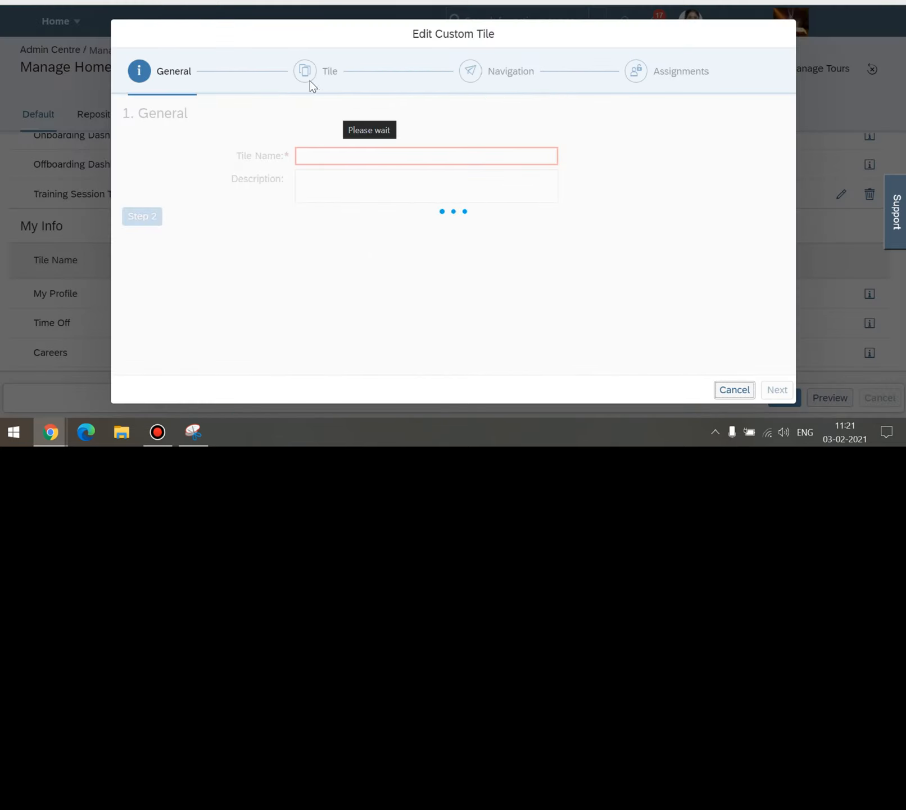
pyautogui.click(304, 72)
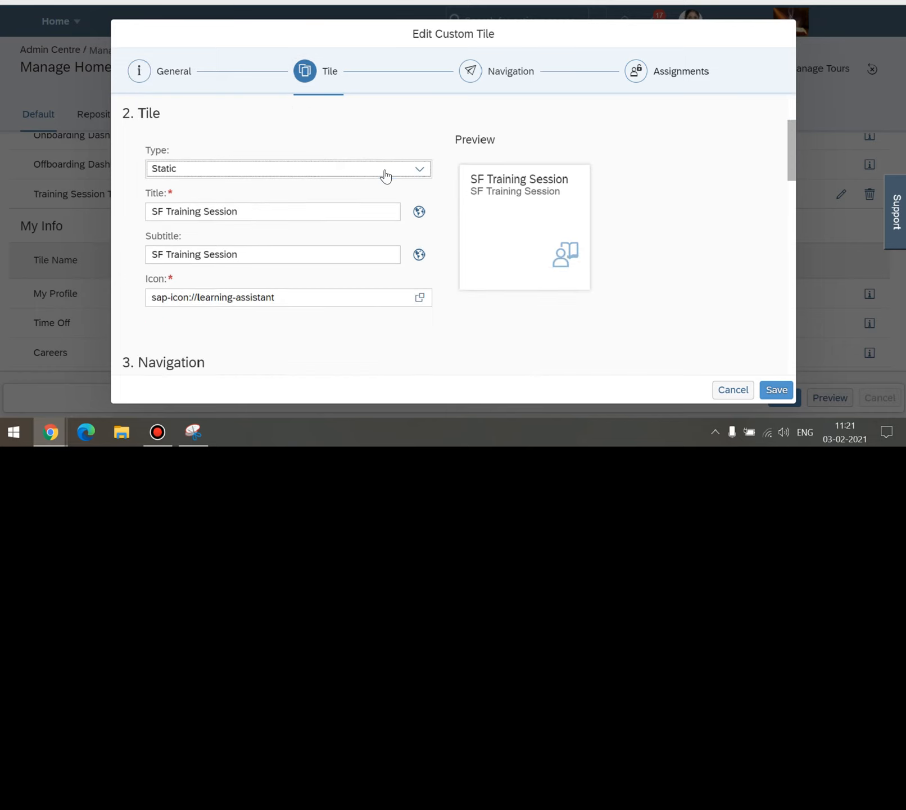
pyautogui.click(471, 78)
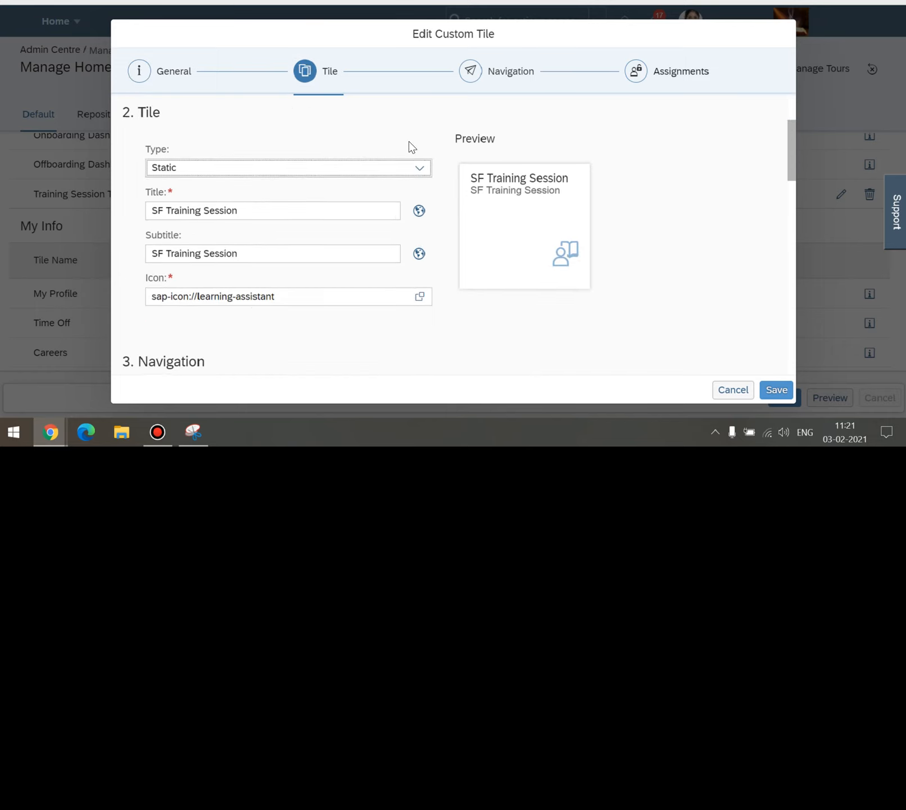
pyautogui.click(539, 144)
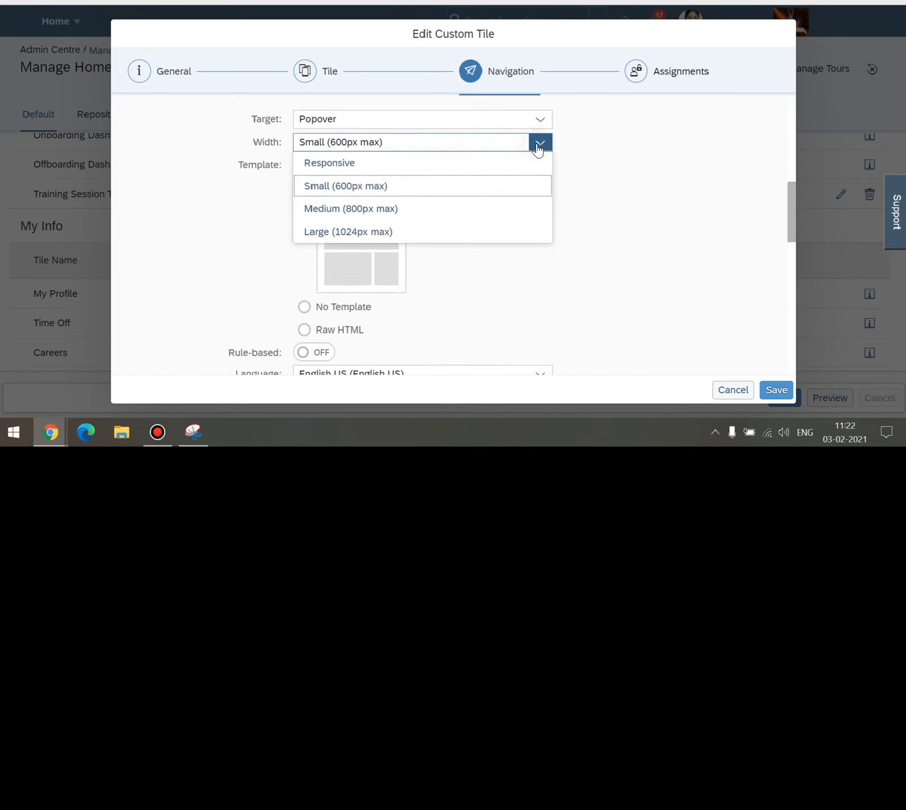
pyautogui.click(340, 231)
pyautogui.click(778, 391)
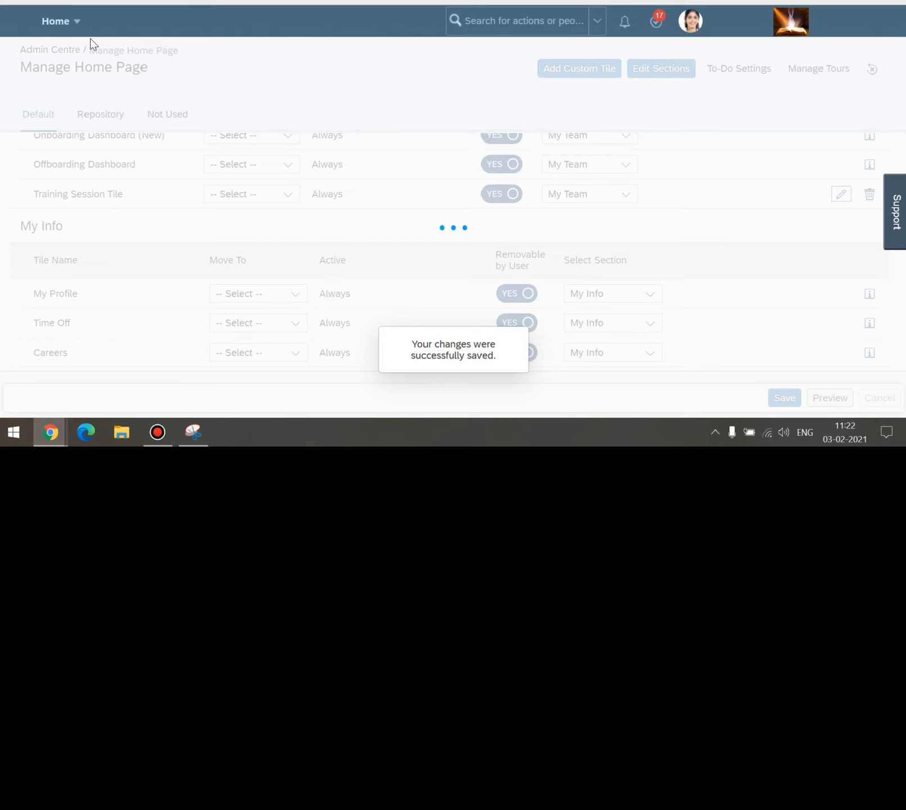
pyautogui.click(56, 27)
pyautogui.click(70, 44)
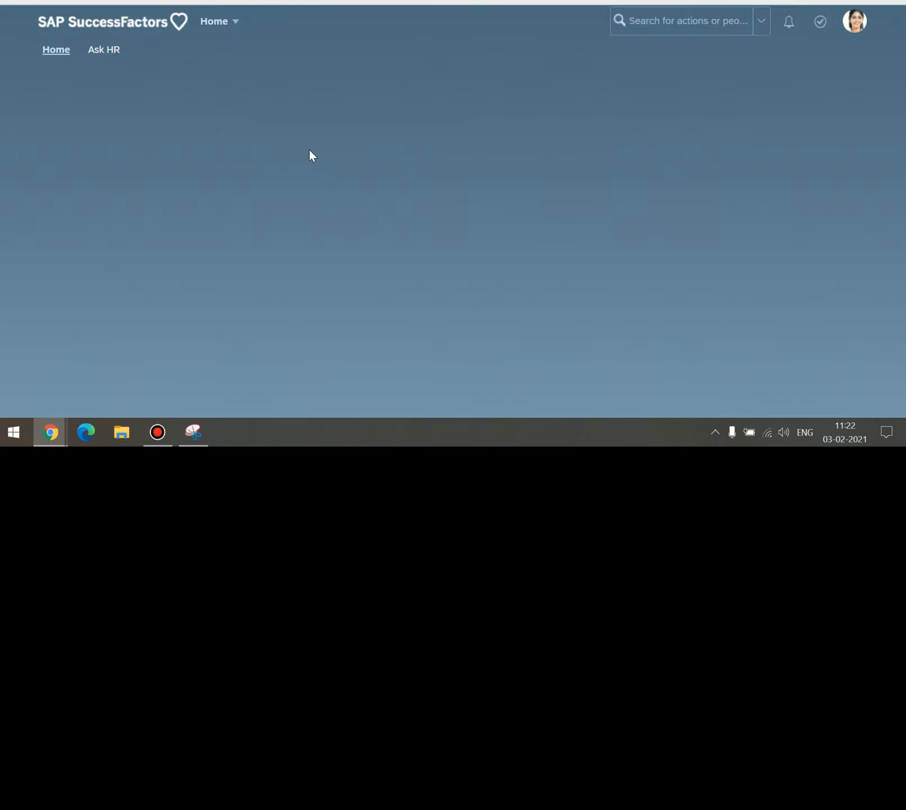
# Open the widened SF Training Session popover, inspect its layout, and close it.
pyautogui.scroll(-1, 298, 203)
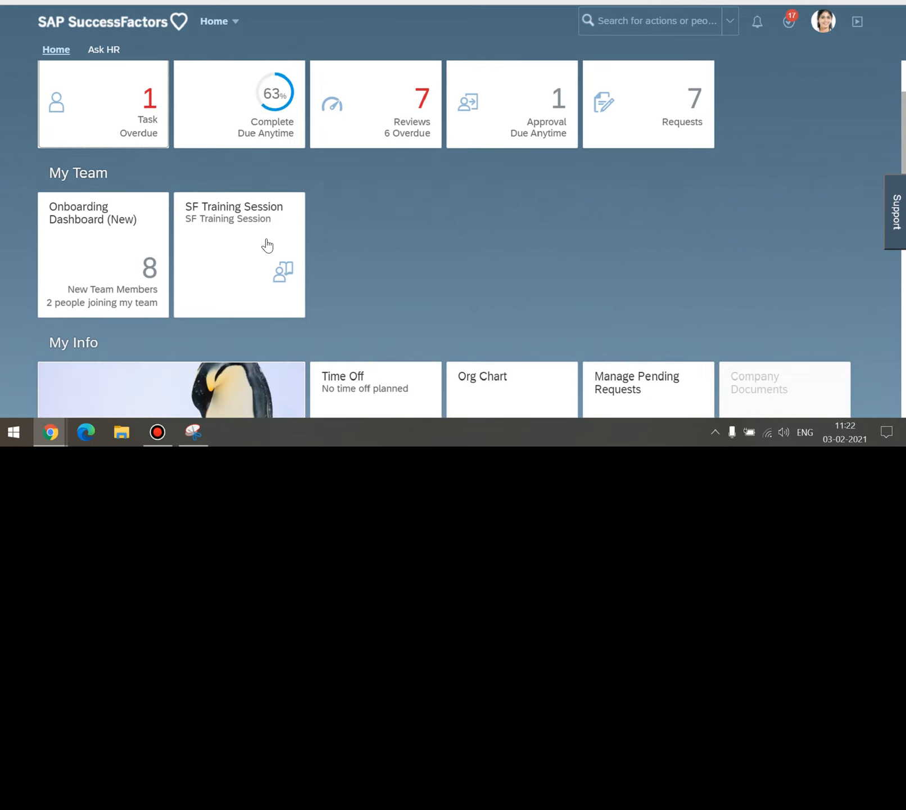
pyautogui.click(266, 241)
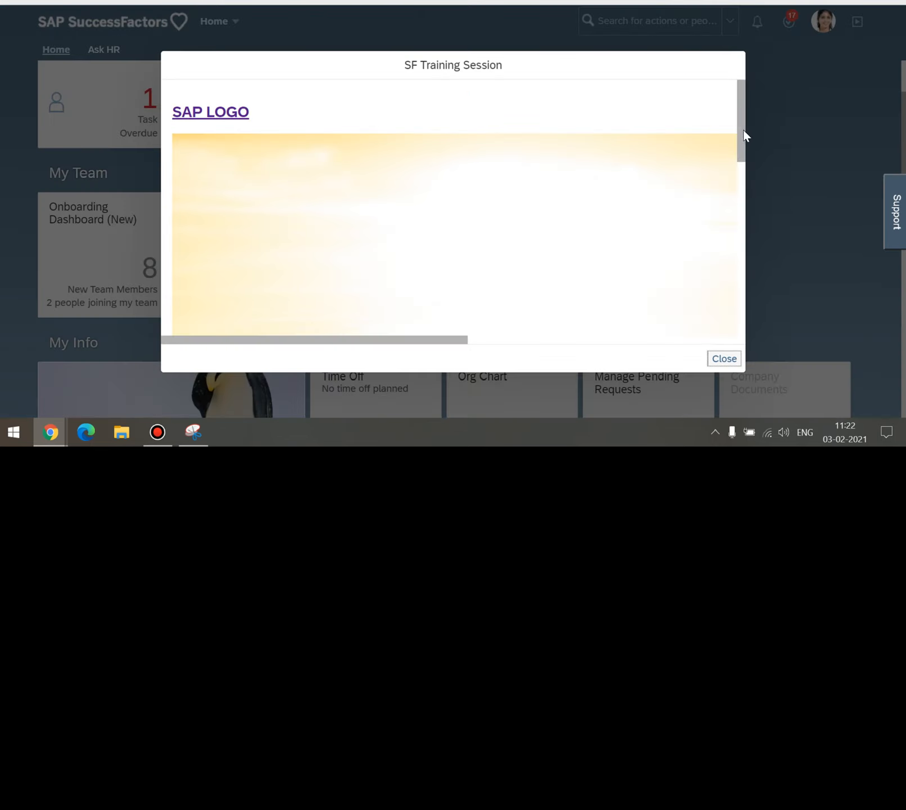
pyautogui.moveTo(743, 131); pyautogui.dragTo(746, 235)
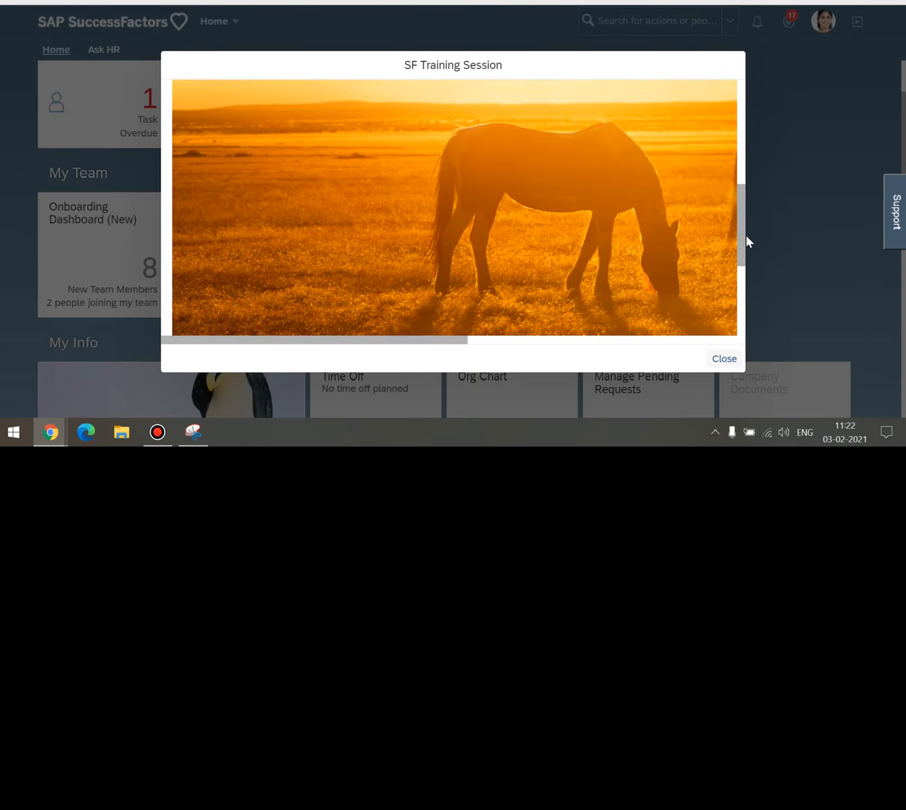
pyautogui.moveTo(463, 339); pyautogui.dragTo(617, 341)
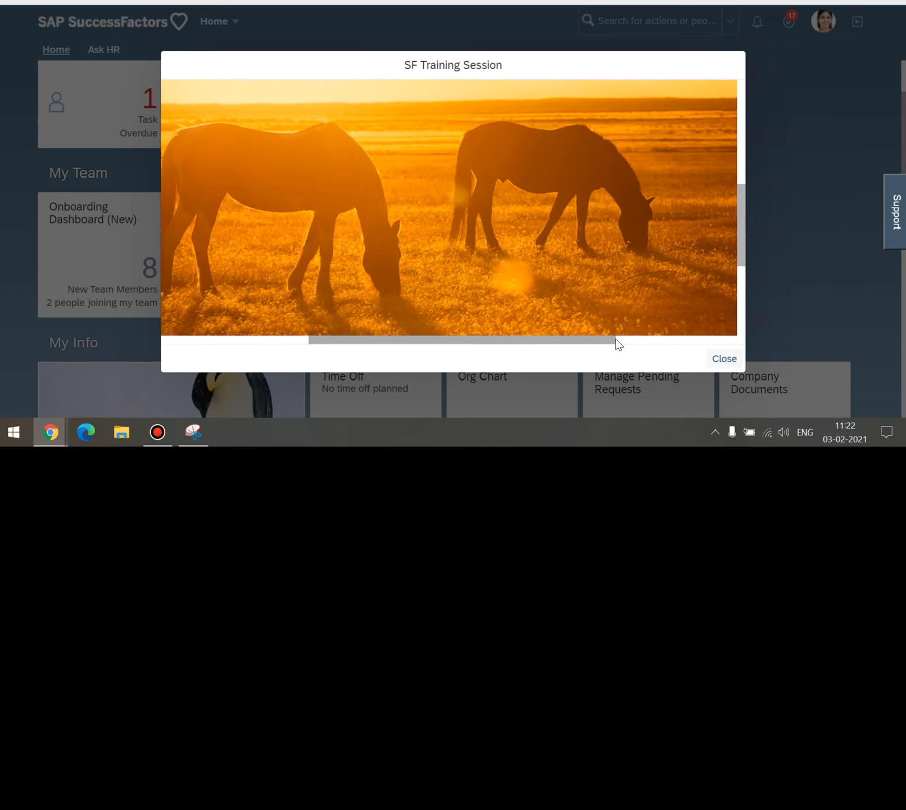
pyautogui.moveTo(740, 226); pyautogui.dragTo(743, 268)
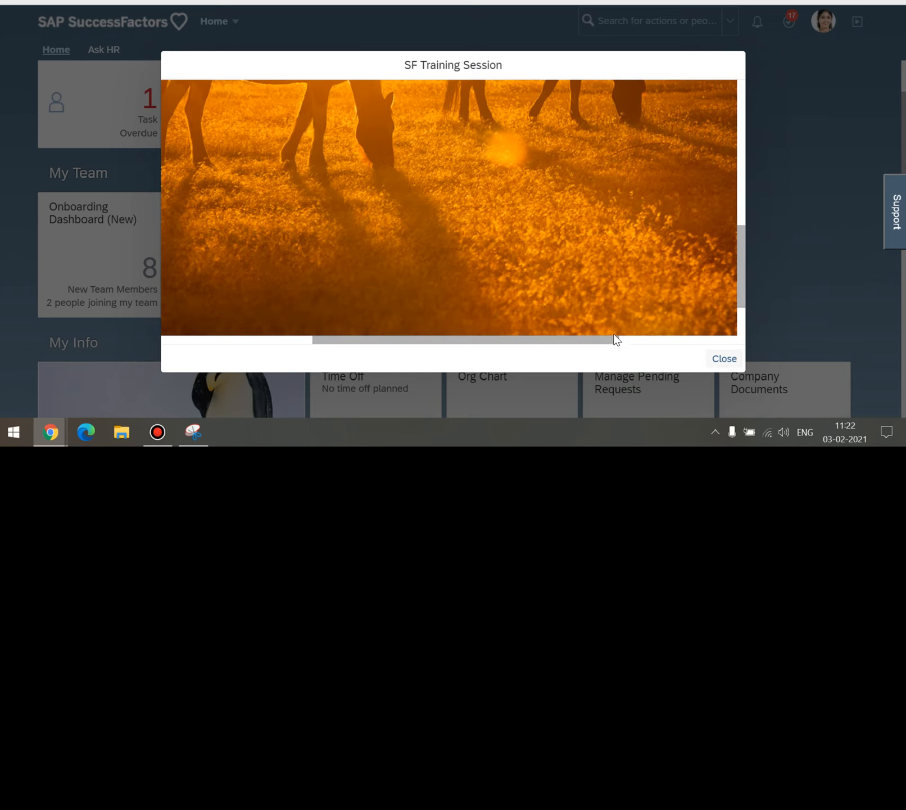
pyautogui.moveTo(616, 336)
pyautogui.mouseDown()
pyautogui.moveTo(679, 332)
pyautogui.moveTo(384, 342)
pyautogui.mouseUp()
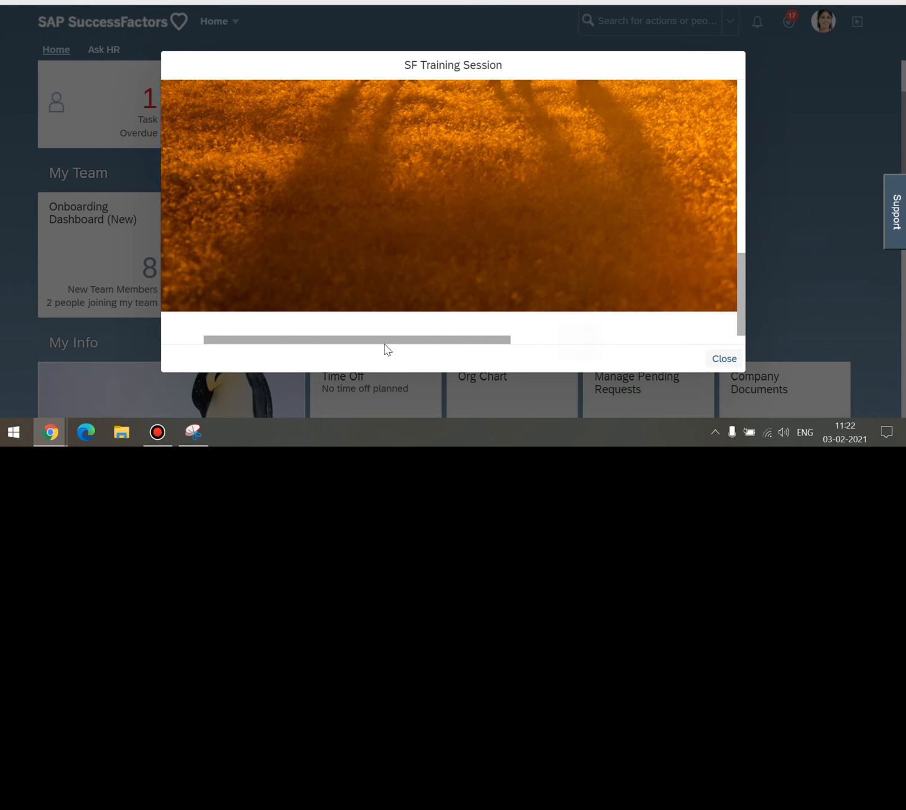
pyautogui.click(724, 359)
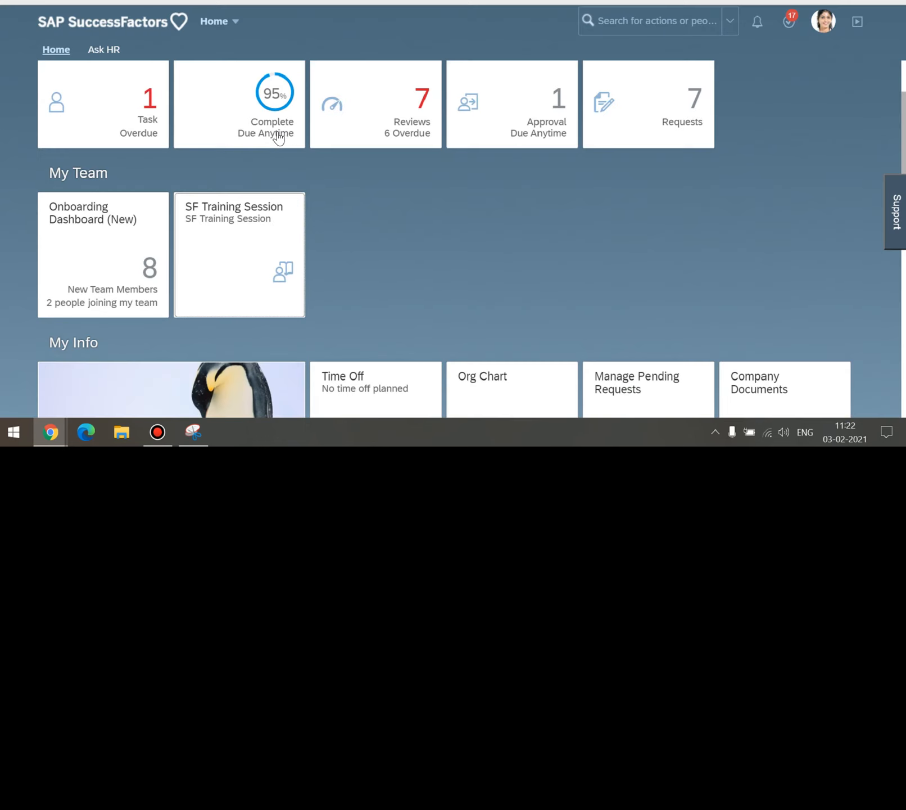
# Search 'homepage', open Manage Home Page, and scroll down its tile list.
pyautogui.click(631, 19)
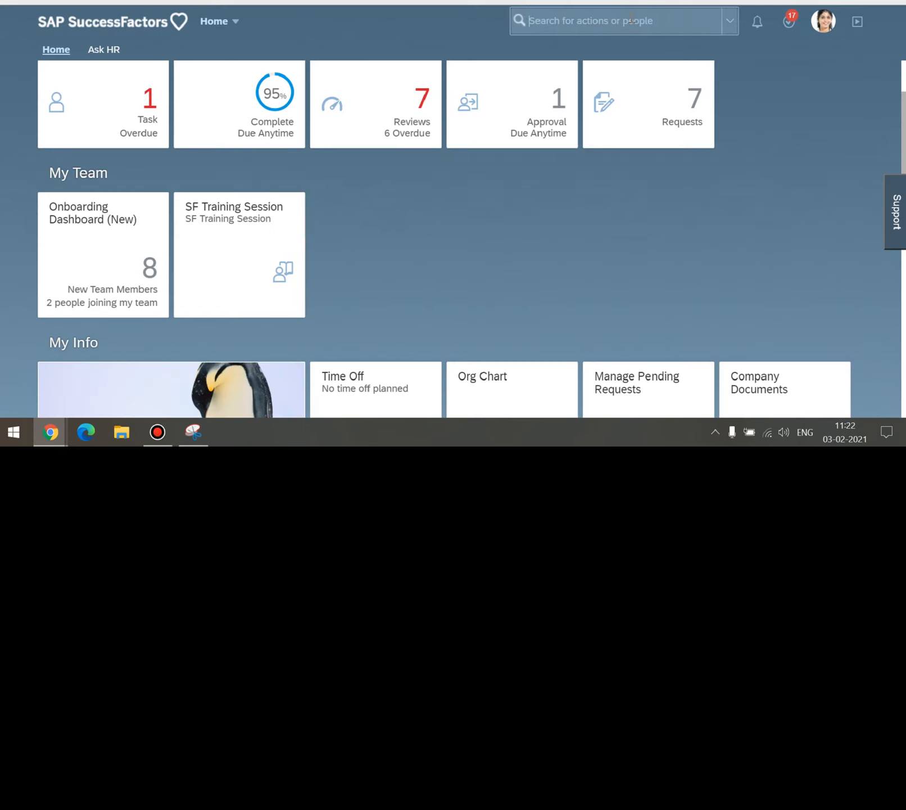
pyautogui.write('homepage')
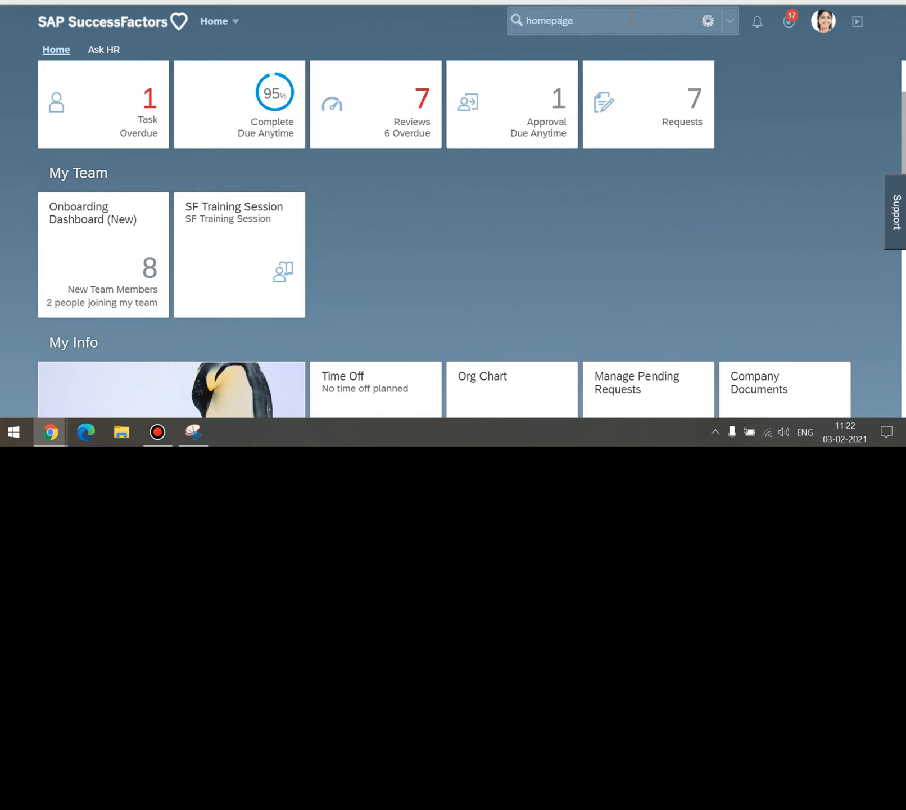
pyautogui.press('Return')
pyautogui.click(577, 45)
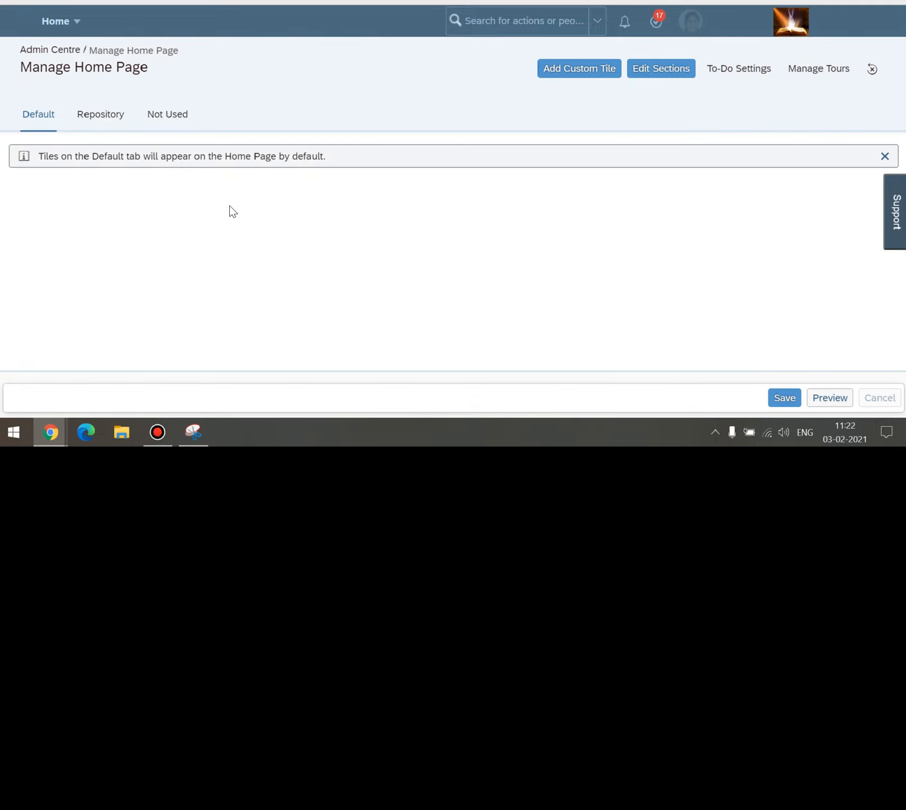
pyautogui.scroll(-8, 229, 210)
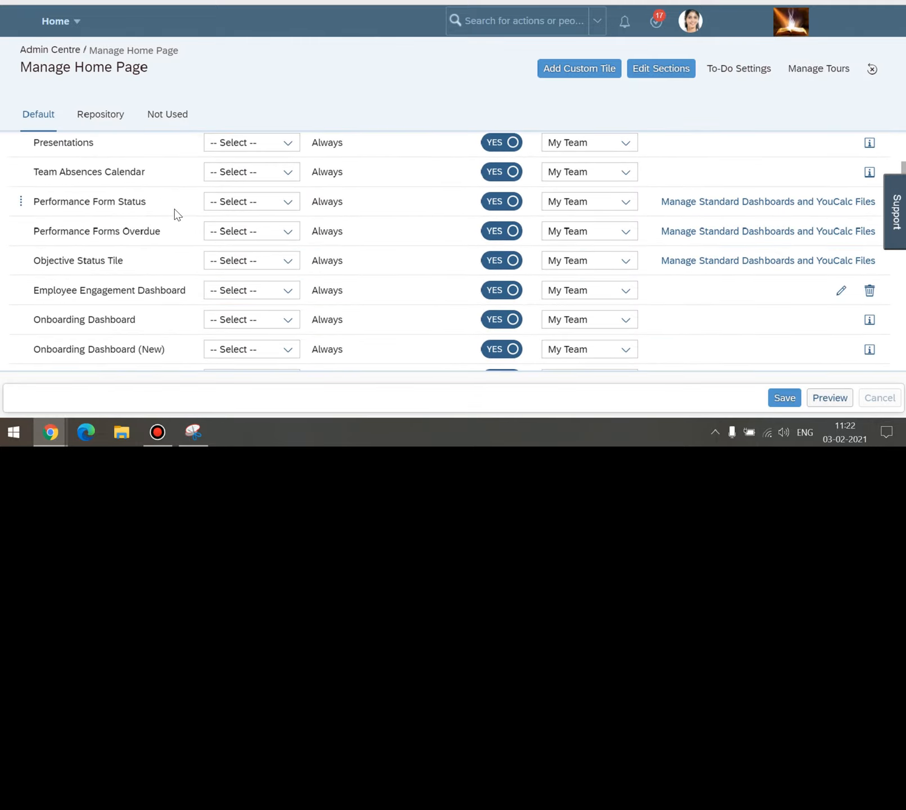
pyautogui.scroll(-3, 173, 213)
# Open the Training Session Tile editor and select the SAP LOGO line in its content.
pyautogui.click(841, 194)
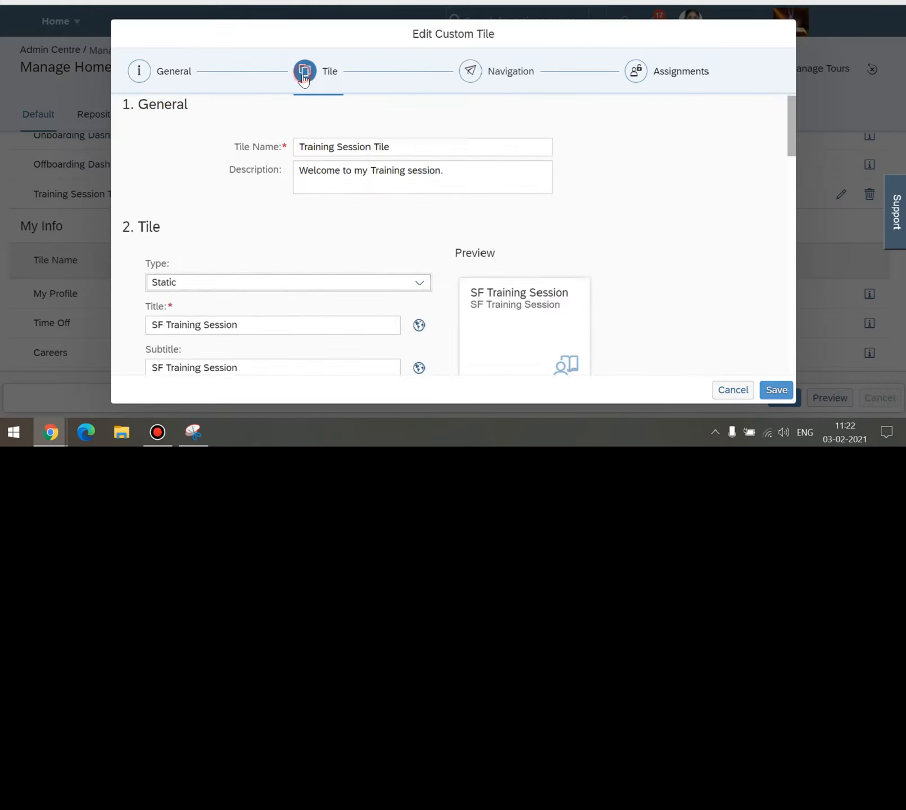
pyautogui.scroll(-7, 308, 232)
pyautogui.scroll(-4, 309, 237)
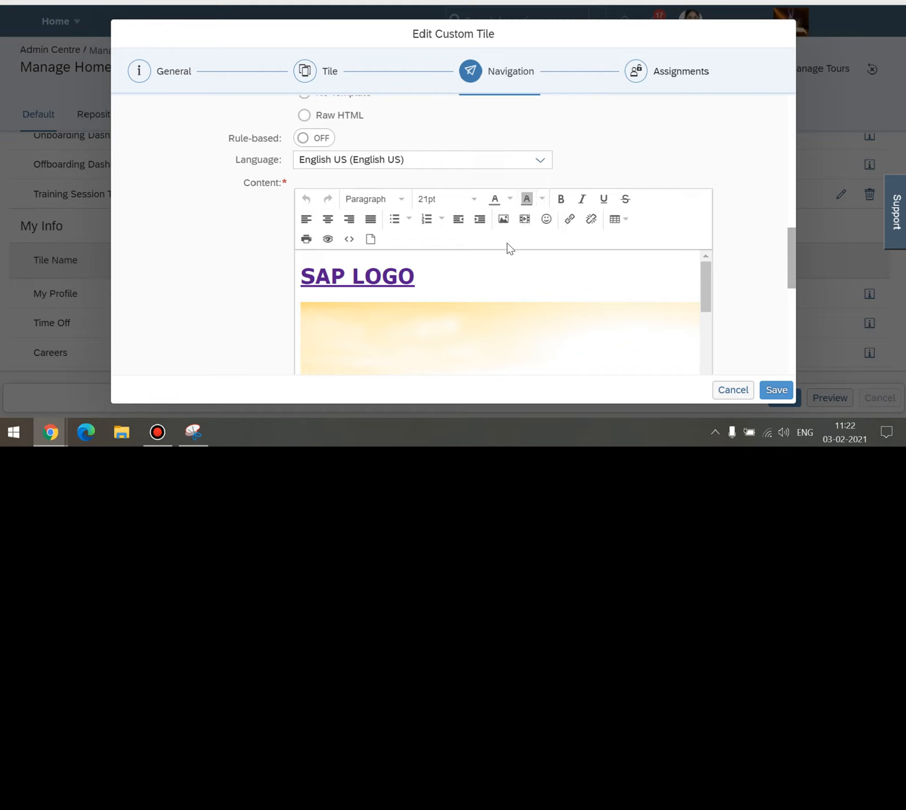
pyautogui.click(495, 200)
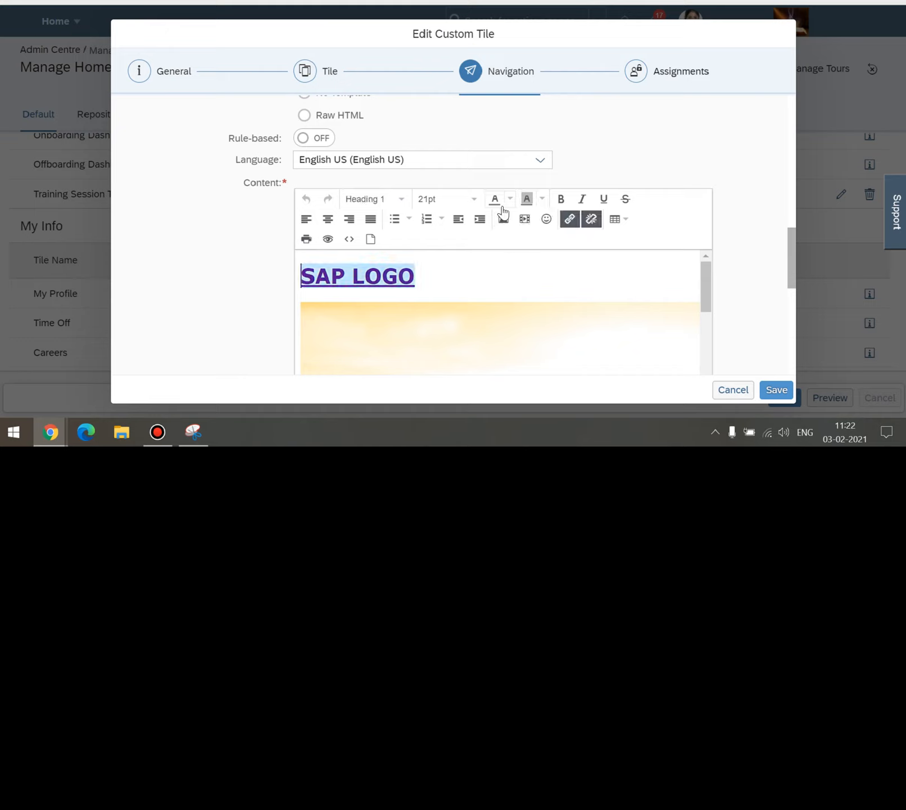
pyautogui.click(495, 200)
pyautogui.click(424, 324)
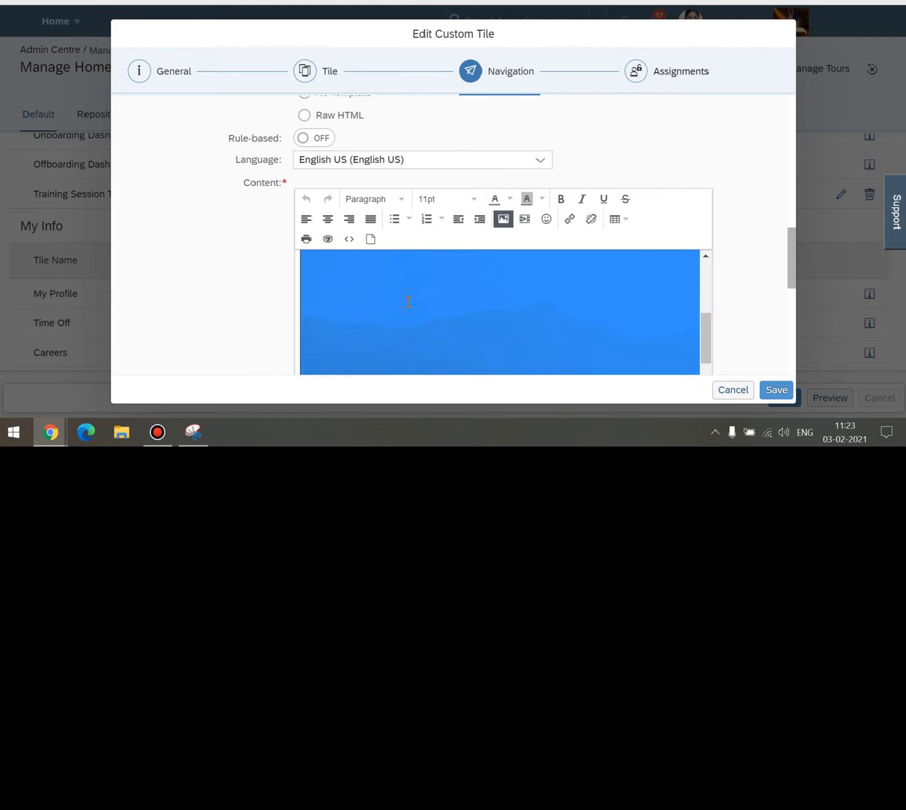
pyautogui.scroll(3, 408, 302)
pyautogui.tripleClick(477, 278)
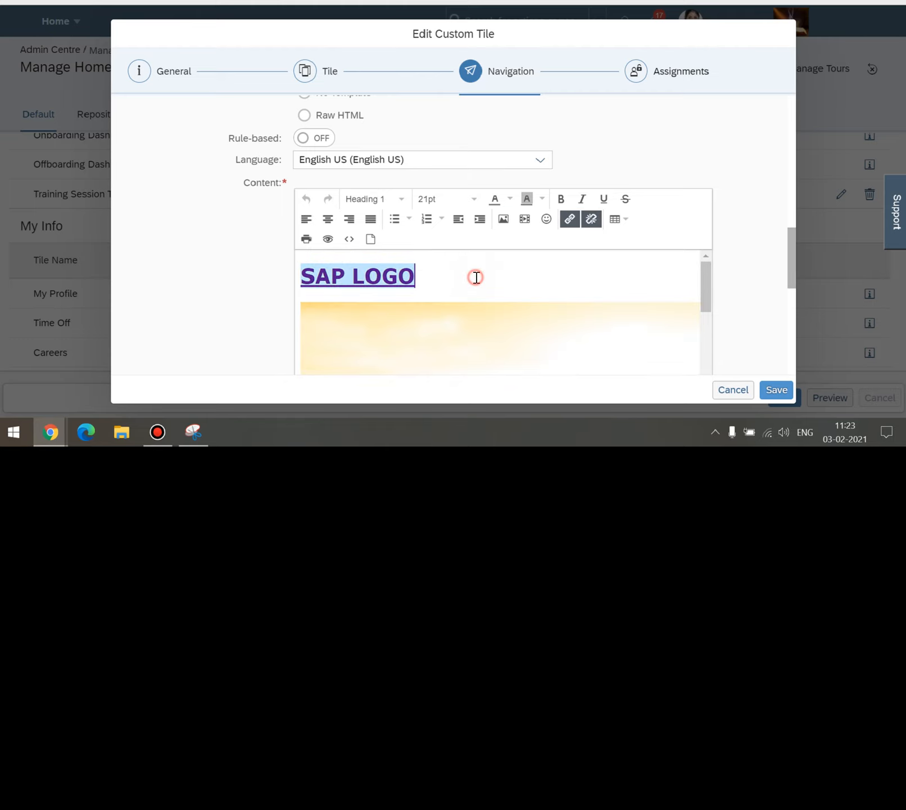
# Add the line 'HAPPY REPUBLIC DAY.' below SAP LOGO and save the tile.
pyautogui.press('Return')
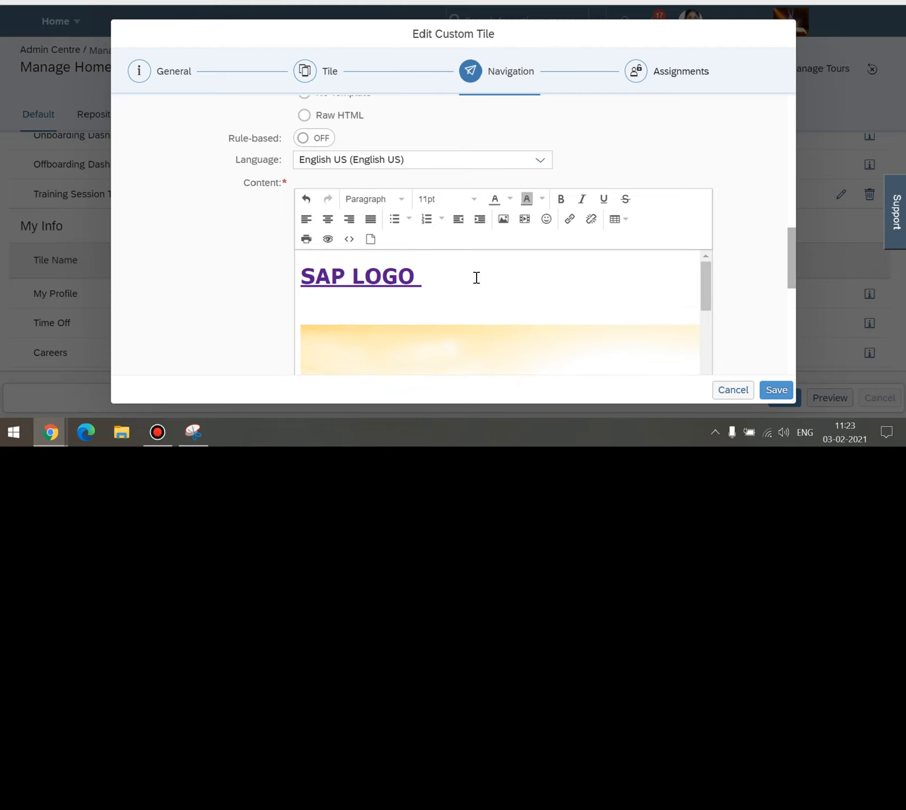
pyautogui.write('H')
pyautogui.press('capslock')
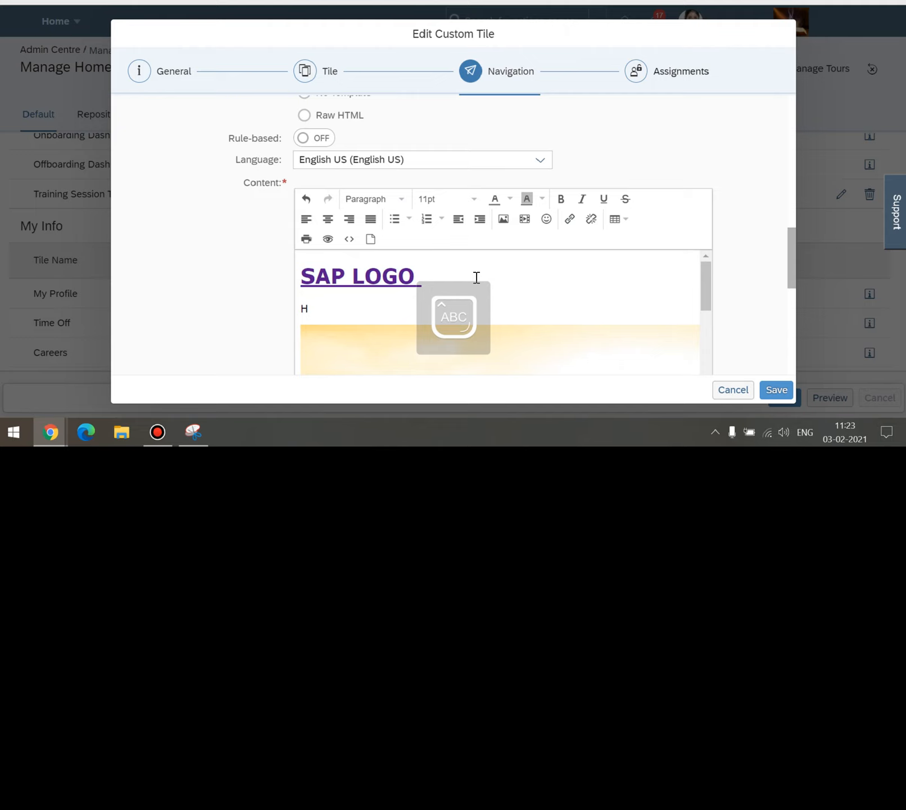
pyautogui.write('APPY RE')
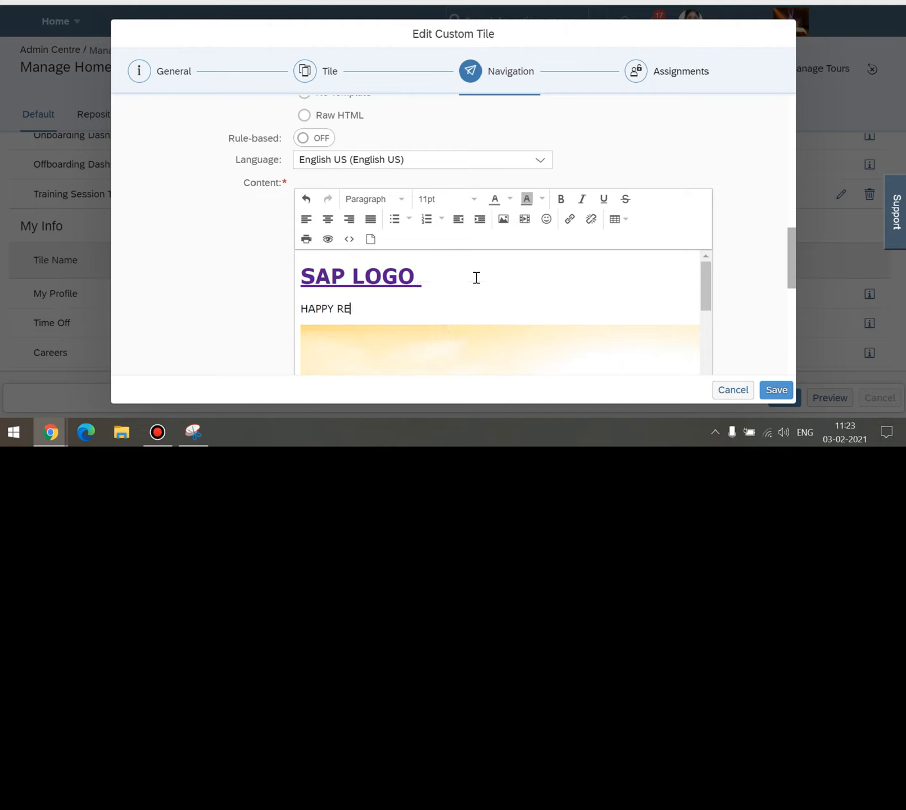
pyautogui.write('PUBL')
pyautogui.press('BackSpace')
pyautogui.press('BackSpace')
pyautogui.write('CLIC DATA')
pyautogui.click(369, 309)
pyautogui.press('BackSpace')
pyautogui.write('B')
pyautogui.click(455, 305)
pyautogui.press('BackSpace')
pyautogui.press('BackSpace')
pyautogui.write('Y.')
pyautogui.click(777, 390)
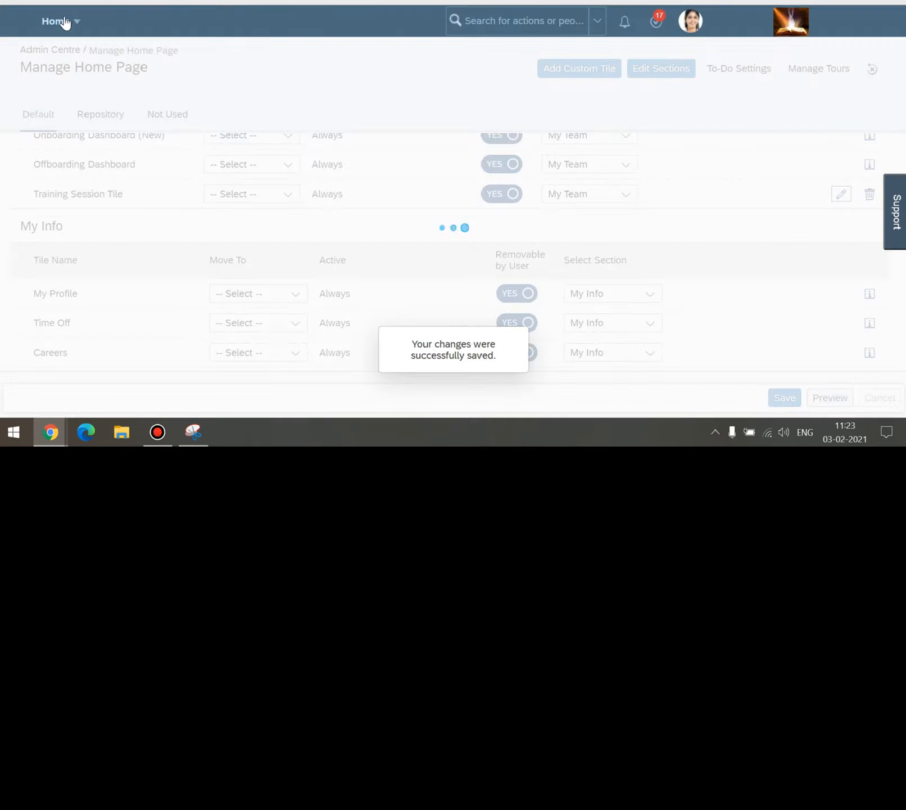
# From Home, verify the SF Training Session popover shows 'HAPPY REPUBLIC DAY.' under SAP LOGO, then close it.
pyautogui.click(65, 22)
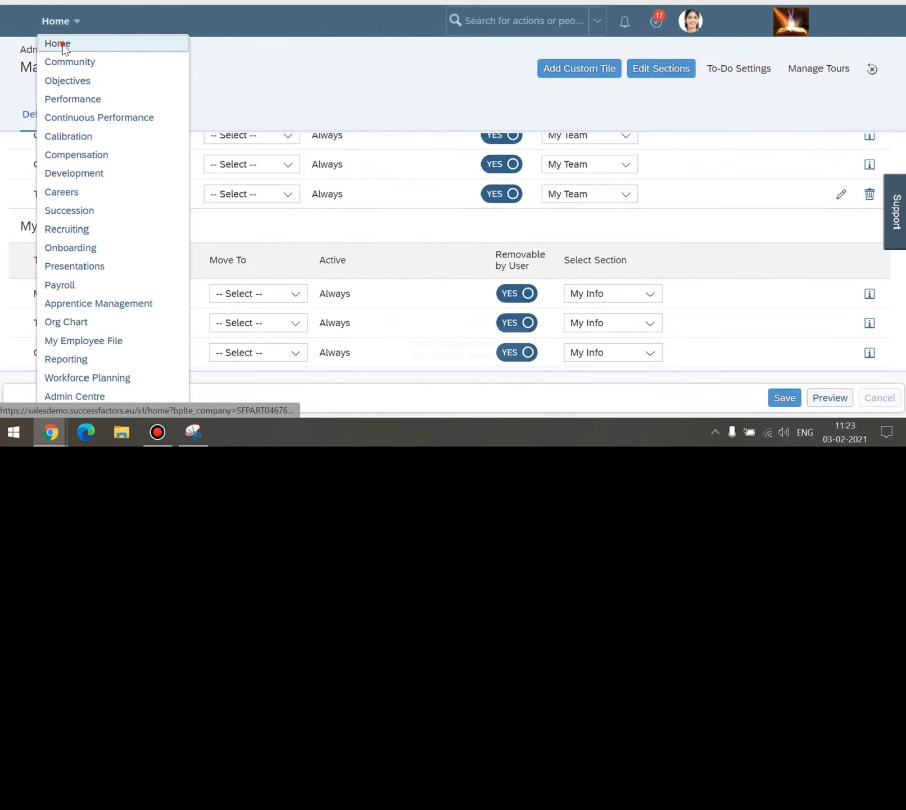
pyautogui.click(61, 42)
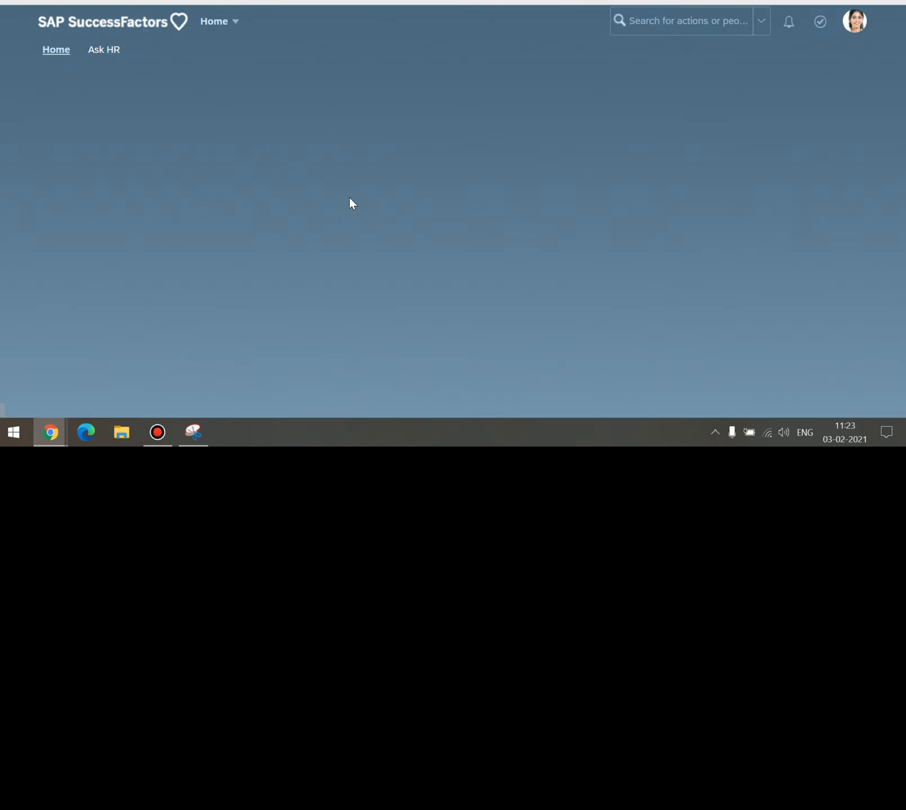
pyautogui.click(252, 285)
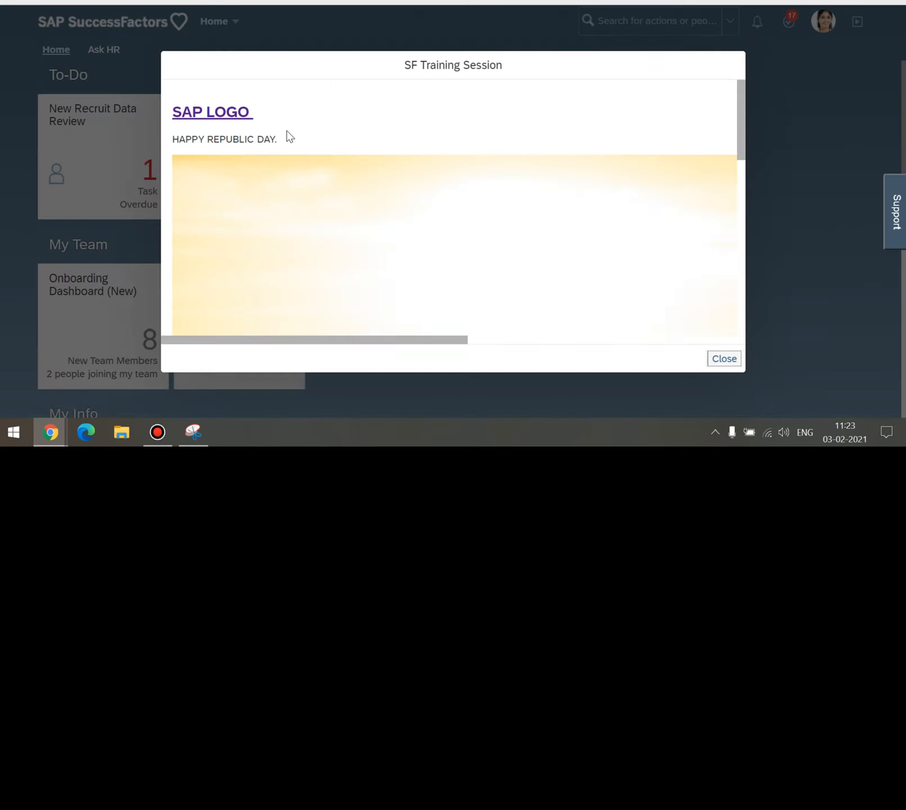
pyautogui.moveTo(285, 137); pyautogui.dragTo(175, 136)
pyautogui.click(366, 129)
pyautogui.click(732, 362)
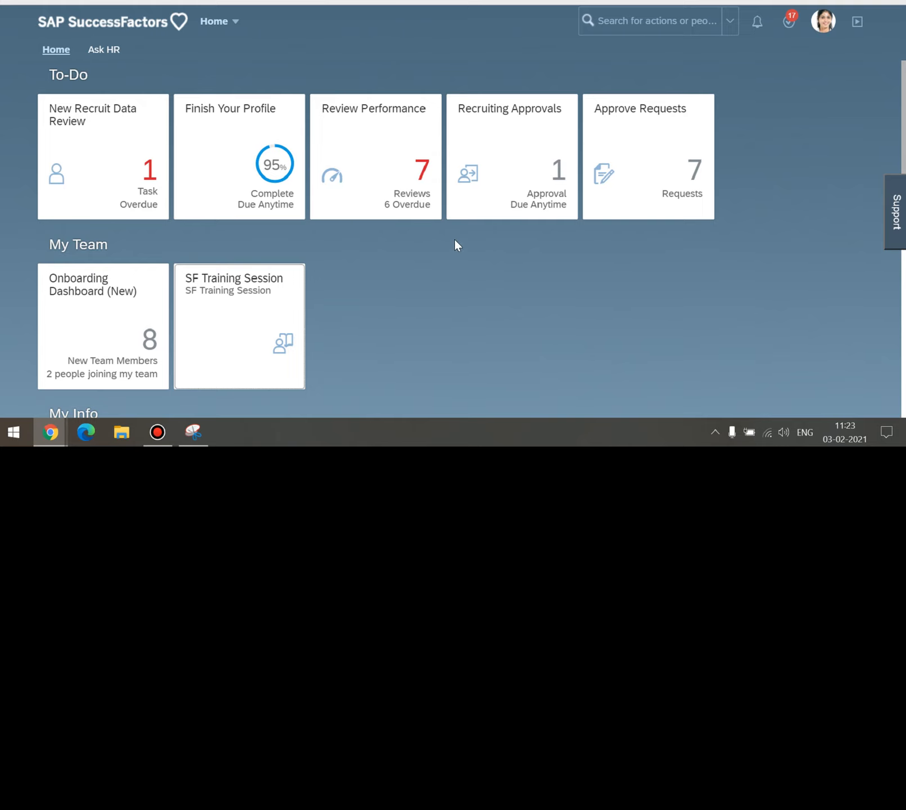
pyautogui.scroll(-3, 406, 270)
pyautogui.scroll(-5, 413, 169)
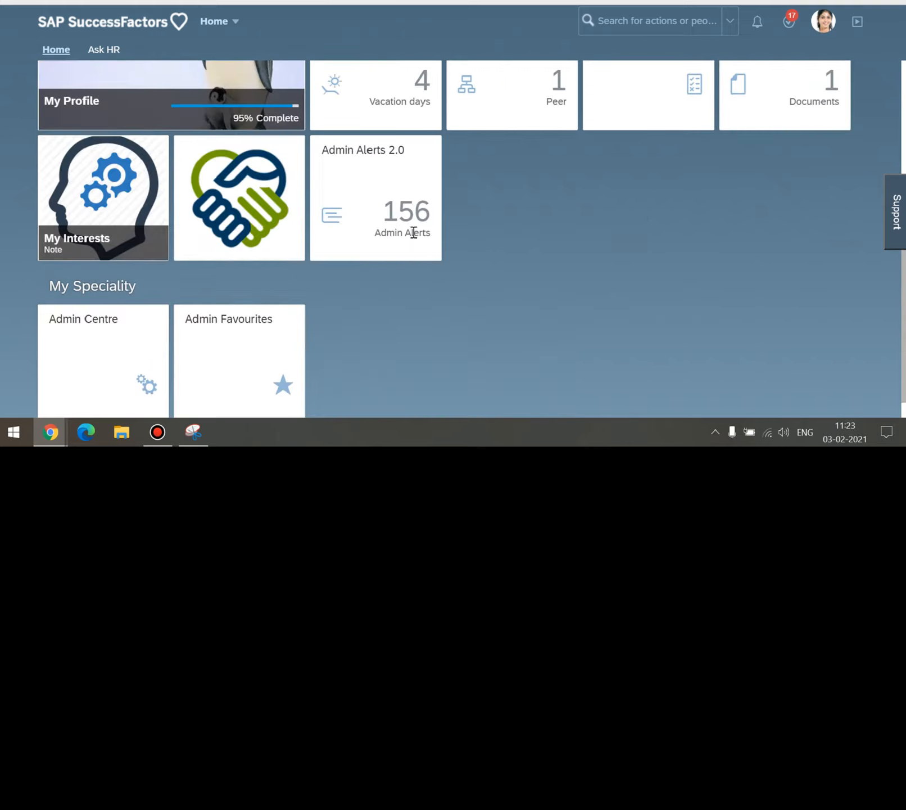
pyautogui.scroll(-1, 481, 177)
pyautogui.scroll(3, 475, 169)
pyautogui.scroll(5, 474, 171)
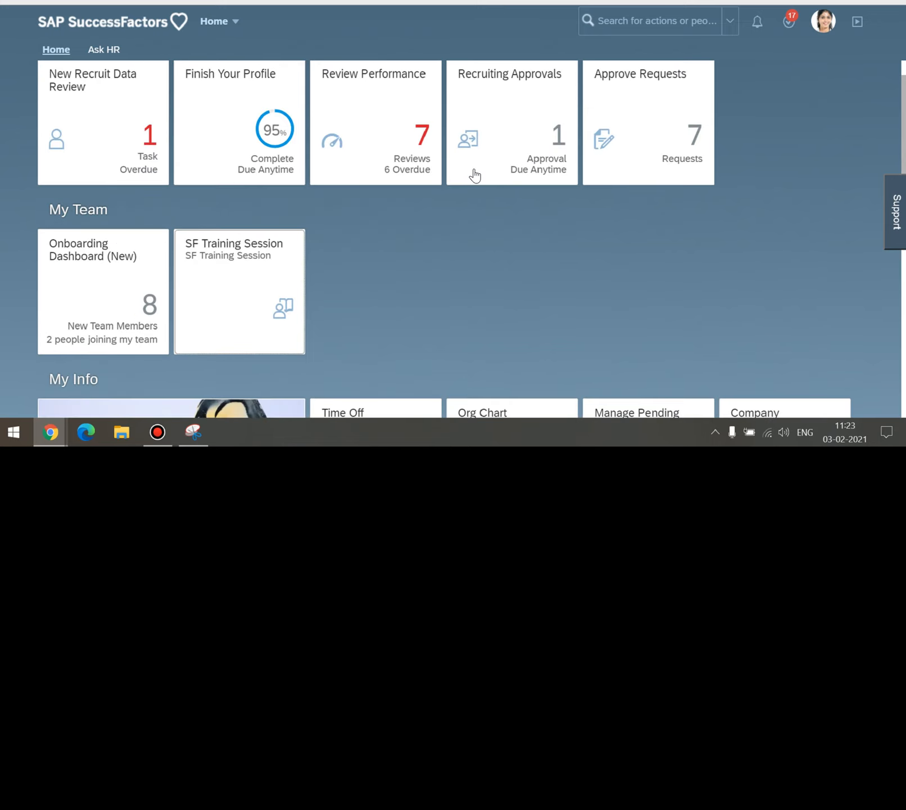
pyautogui.scroll(-3, 544, 195)
pyautogui.scroll(3, 360, 243)
pyautogui.scroll(1, 393, 297)
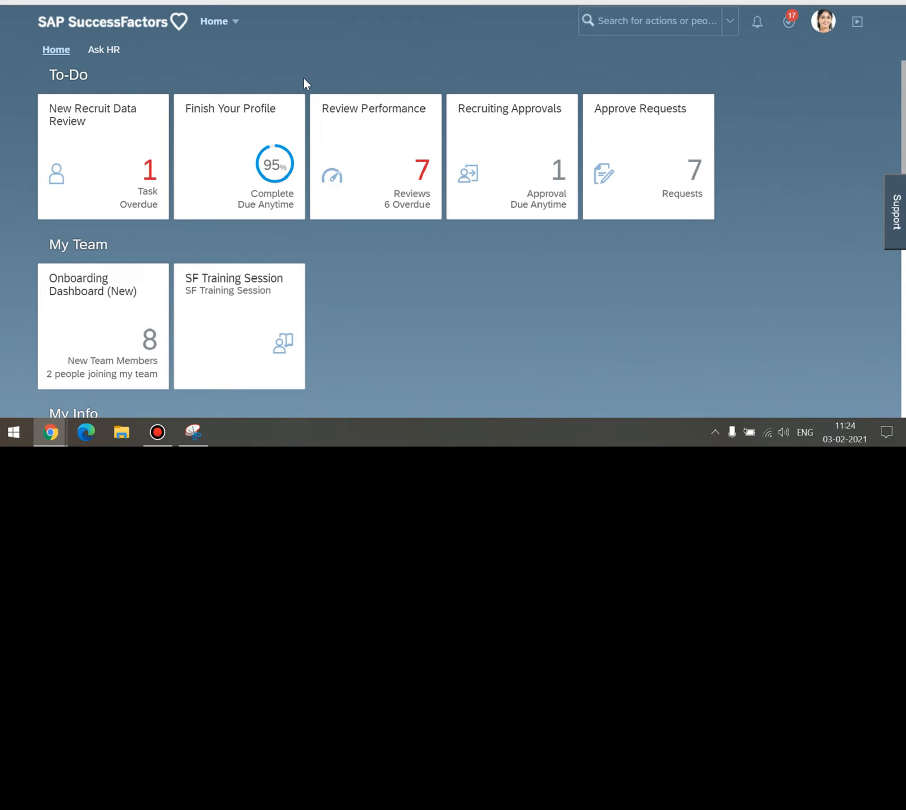
pyautogui.click(706, 265)
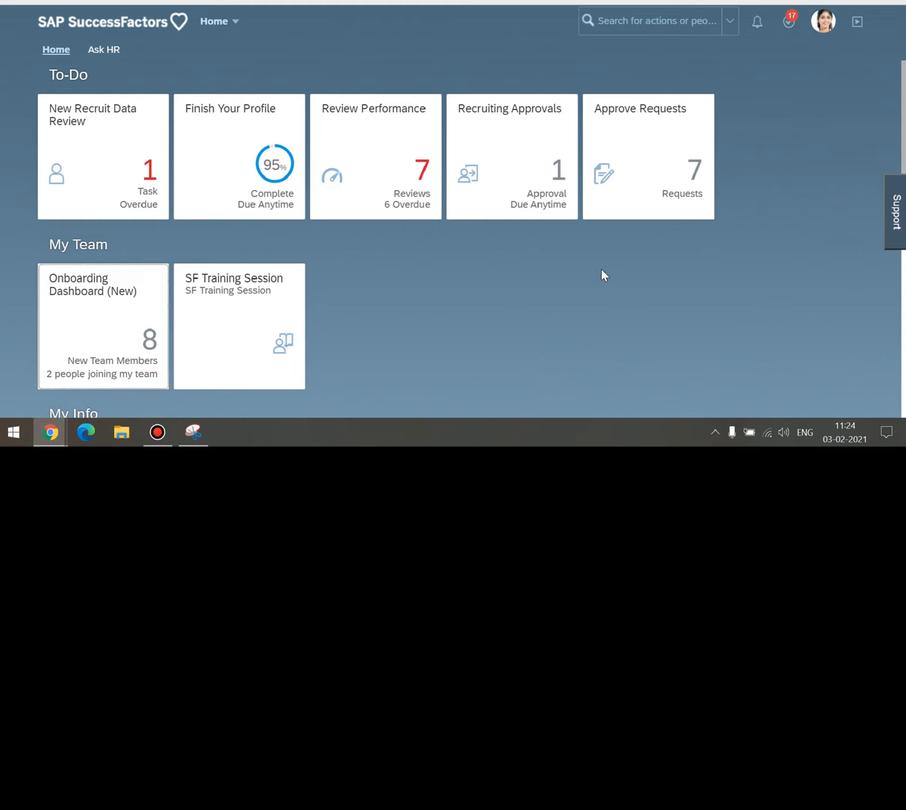